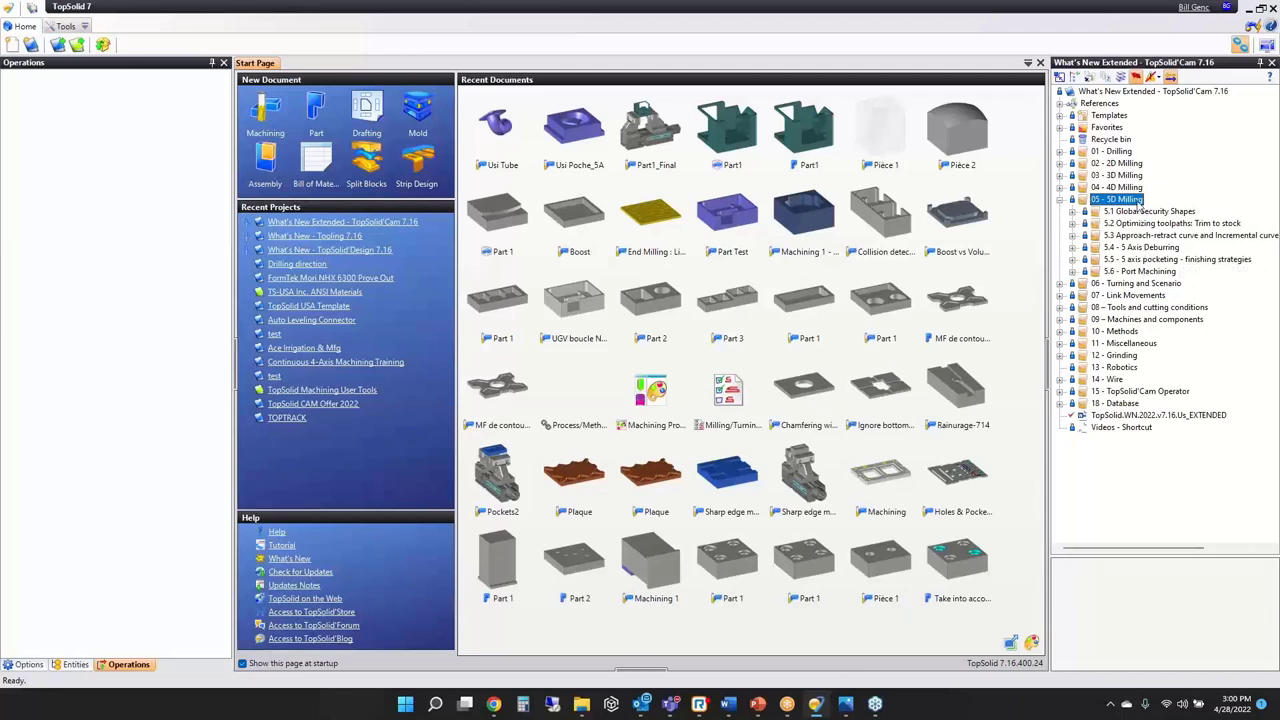
# Step: Open the machining document Sphère de sécurité from Ex - 1 under 5.1 Global Security Shapes
pyautogui.click(1074, 212)
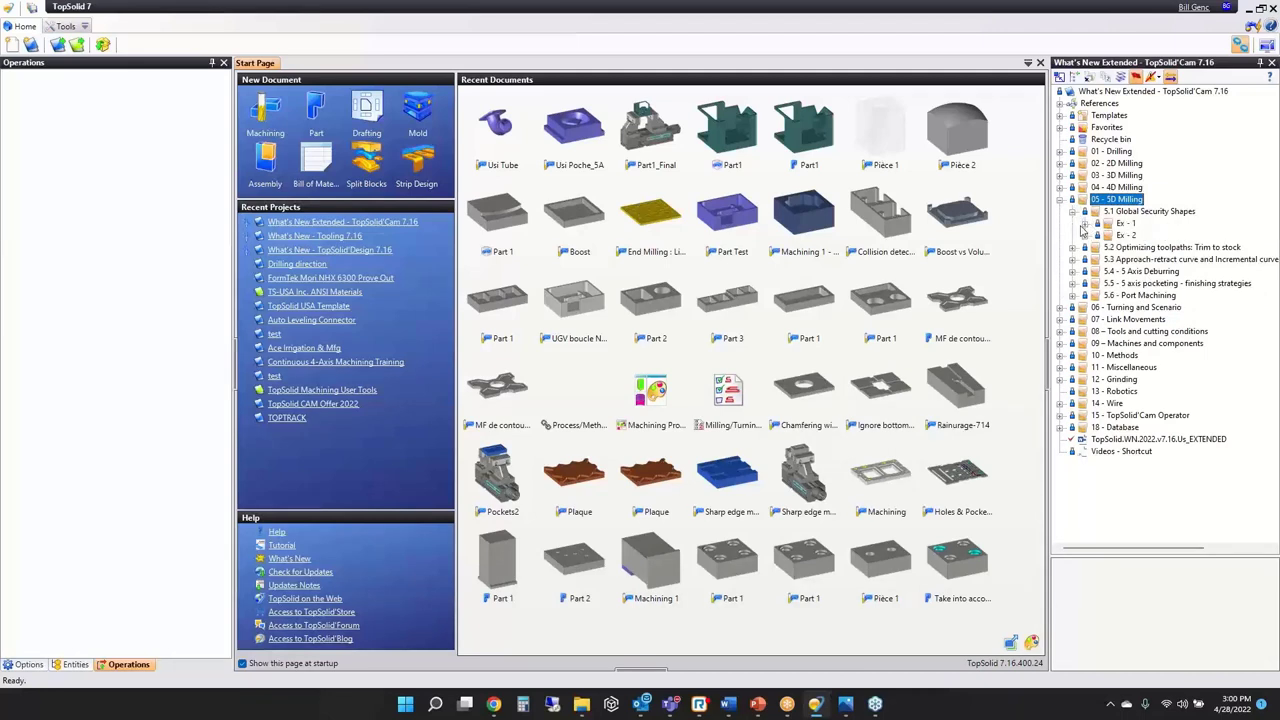
pyautogui.click(1085, 224)
pyautogui.doubleClick(1152, 273)
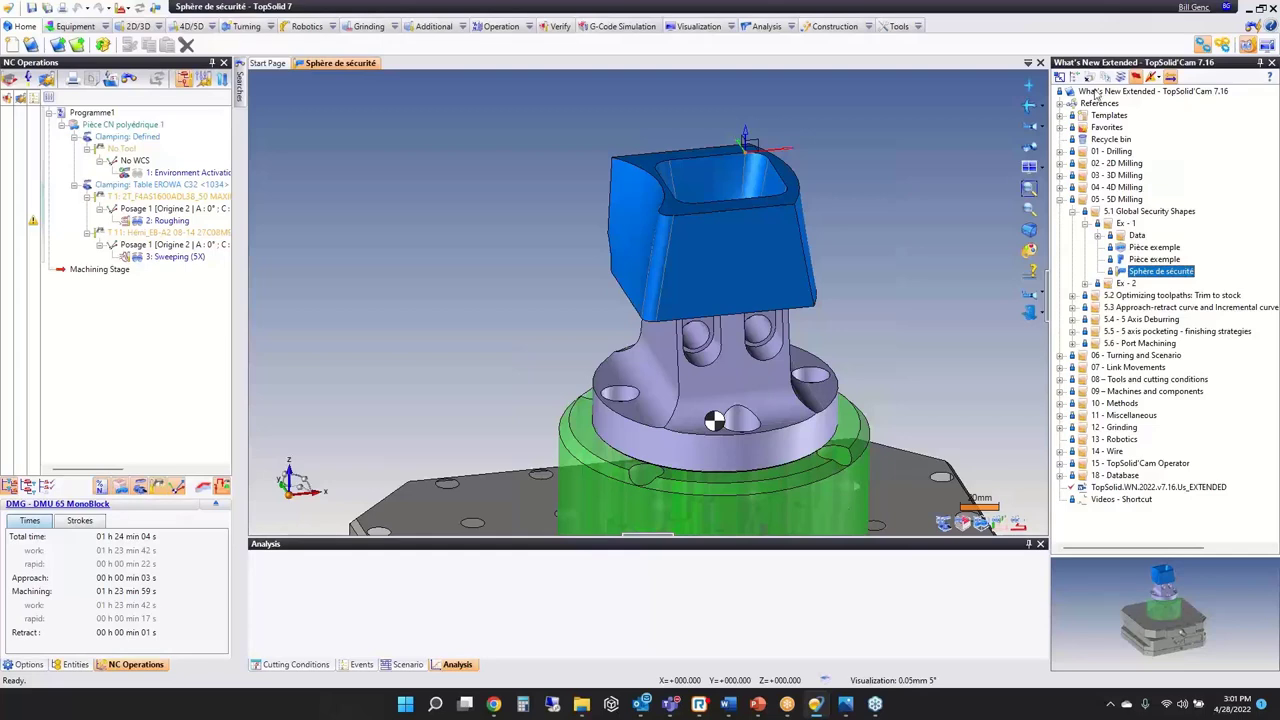
# Step: Edit the part security shapes and set the automatic security block's margin to 10 mm
pyautogui.click(84, 26)
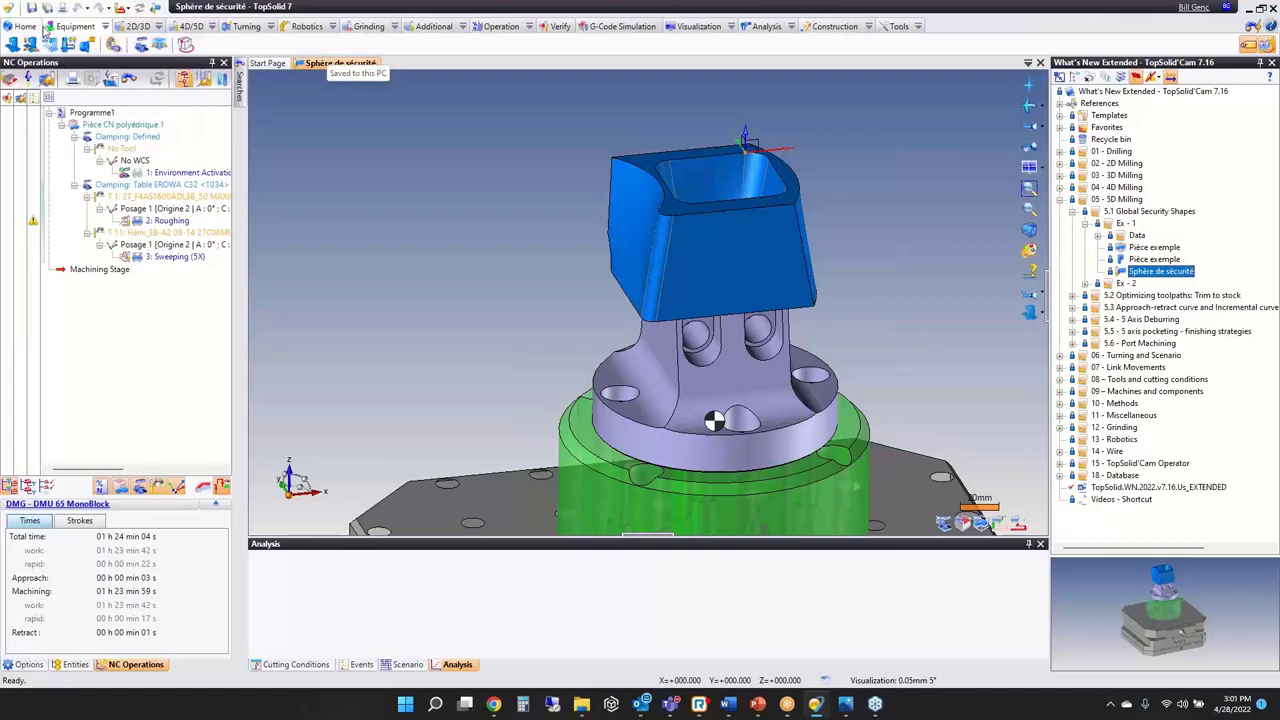
pyautogui.click(106, 27)
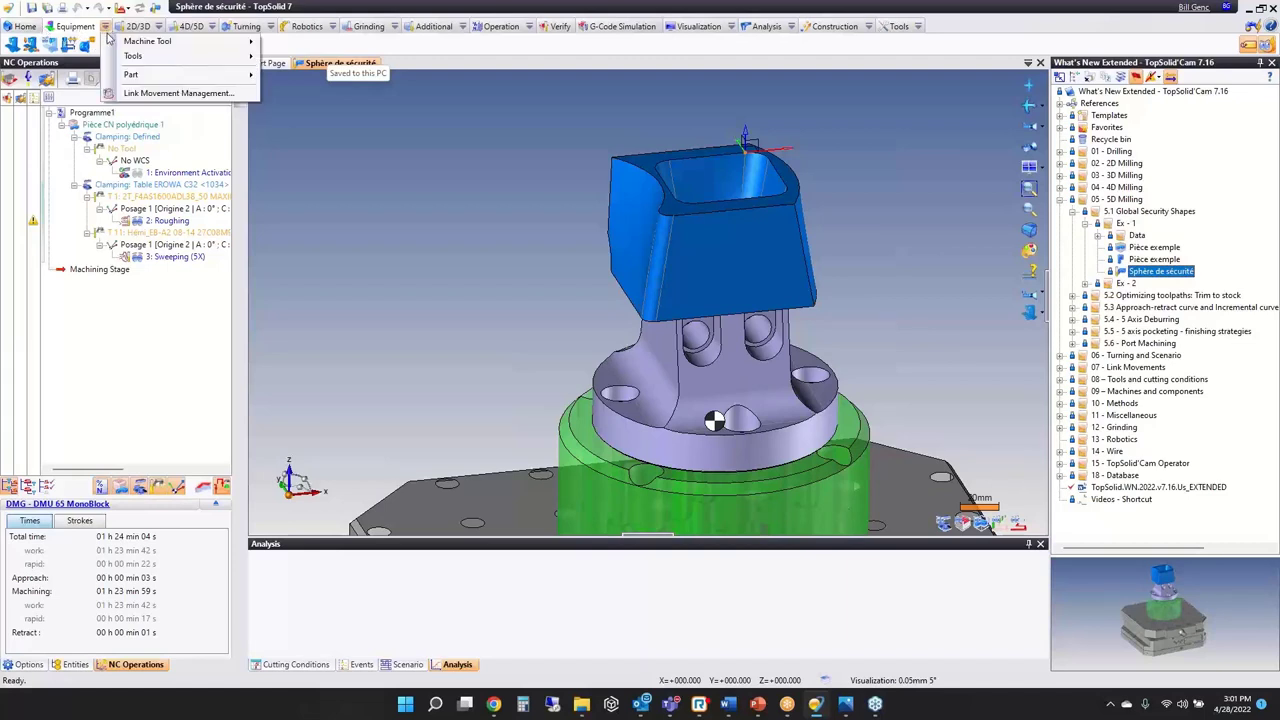
pyautogui.moveTo(138, 76)
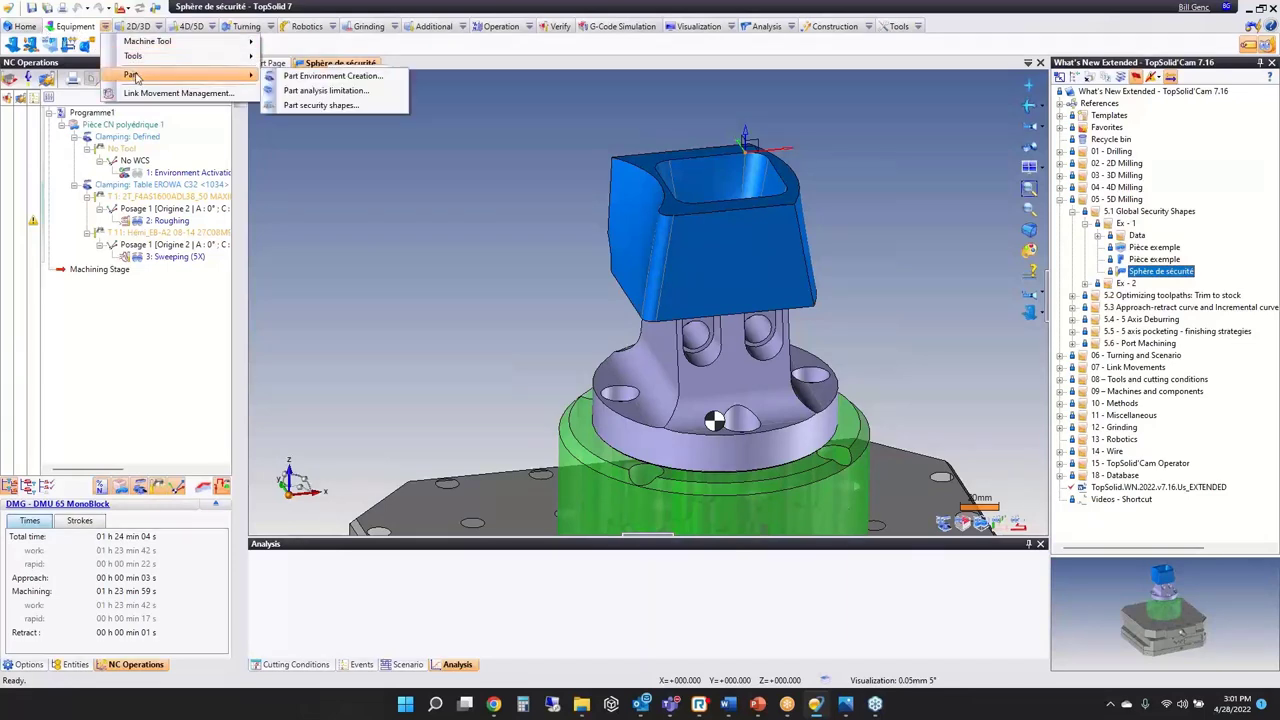
pyautogui.click(338, 106)
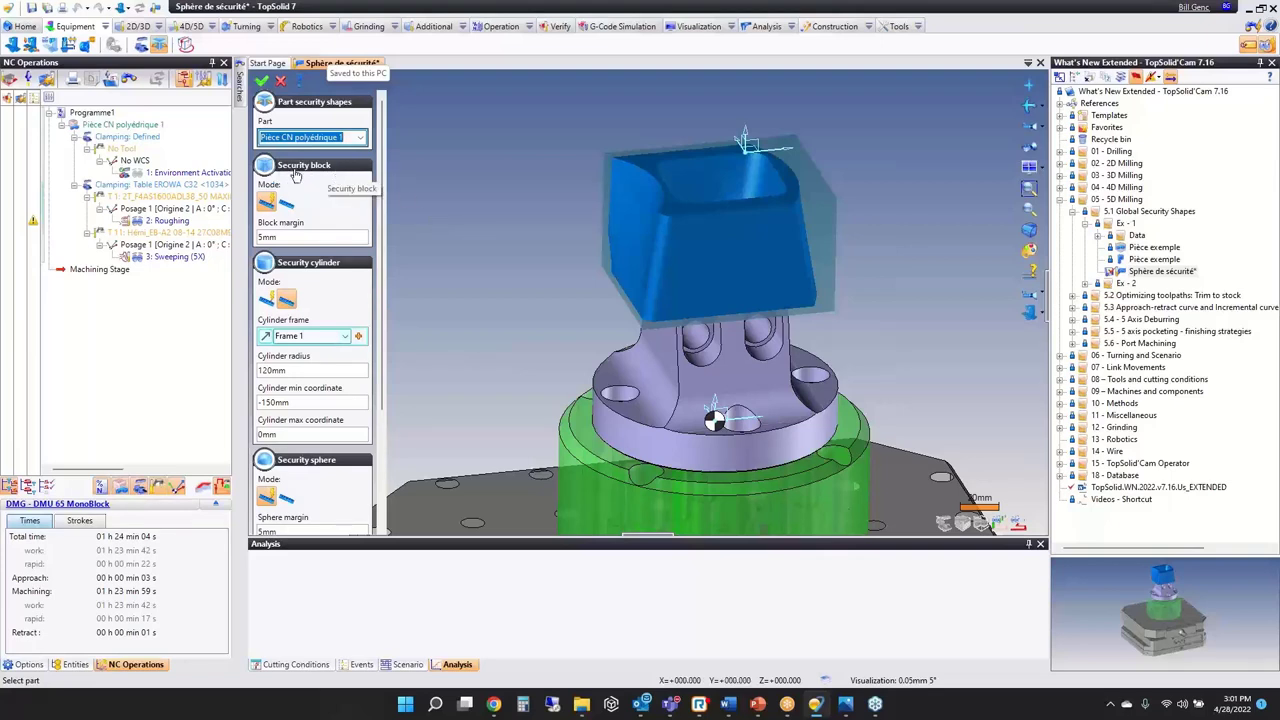
pyautogui.click(266, 203)
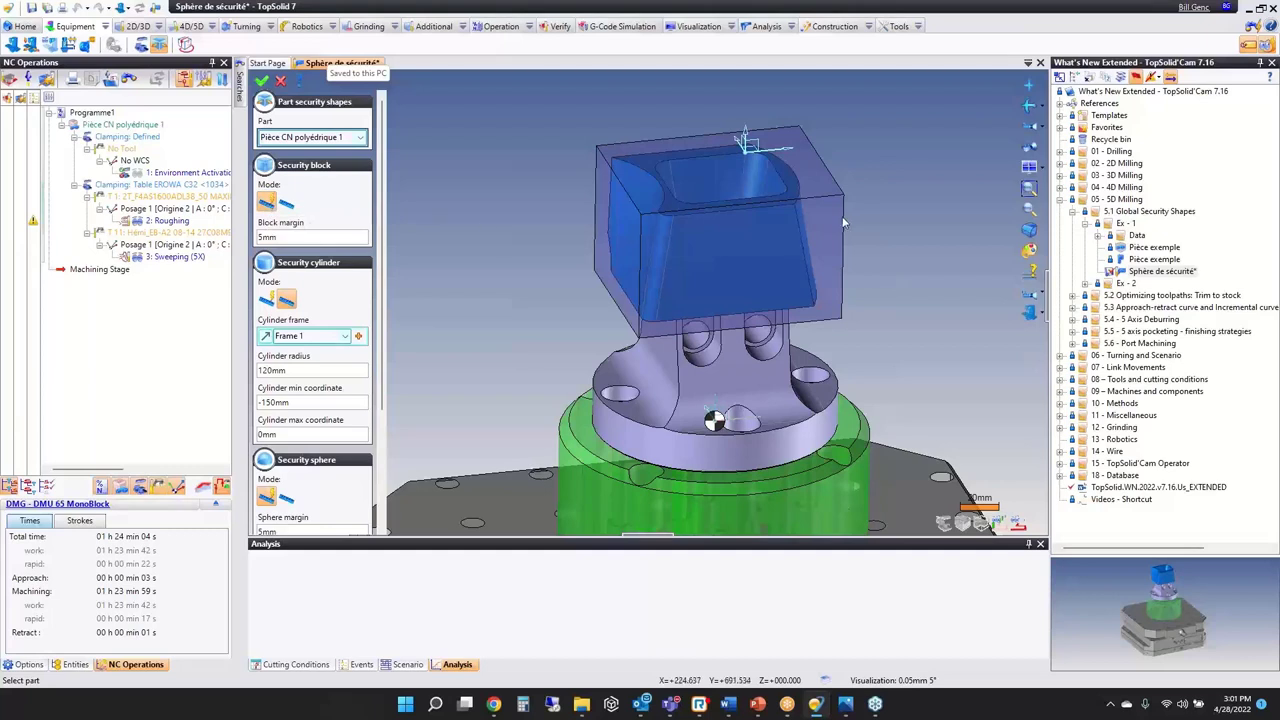
pyautogui.click(302, 236)
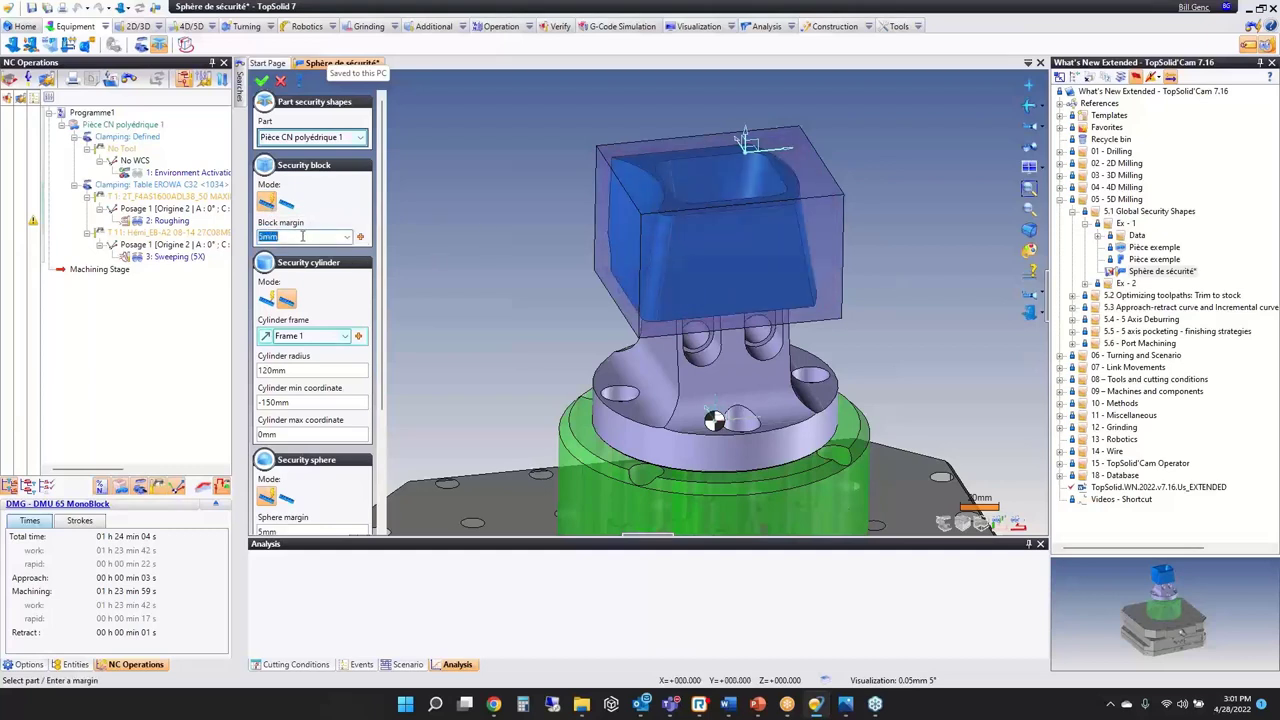
pyautogui.write('10')
pyautogui.press('Return')
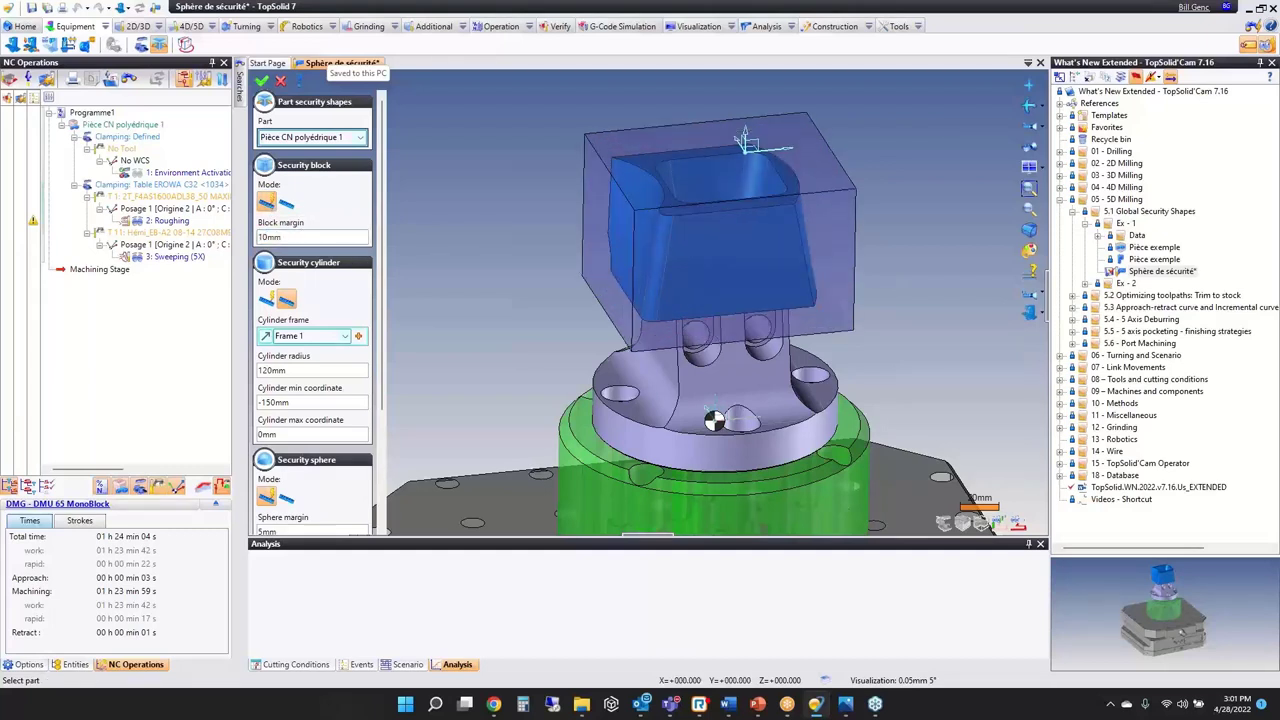
# Step: Switch the security block to manual definition and set its X range from -50 mm to 50 mm
pyautogui.click(287, 205)
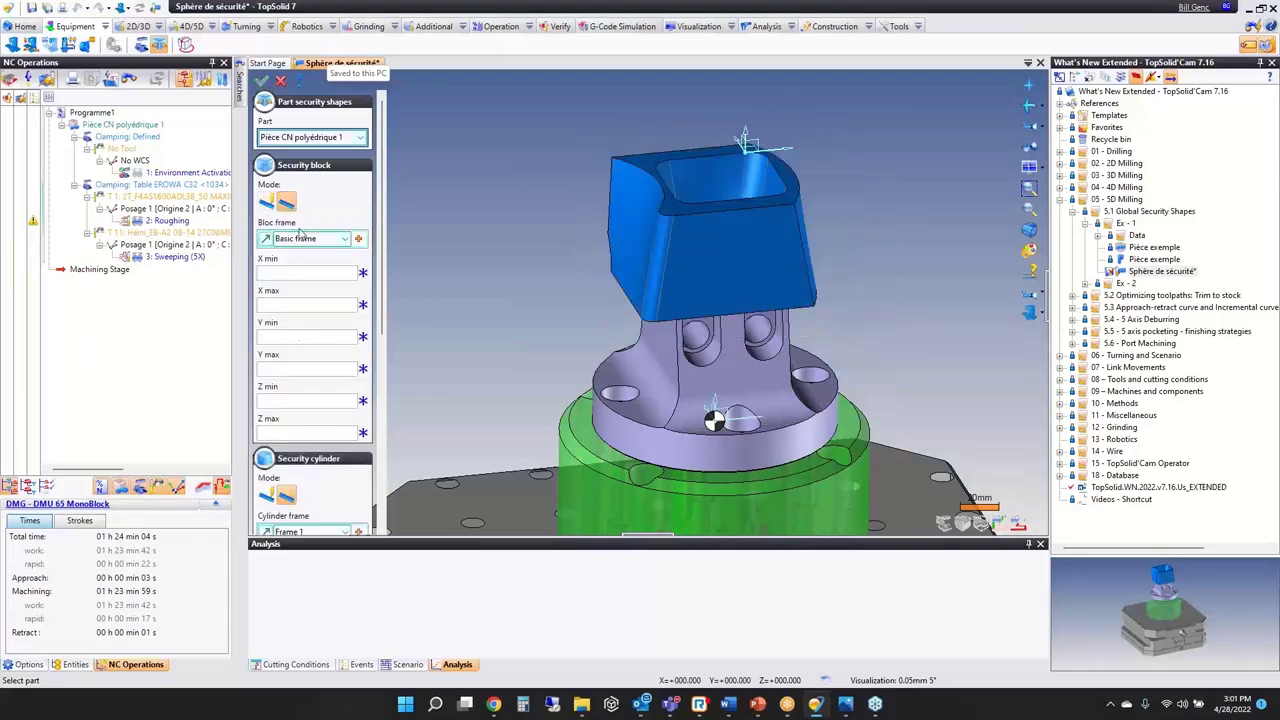
pyautogui.click(267, 274)
pyautogui.write('-50')
pyautogui.press('Return')
pyautogui.click(279, 305)
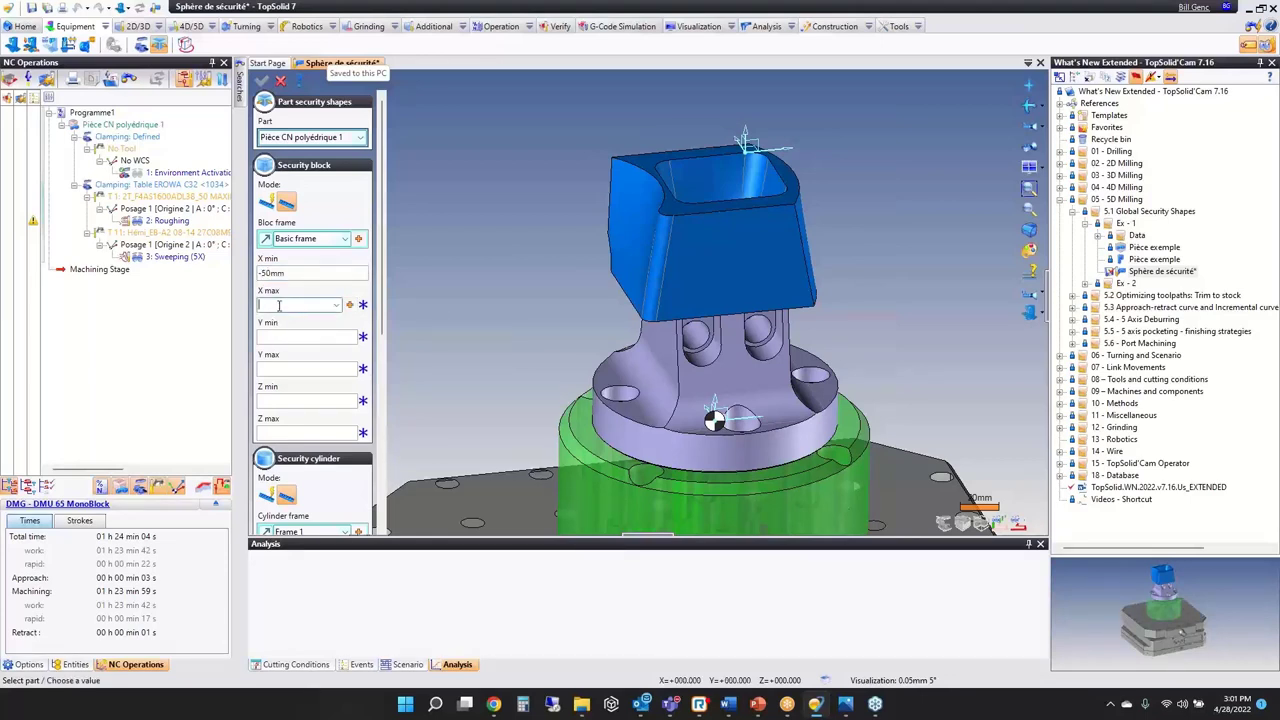
pyautogui.write('50')
pyautogui.press('Return')
# Step: Set the manual security block's Y range from -50 mm to 50 mm
pyautogui.click(274, 337)
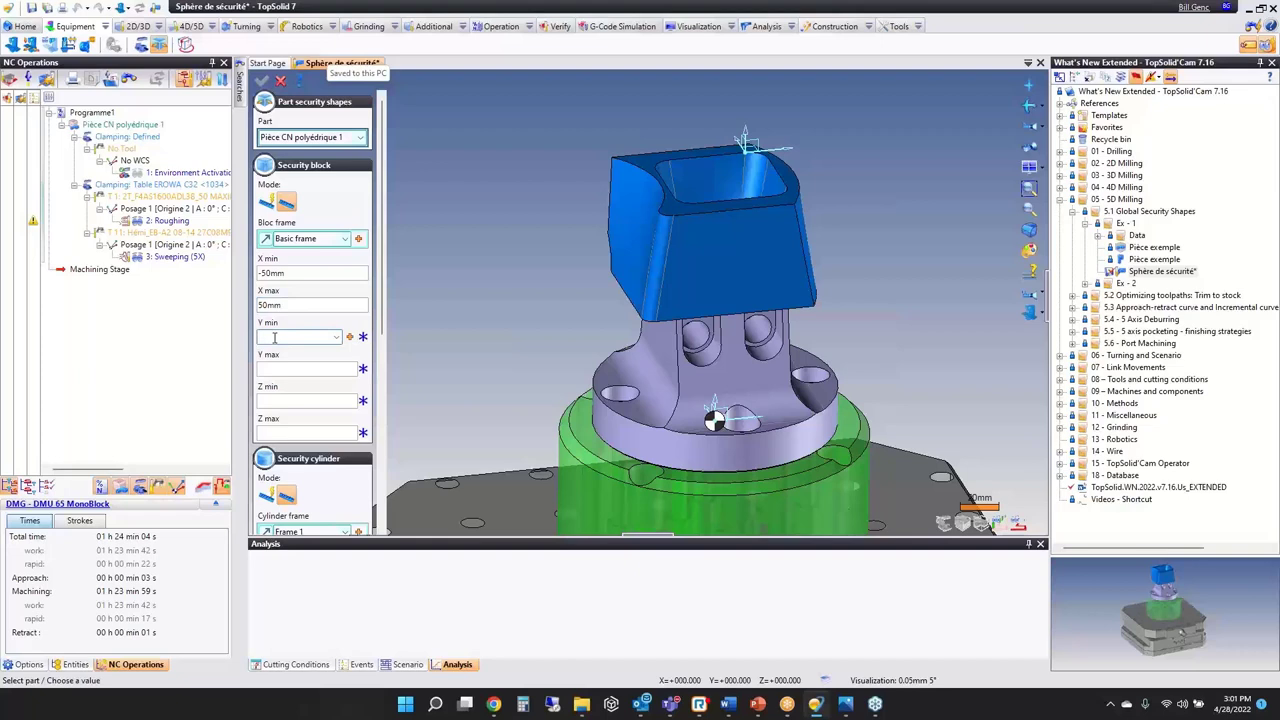
pyautogui.write('-50')
pyautogui.press('Return')
pyautogui.click(278, 368)
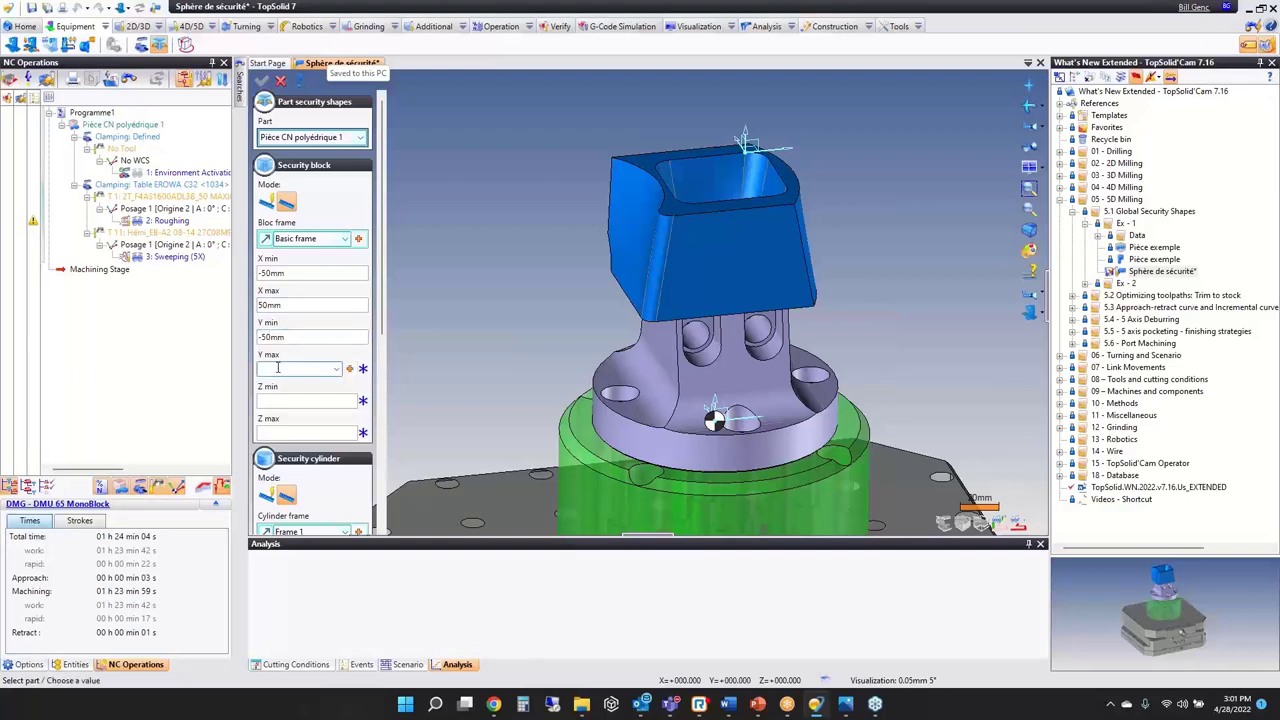
pyautogui.write('50')
pyautogui.press('Return')
# Step: Set the manual security block's Z min to 100 mm and Z max to 0 mm
pyautogui.click(286, 401)
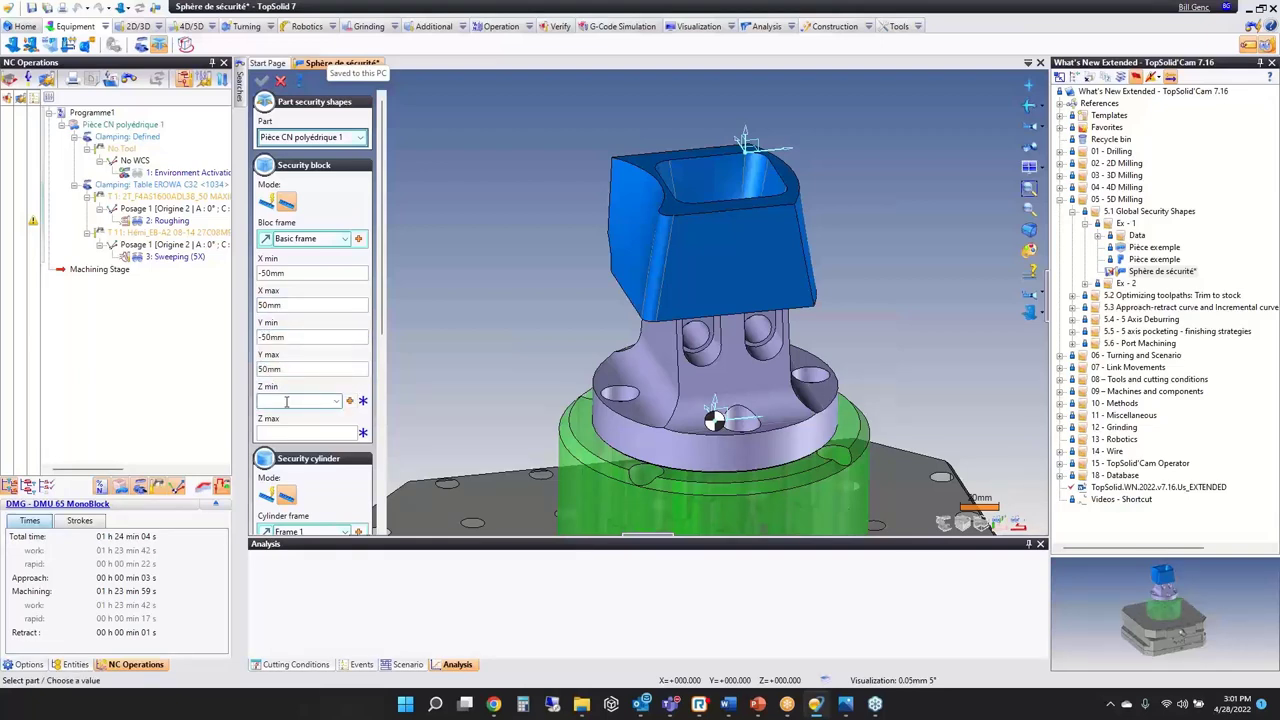
pyautogui.write('100')
pyautogui.press('Return')
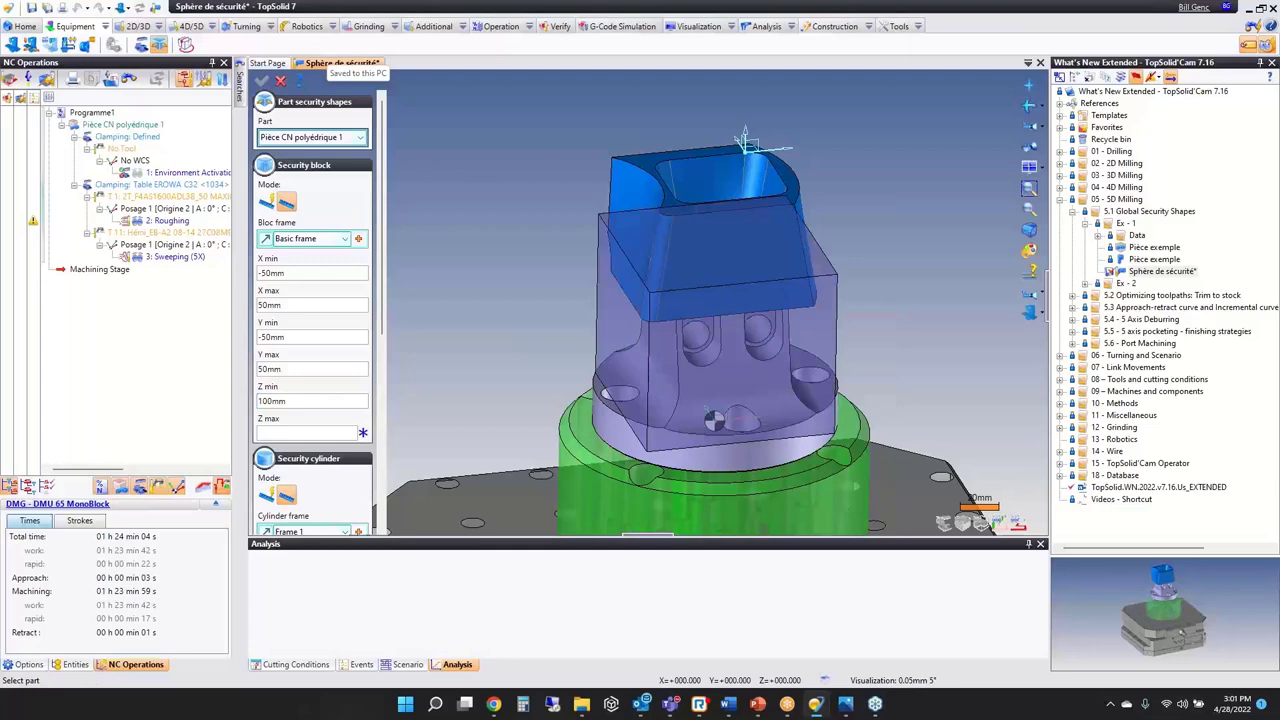
pyautogui.click(280, 436)
pyautogui.write('0')
pyautogui.press('Return')
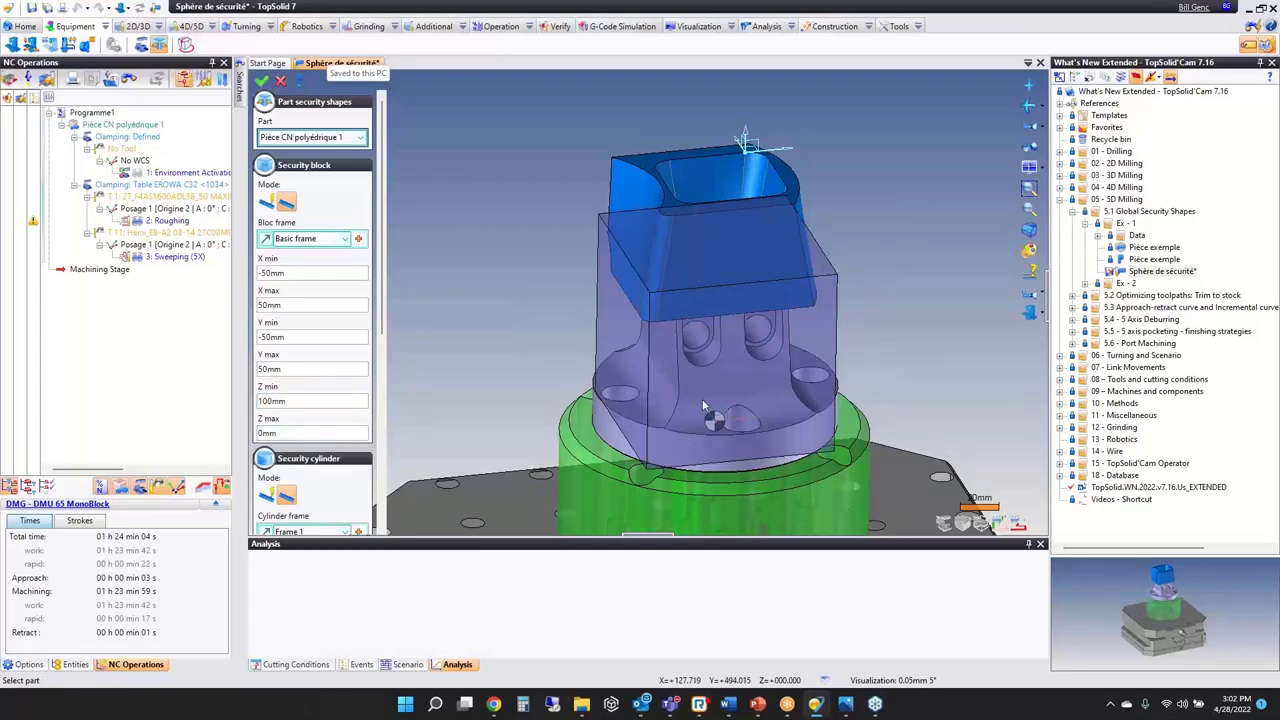
pyautogui.moveTo(706, 407); pyautogui.dragTo(699, 277, button='middle')
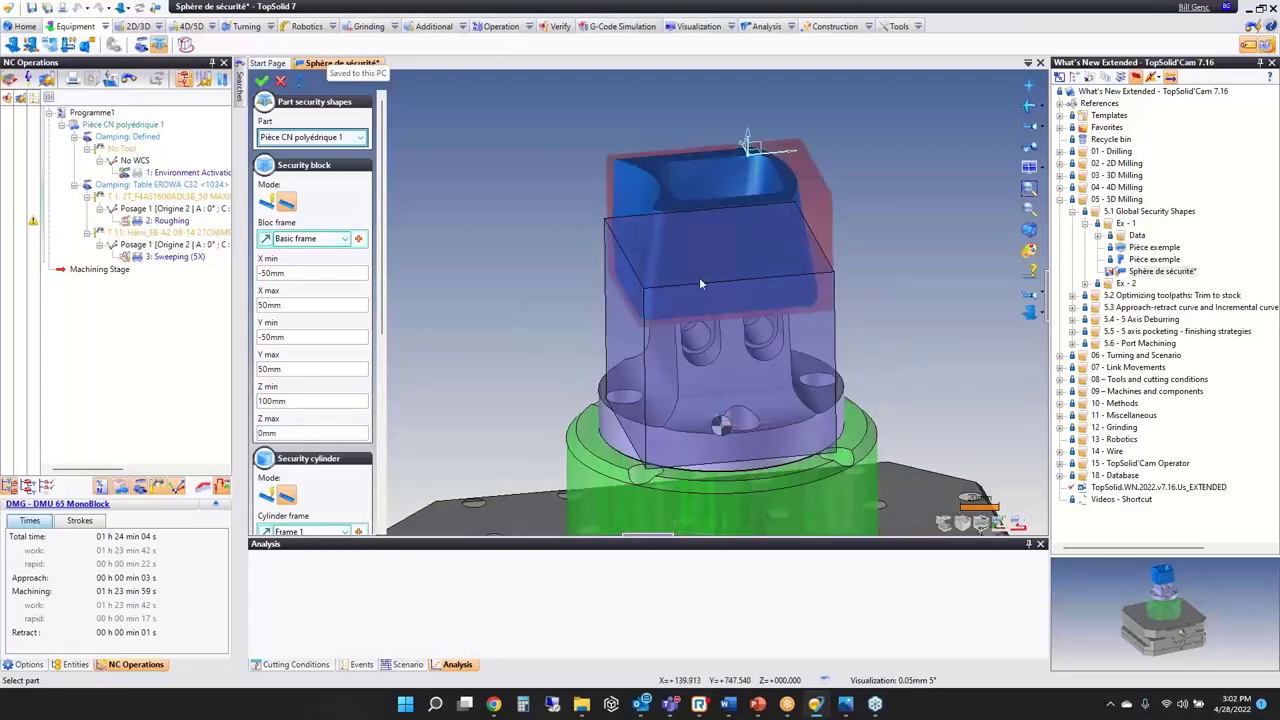
# Step: Set the security block, cylinder and sphere to automatic mode and validate the part security shapes
pyautogui.click(268, 201)
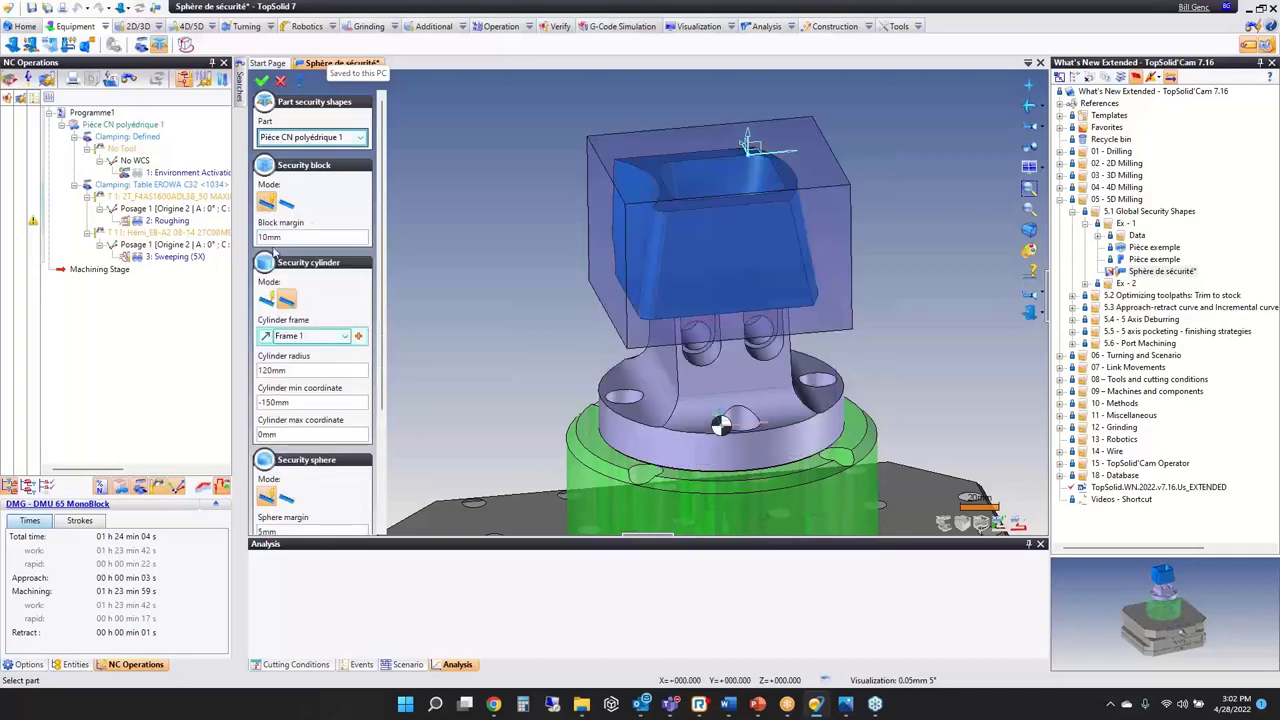
pyautogui.click(267, 302)
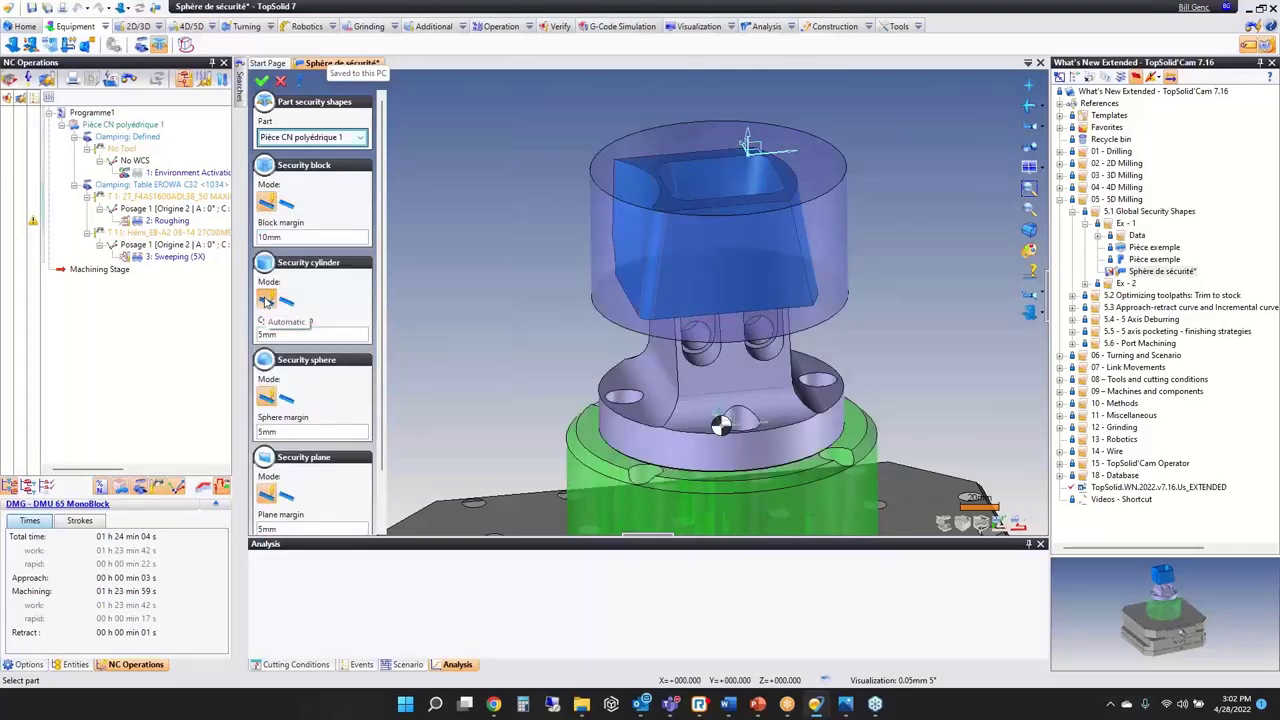
pyautogui.click(268, 398)
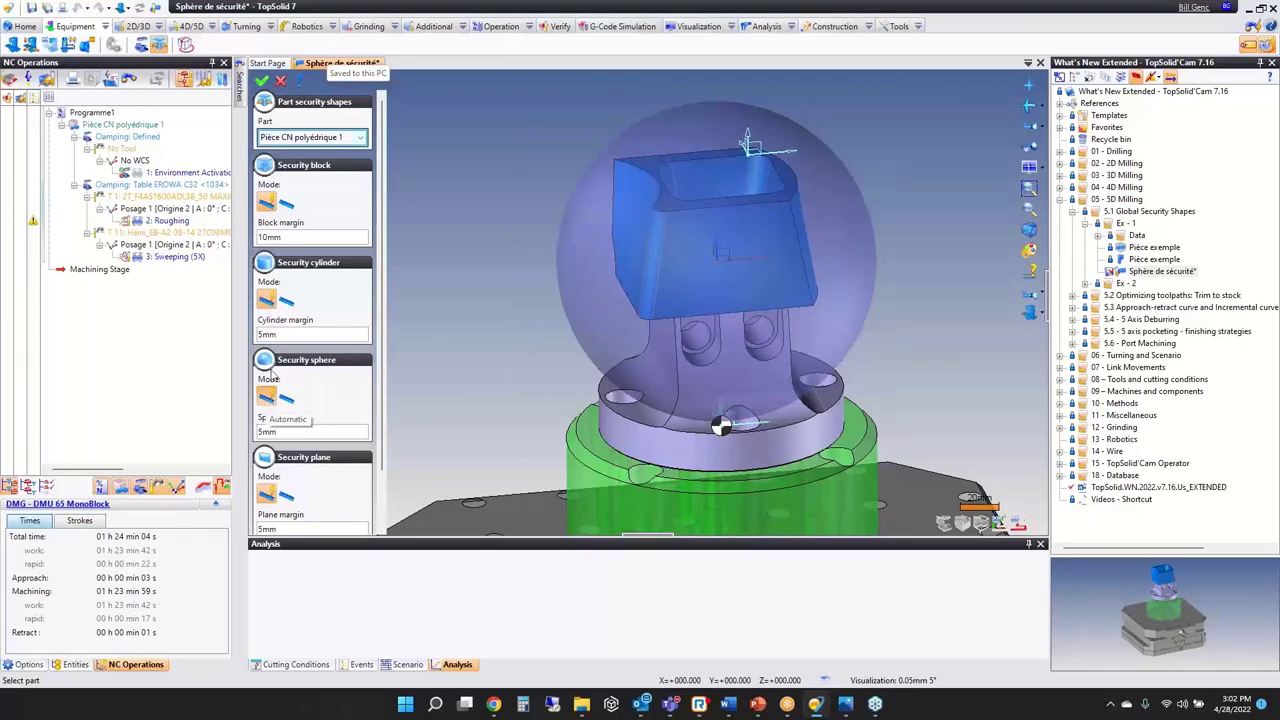
pyautogui.click(261, 81)
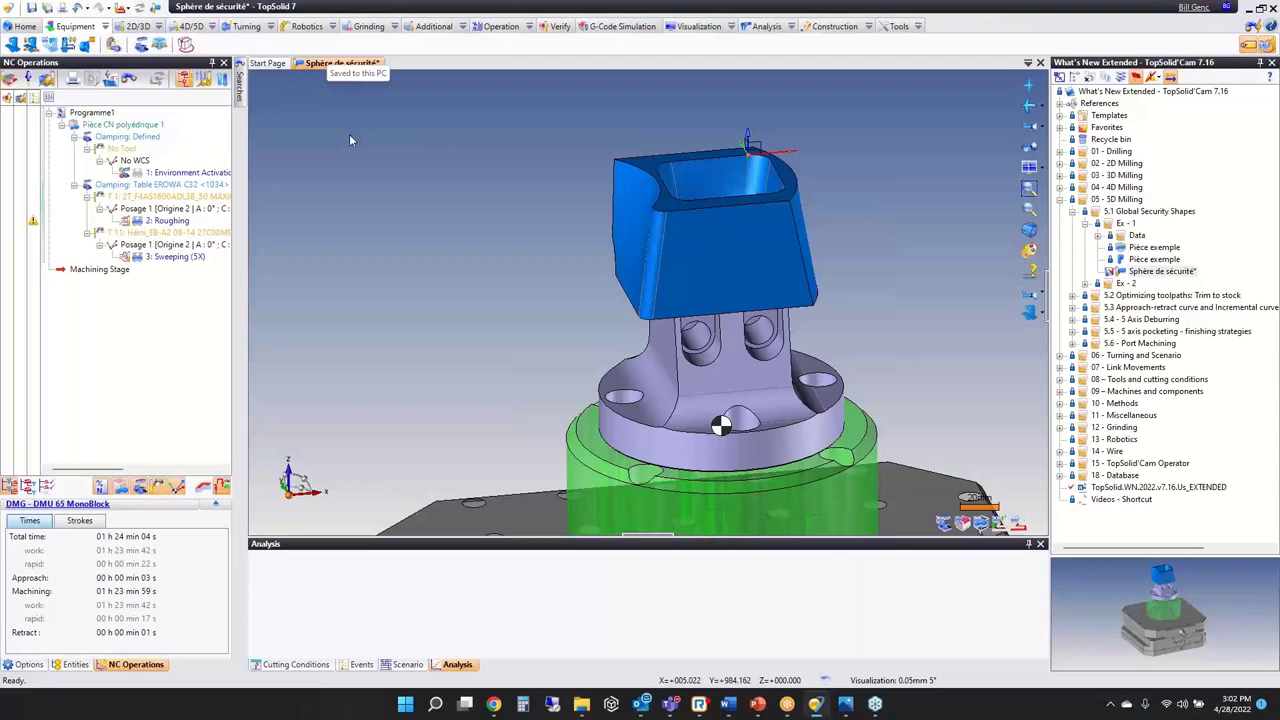
# Step: Edit the Sweeping (5X) operation's multi-axis settings and change its clearance type to Global Cylinder
pyautogui.click(165, 257)
pyautogui.doubleClick(165, 257)
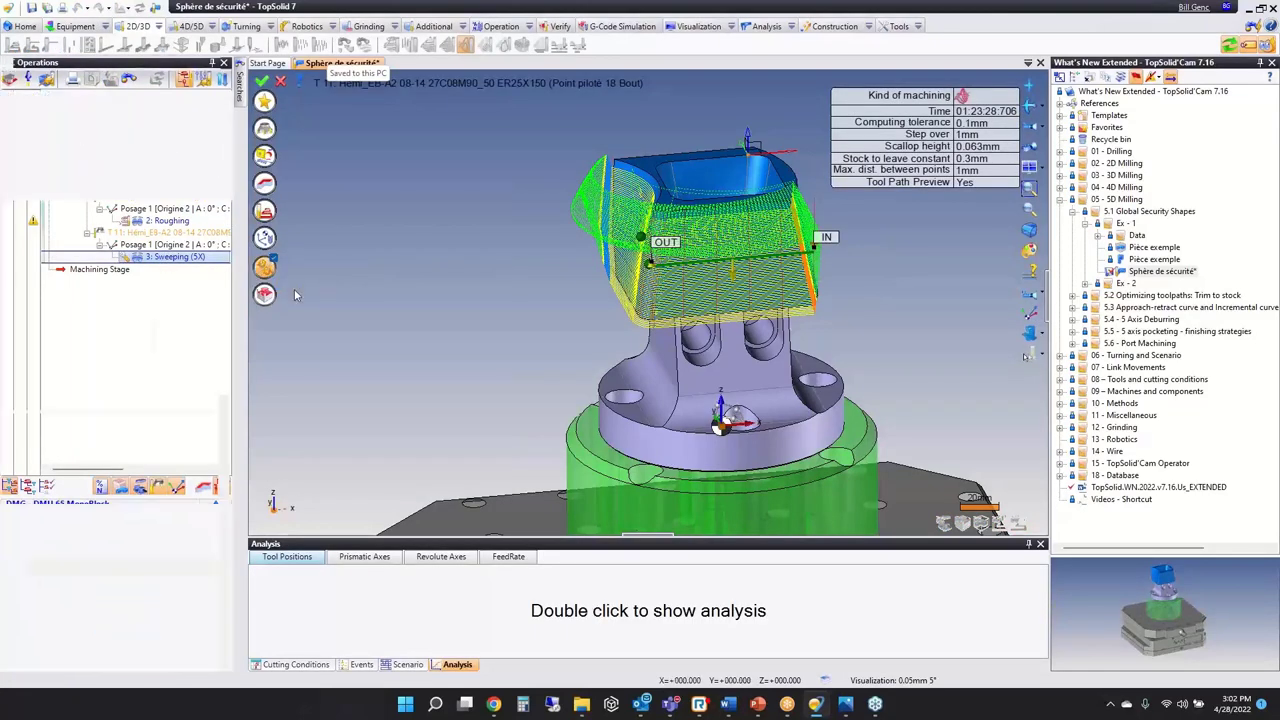
pyautogui.click(173, 97)
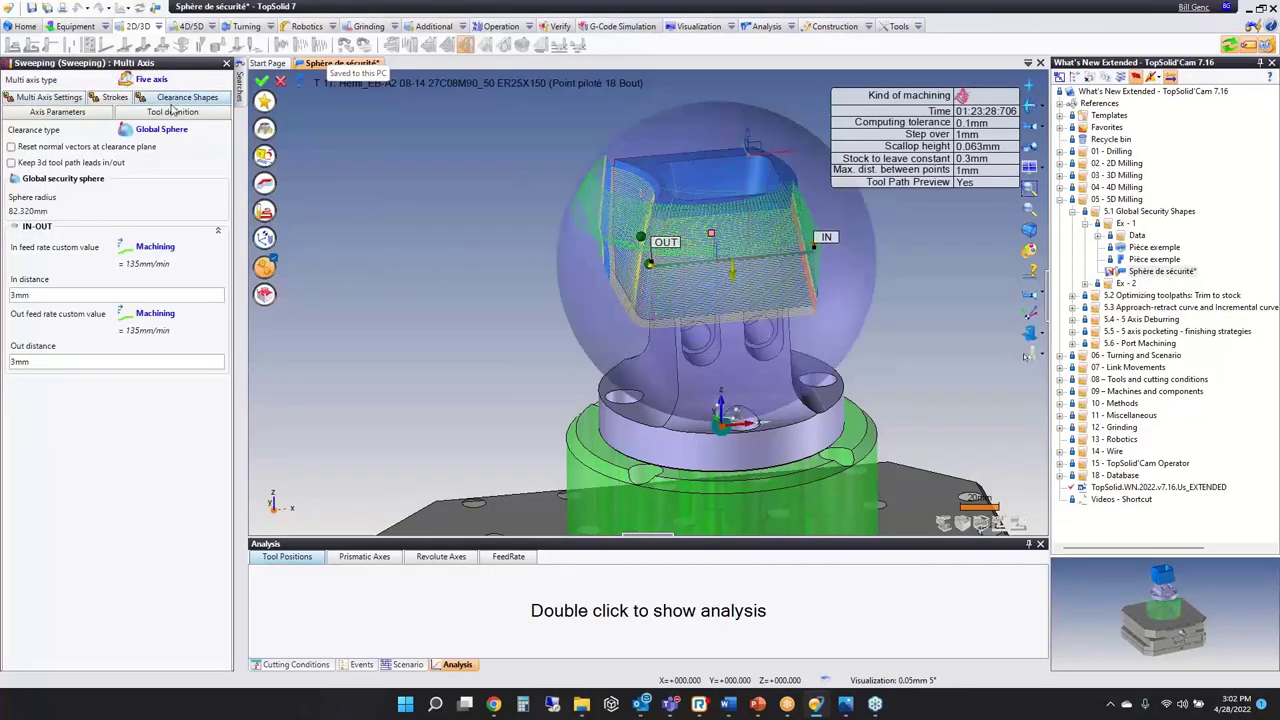
pyautogui.click(161, 130)
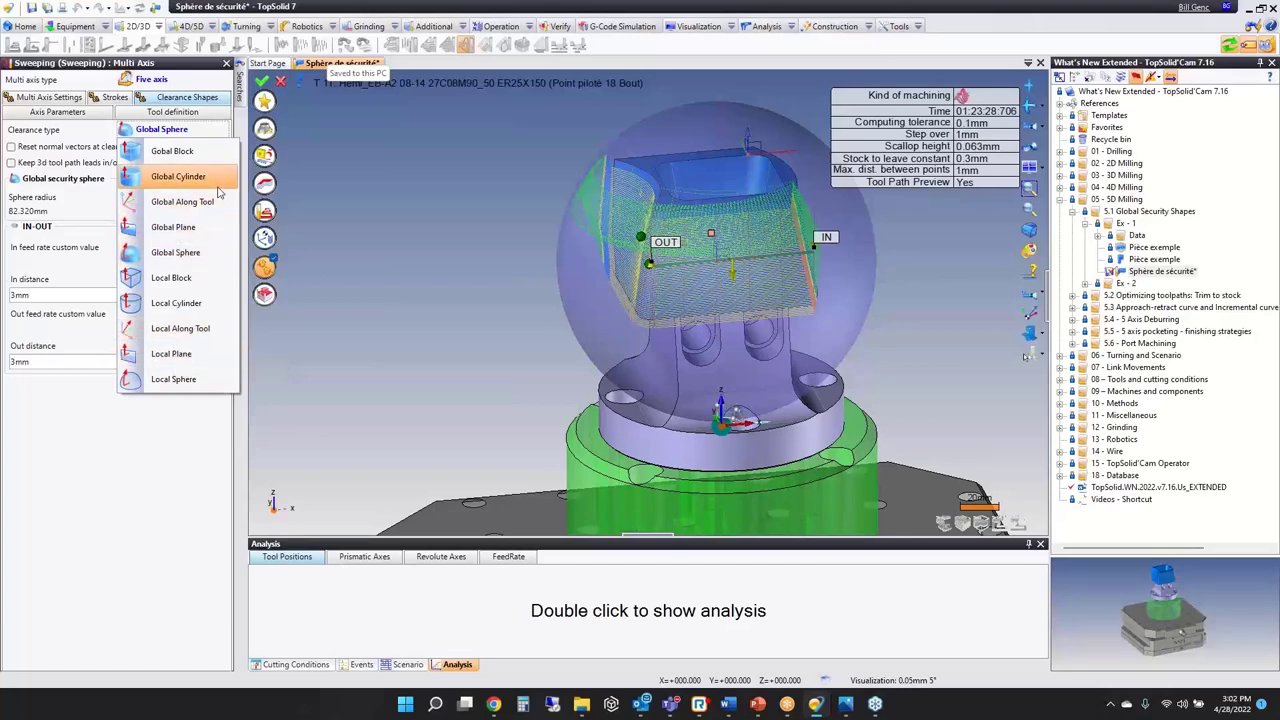
pyautogui.click(175, 177)
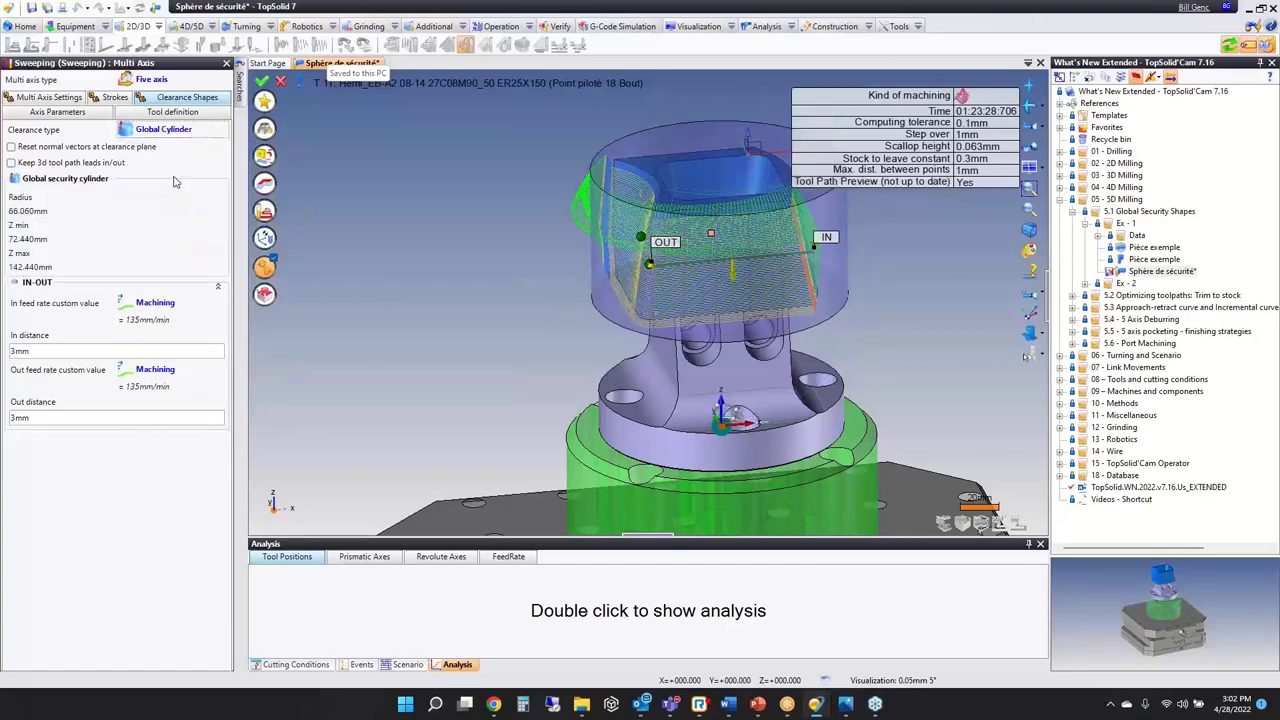
# Step: Set the sweeping operation's clearance type to Global Sphere and validate the operation
pyautogui.click(165, 130)
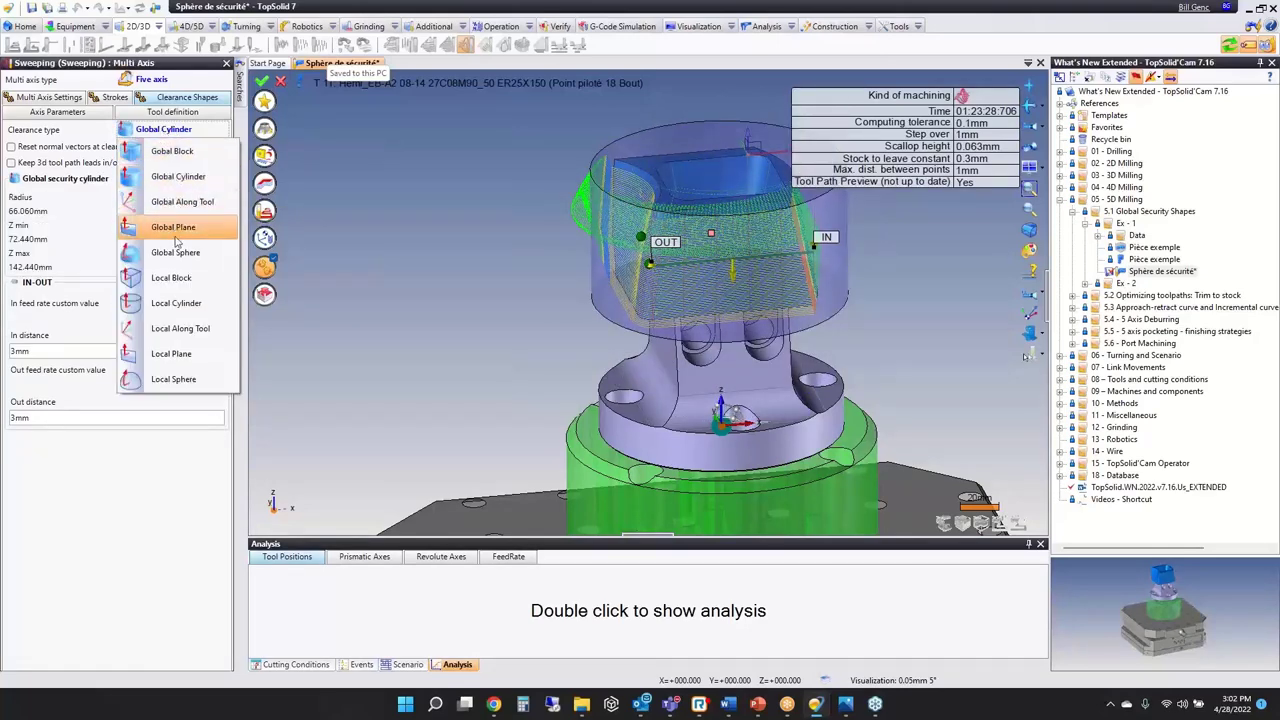
pyautogui.click(213, 256)
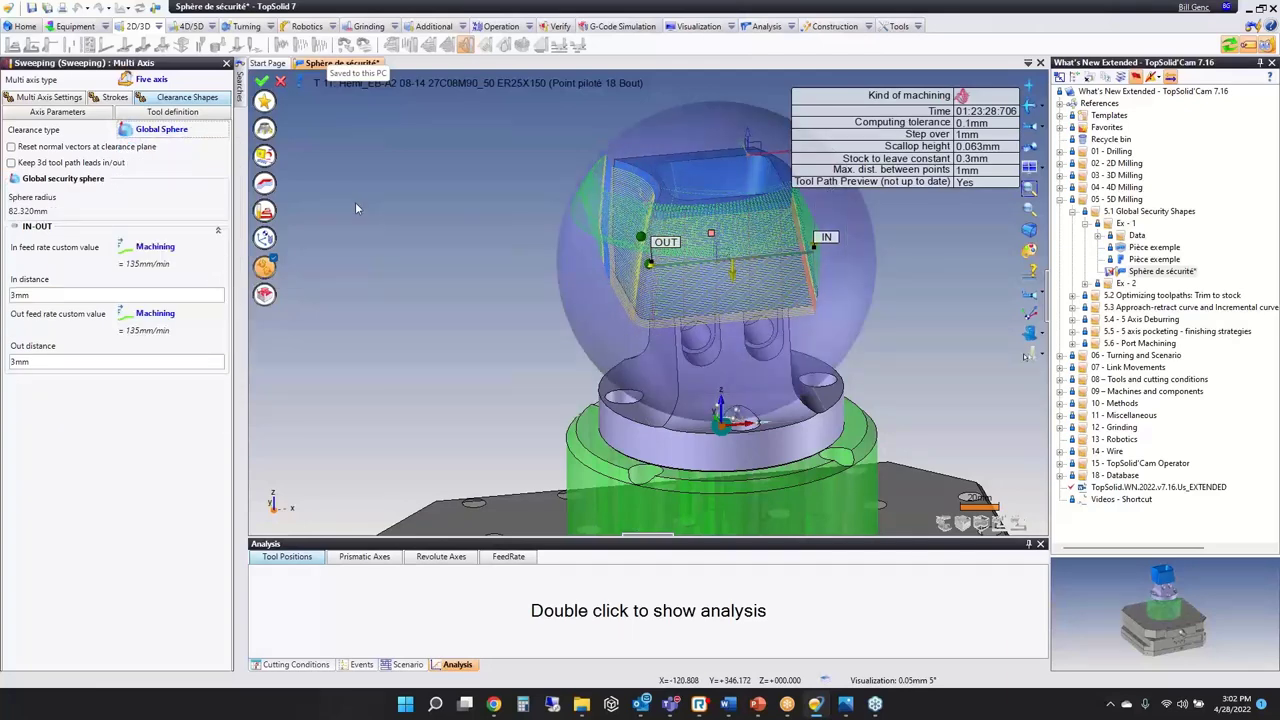
pyautogui.click(262, 80)
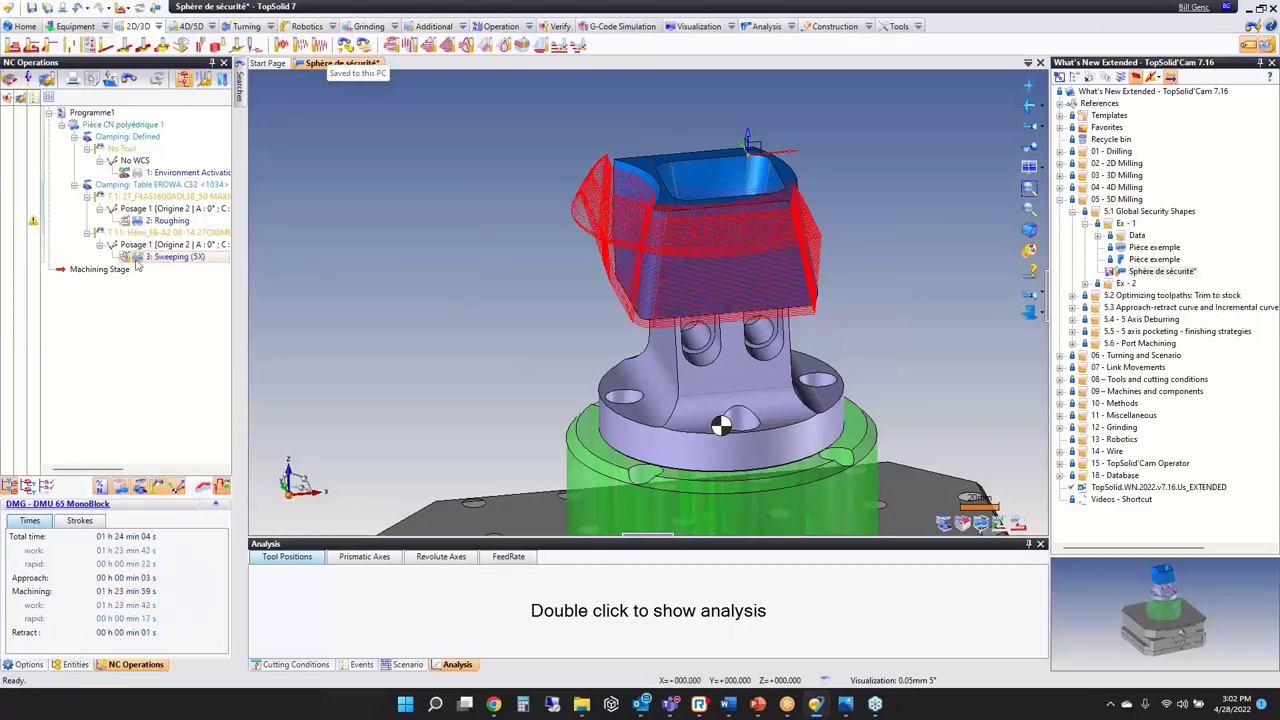
pyautogui.moveTo(700, 330)
pyautogui.mouseDown(button='middle')
pyautogui.moveTo(588, 320)
pyautogui.moveTo(822, 273)
pyautogui.moveTo(634, 306)
pyautogui.moveTo(661, 309)
pyautogui.moveTo(708, 253)
pyautogui.moveTo(698, 315)
pyautogui.mouseUp(button='middle')
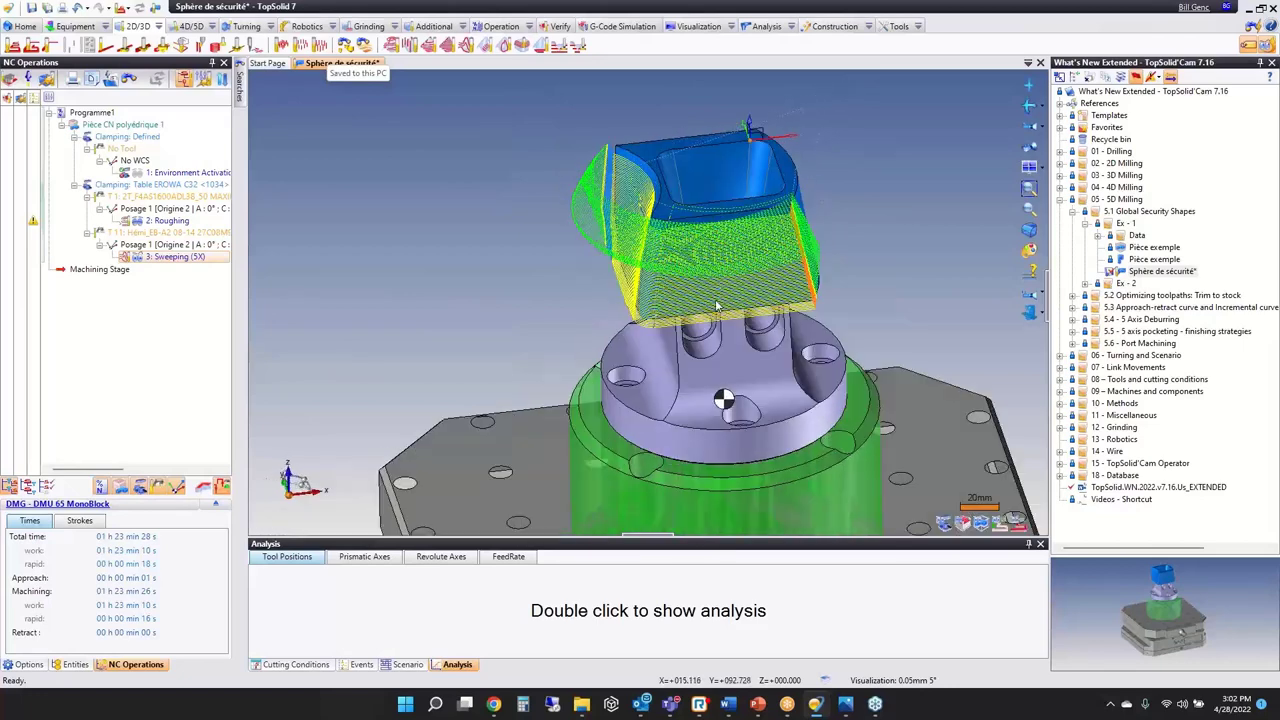
# Step: Close the Sphère de sécurité document without saving its changes and reopen it from the project
pyautogui.middleClick(316, 66)
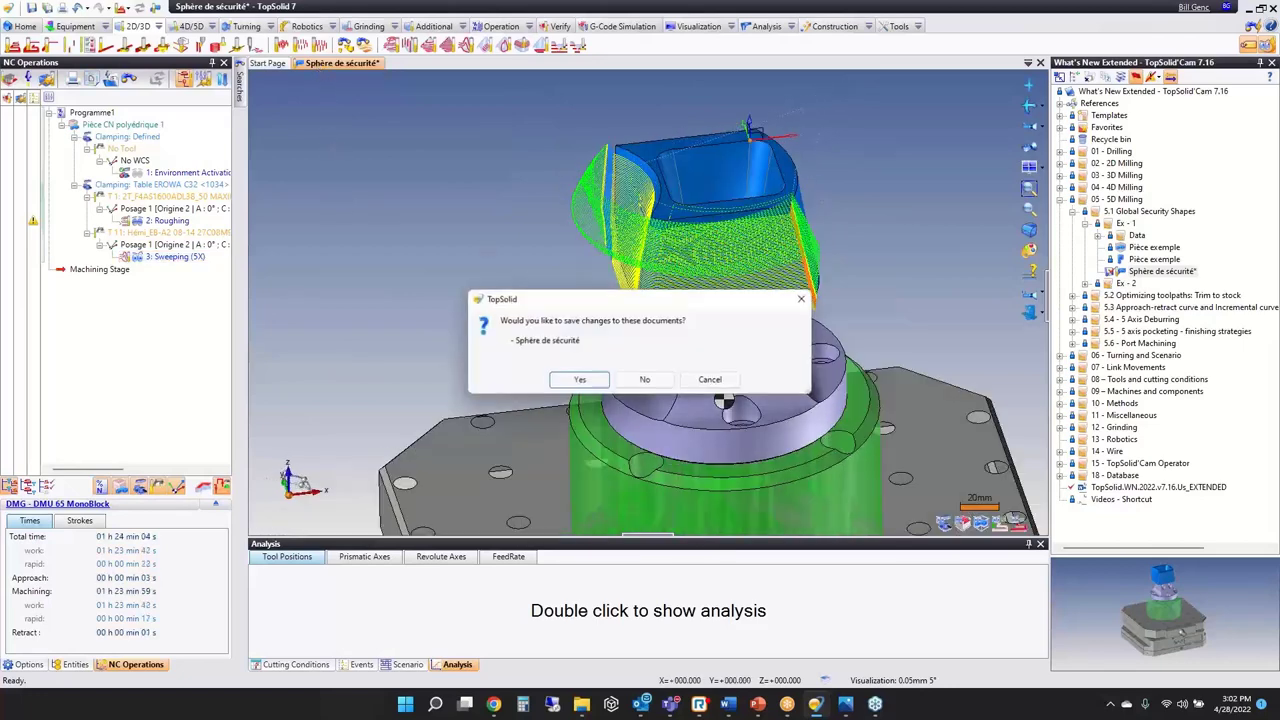
pyautogui.click(642, 378)
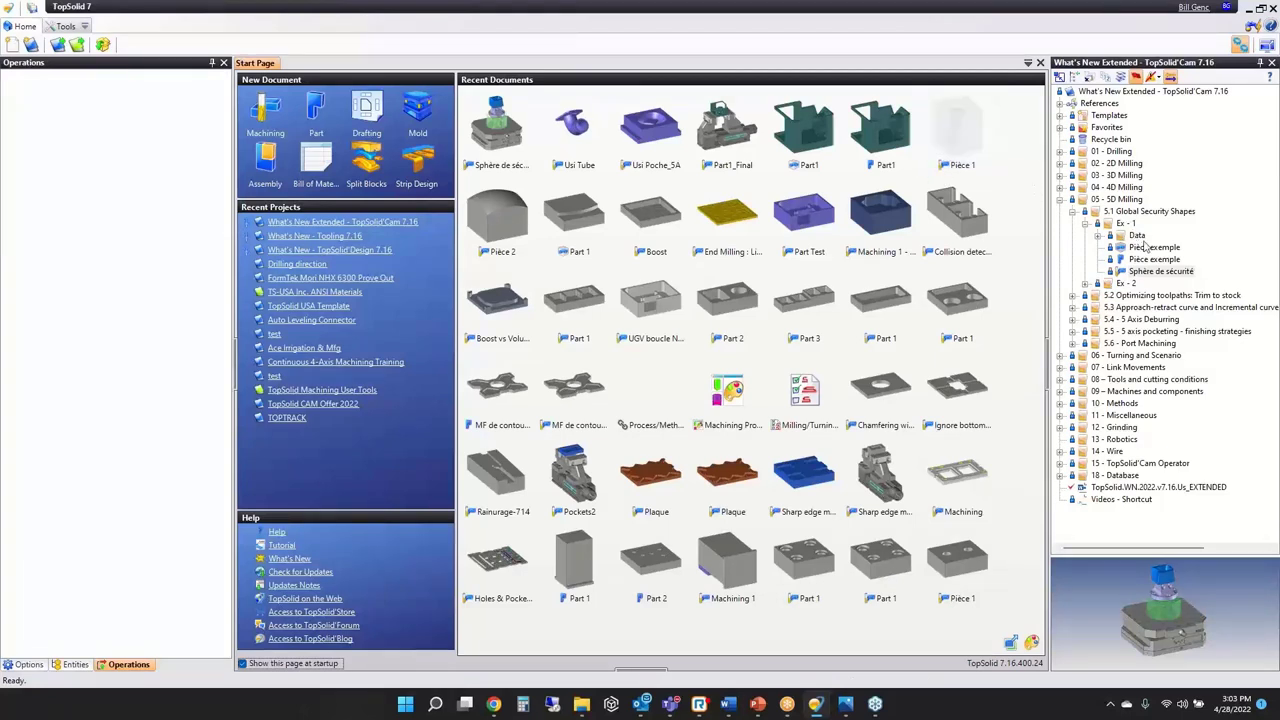
pyautogui.click(1136, 273)
pyautogui.doubleClick(1140, 272)
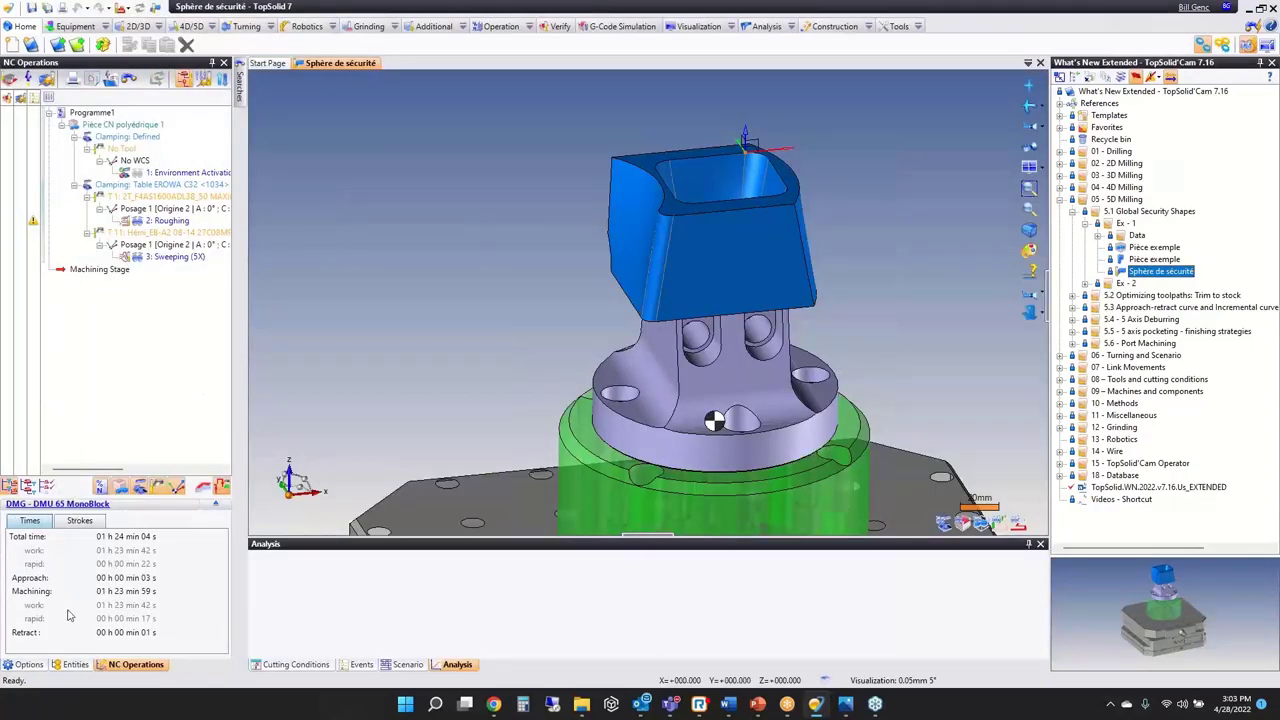
# Step: Show all the machined part security shapes in the model, and reduce the display to the security cylinder only
pyautogui.click(72, 664)
pyautogui.click(72, 235)
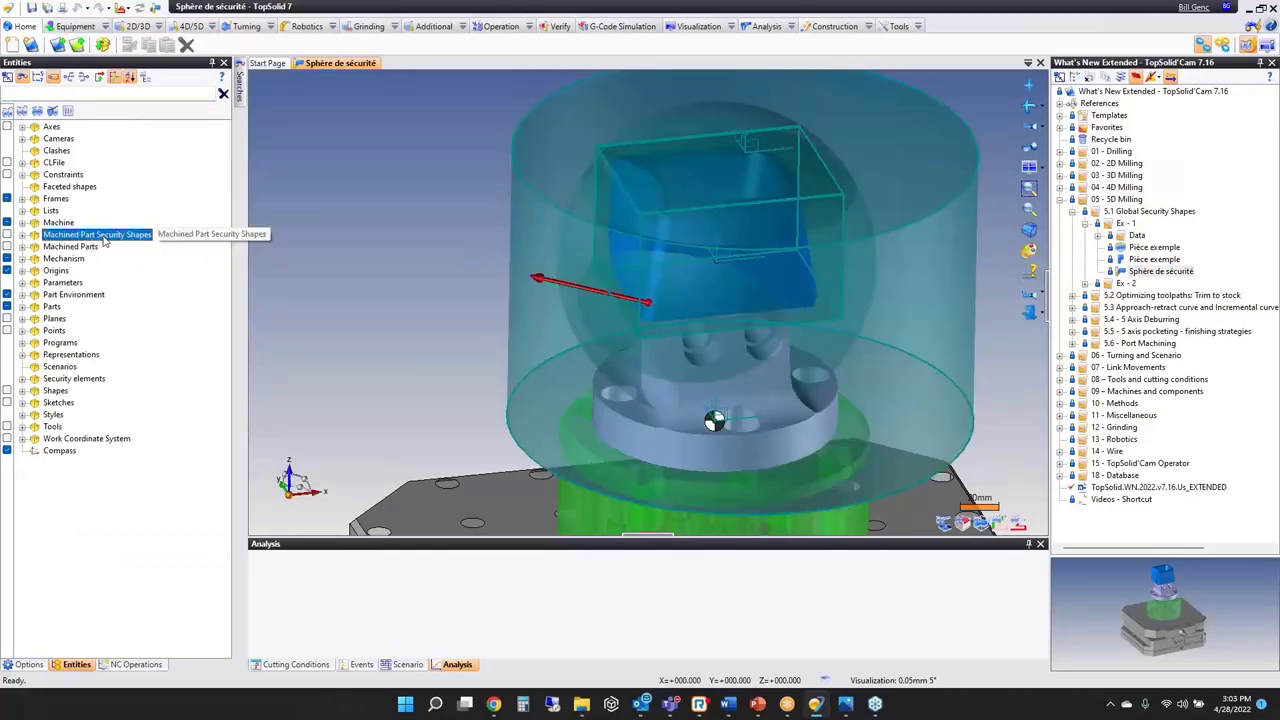
pyautogui.click(8, 235)
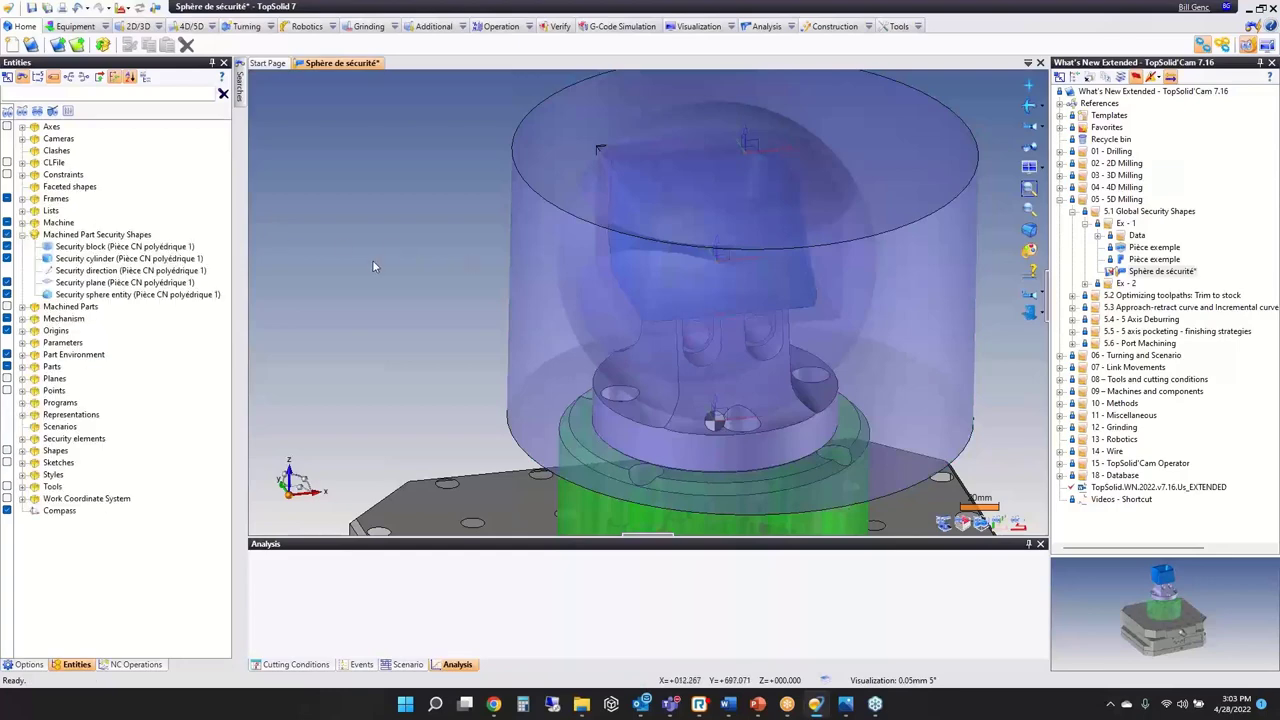
pyautogui.click(8, 234)
pyautogui.click(8, 258)
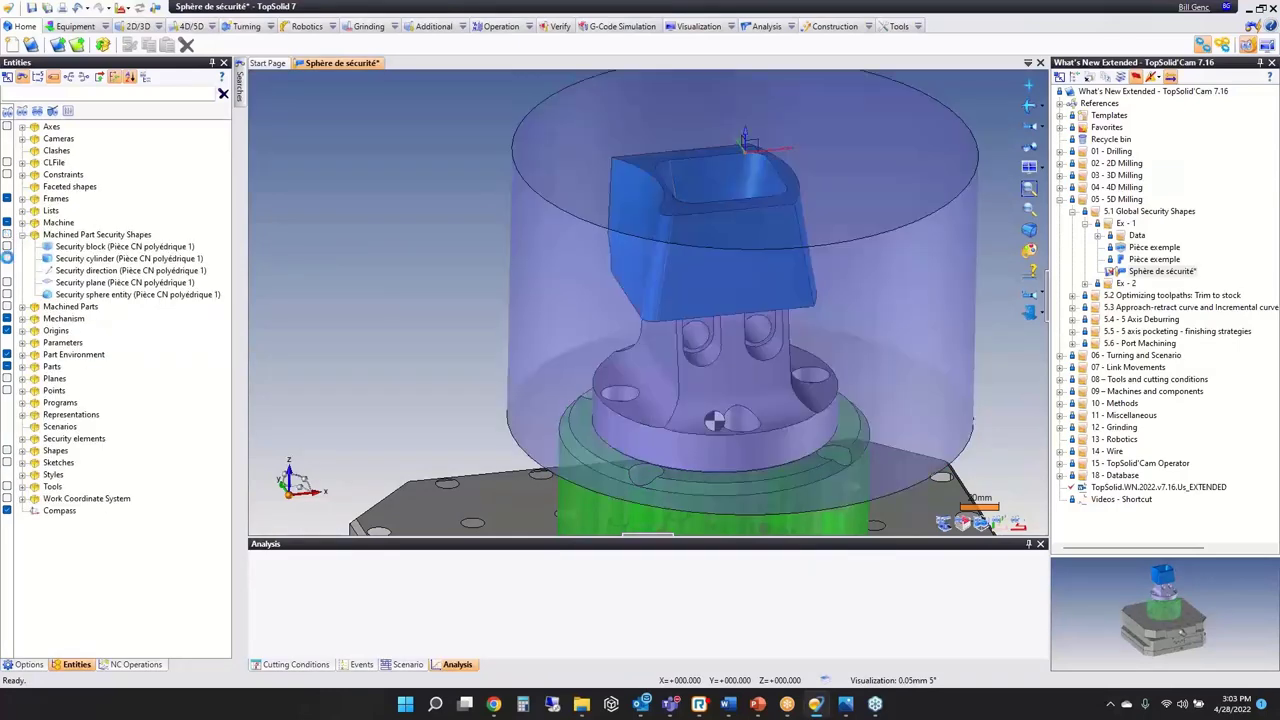
# Step: Hide the security cylinder, then display the security sphere around the part for inspection and hide it again
pyautogui.click(8, 258)
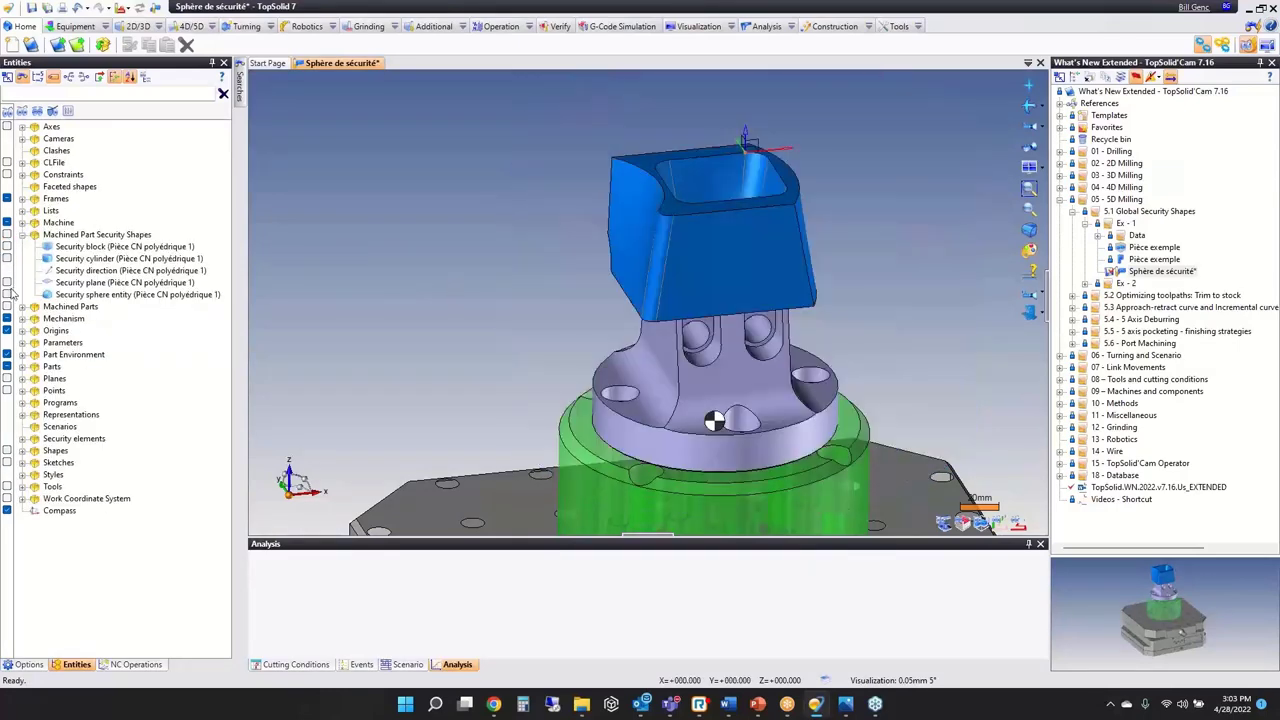
pyautogui.click(8, 294)
pyautogui.moveTo(760, 344)
pyautogui.mouseDown(button='middle')
pyautogui.moveTo(617, 374)
pyautogui.moveTo(745, 271)
pyautogui.moveTo(752, 358)
pyautogui.moveTo(737, 351)
pyautogui.moveTo(754, 351)
pyautogui.mouseUp(button='middle')
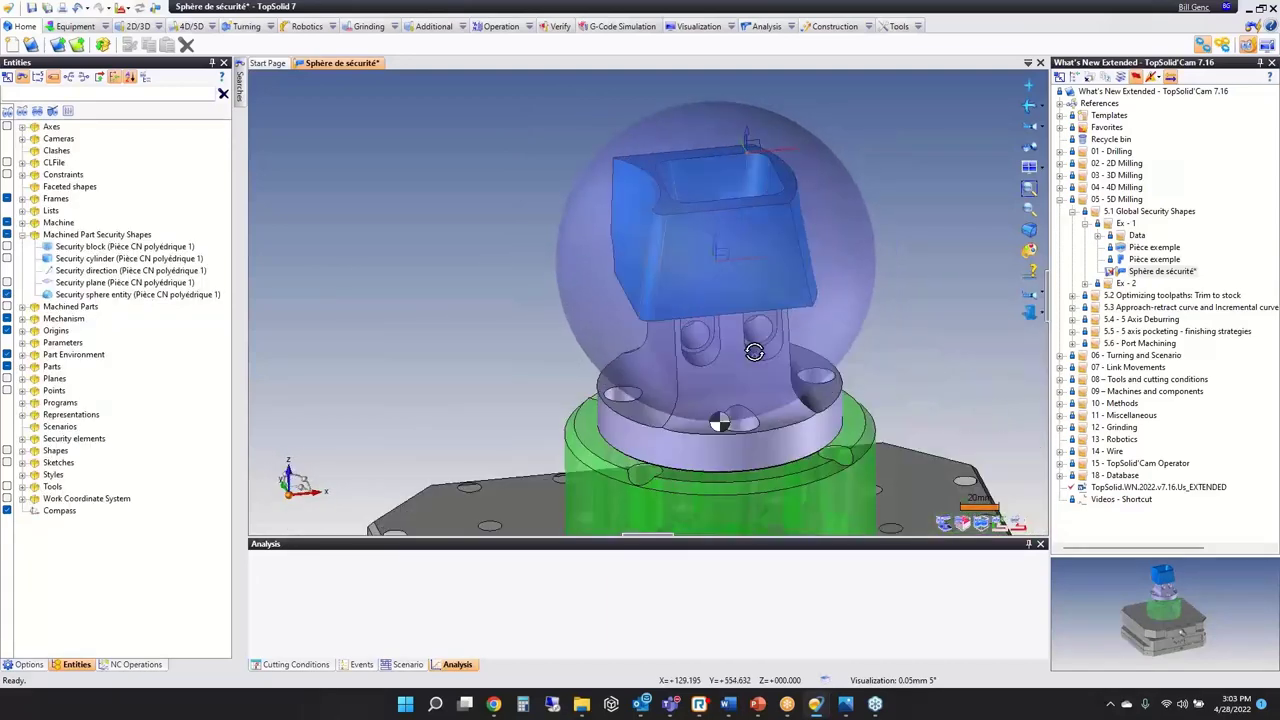
pyautogui.click(7, 294)
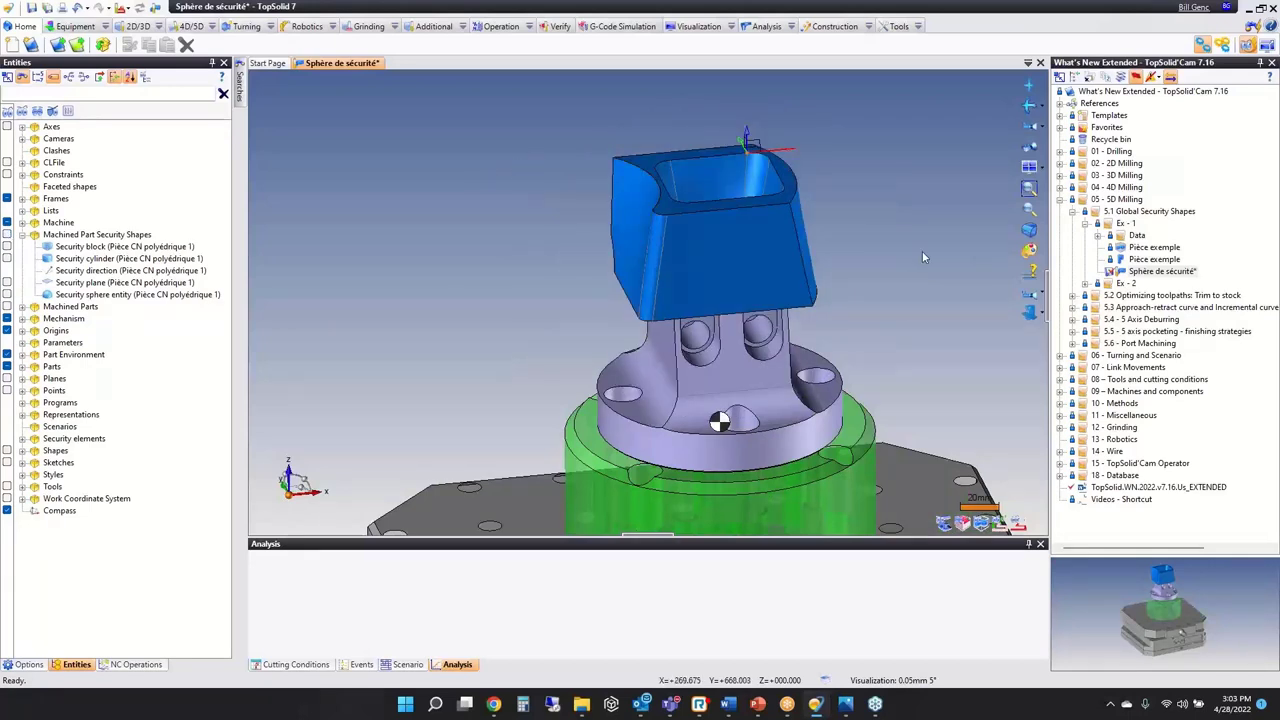
# Step: Close the Sphère de sécurité document without saving and open Crankshaft - 5D Contouring from the 5.2 Optimizing toolpaths: Trim to stock folder
pyautogui.click(358, 69)
pyautogui.click(628, 382)
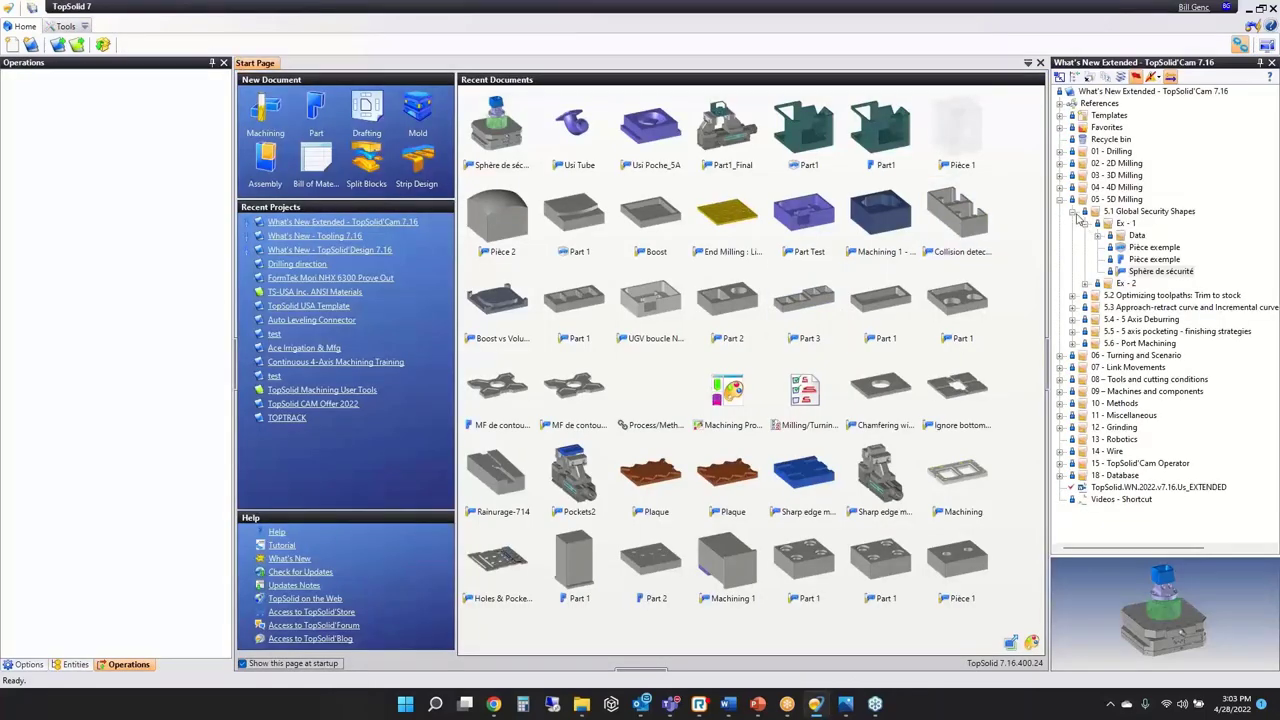
pyautogui.click(1073, 211)
pyautogui.click(1073, 223)
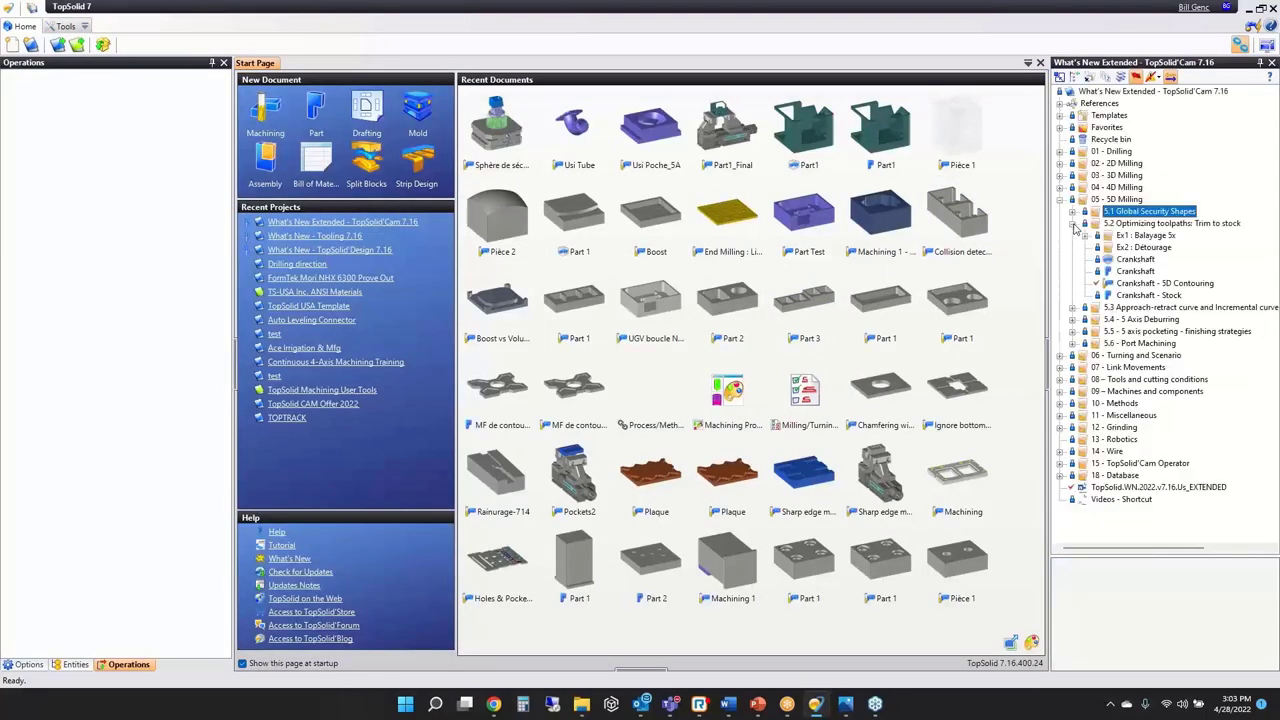
pyautogui.doubleClick(1135, 284)
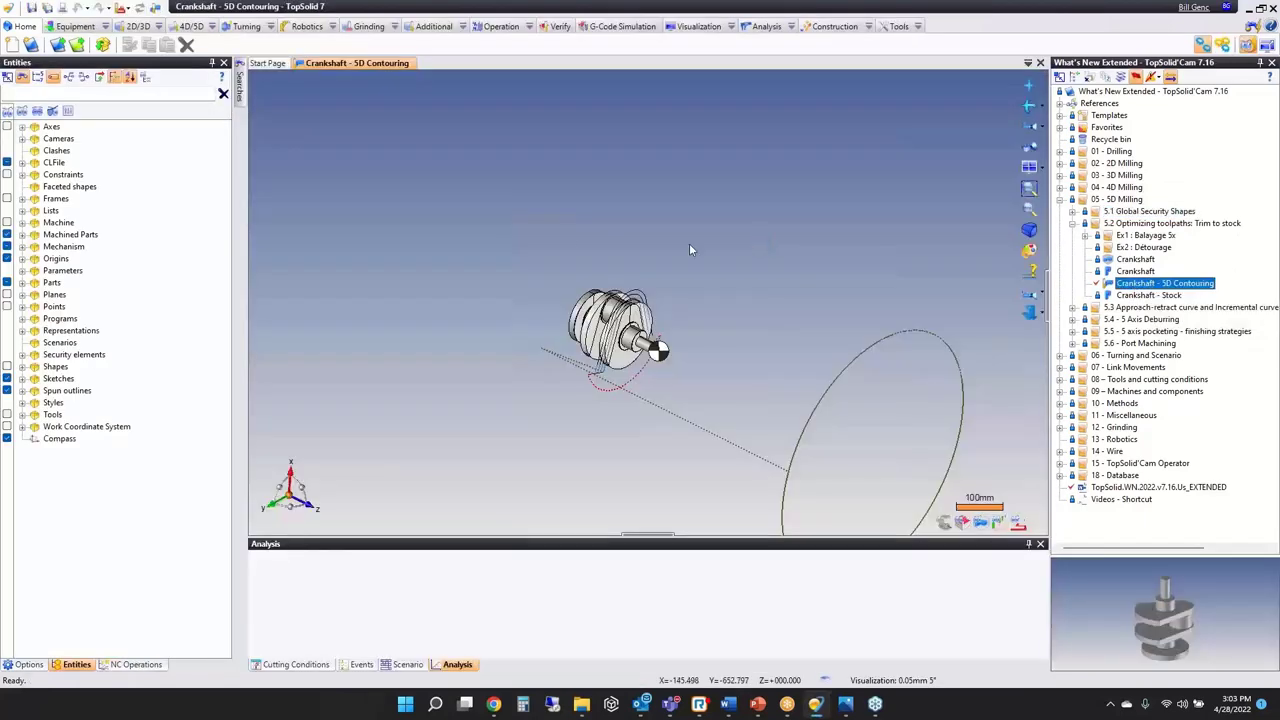
# Step: Examine the crankshaft contouring operation's settings, including the Trim to the stock option, and leave the operation without changes
pyautogui.moveTo(642, 318)
pyautogui.mouseDown(button='middle')
pyautogui.moveTo(630, 318)
pyautogui.moveTo(650, 322)
pyautogui.moveTo(650, 310)
pyautogui.mouseUp(button='middle')
pyautogui.doubleClick(650, 310)
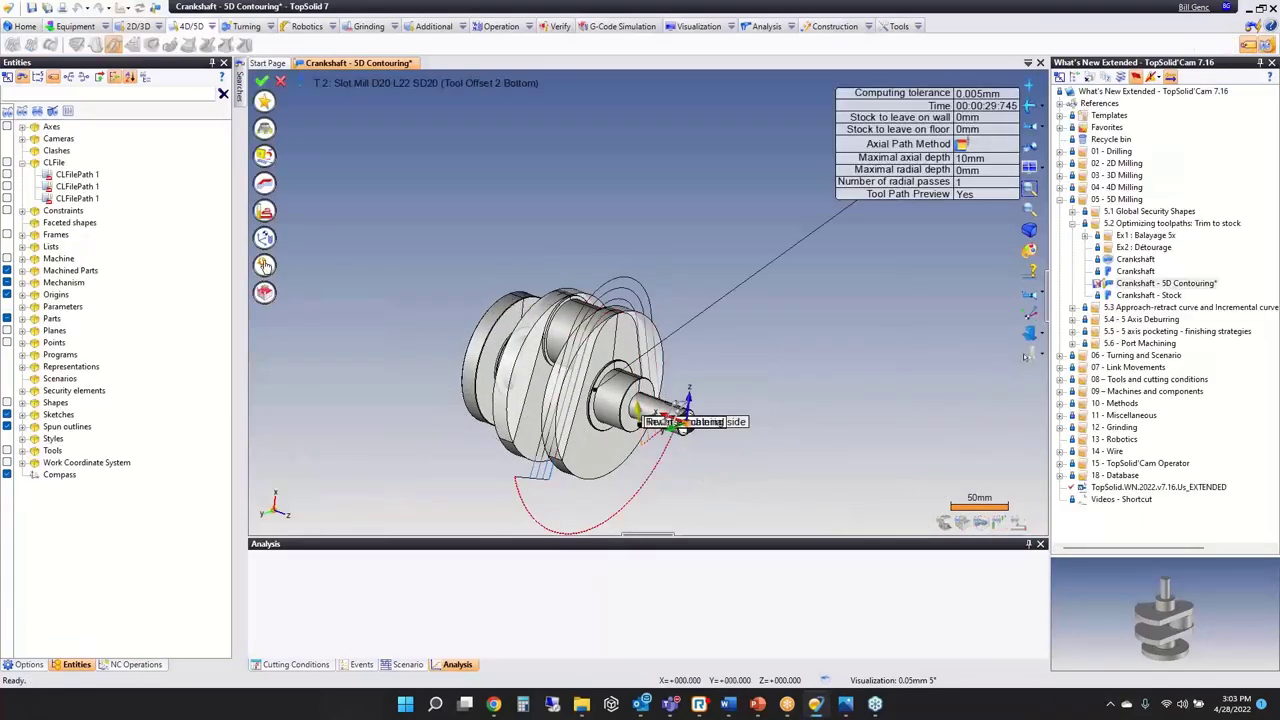
pyautogui.click(266, 211)
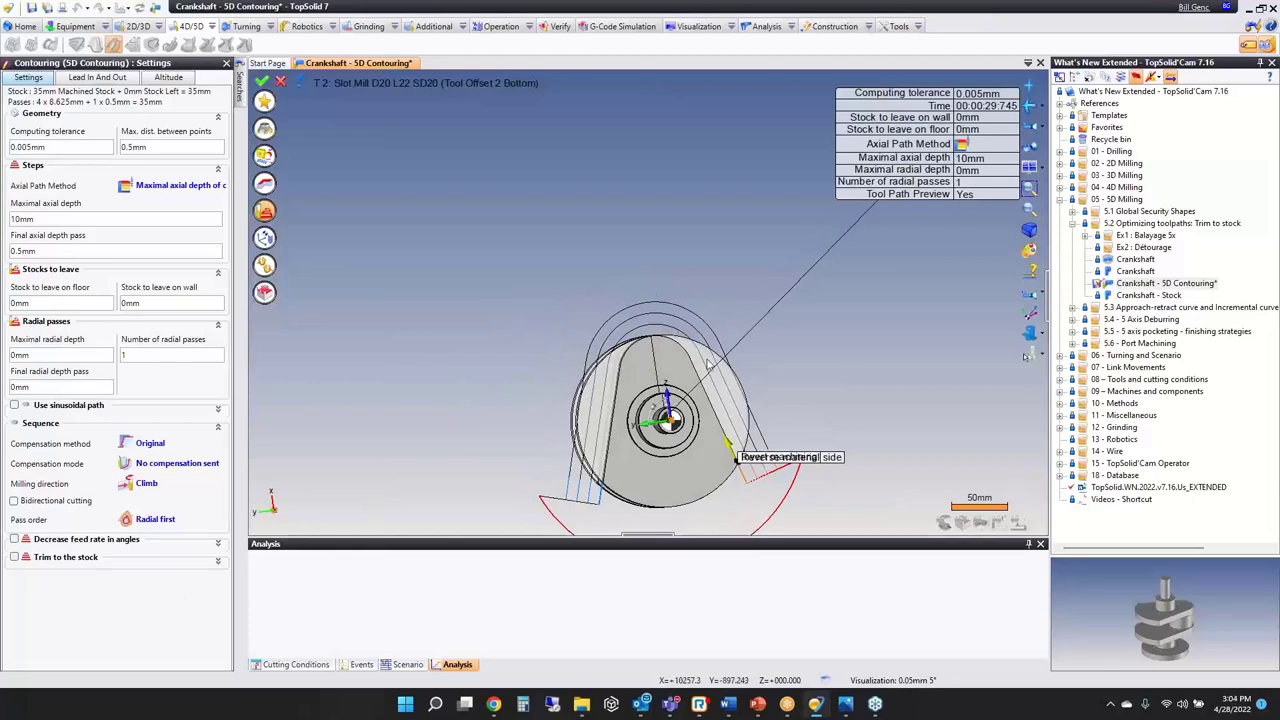
pyautogui.click(281, 81)
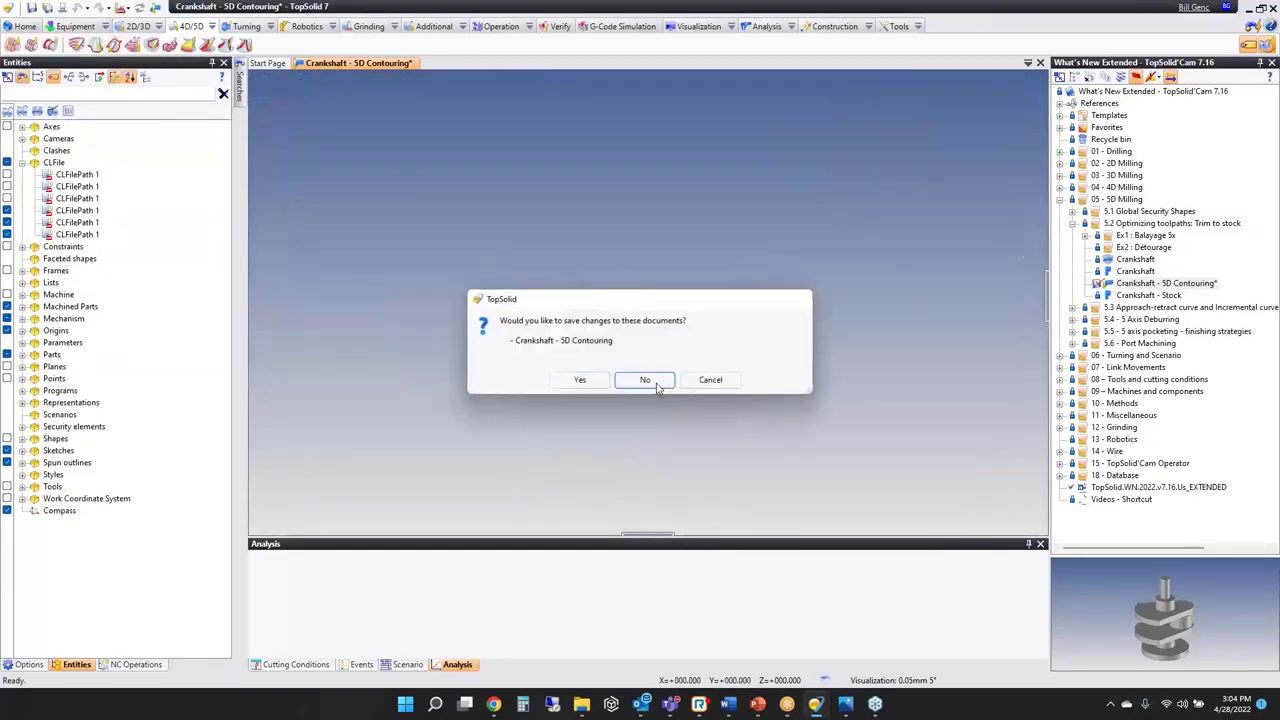
# Step: Close the crankshaft document without saving and open the Pièce 1 machining document from the 5.3 Approach-retract curve folder
pyautogui.click(648, 383)
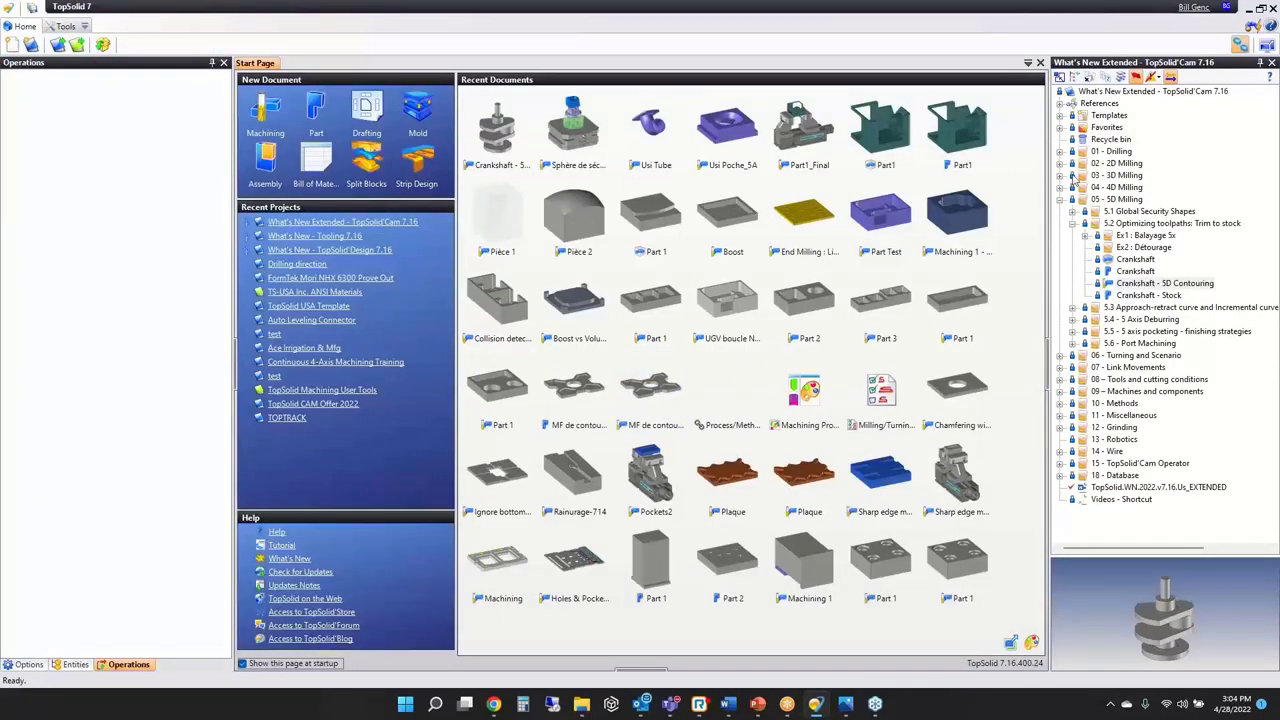
pyautogui.click(1074, 225)
pyautogui.click(1072, 236)
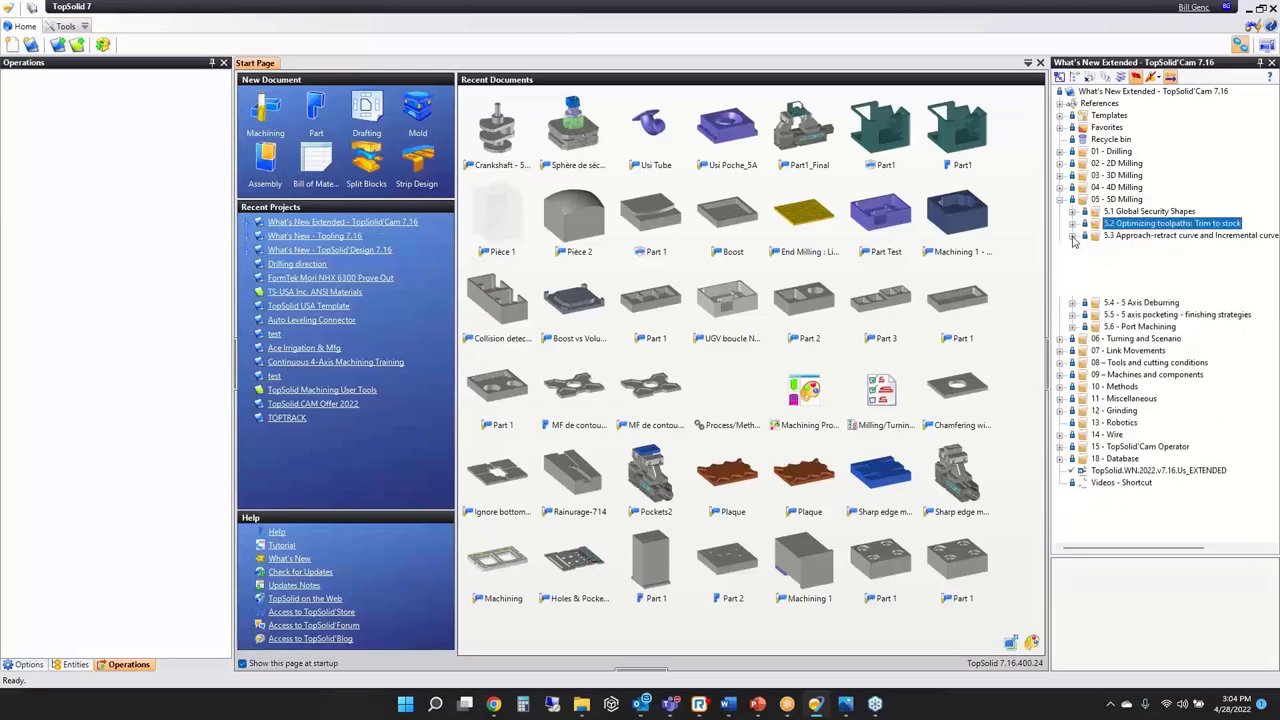
pyautogui.doubleClick(1127, 247)
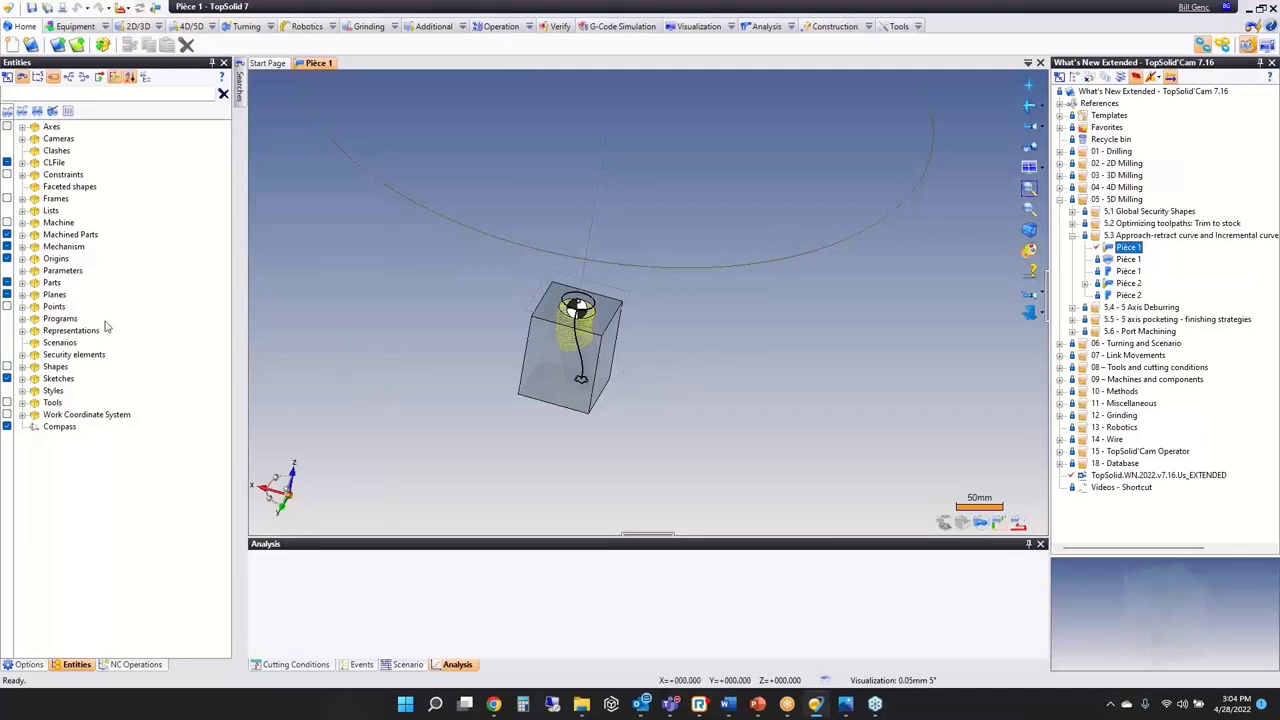
# Step: Start the simulation of Pièce 1's Sweeping (5X) operation and reduce the simulation speed to near its minimum
pyautogui.click(124, 664)
pyautogui.scroll(4, 596, 321)
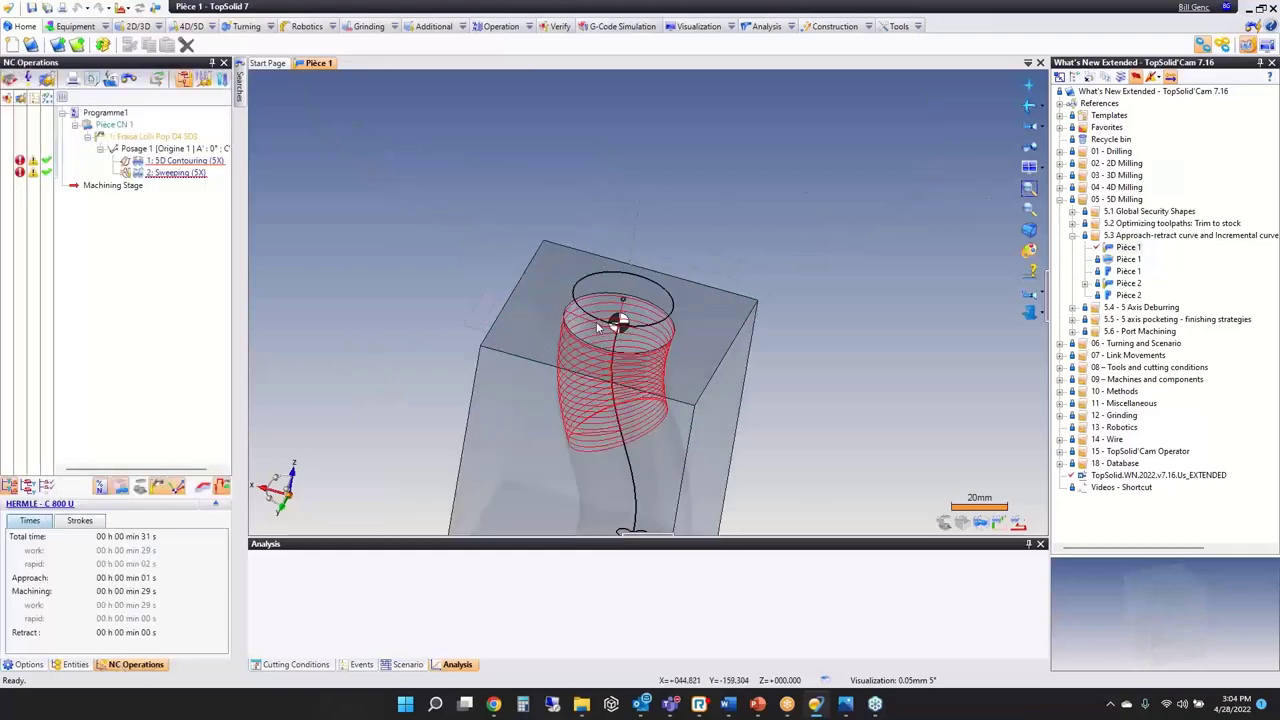
pyautogui.moveTo(684, 371); pyautogui.dragTo(665, 330, button='middle')
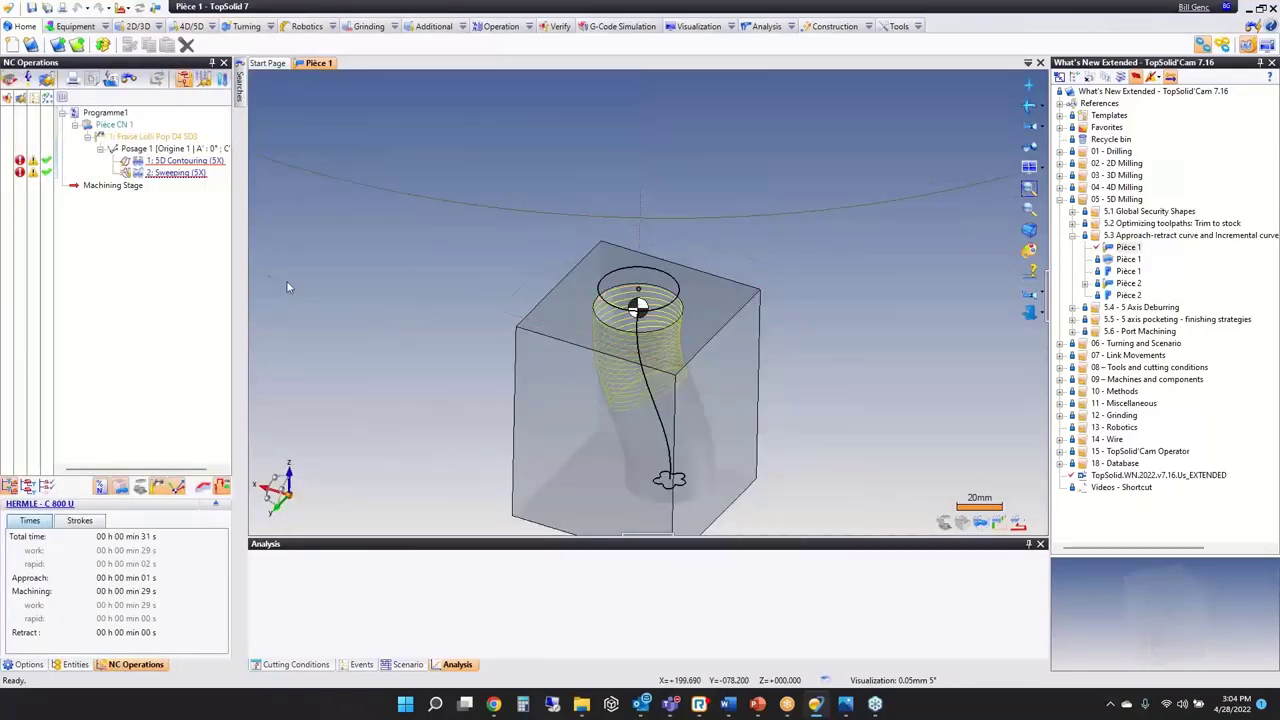
pyautogui.doubleClick(124, 172)
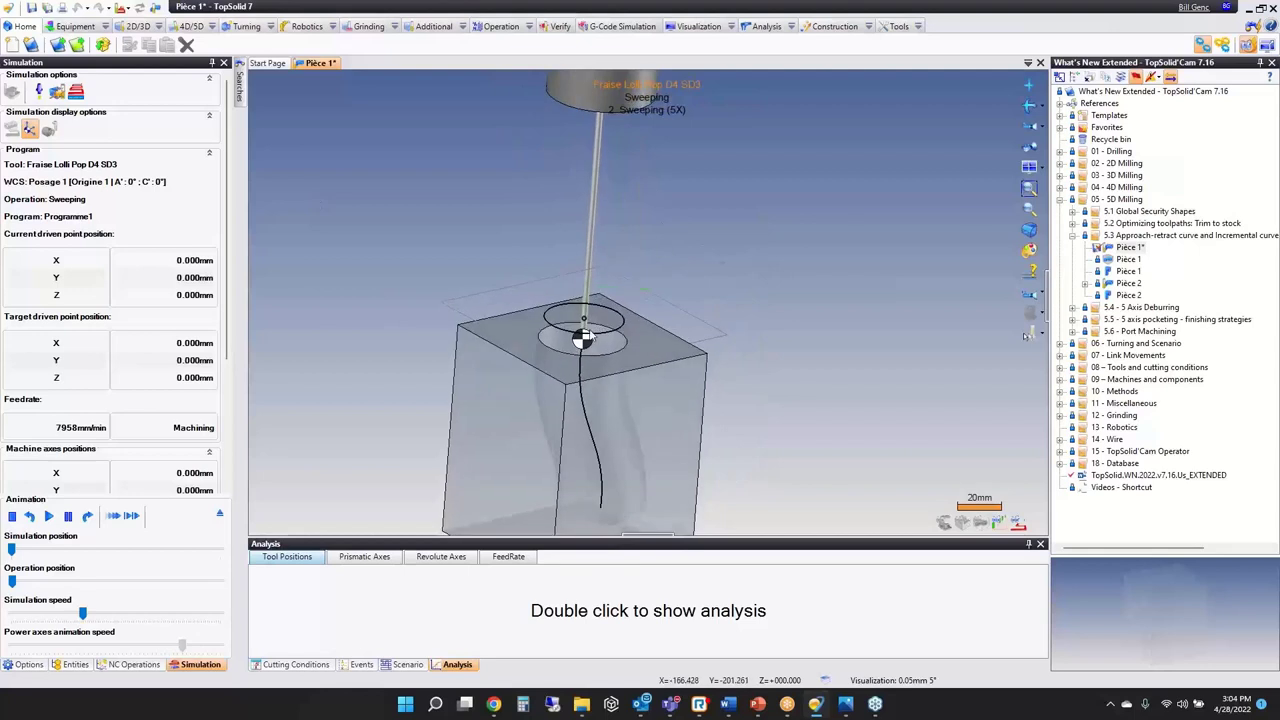
pyautogui.moveTo(83, 614); pyautogui.dragTo(16, 618)
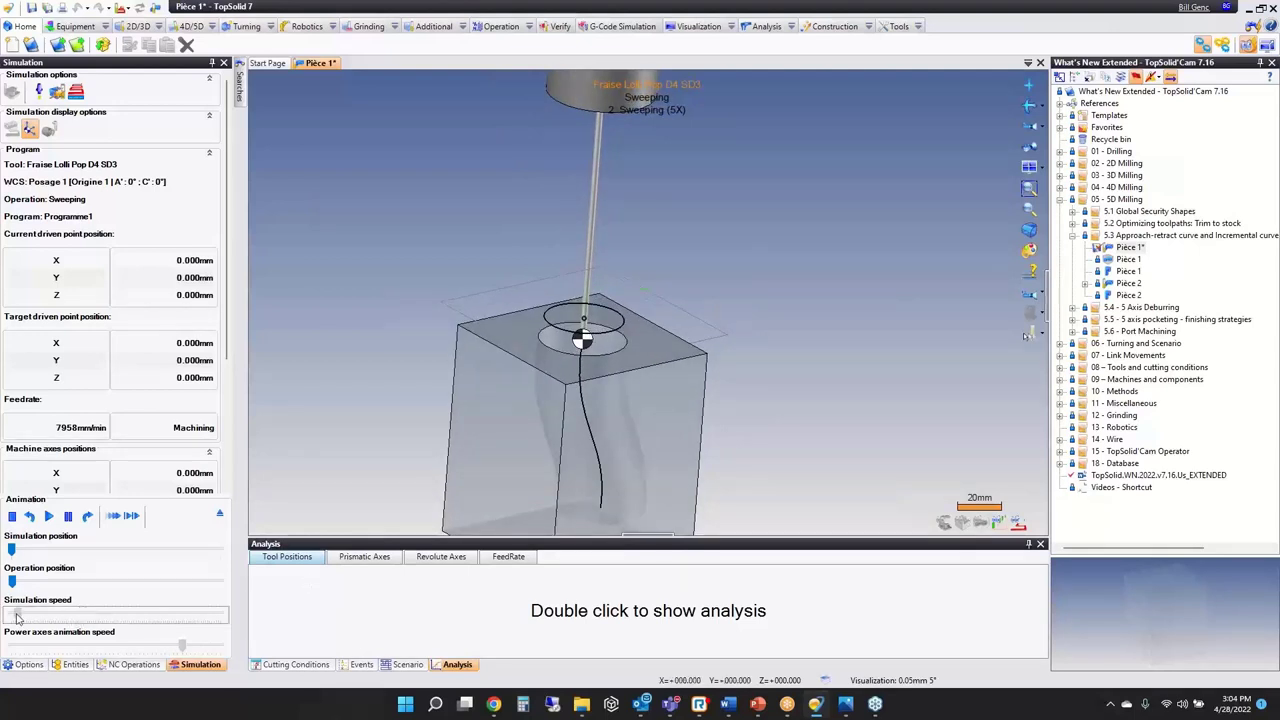
# Step: Watch from several angles how the tool follows the approach curve into the curved bore, and exit the simulation
pyautogui.scroll(5, 568, 408)
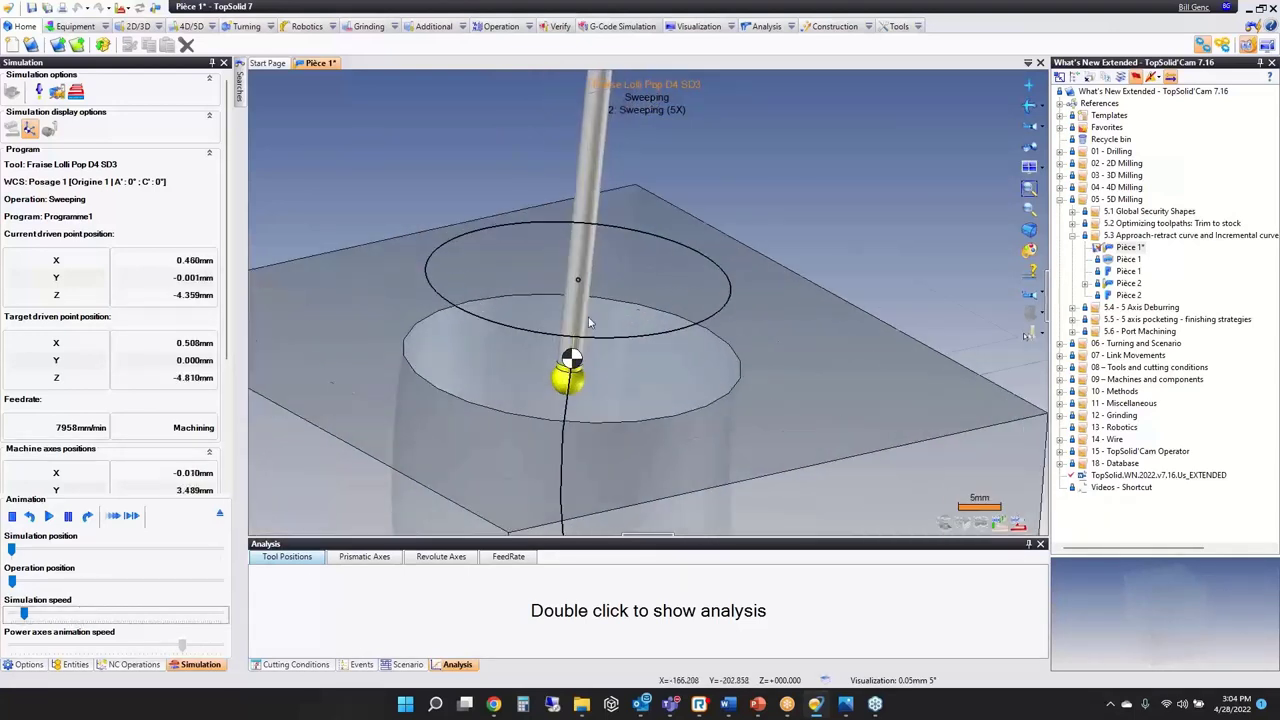
pyautogui.moveTo(571, 480); pyautogui.dragTo(545, 232, button='middle')
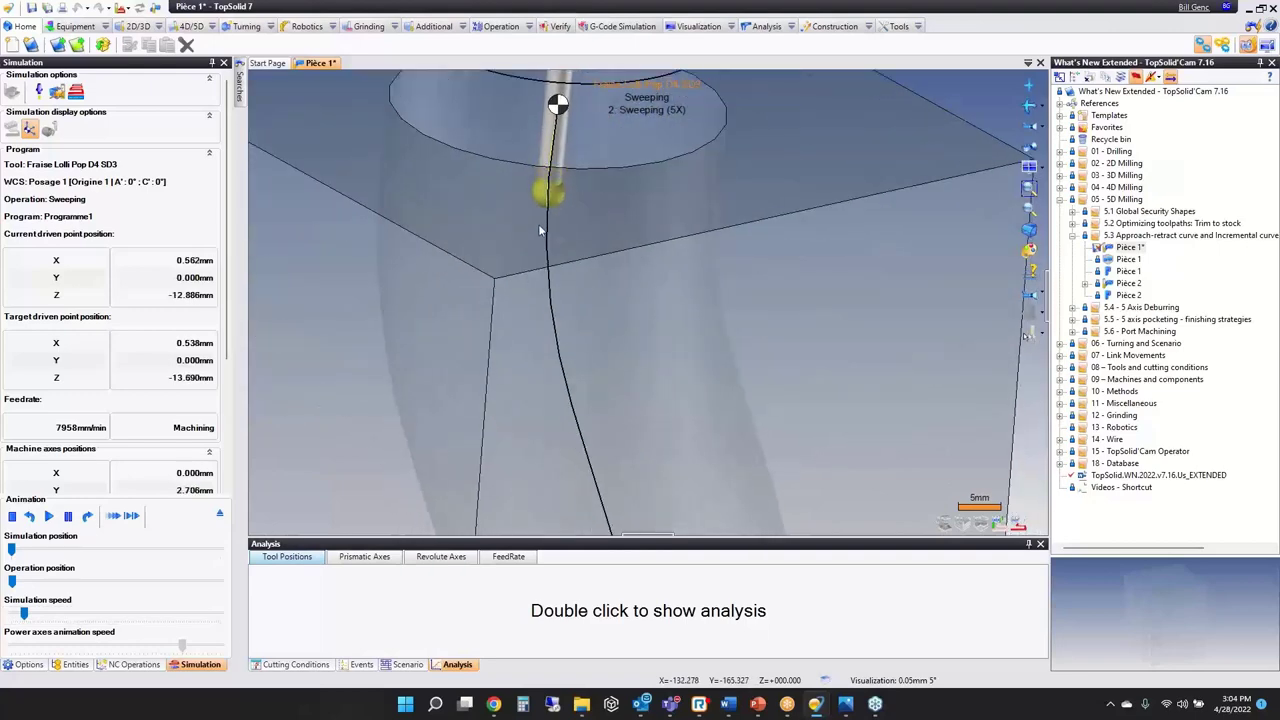
pyautogui.scroll(-5, 578, 304)
pyautogui.moveTo(578, 304); pyautogui.dragTo(670, 372, button='middle')
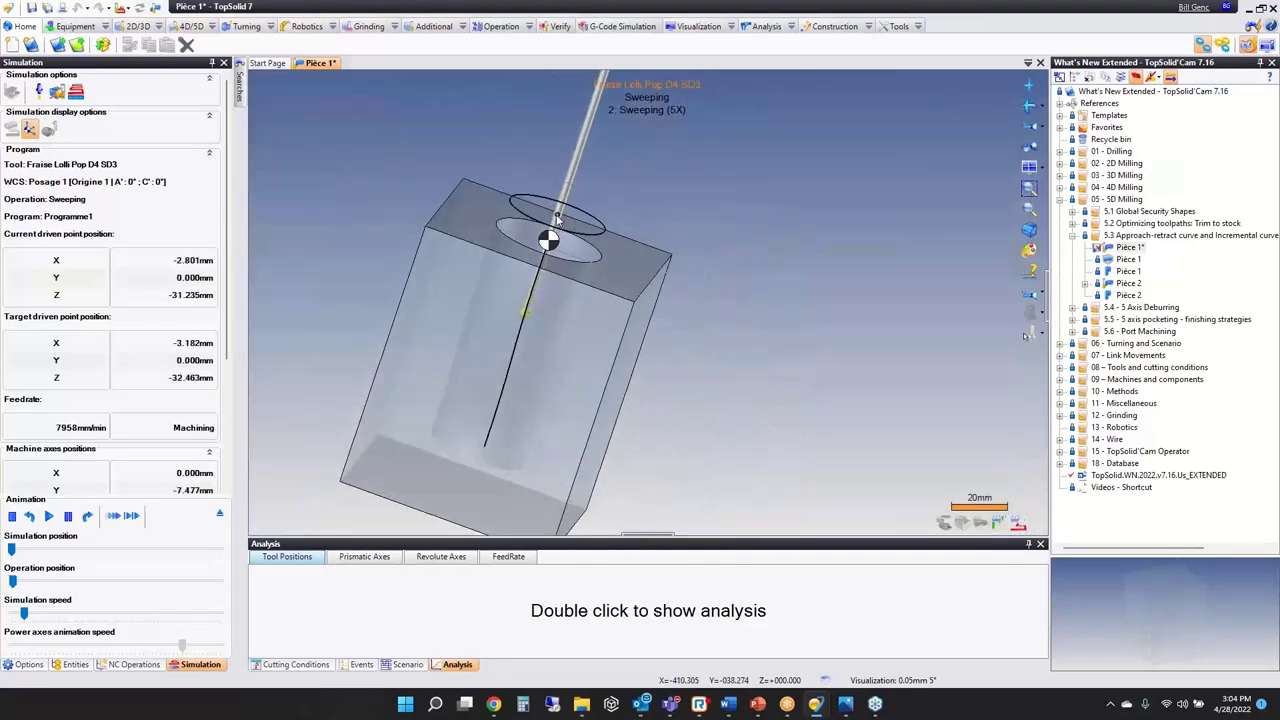
pyautogui.moveTo(532, 330); pyautogui.dragTo(460, 350, button='middle')
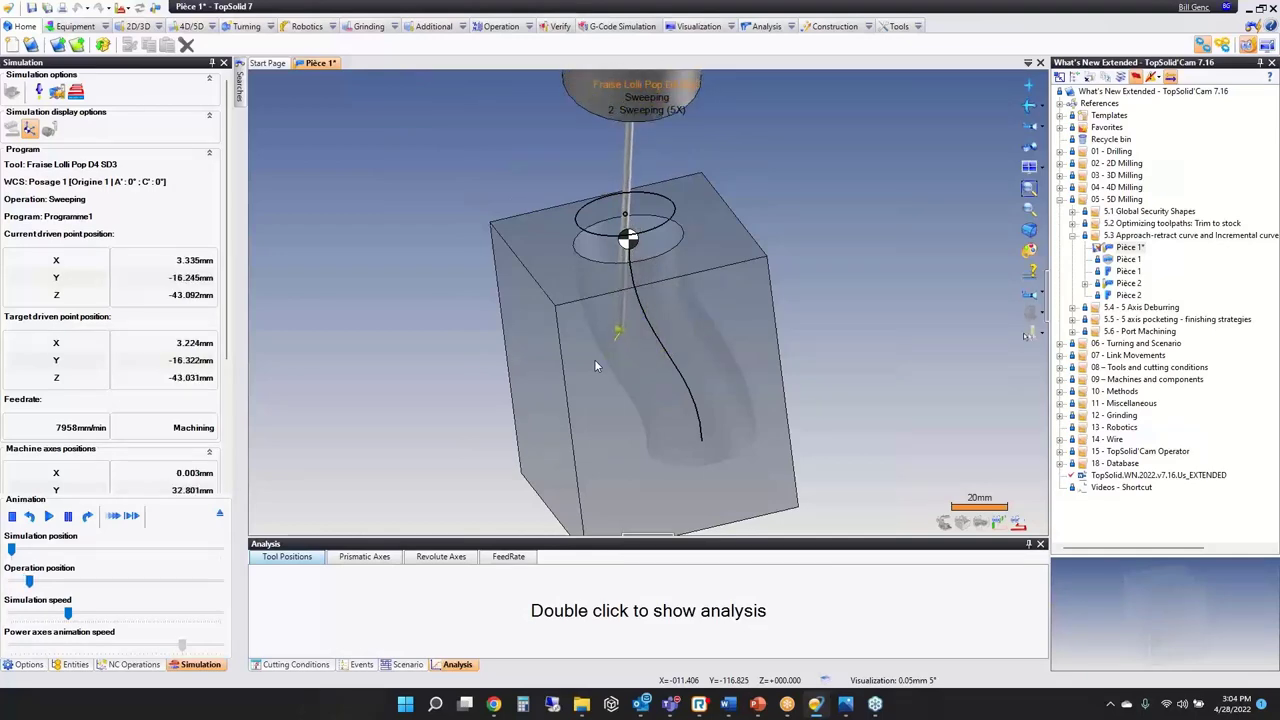
pyautogui.press('Escape')
# Step: Examine the approach/retract curve in the Sweeping (5X) operation's plunge-retract settings and cancel the edit
pyautogui.click(175, 173)
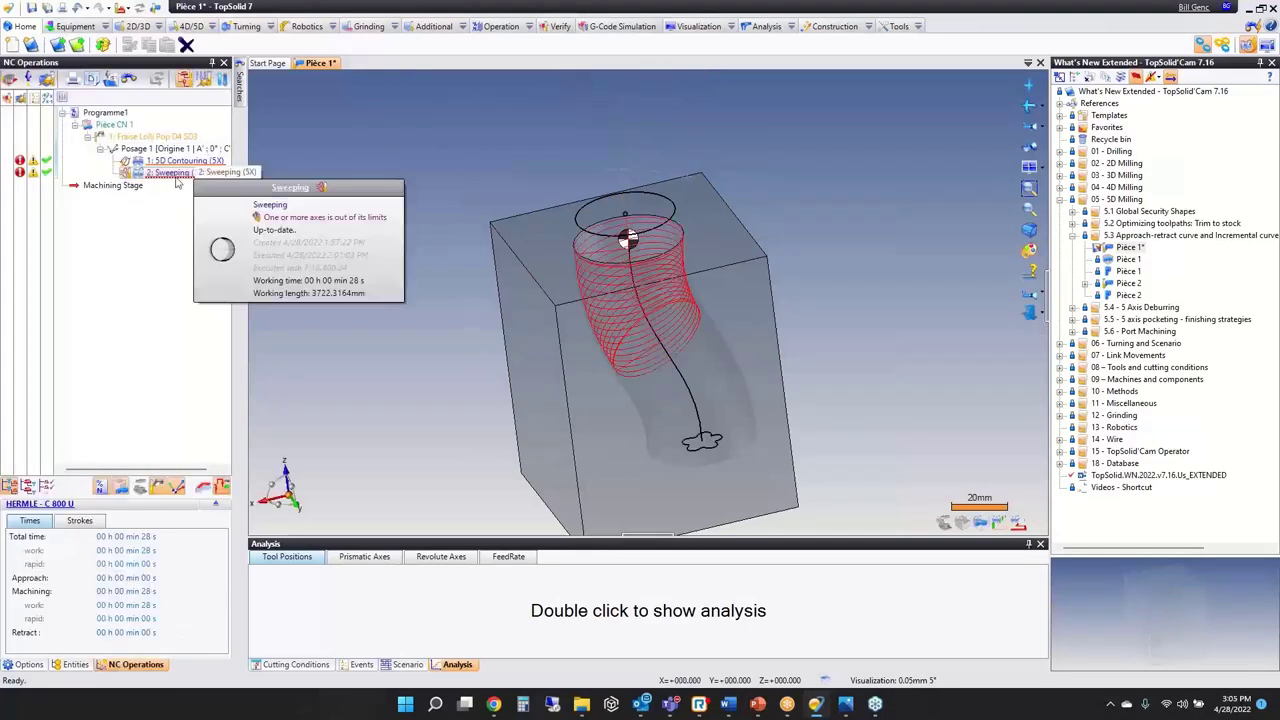
pyautogui.doubleClick(175, 174)
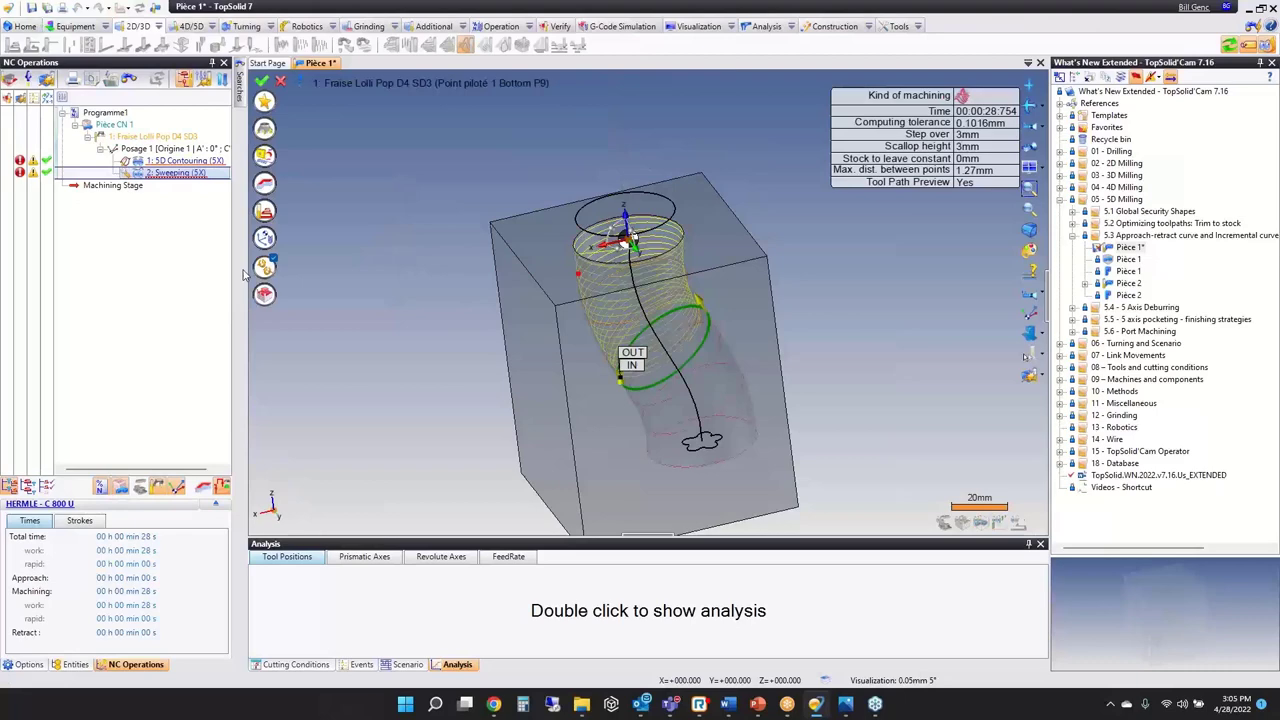
pyautogui.click(266, 214)
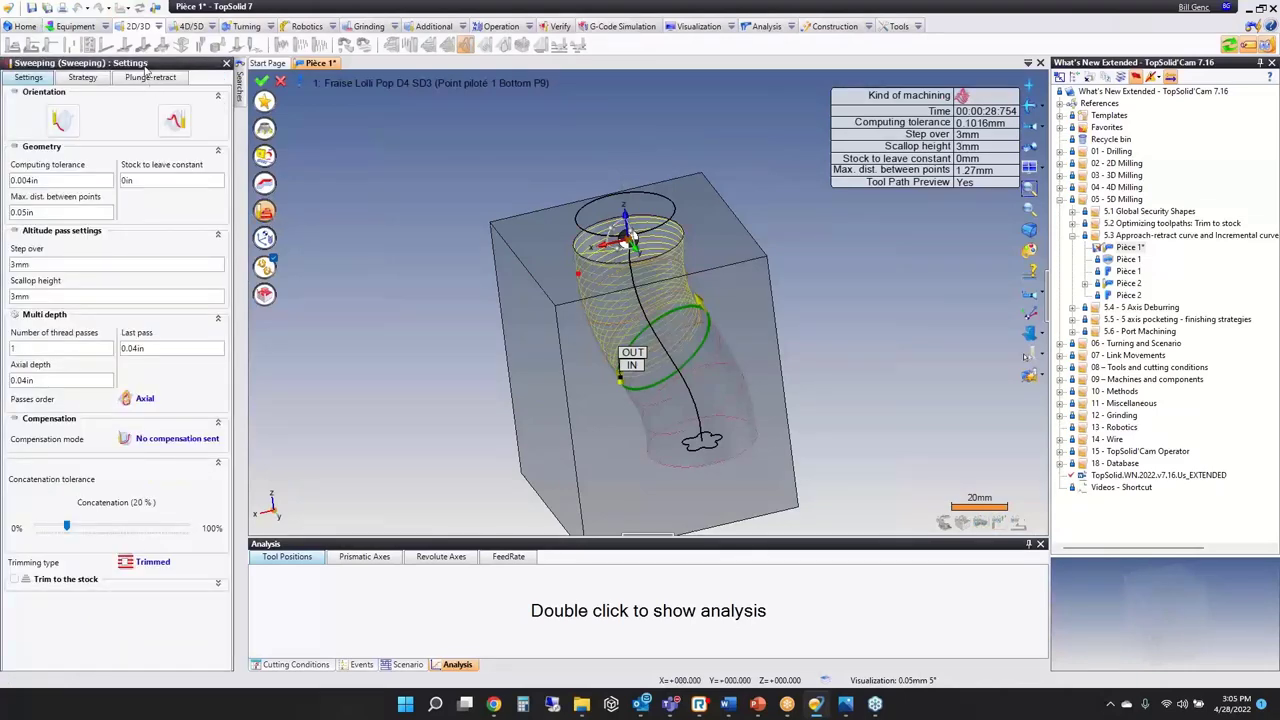
pyautogui.click(146, 78)
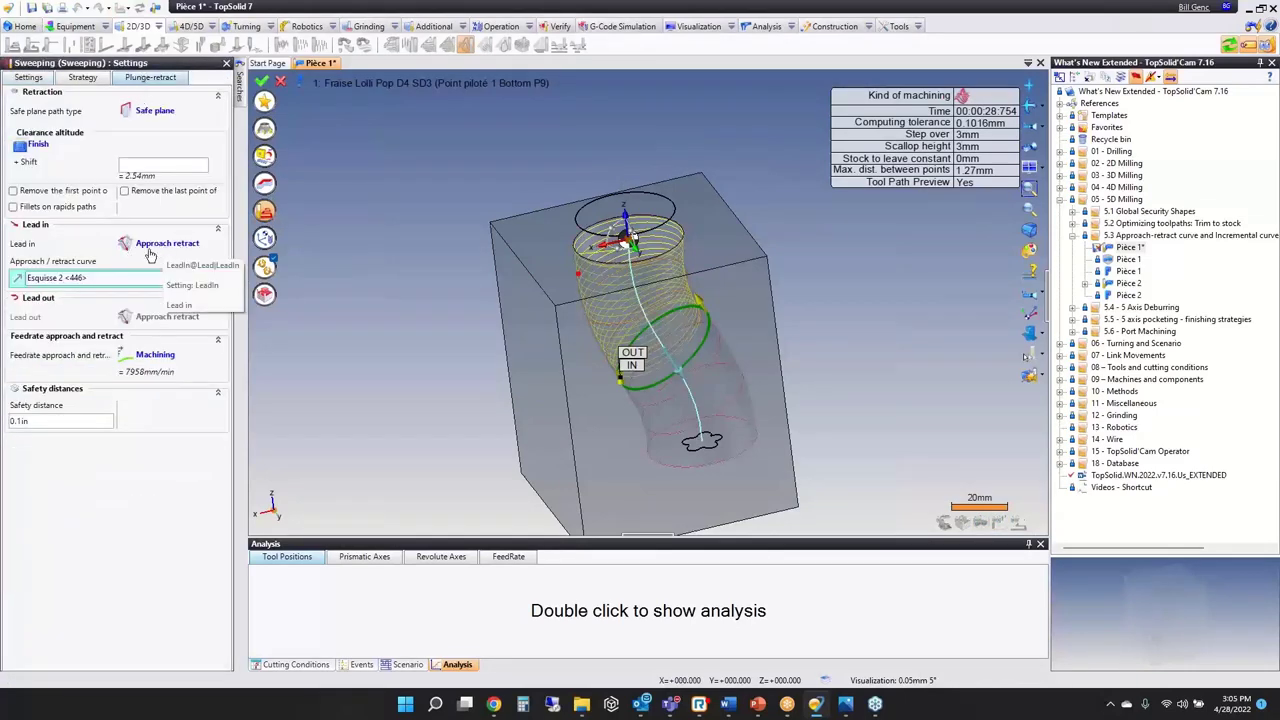
pyautogui.click(100, 277)
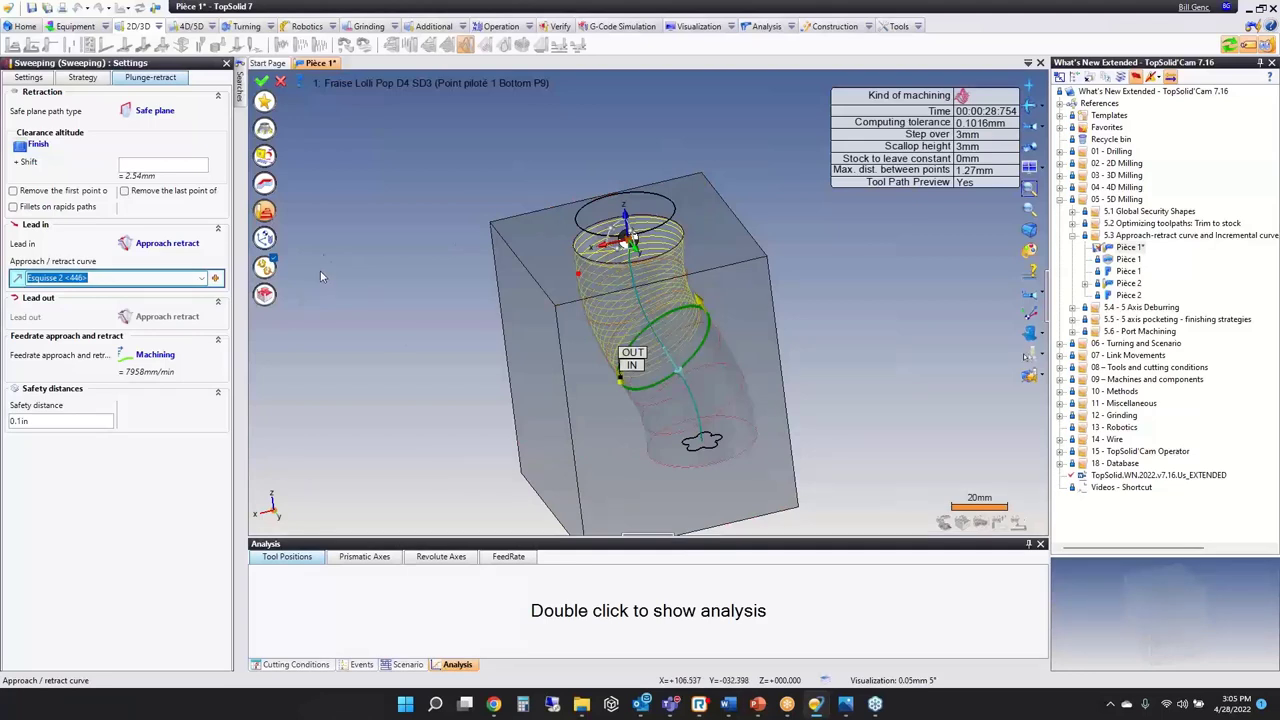
pyautogui.click(281, 82)
# Step: Close Pièce 1 without saving its changes and open the Pièce 2 machining document from the same folder
pyautogui.middleClick(316, 64)
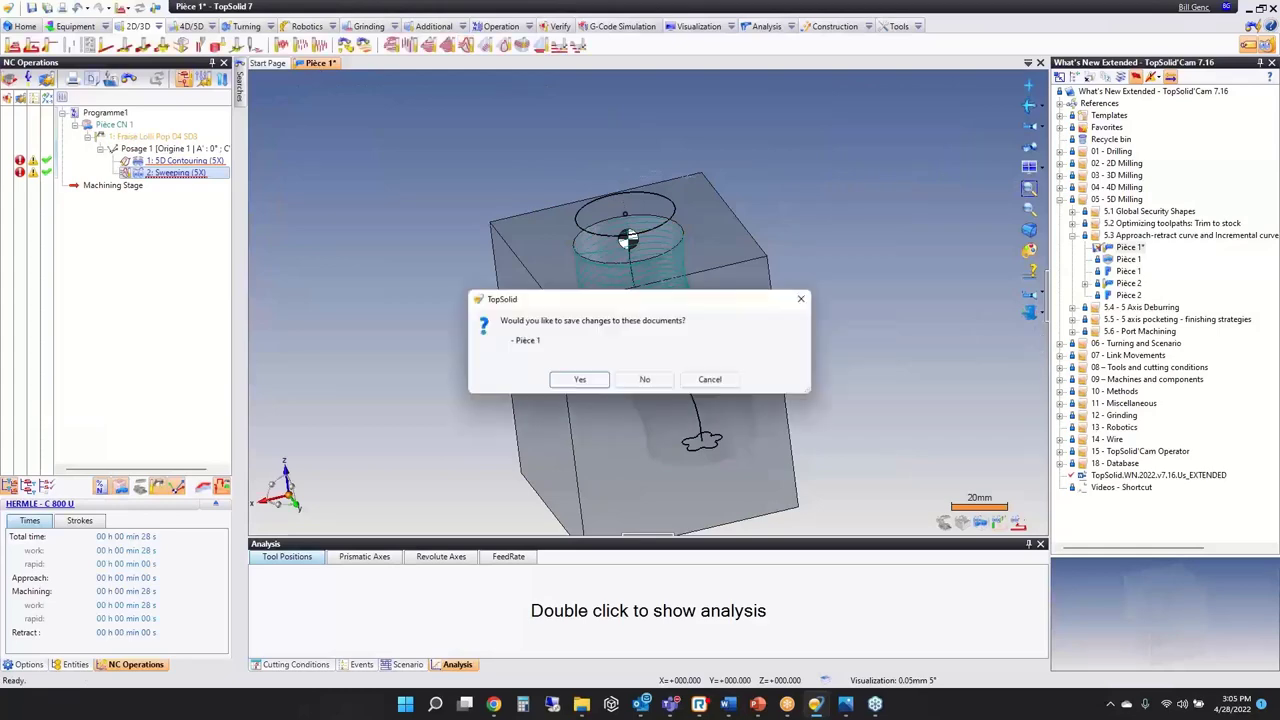
pyautogui.click(646, 380)
pyautogui.doubleClick(1127, 284)
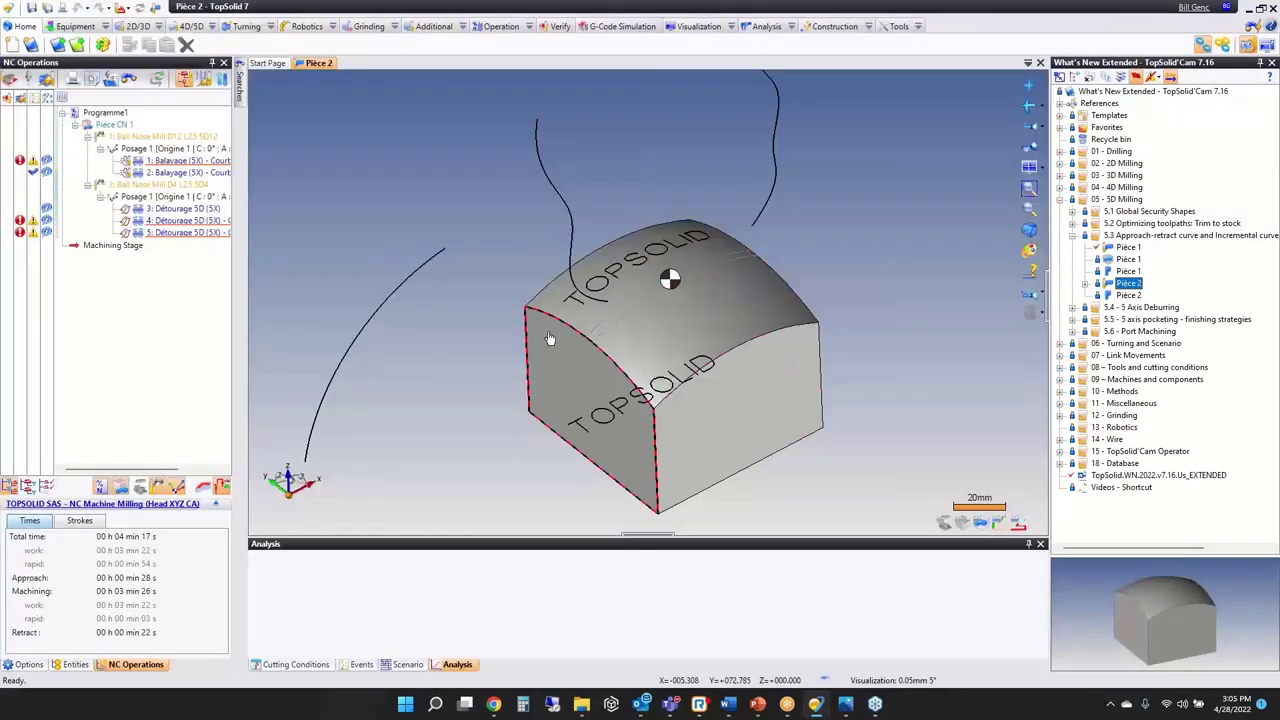
# Step: Review the lead-in curve in the first Balayage (5X) operation's plunge-retract settings and validate the operation
pyautogui.click(170, 161)
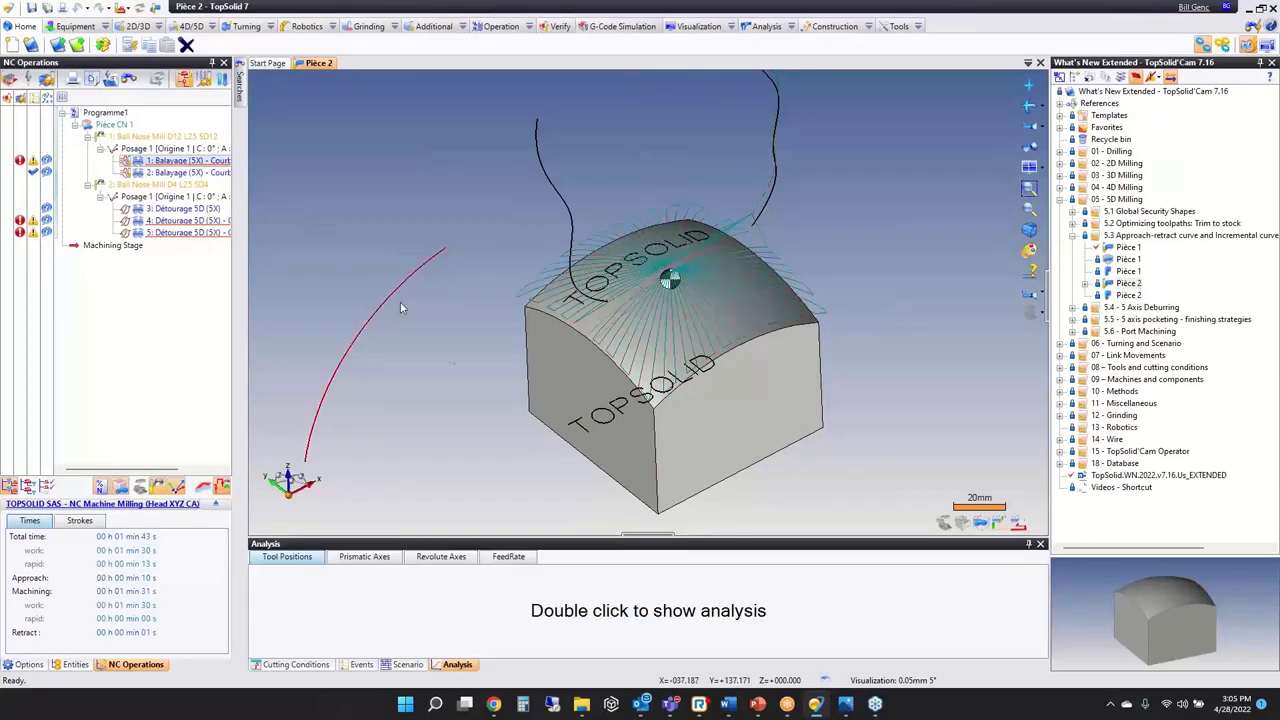
pyautogui.click(192, 172)
pyautogui.doubleClick(196, 172)
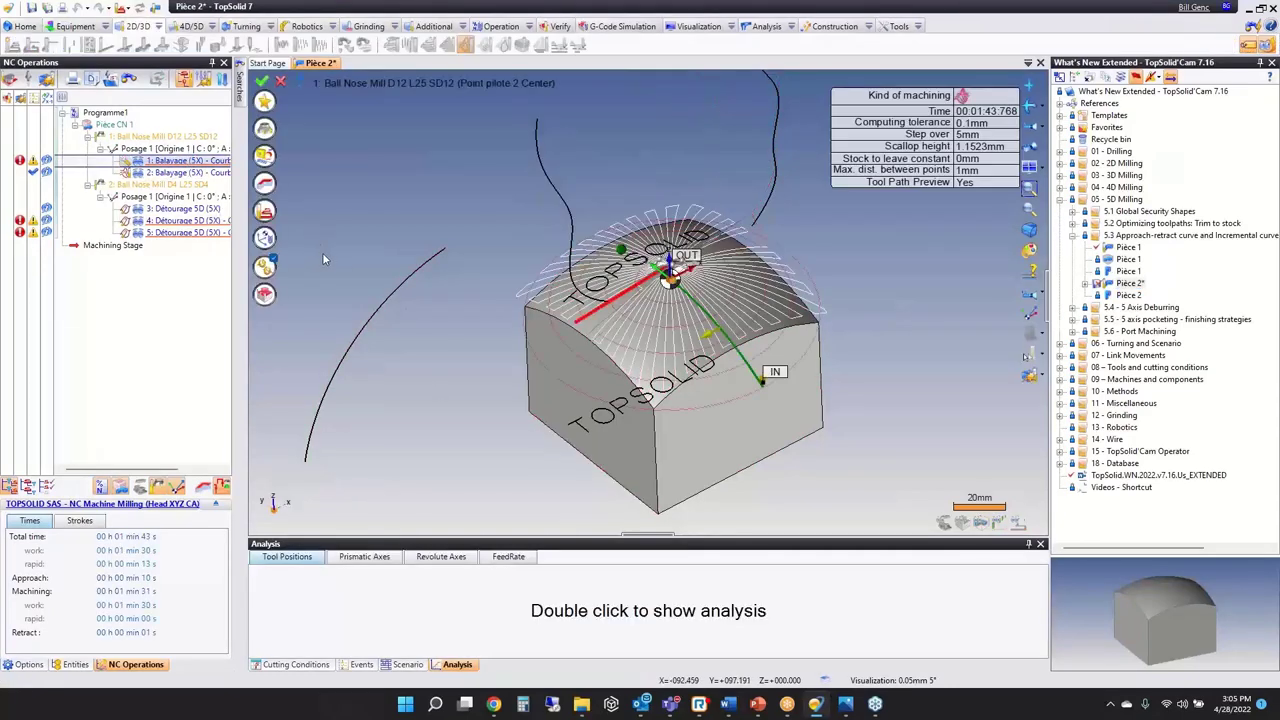
pyautogui.scroll(-5, 559, 382)
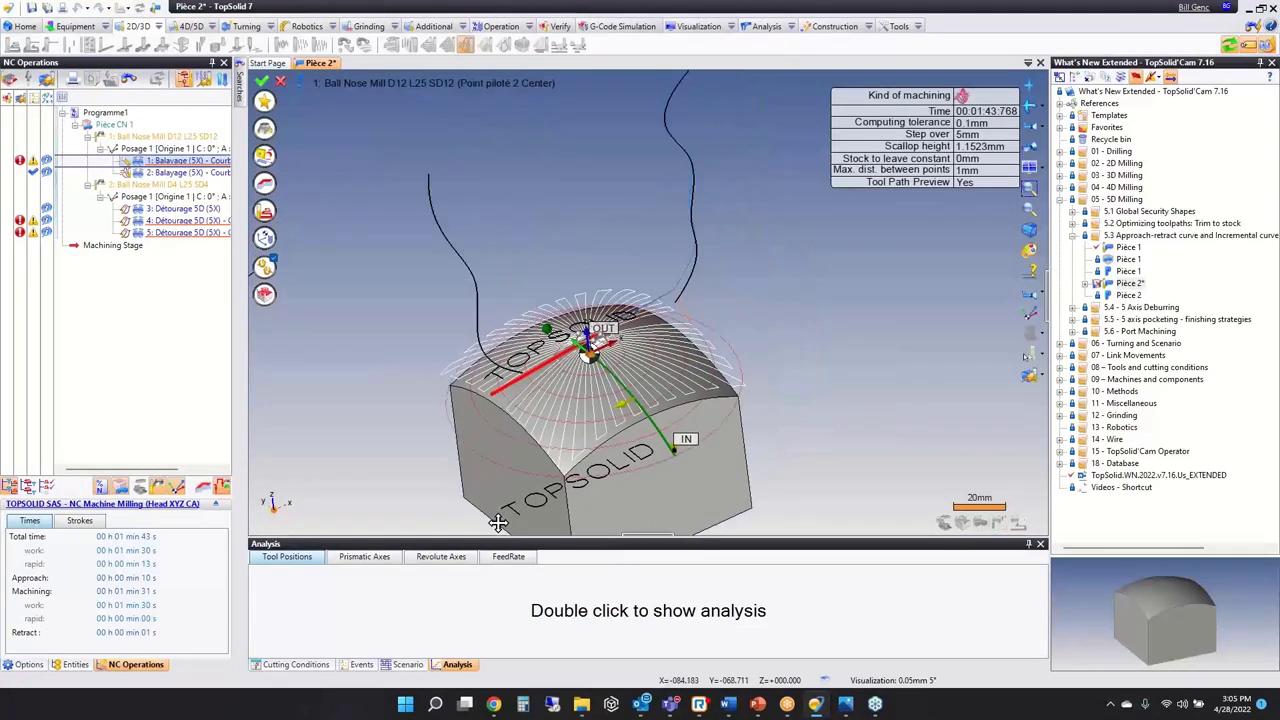
pyautogui.click(264, 210)
pyautogui.click(131, 78)
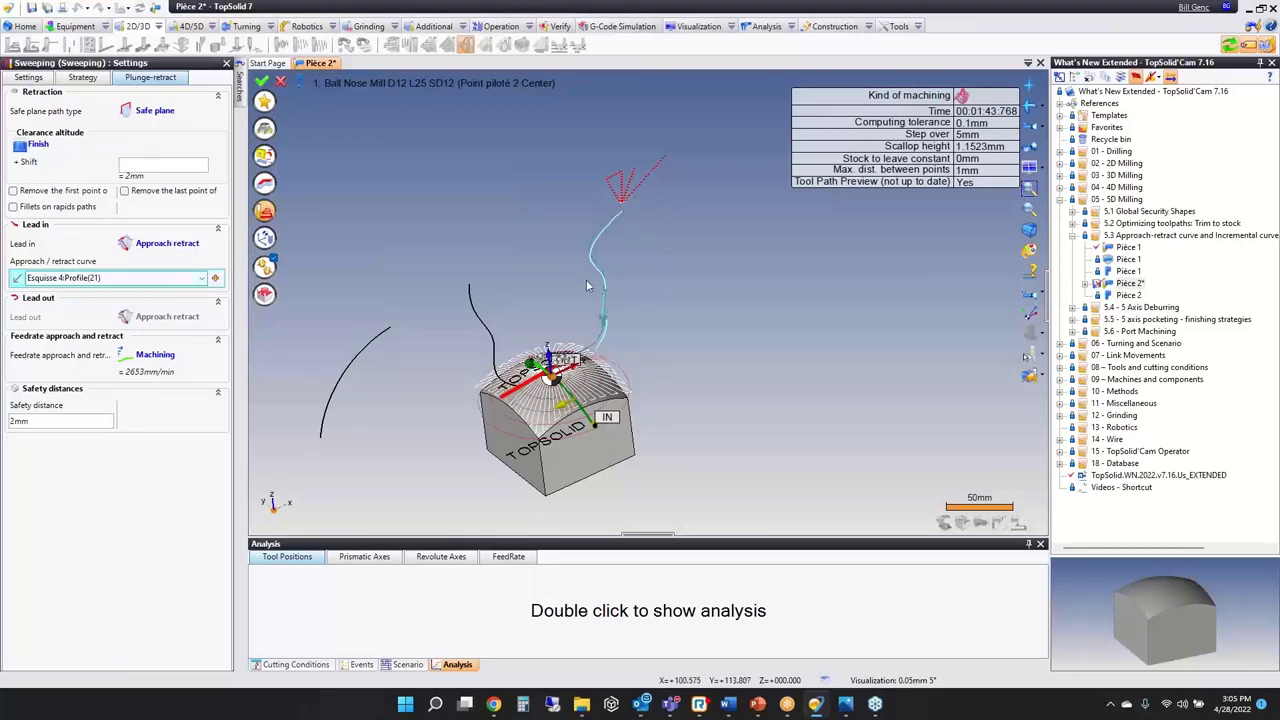
pyautogui.click(263, 82)
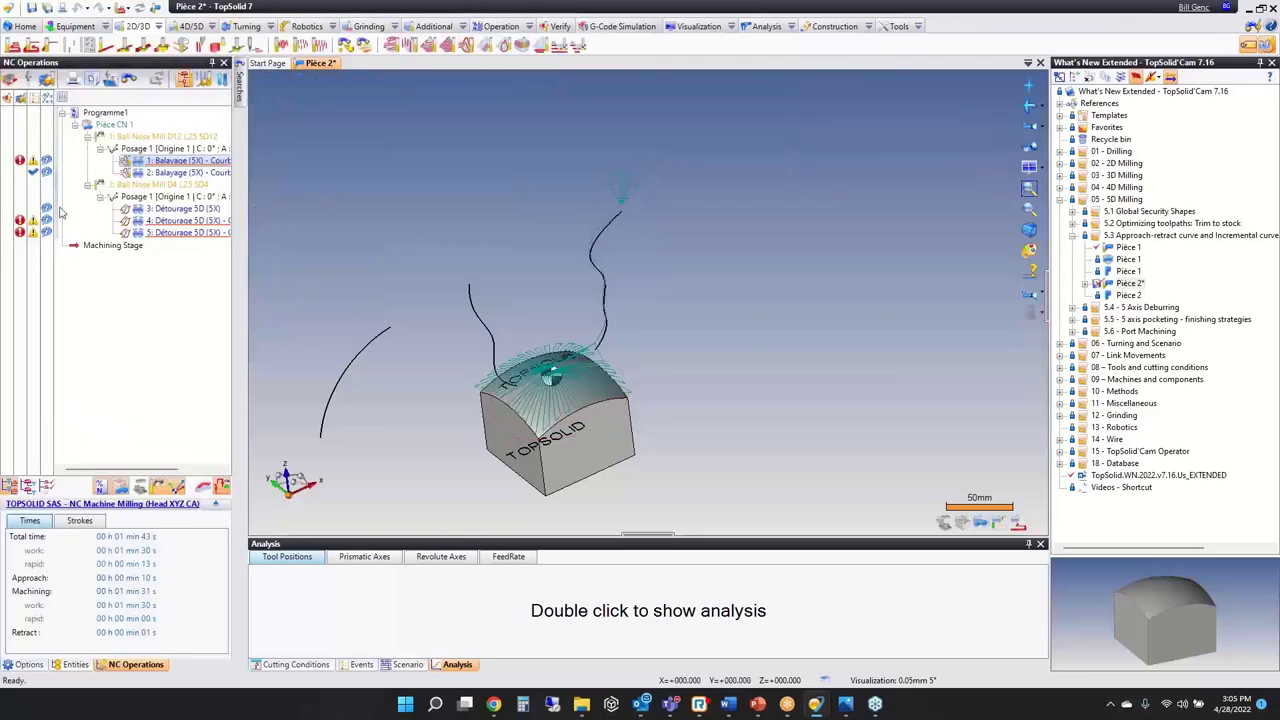
# Step: Review the incremental lead-in and lead-out curves in the second Balayage (5X) operation's plunge-retract settings and cancel the edit
pyautogui.click(183, 78)
pyautogui.click(197, 173)
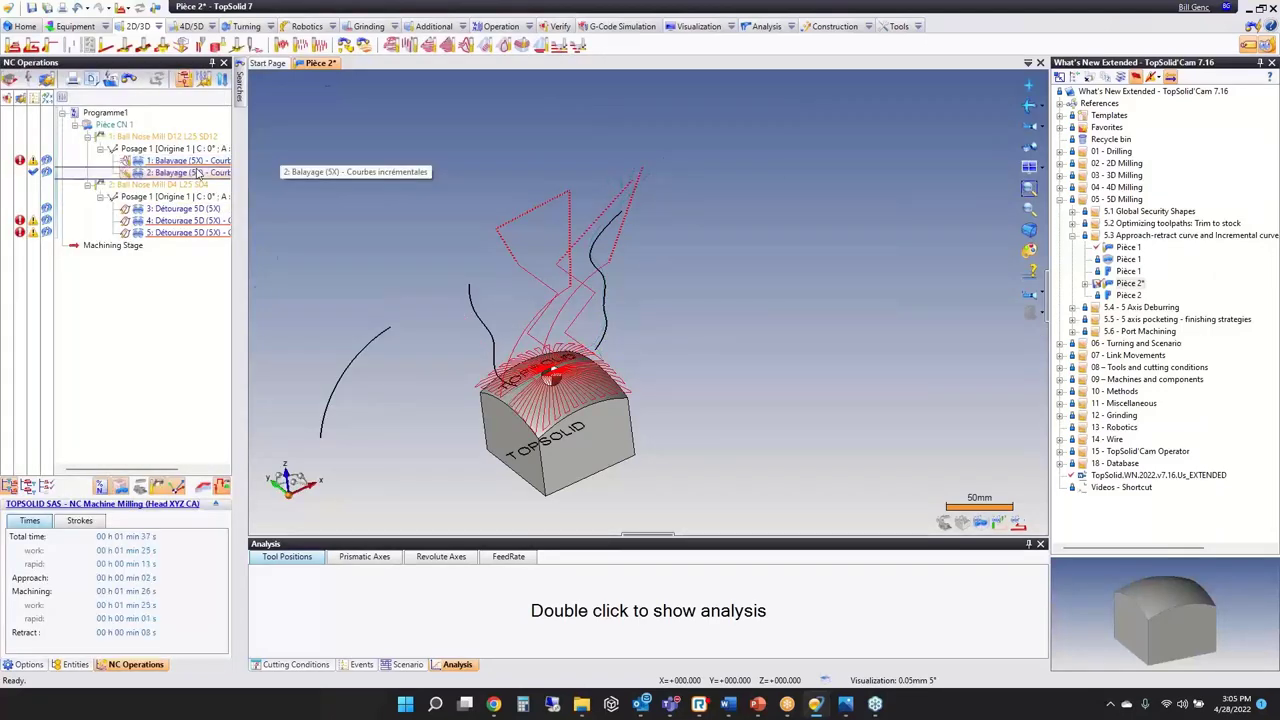
pyautogui.doubleClick(197, 173)
pyautogui.scroll(5, 560, 300)
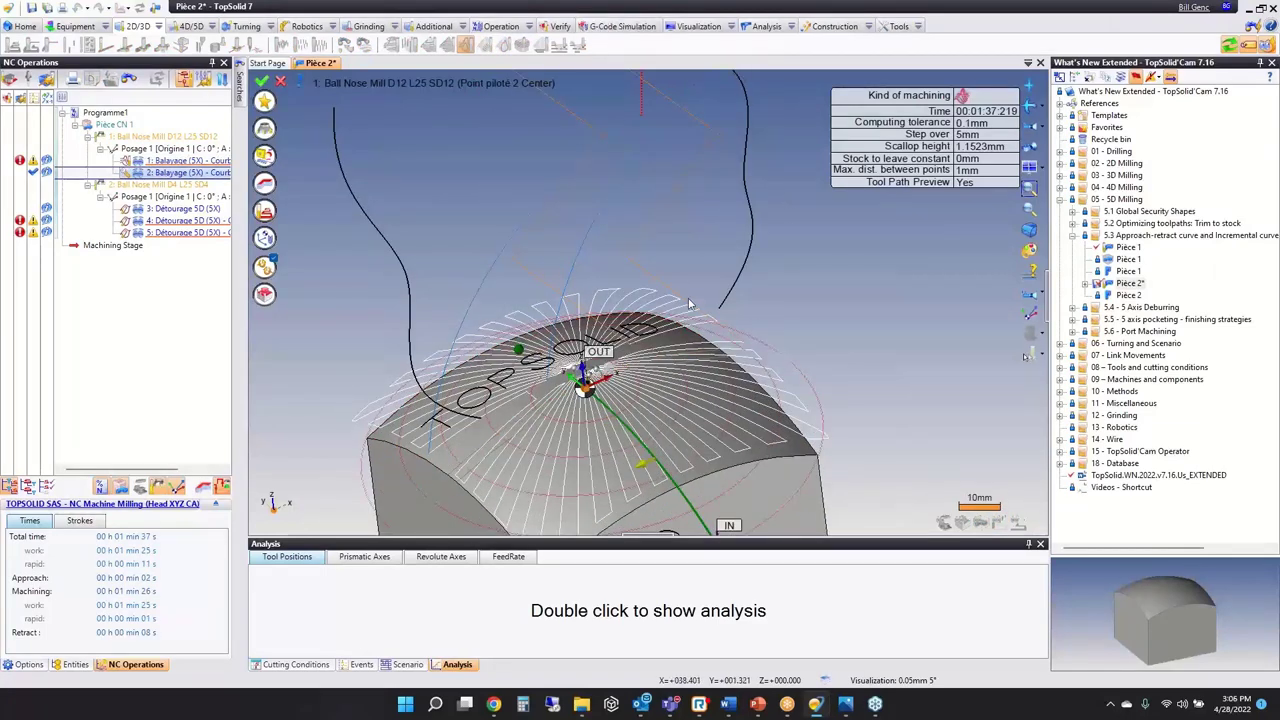
pyautogui.scroll(-5, 692, 268)
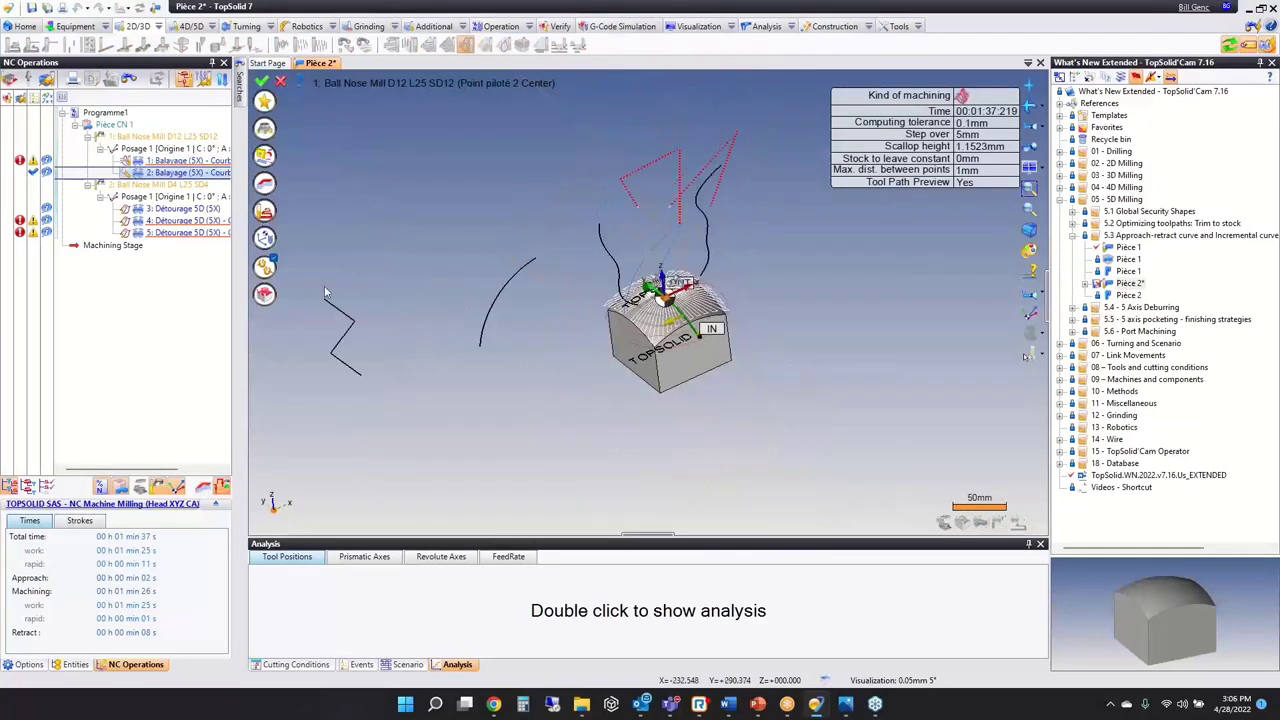
pyautogui.click(264, 211)
pyautogui.click(148, 78)
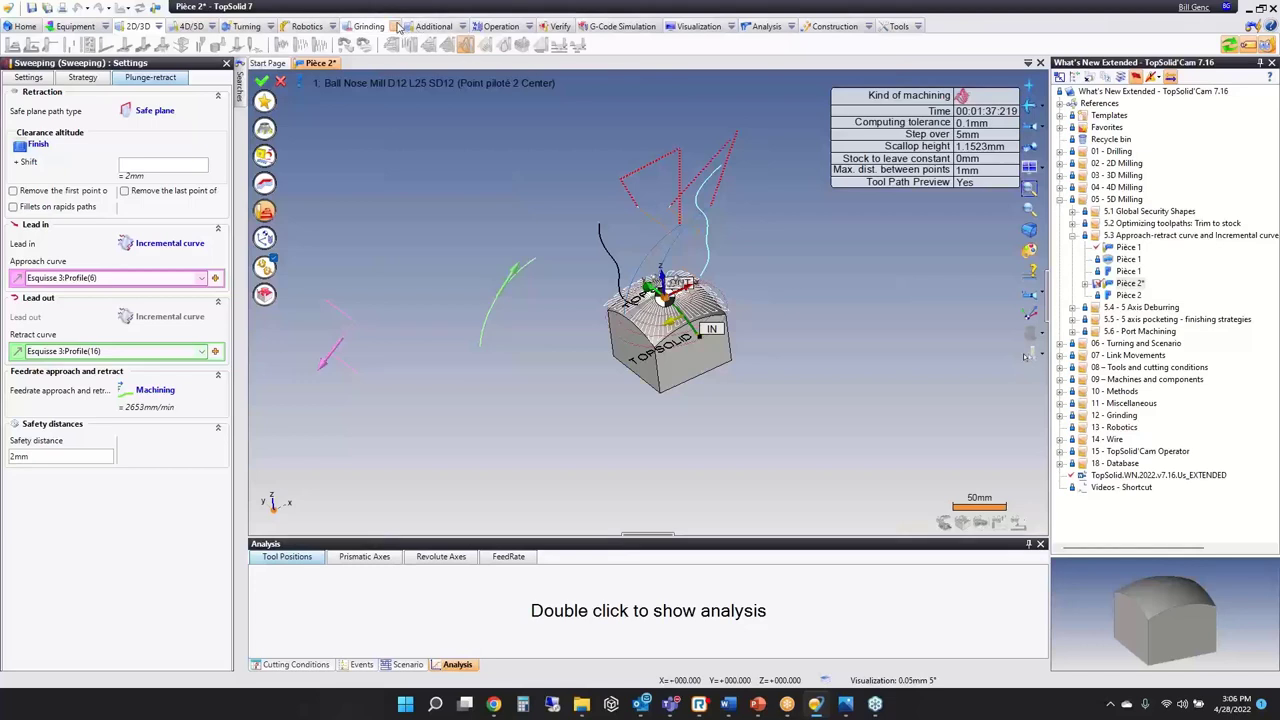
pyautogui.click(167, 248)
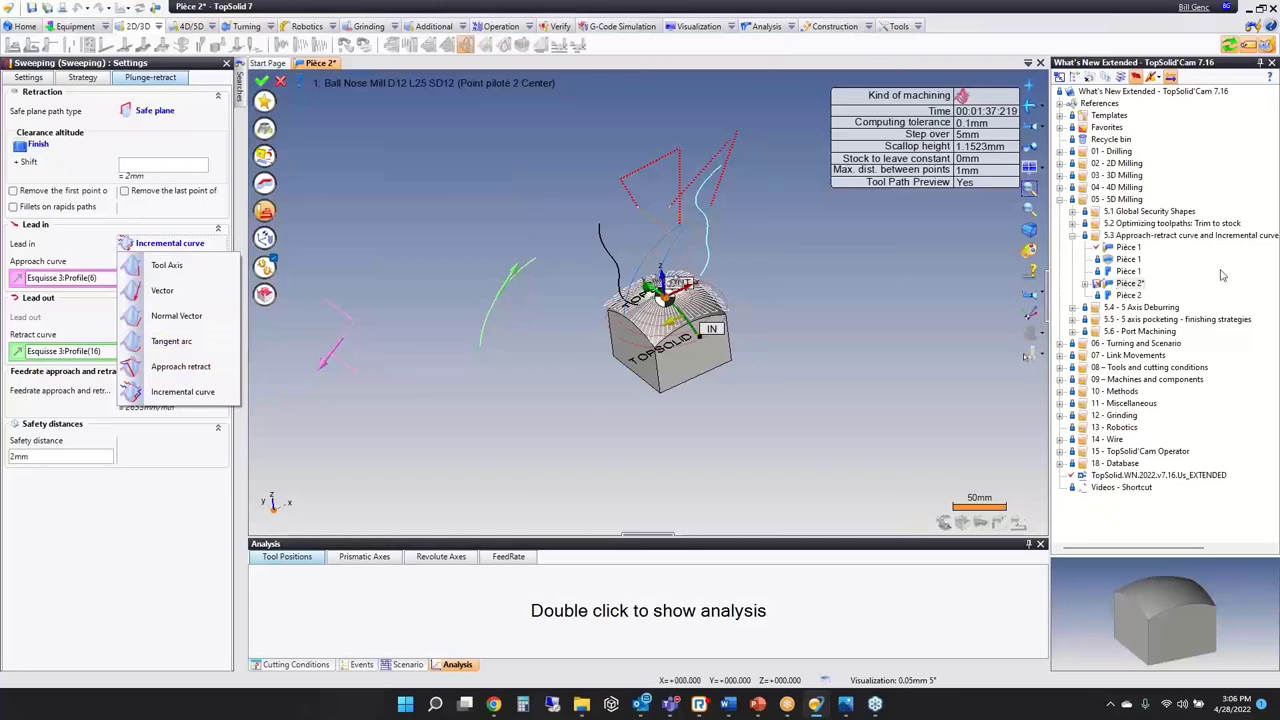
pyautogui.click(281, 82)
# Step: Close Pièce 2 without saving its changes and open Part1_Final from the 5.4 - 5 Axis Deburring sample folder
pyautogui.click(321, 64)
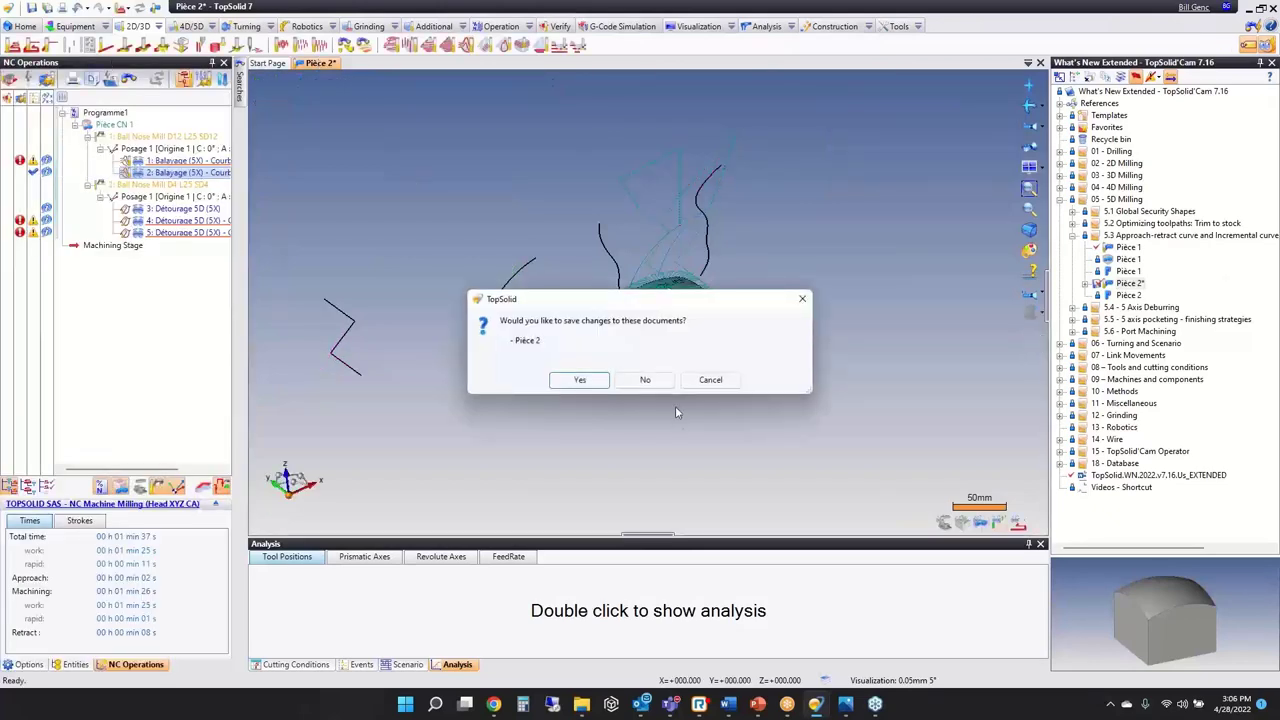
pyautogui.click(650, 377)
pyautogui.click(1073, 236)
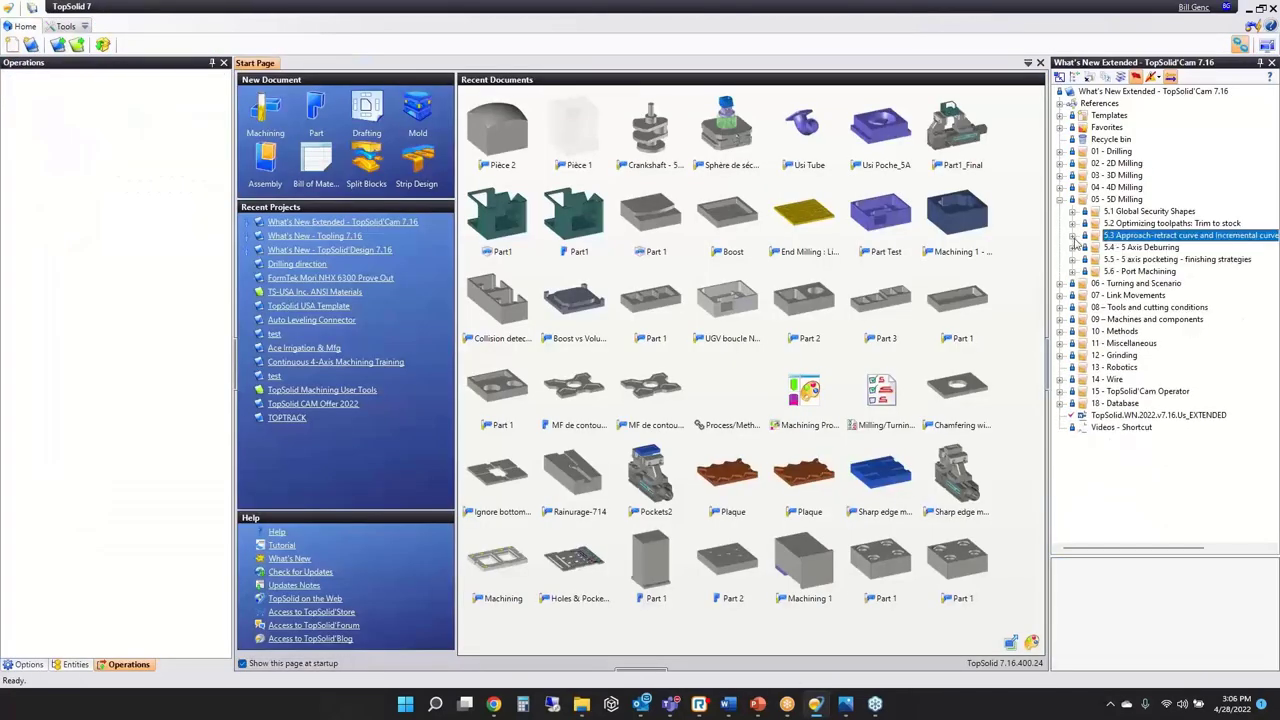
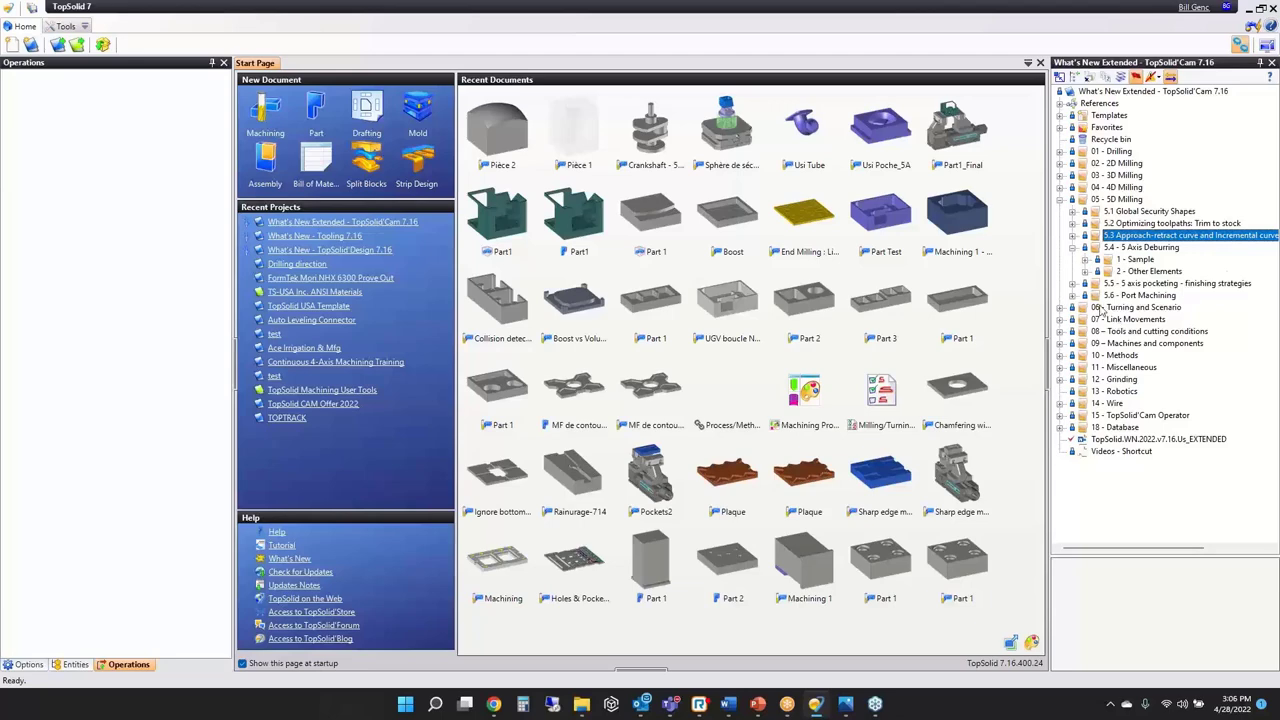
pyautogui.click(1084, 259)
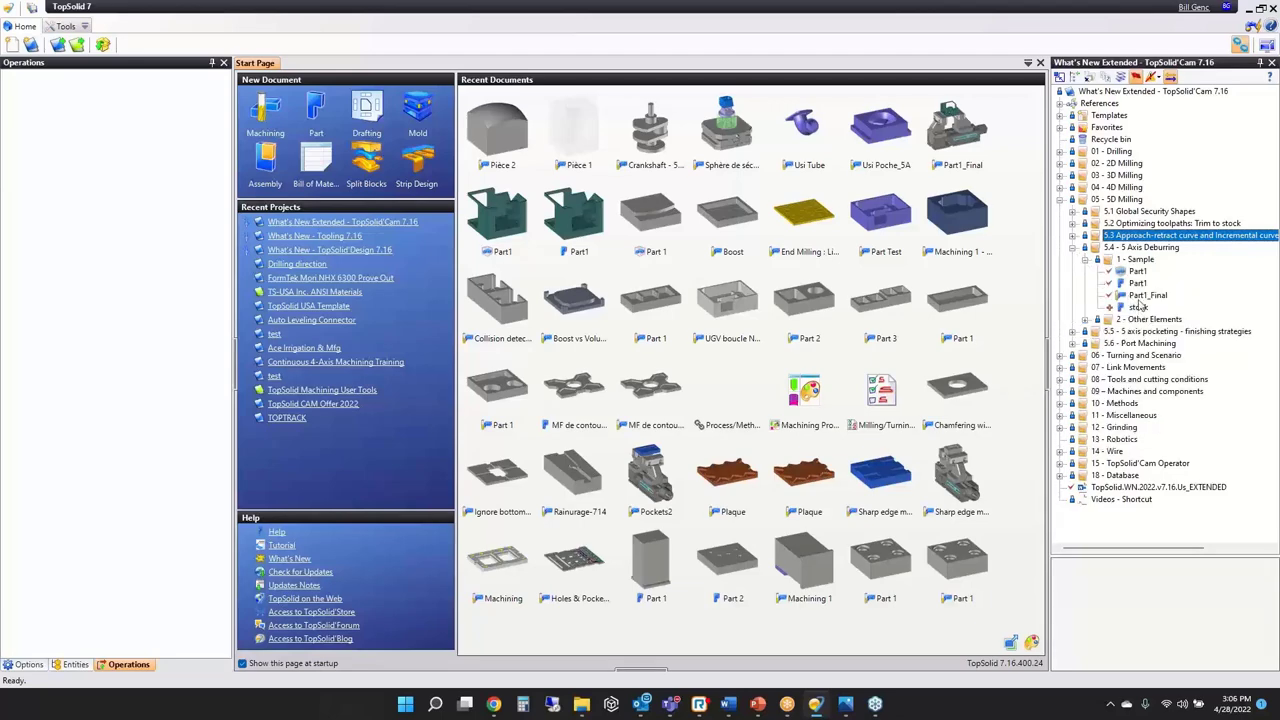
pyautogui.doubleClick(1140, 296)
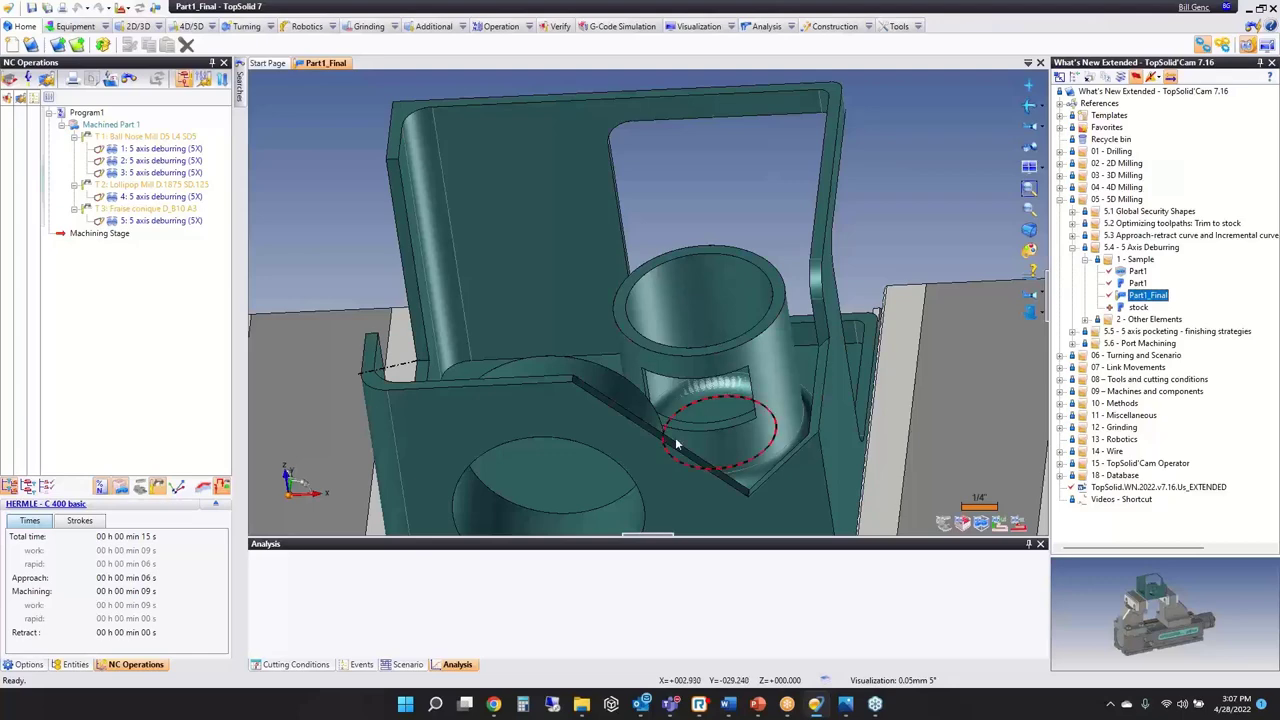
# Step: Review the available machining operations and the tool choices for a new 5-axis deburring operation, and cancel the command
pyautogui.scroll(-3, 536, 329)
pyautogui.rightClick(401, 128)
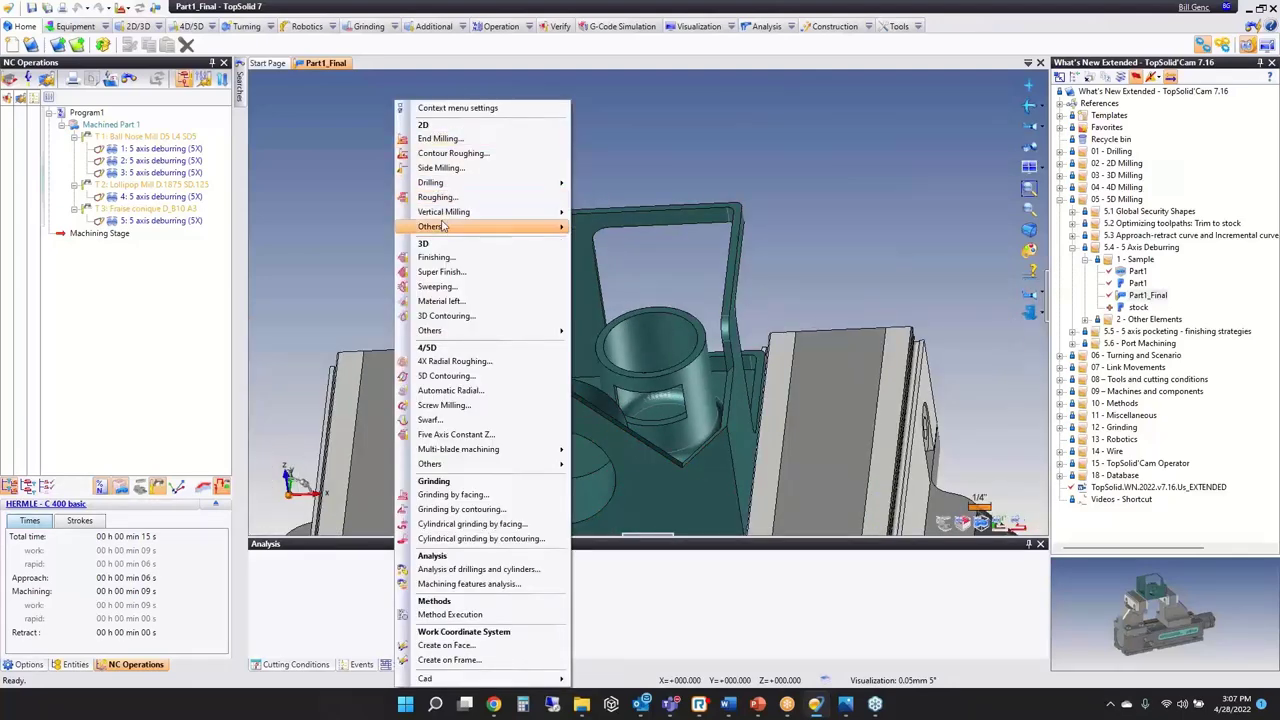
pyautogui.moveTo(455, 228)
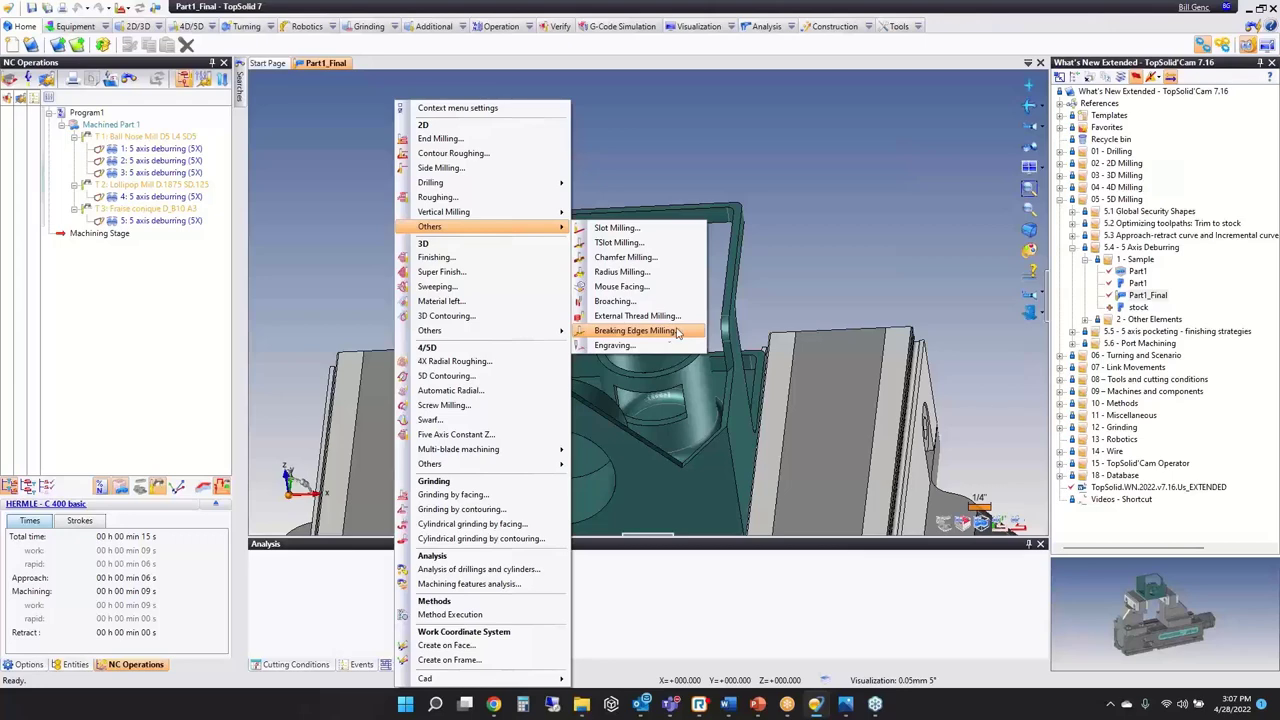
pyautogui.click(903, 175)
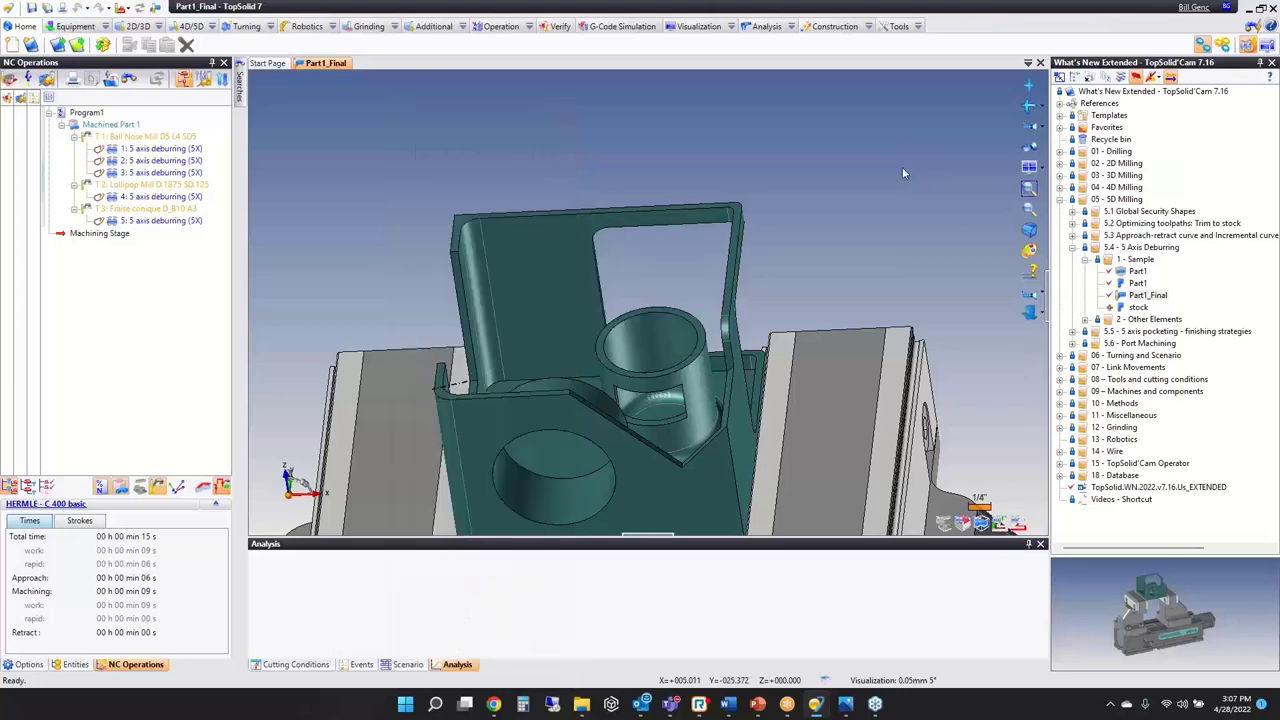
pyautogui.rightClick(329, 178)
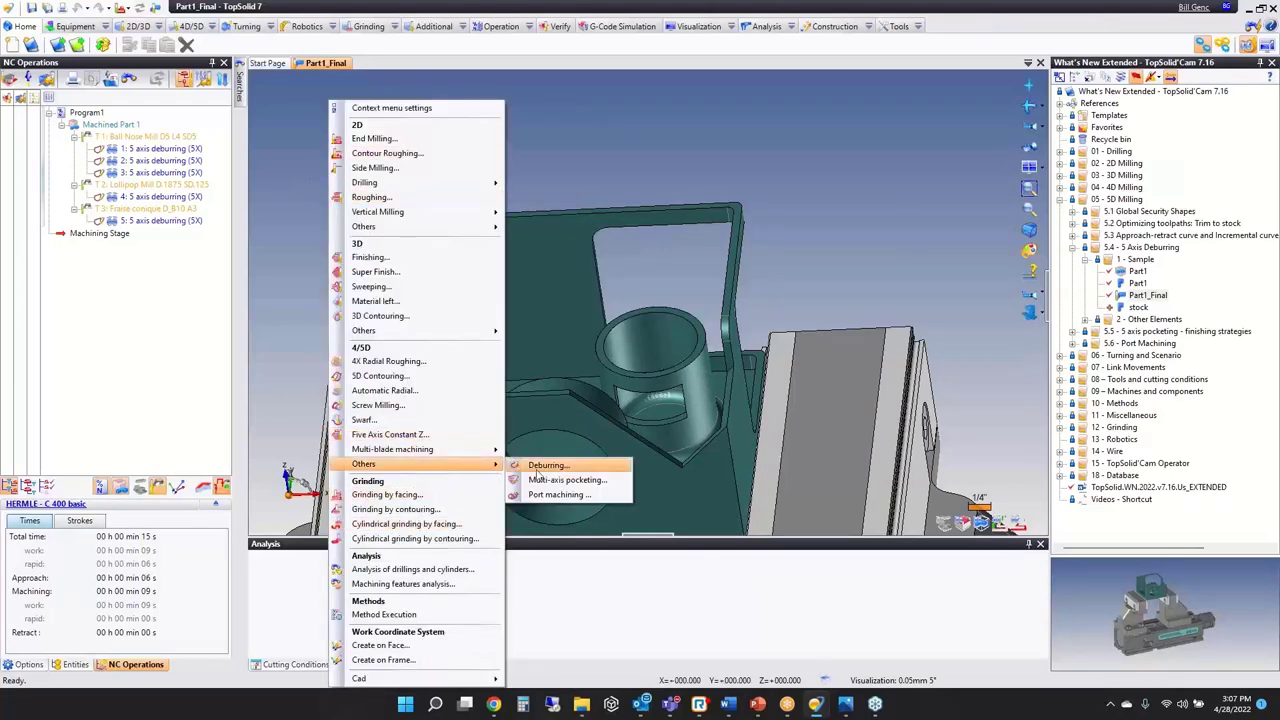
pyautogui.click(397, 134)
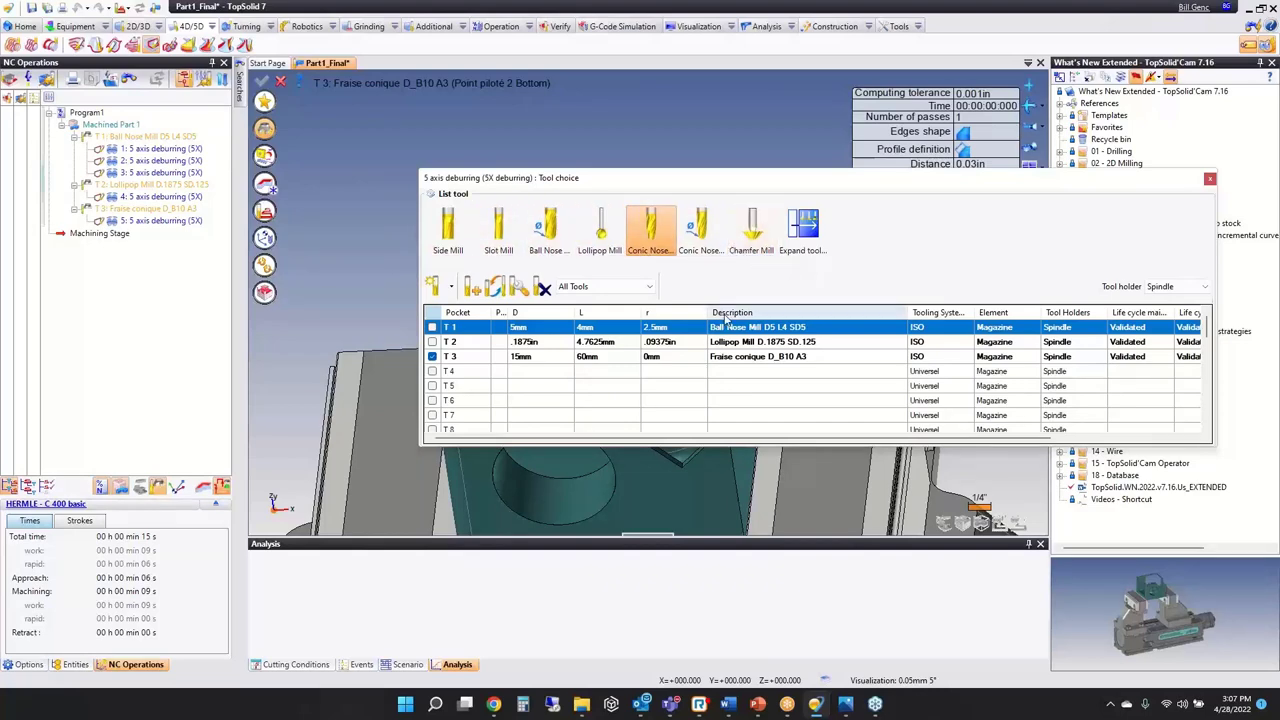
pyautogui.click(1209, 181)
pyautogui.click(282, 83)
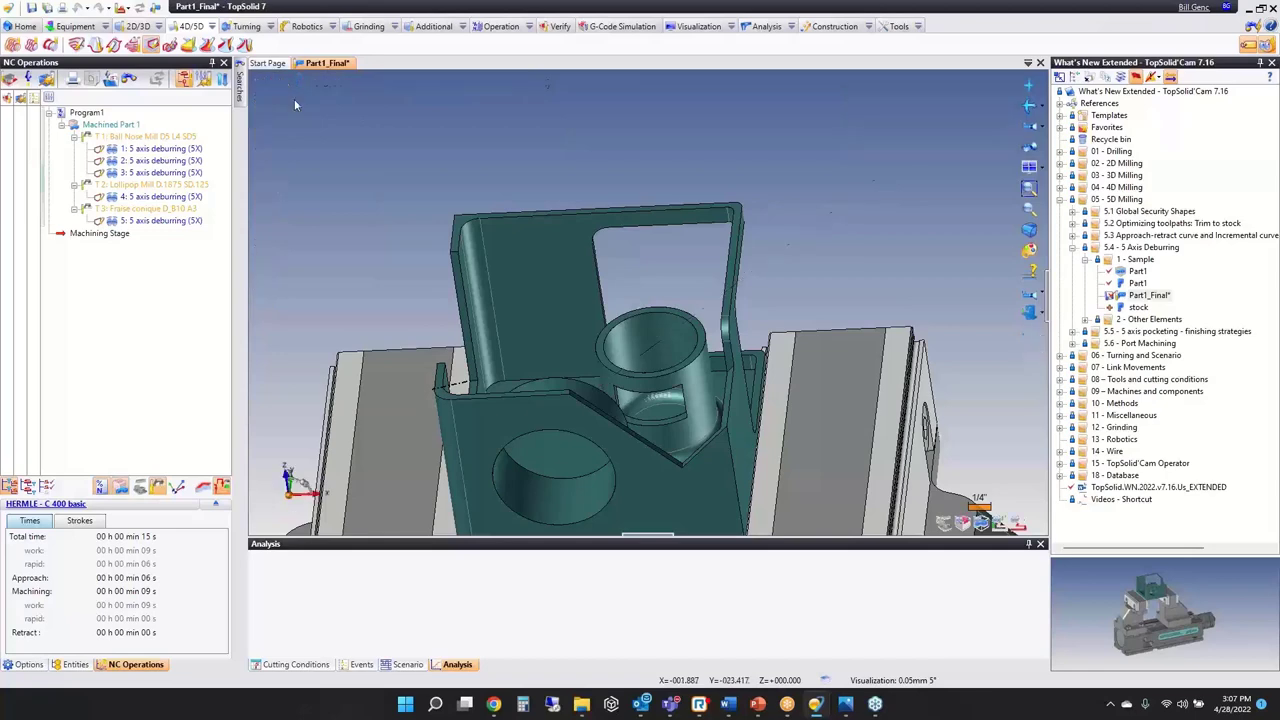
# Step: Simulate the first 5-axis deburring operation from an angled view of the part and exit the simulation
pyautogui.moveTo(597, 298); pyautogui.dragTo(480, 272, button='middle')
pyautogui.scroll(3, 440, 262)
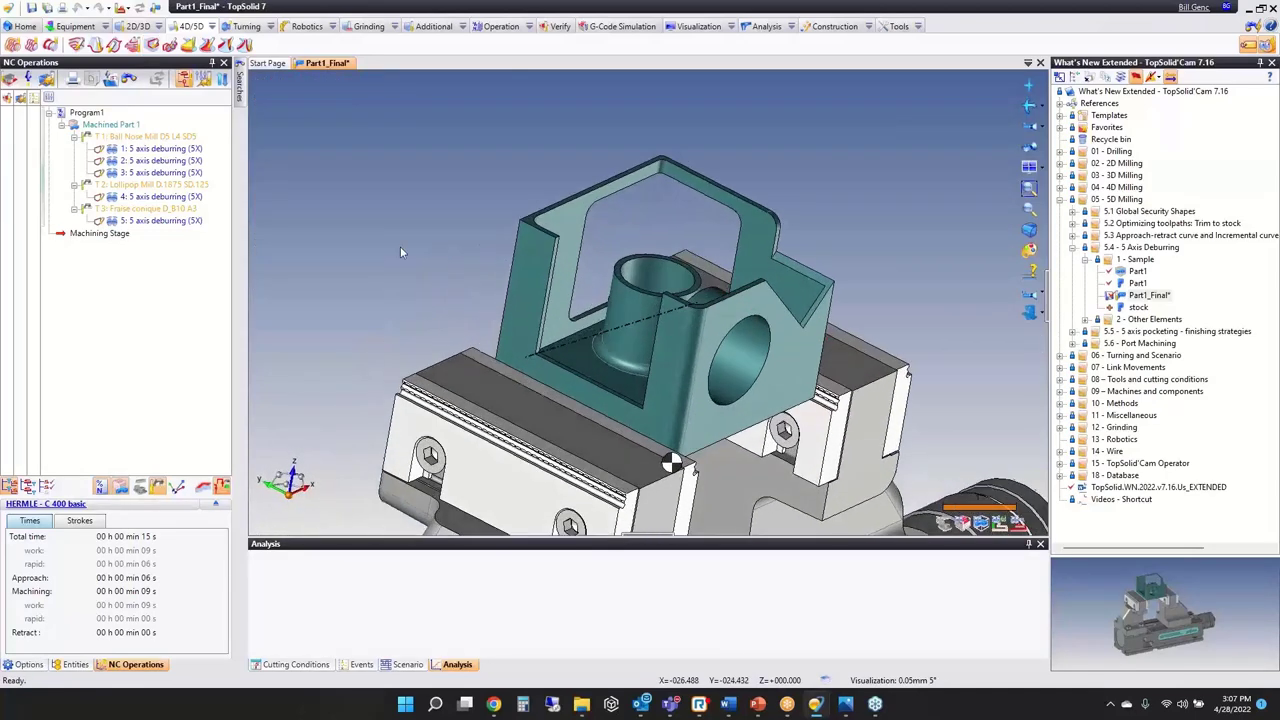
pyautogui.click(132, 150)
pyautogui.doubleClick(103, 150)
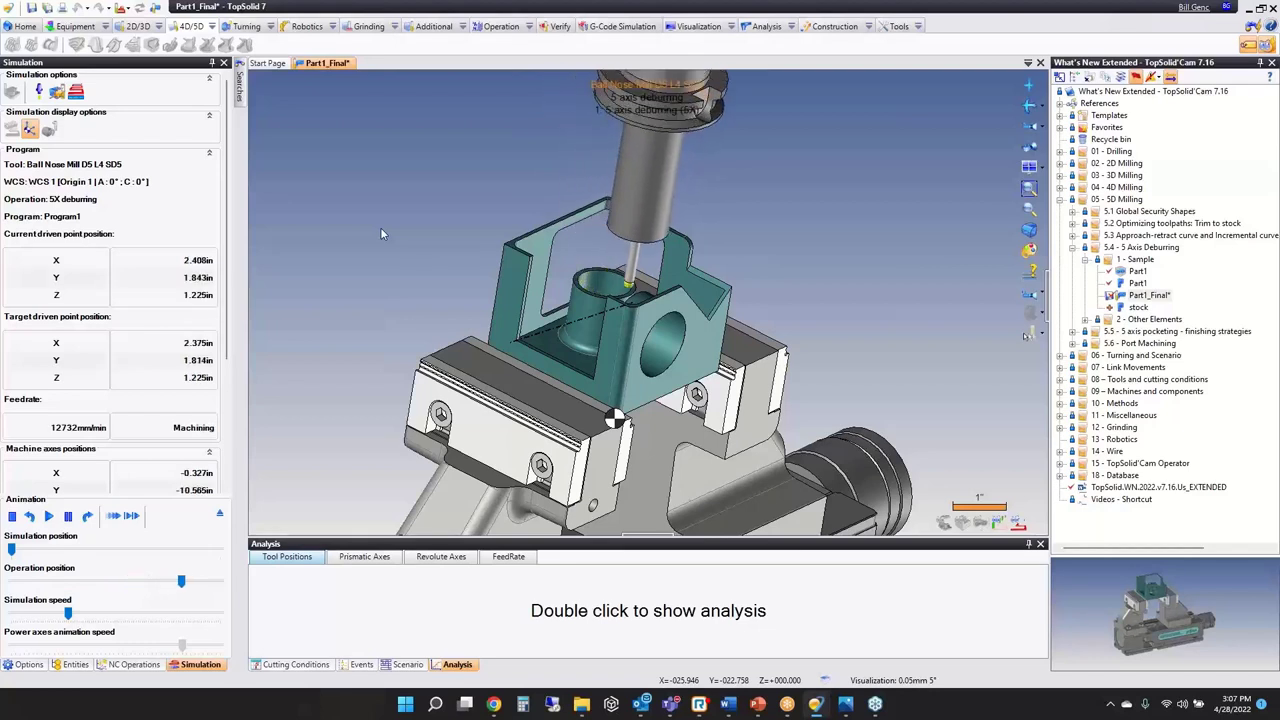
pyautogui.press('Escape')
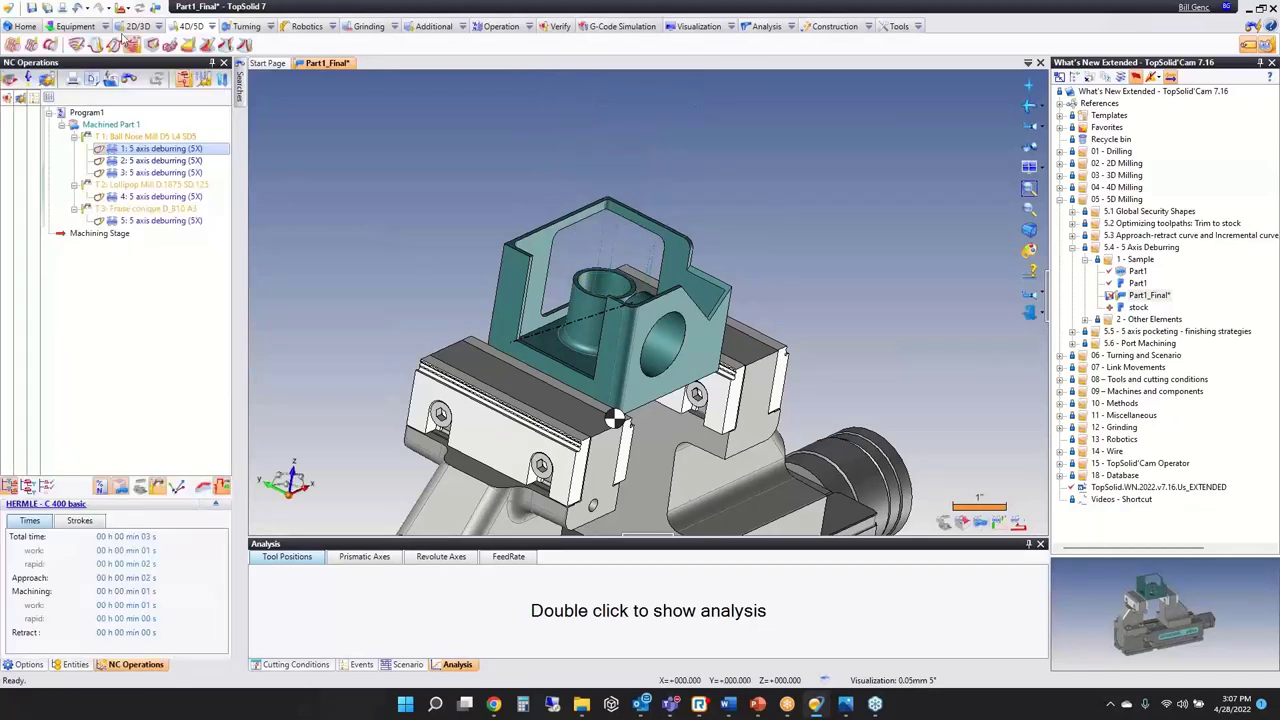
# Step: Examine the second and fifth 5-axis deburring operations and how their toolpaths follow the part edges
pyautogui.doubleClick(135, 163)
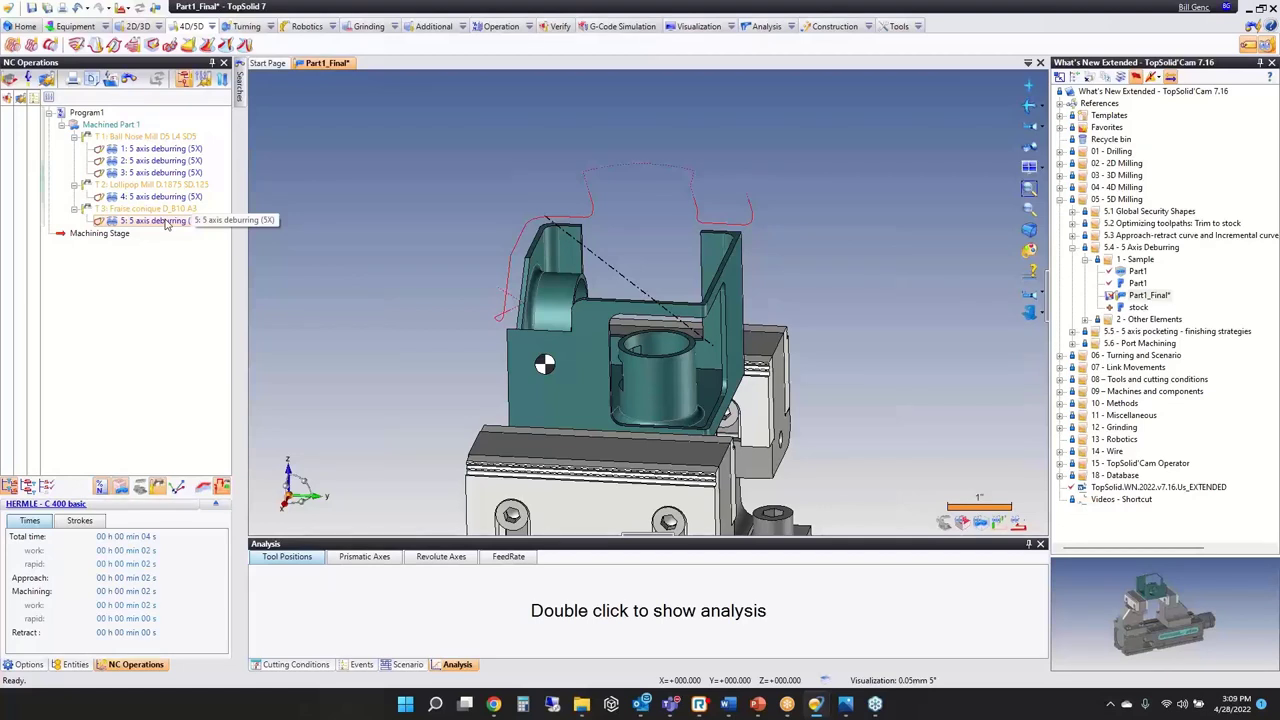
pyautogui.doubleClick(166, 225)
pyautogui.press('Escape')
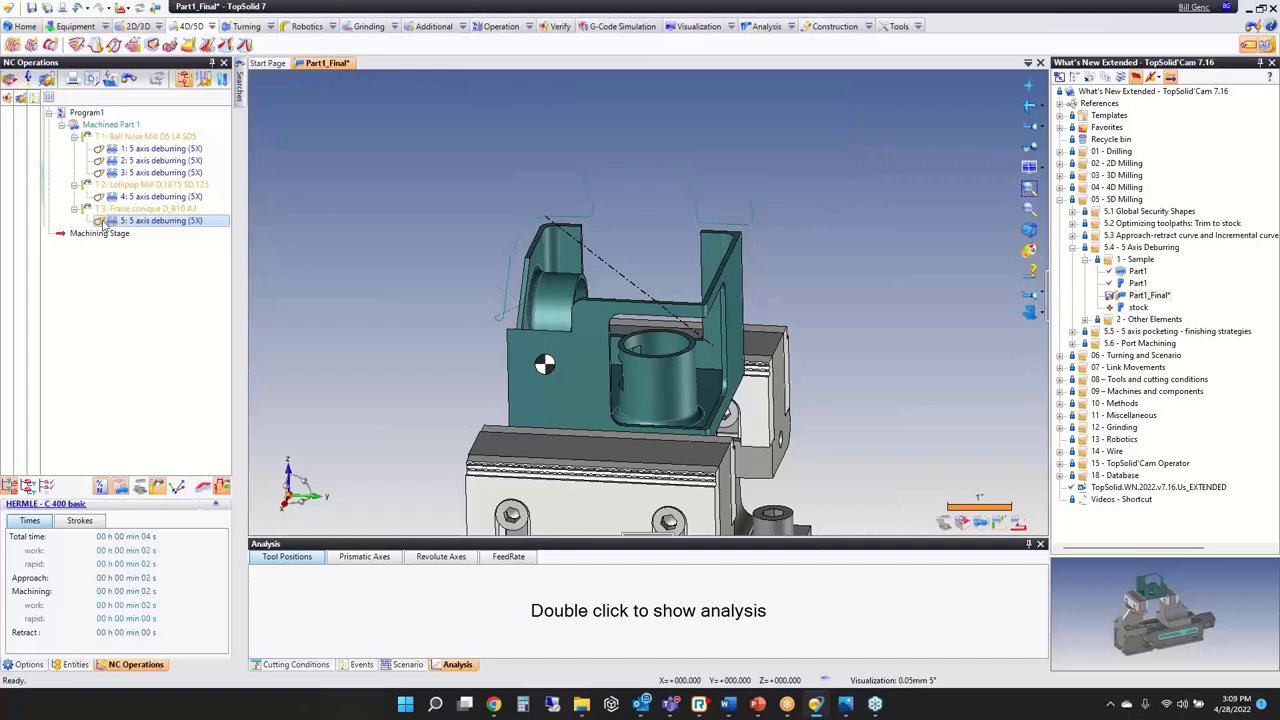
pyautogui.press('F5')
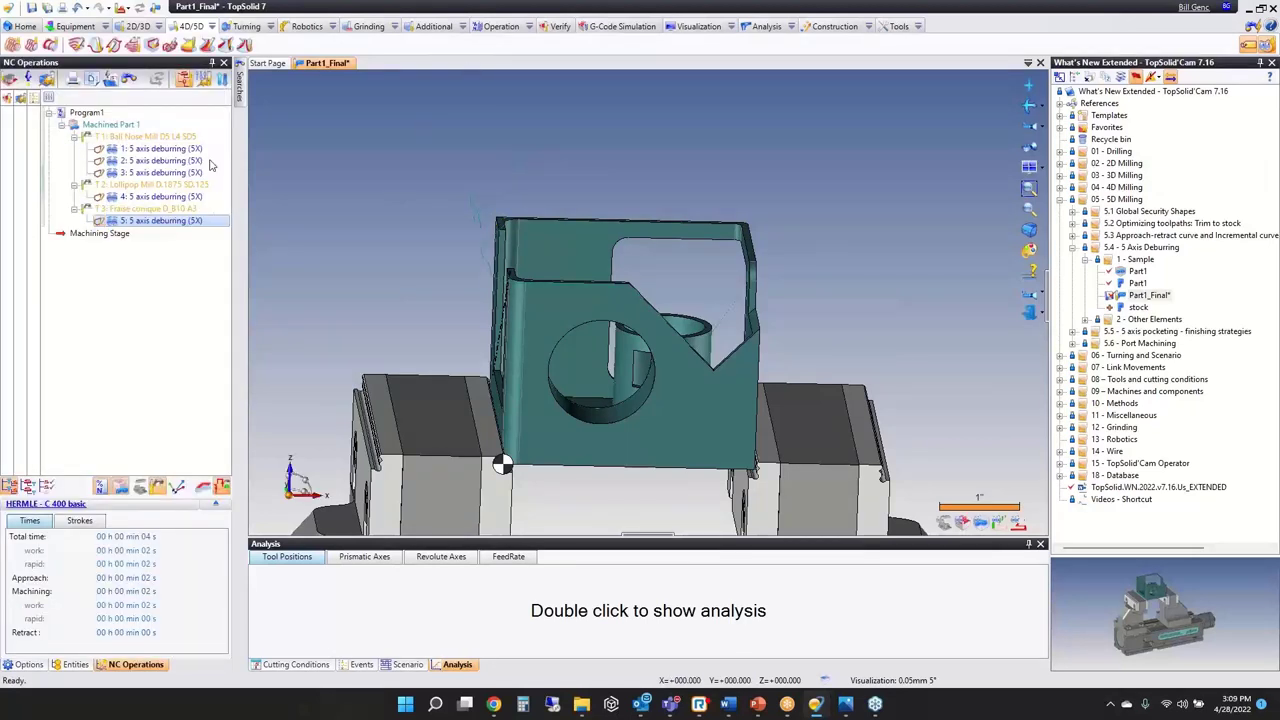
# Step: Delete all five 5-axis deburring operations from Part1_Final's program
pyautogui.keyDown('shift'); pyautogui.click(176, 150); pyautogui.keyUp('shift')
pyautogui.press('Delete')
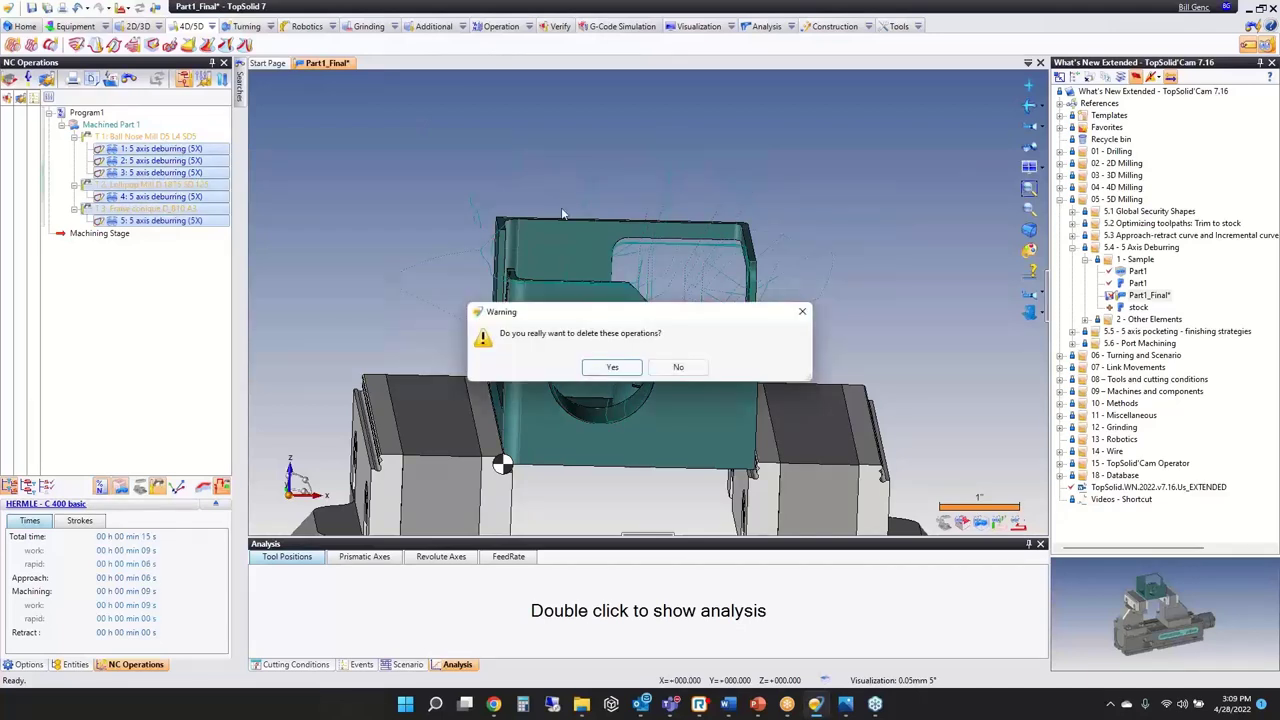
pyautogui.click(612, 367)
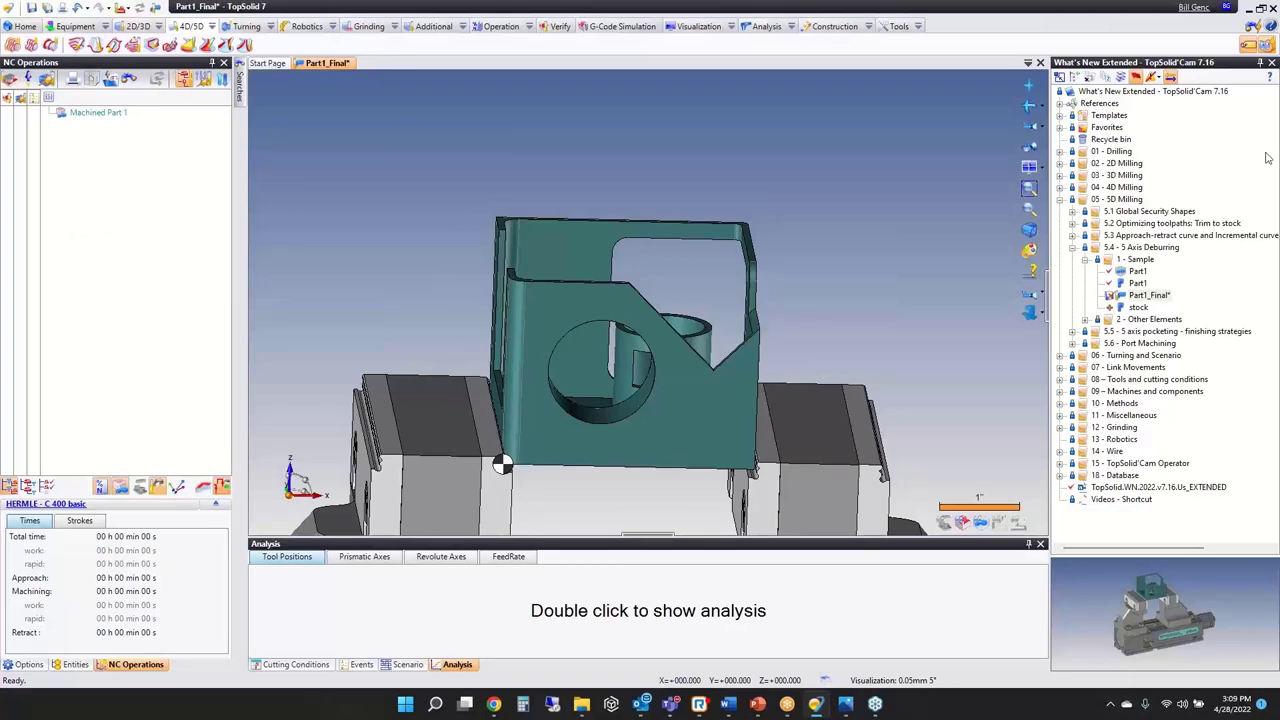
# Step: Start a new 5-axis deburring operation with the T1 Ball Nose Mill D5 L4 SD5
pyautogui.moveTo(600, 178); pyautogui.dragTo(598, 352, button='middle')
pyautogui.rightClick(417, 231)
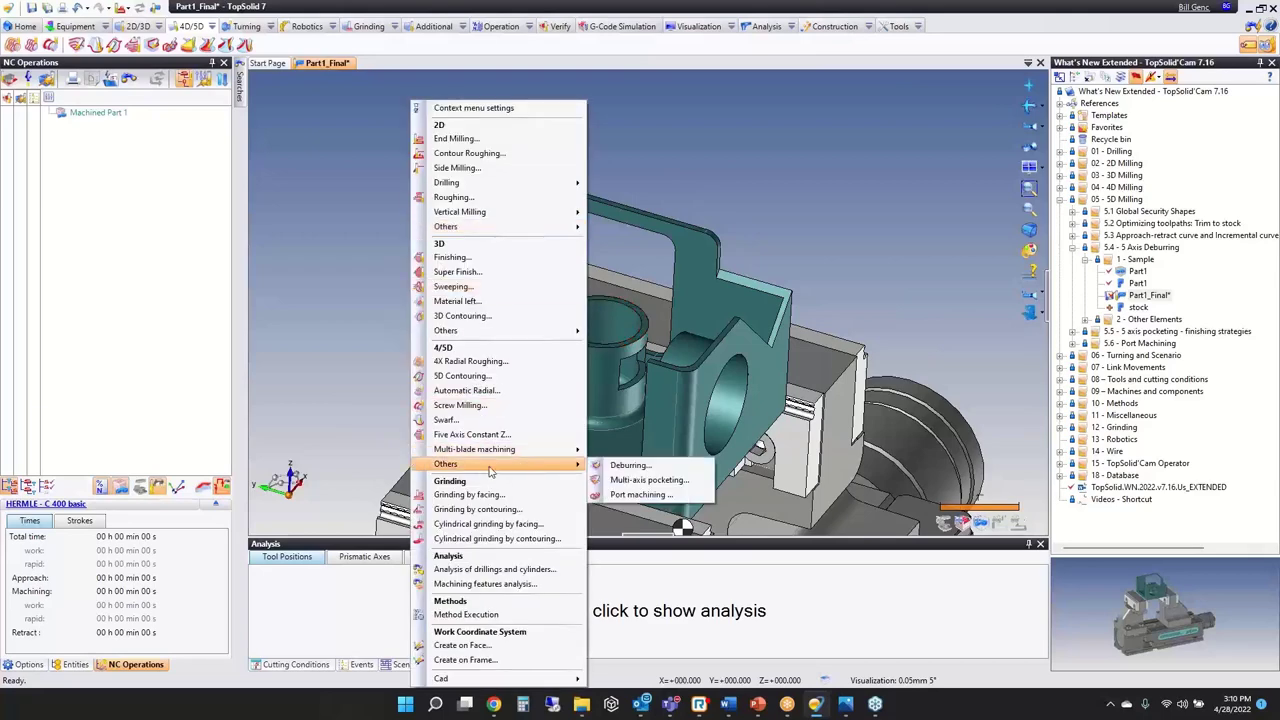
pyautogui.click(630, 465)
pyautogui.click(264, 128)
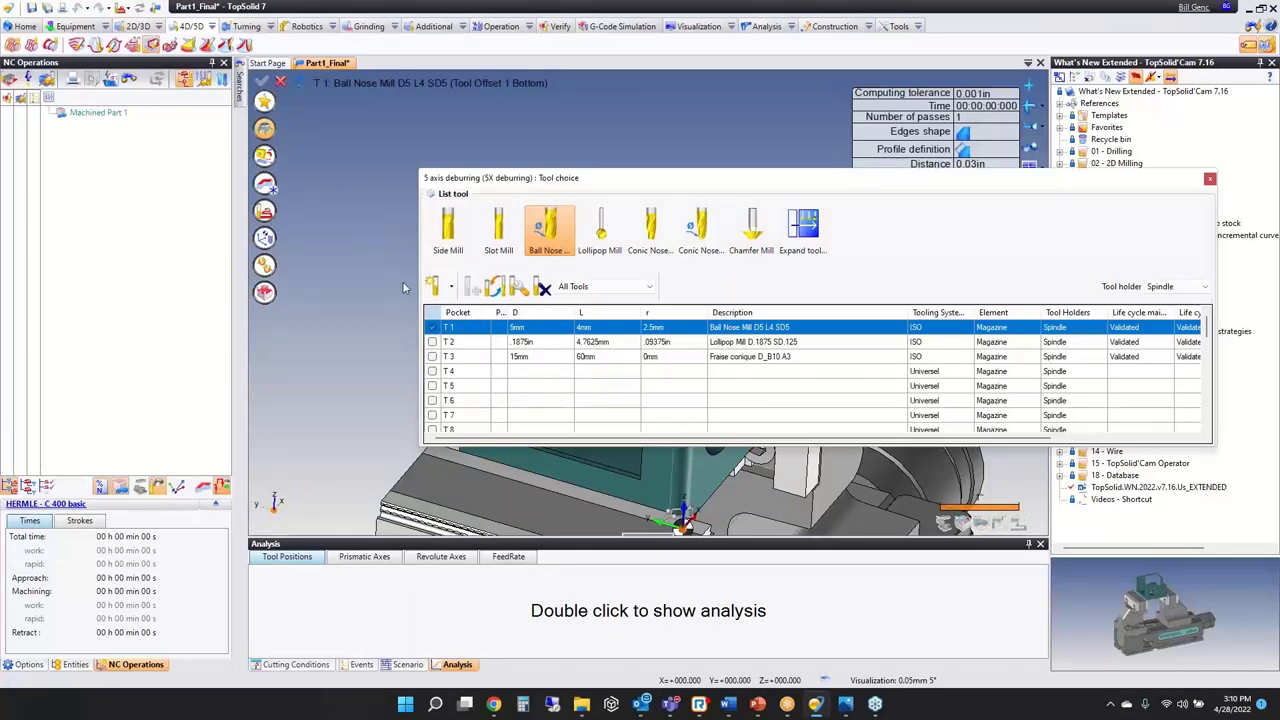
pyautogui.click(264, 130)
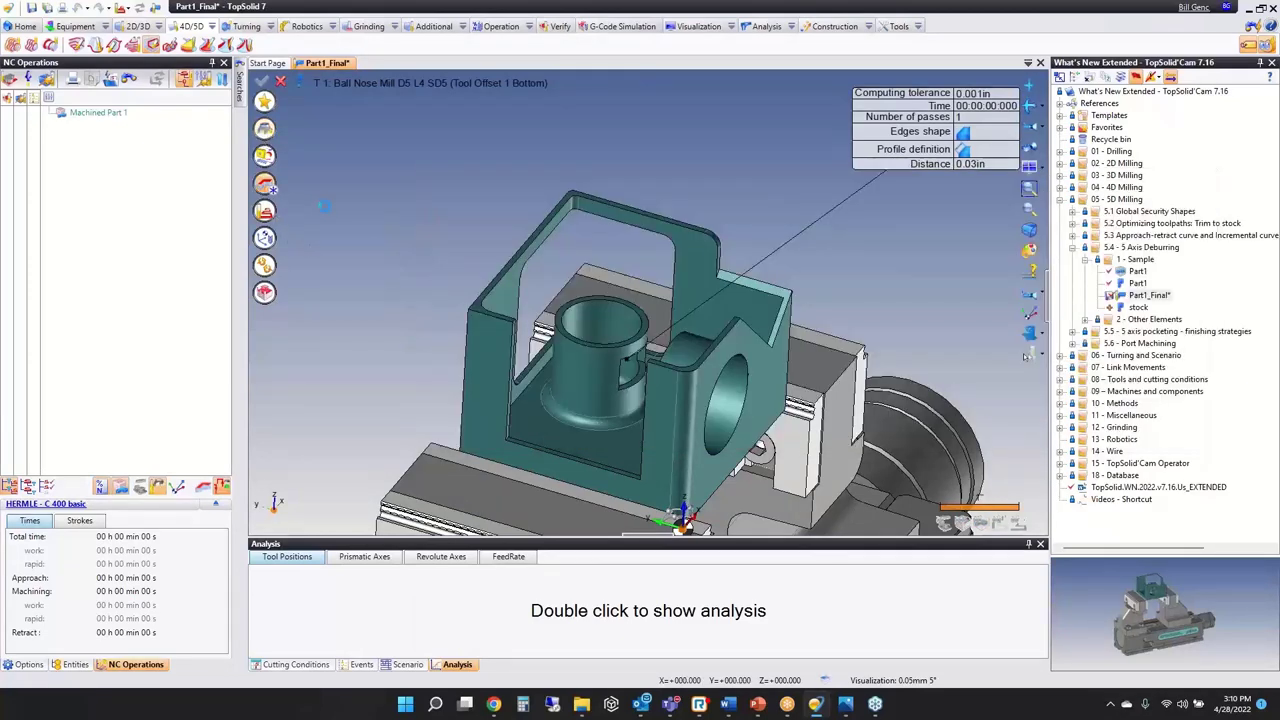
# Step: Select the inner and outer edges of the cylindrical boss's top rim as the deburring geometry
pyautogui.click(264, 185)
pyautogui.scroll(3, 575, 395)
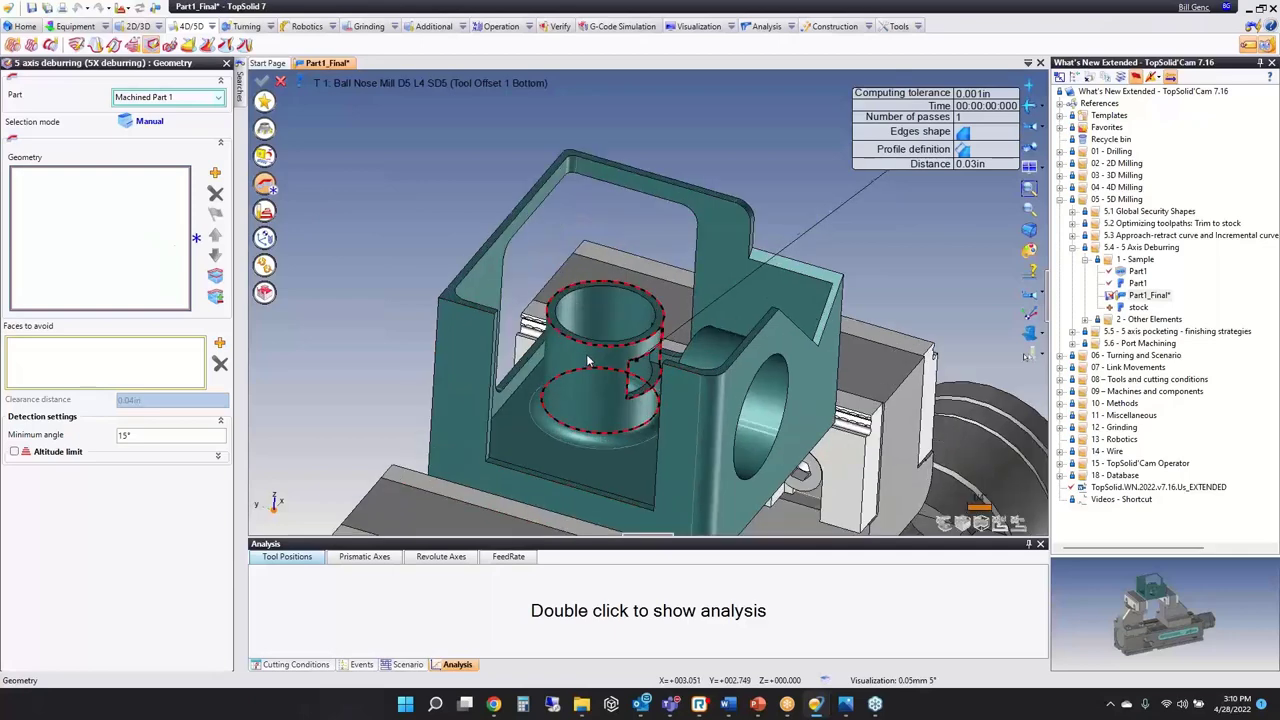
pyautogui.click(575, 325)
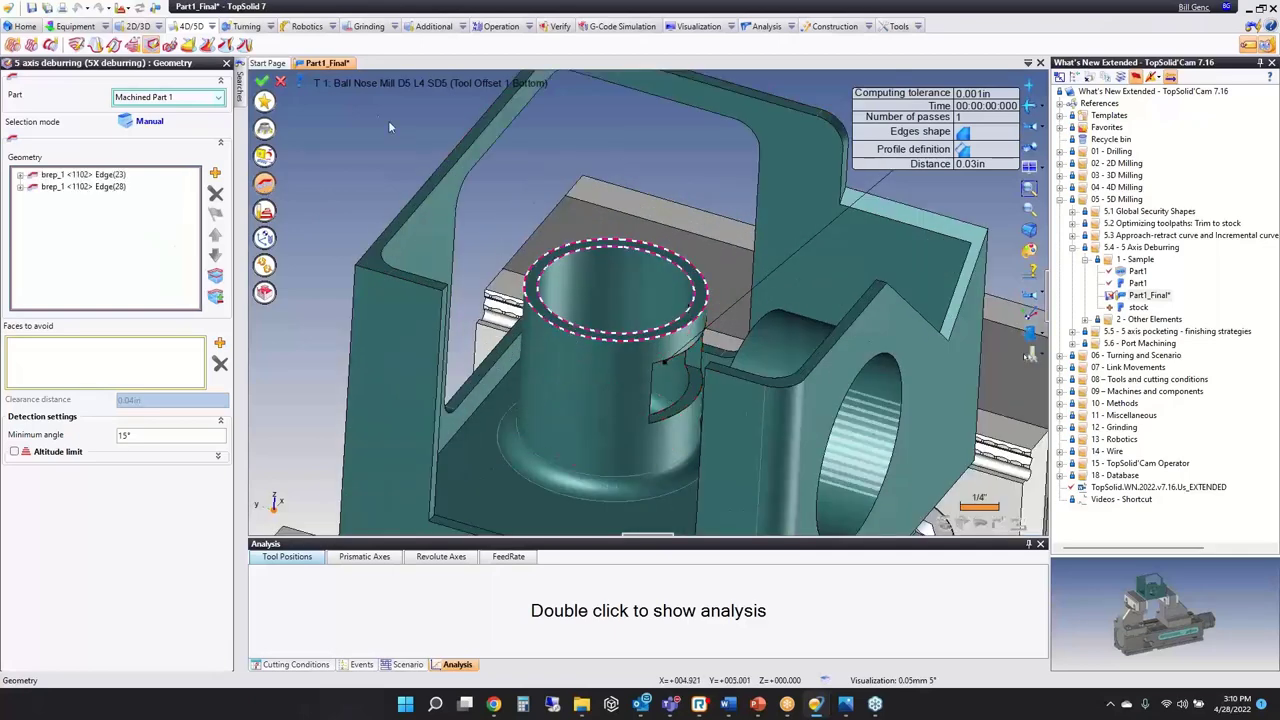
# Step: Set the deburring operation's tilting computing method to Fixed direction and validate the operation
pyautogui.click(264, 266)
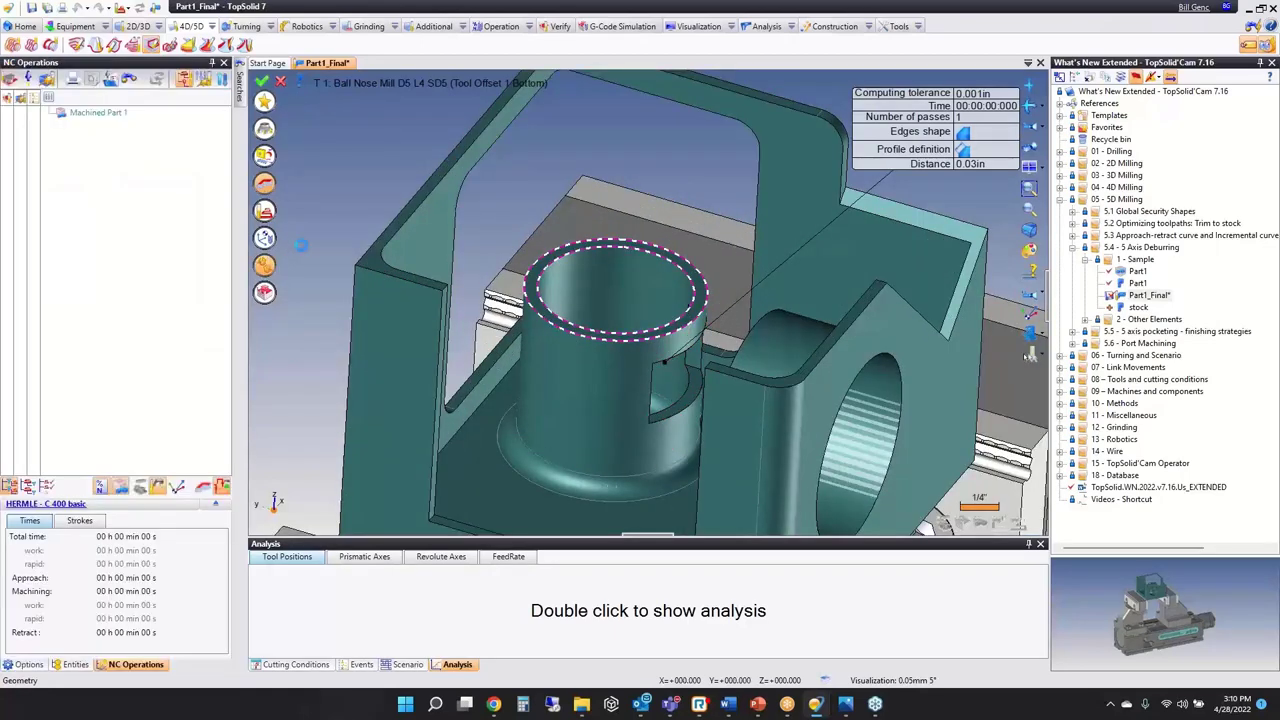
pyautogui.click(165, 169)
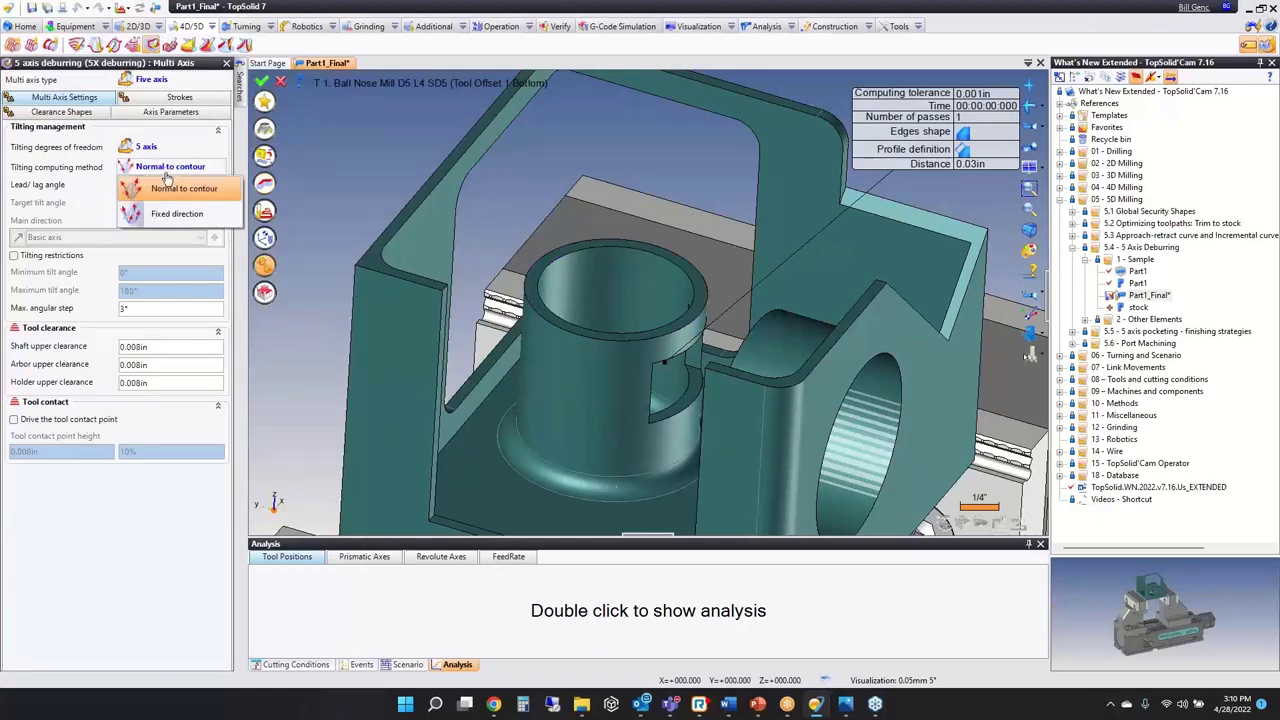
pyautogui.click(173, 214)
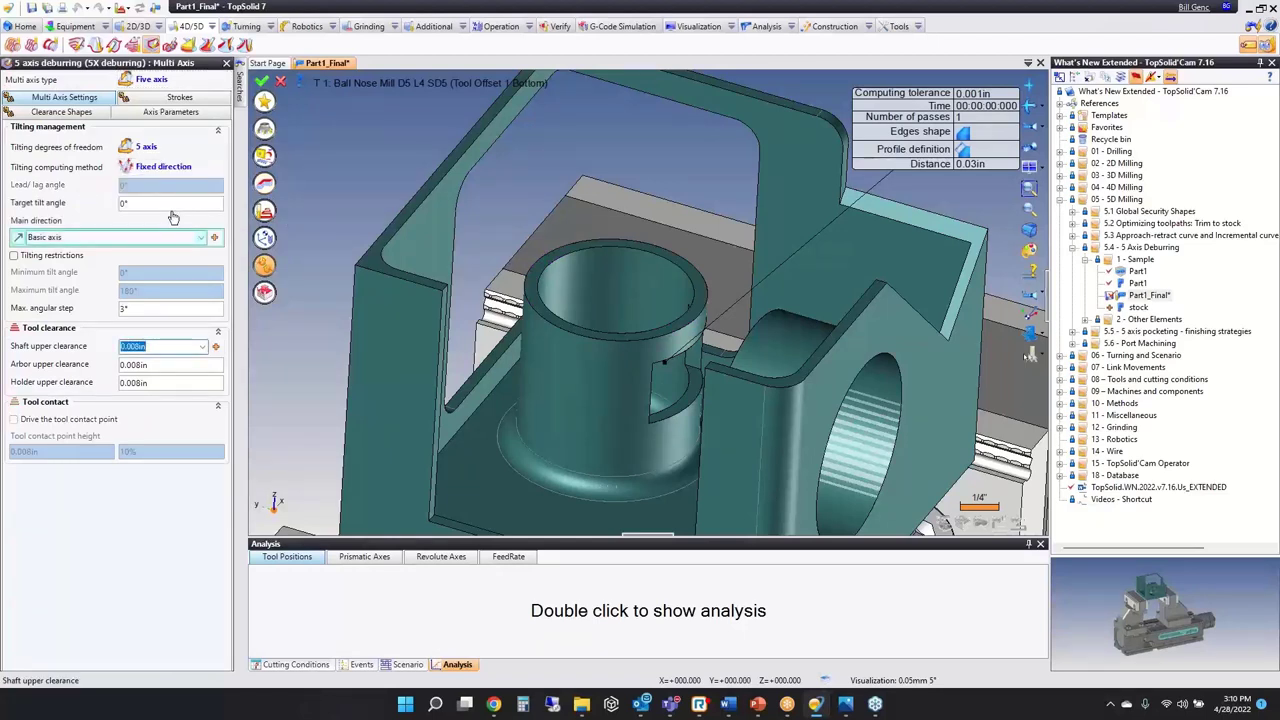
pyautogui.click(262, 80)
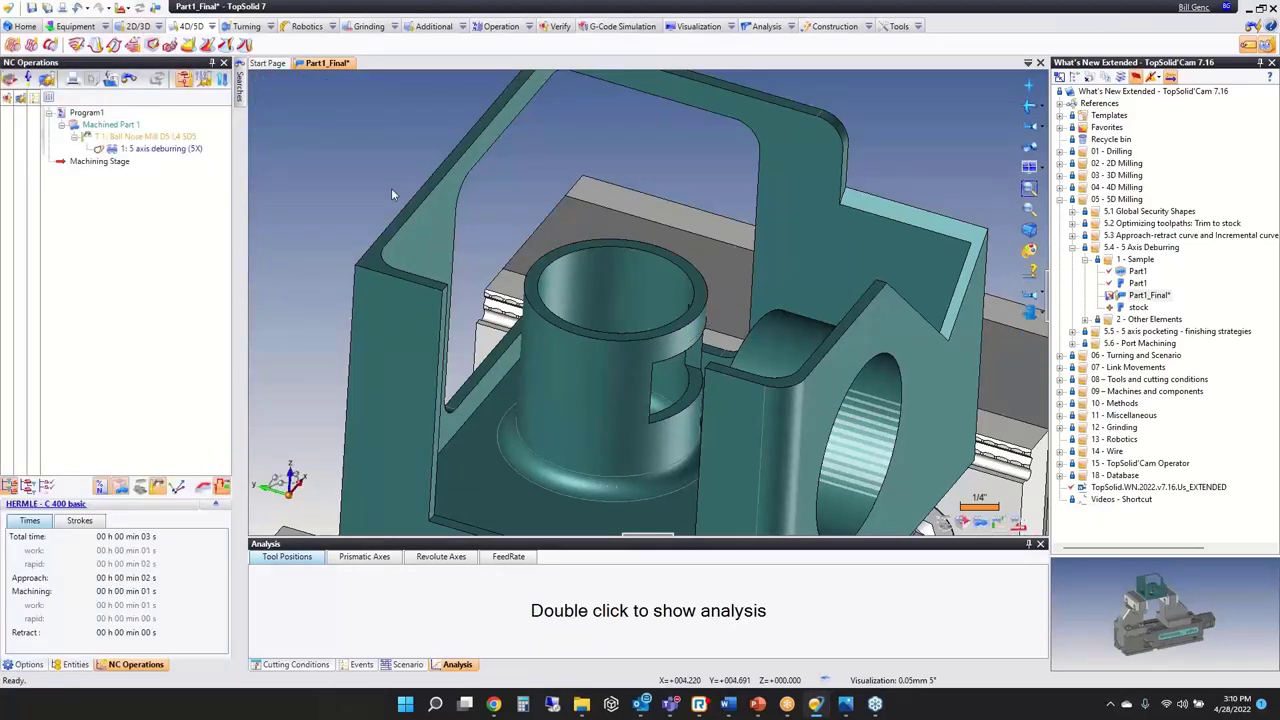
# Step: Review the new deburring operation's geometry and strategy settings and cancel the edit
pyautogui.doubleClick(160, 148)
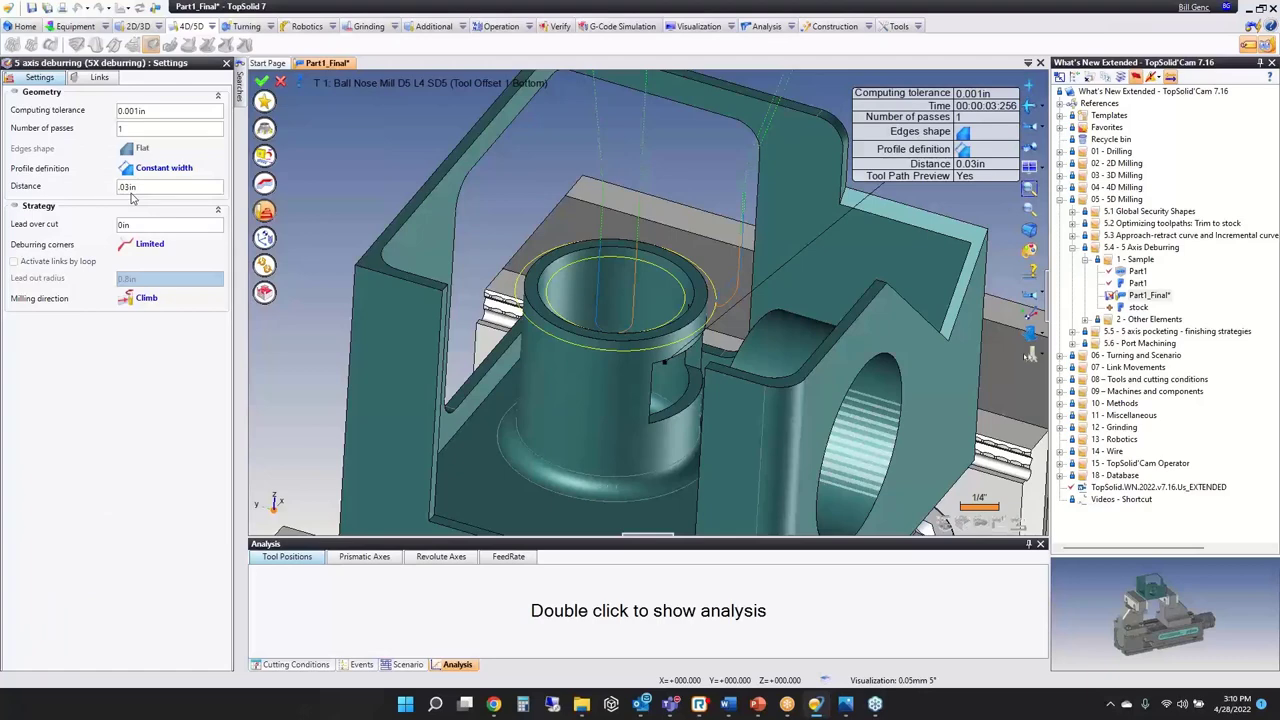
pyautogui.click(280, 81)
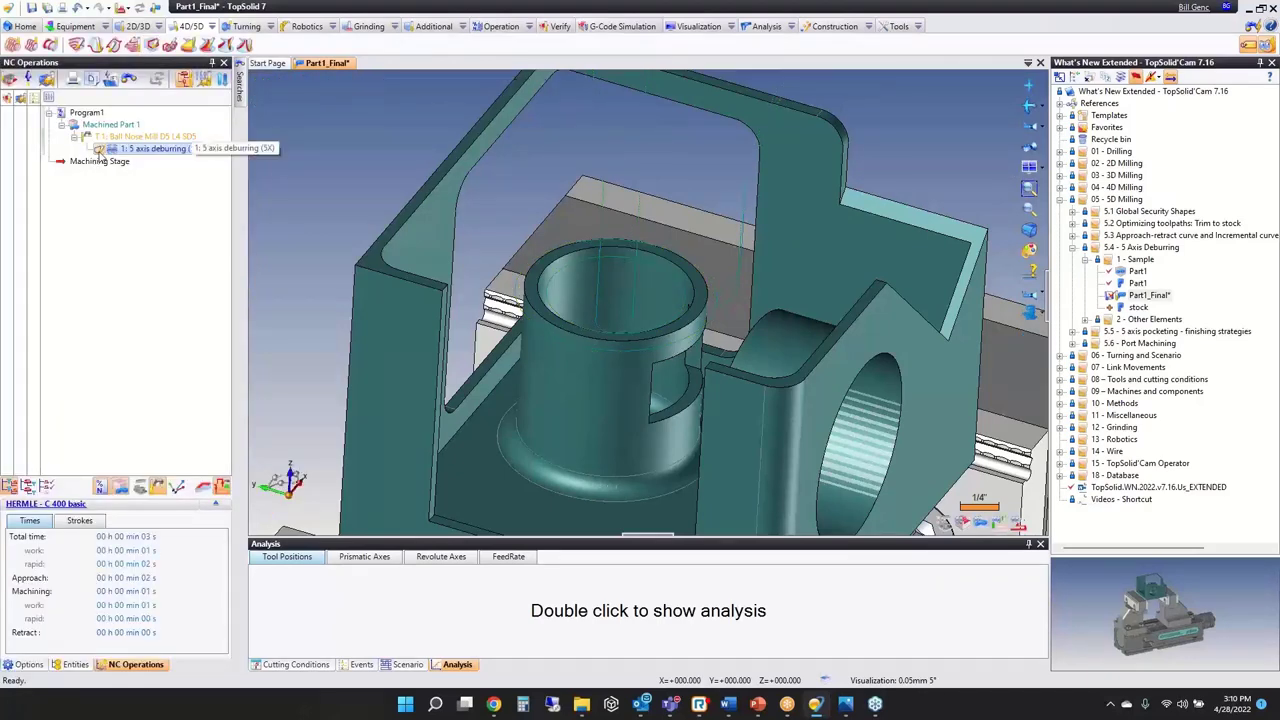
# Step: Simulate the boss rim deburring operation, examine the tool's motion around the rim, and close the simulation
pyautogui.press('F9')
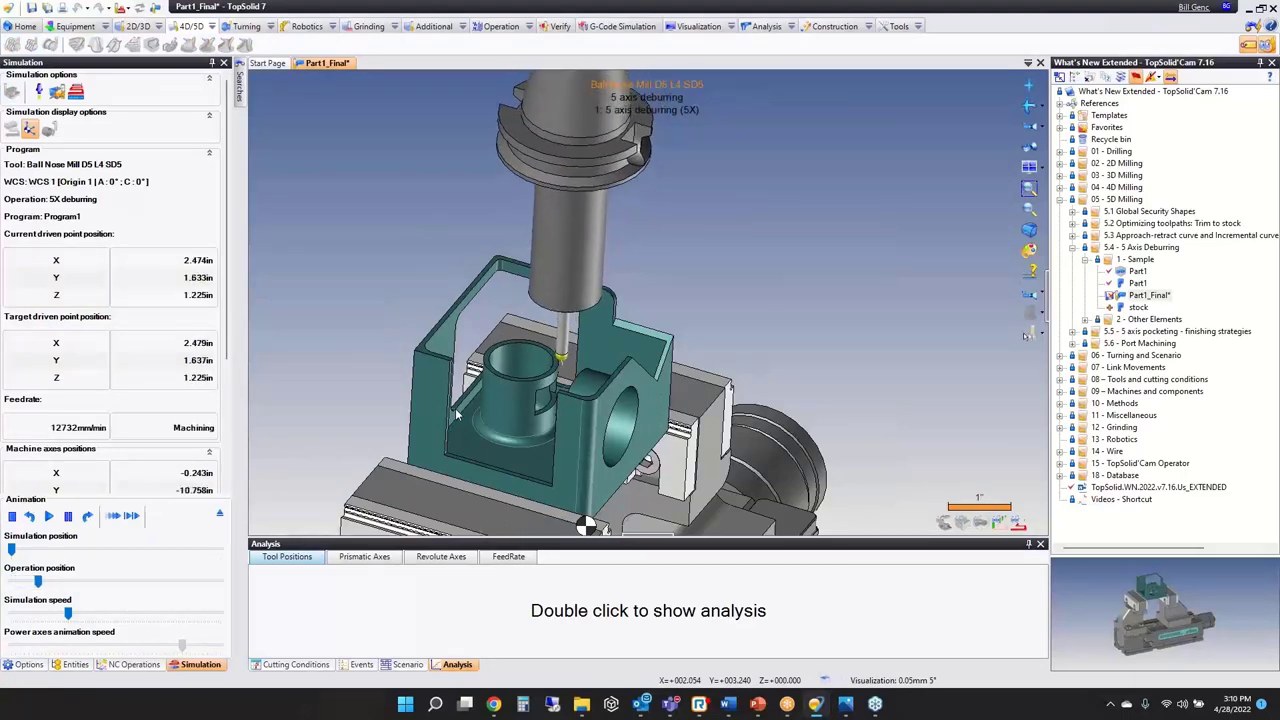
pyautogui.scroll(5, 562, 380)
pyautogui.moveTo(528, 298)
pyautogui.mouseDown(button='middle')
pyautogui.moveTo(531, 259)
pyautogui.moveTo(535, 274)
pyautogui.mouseUp(button='middle')
pyautogui.scroll(-5, 540, 298)
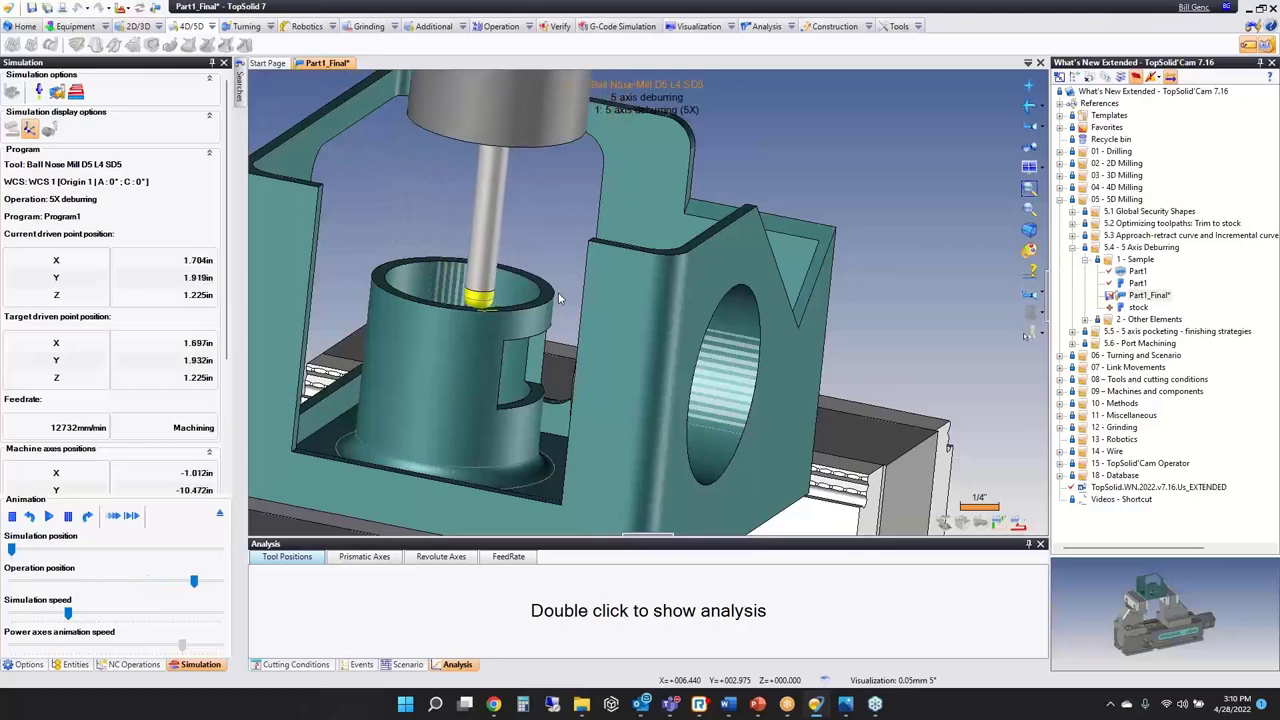
pyautogui.press('Escape')
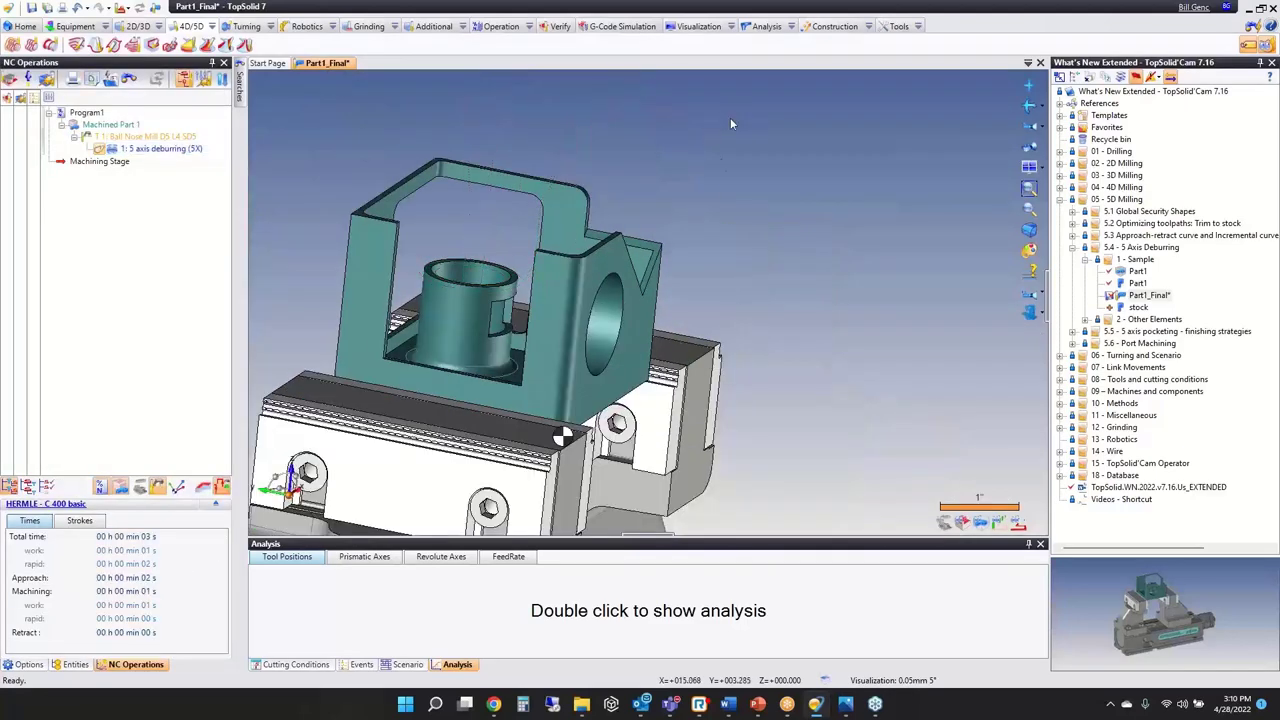
# Step: Start another 5-axis deburring operation and select the side wall's upper outer edge and the large side hole's outer edge as geometry
pyautogui.moveTo(730, 117); pyautogui.dragTo(638, 161, button='middle')
pyautogui.rightClick(655, 162)
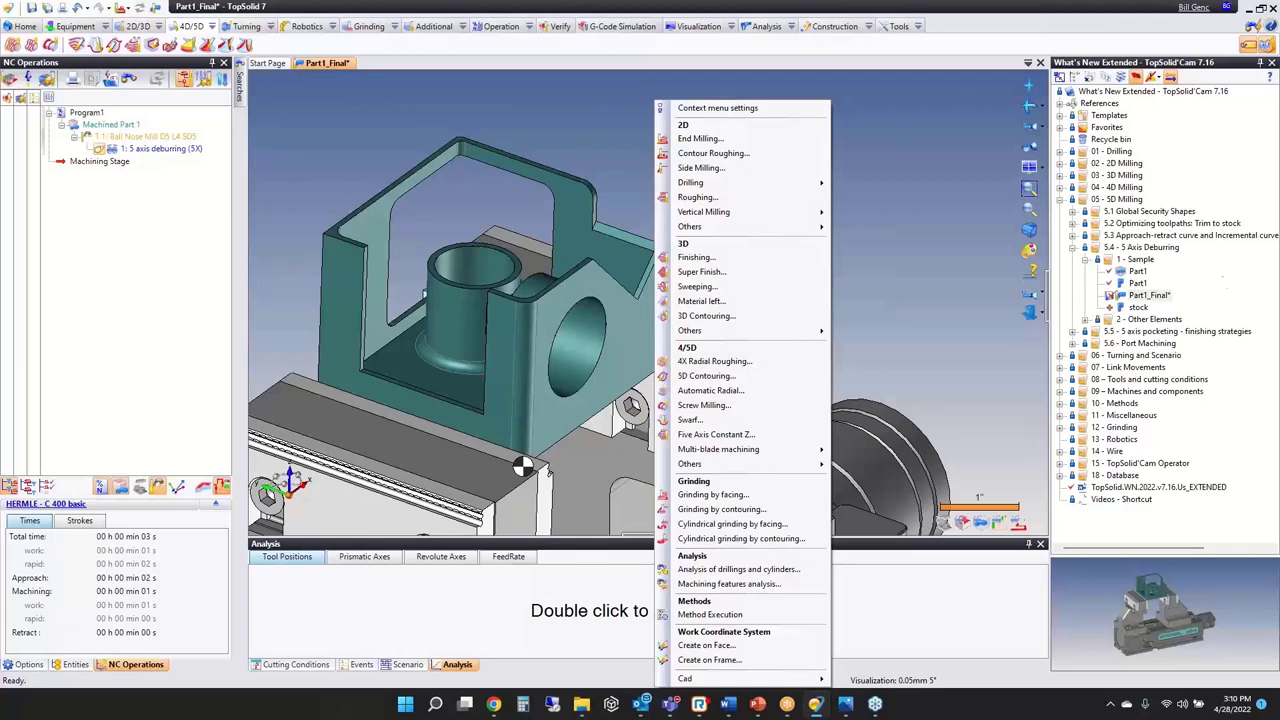
pyautogui.moveTo(785, 470)
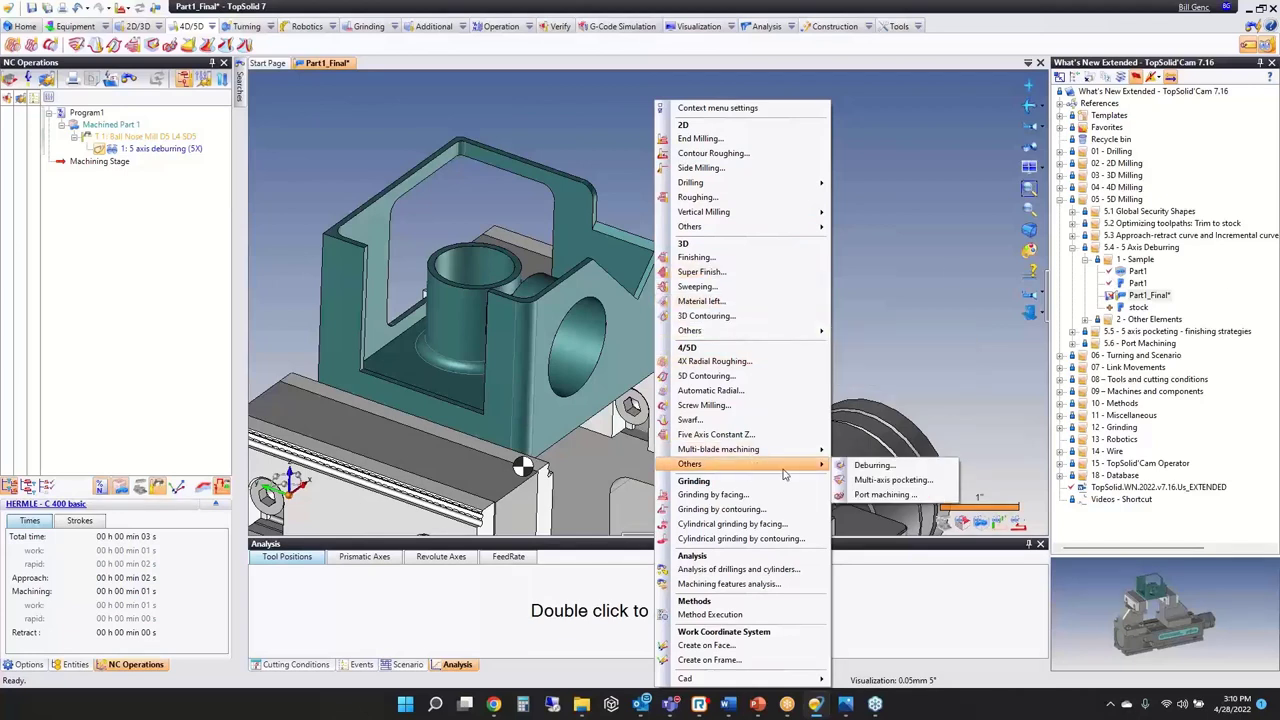
pyautogui.click(906, 466)
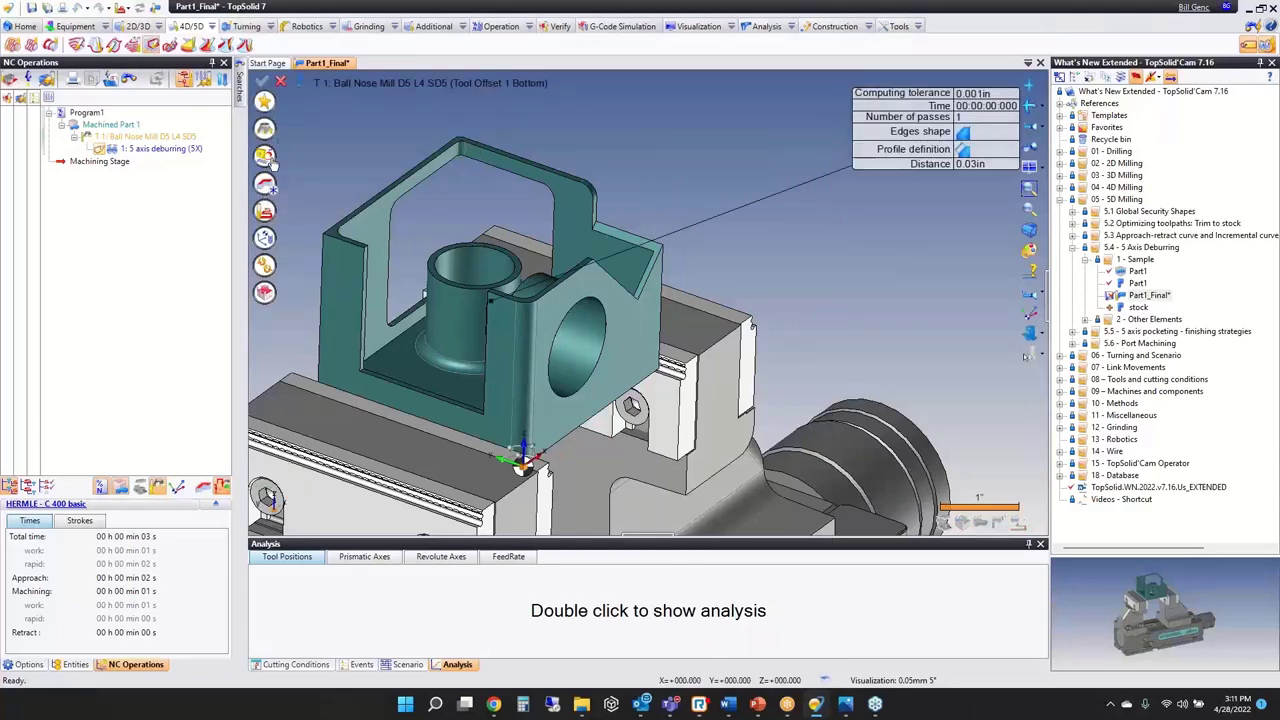
pyautogui.click(515, 292)
pyautogui.click(600, 332)
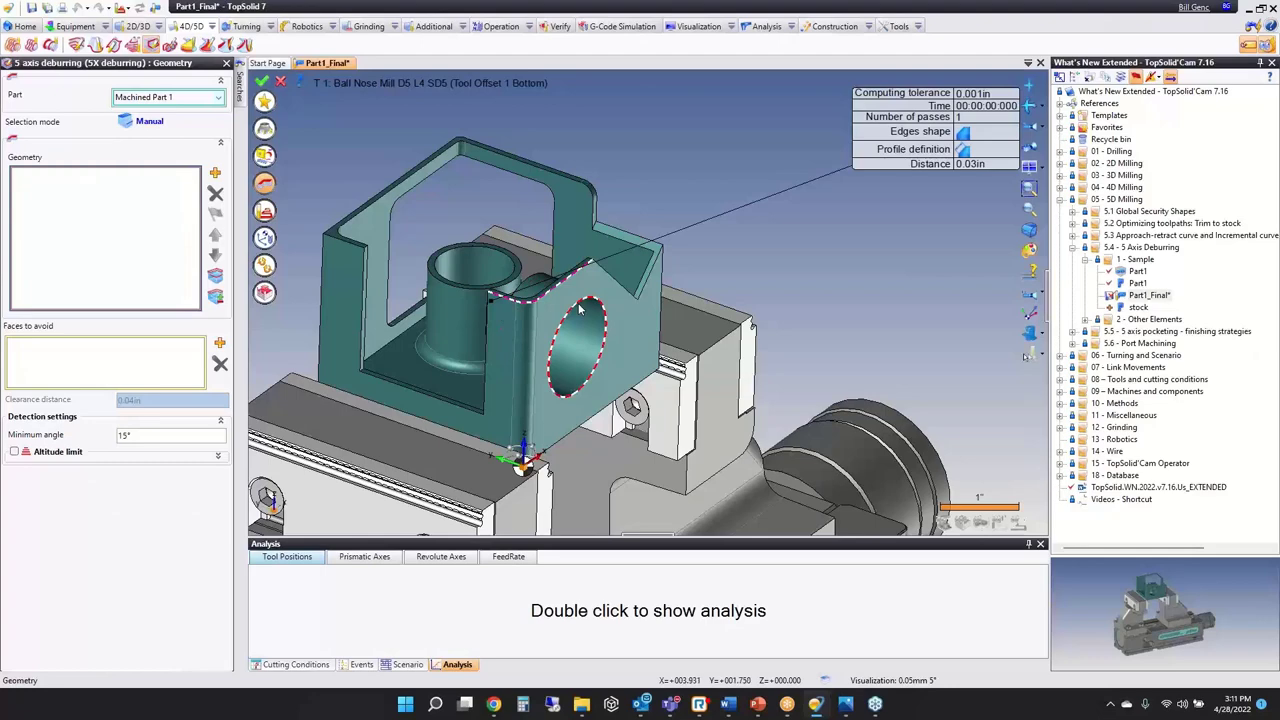
# Step: Set the new deburring operation's tilting computing method to Fixed direction and validate the operation
pyautogui.click(264, 265)
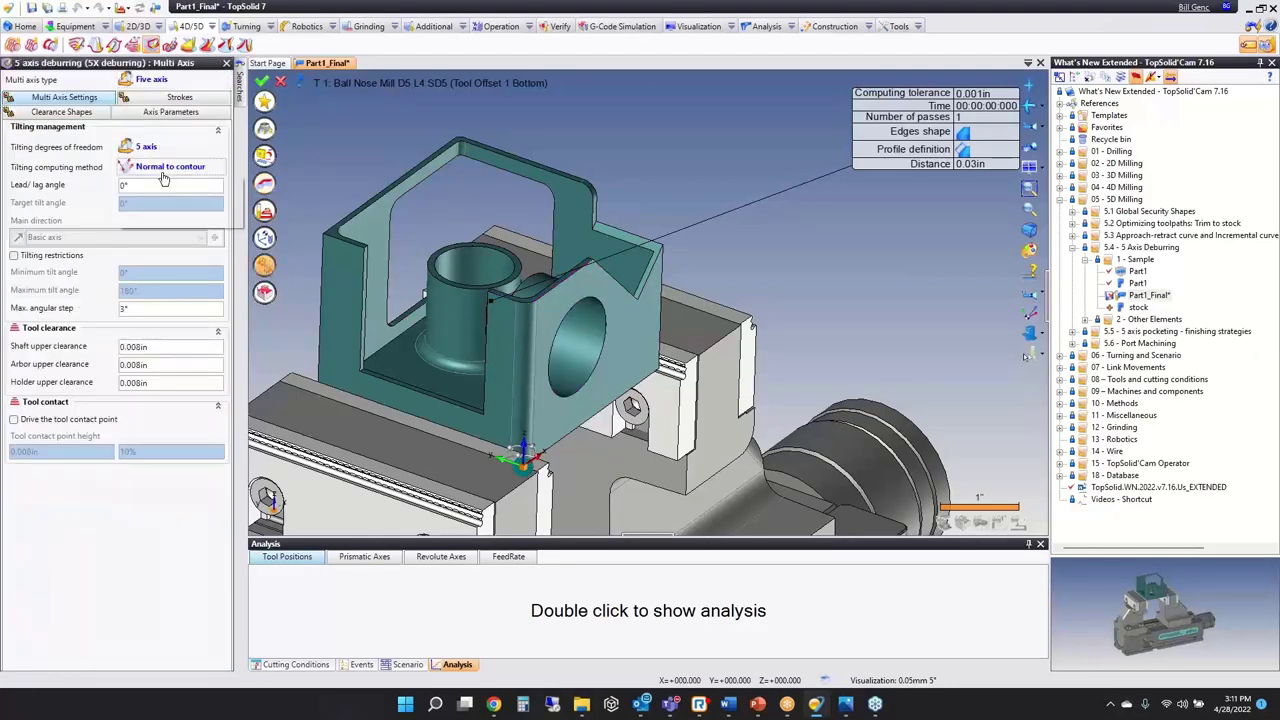
pyautogui.click(168, 166)
pyautogui.click(158, 212)
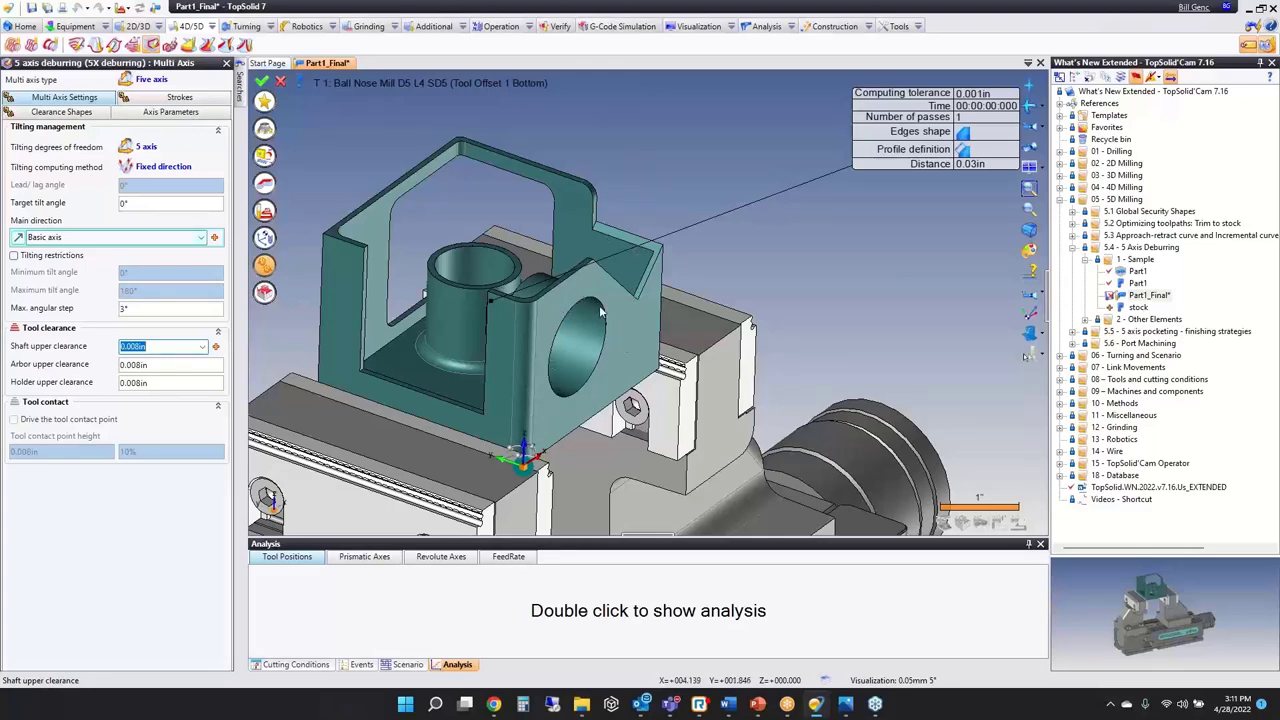
pyautogui.click(261, 81)
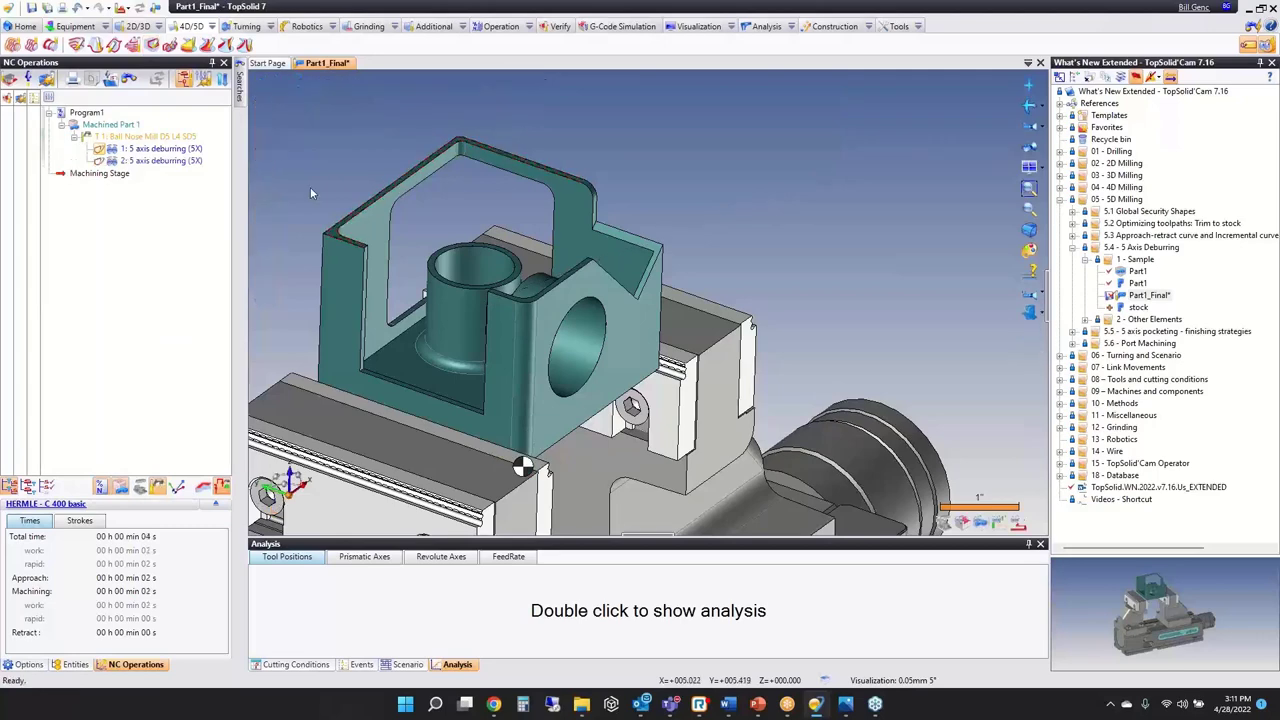
# Step: Simulate the side wall and hole deburring operation, examine the tool's tilt, and close the simulation
pyautogui.doubleClick(100, 173)
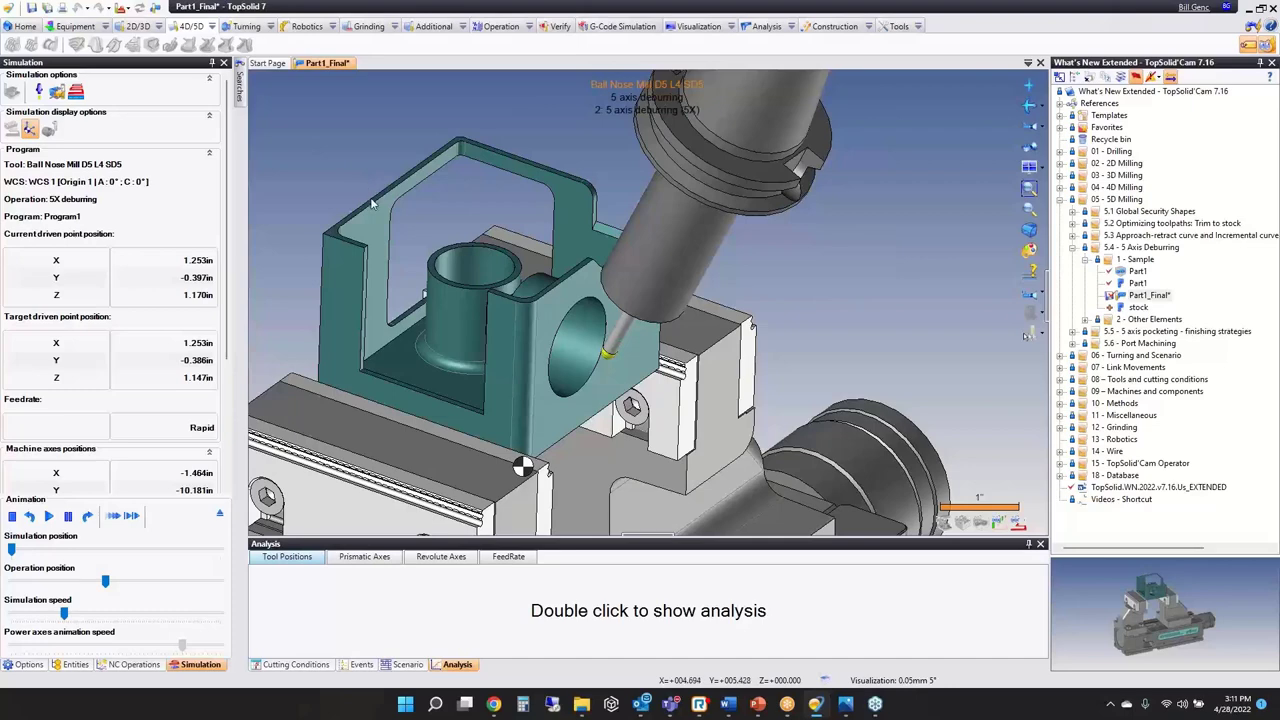
pyautogui.moveTo(532, 365); pyautogui.dragTo(554, 365, button='middle')
pyautogui.scroll(5, 518, 332)
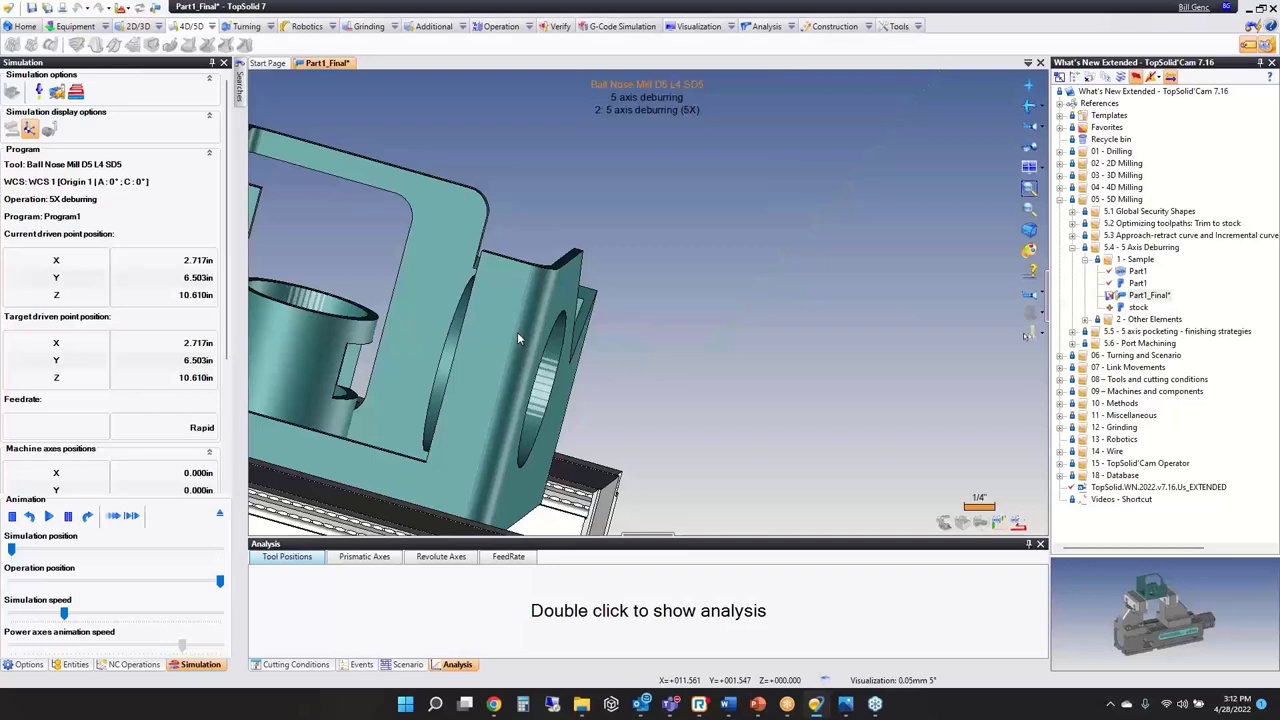
pyautogui.press('Escape')
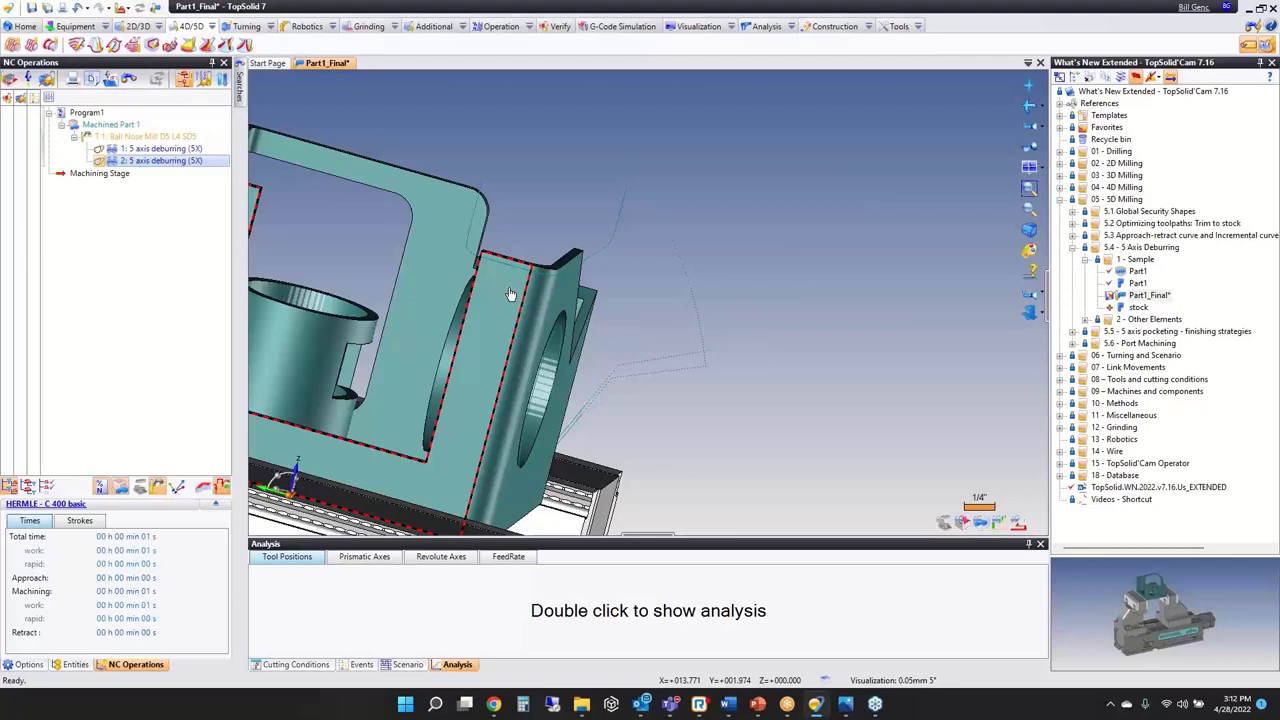
# Step: Edit the second deburring operation so its main direction is an axis by 2 points, from the inner floor corner to the side wall's upper corner
pyautogui.moveTo(527, 294)
pyautogui.mouseDown(button='middle')
pyautogui.moveTo(508, 357)
pyautogui.moveTo(460, 351)
pyautogui.moveTo(390, 310)
pyautogui.mouseUp(button='middle')
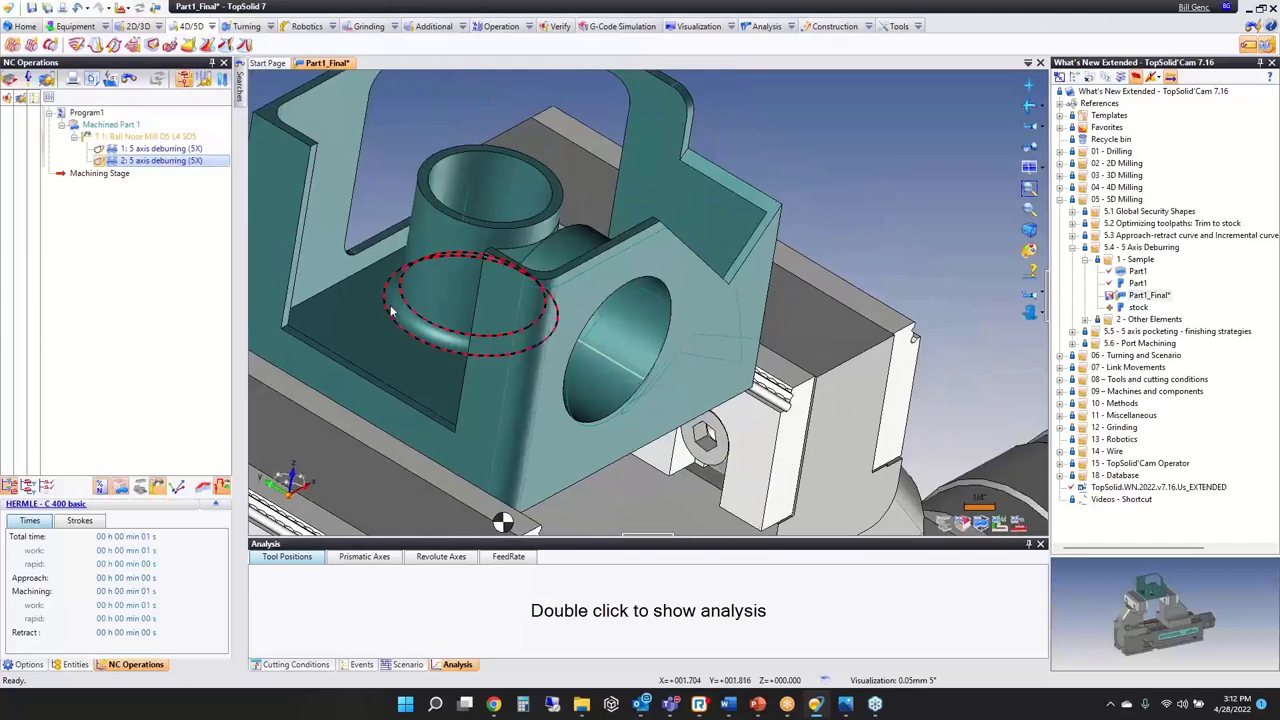
pyautogui.doubleClick(170, 161)
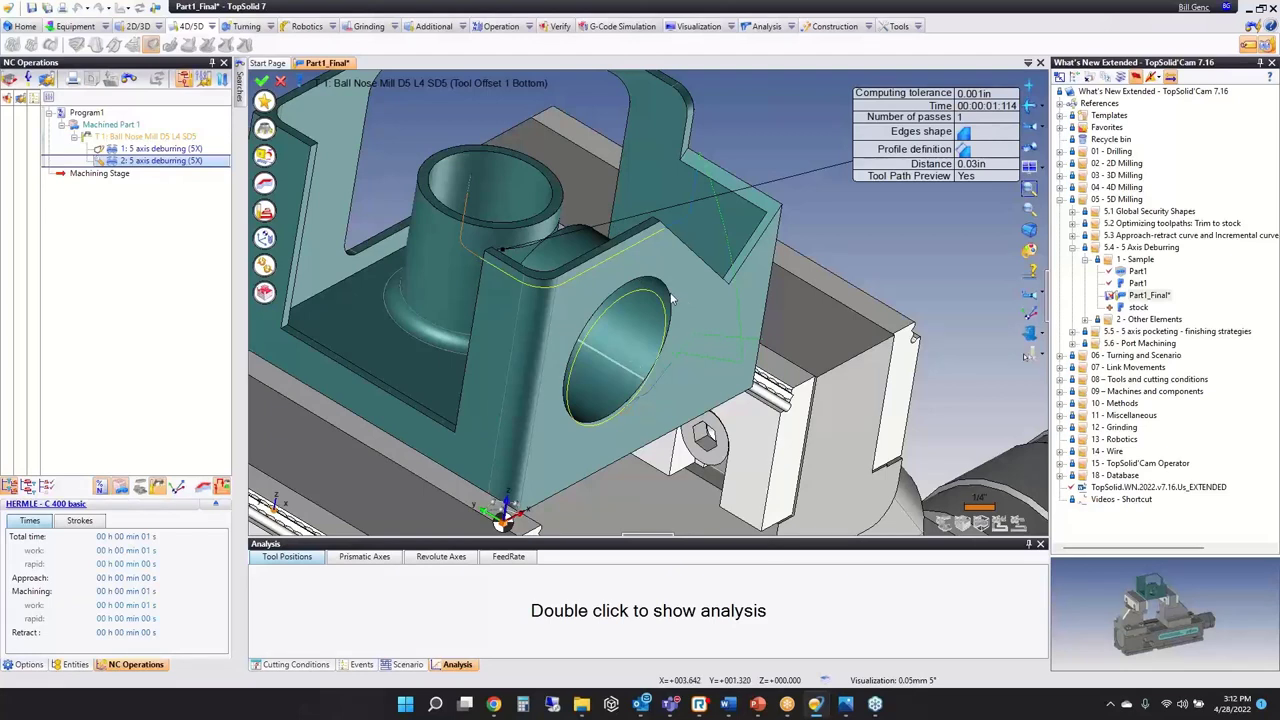
pyautogui.click(264, 265)
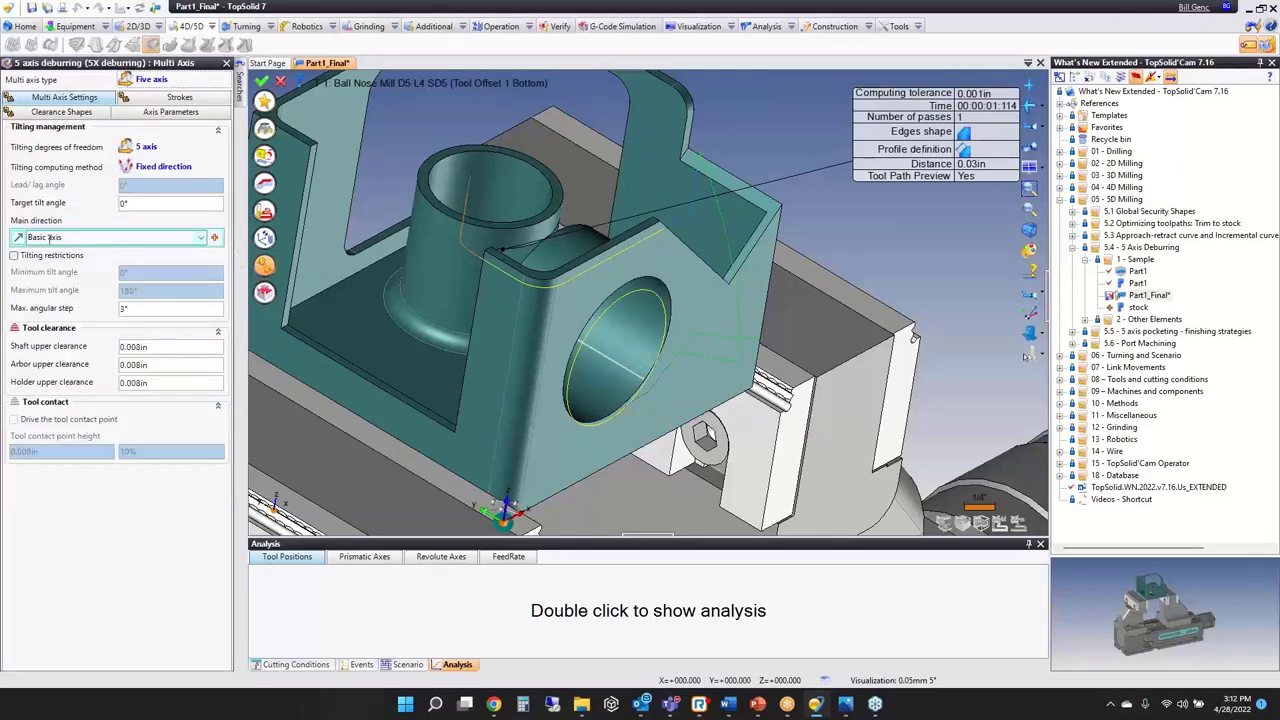
pyautogui.click(214, 238)
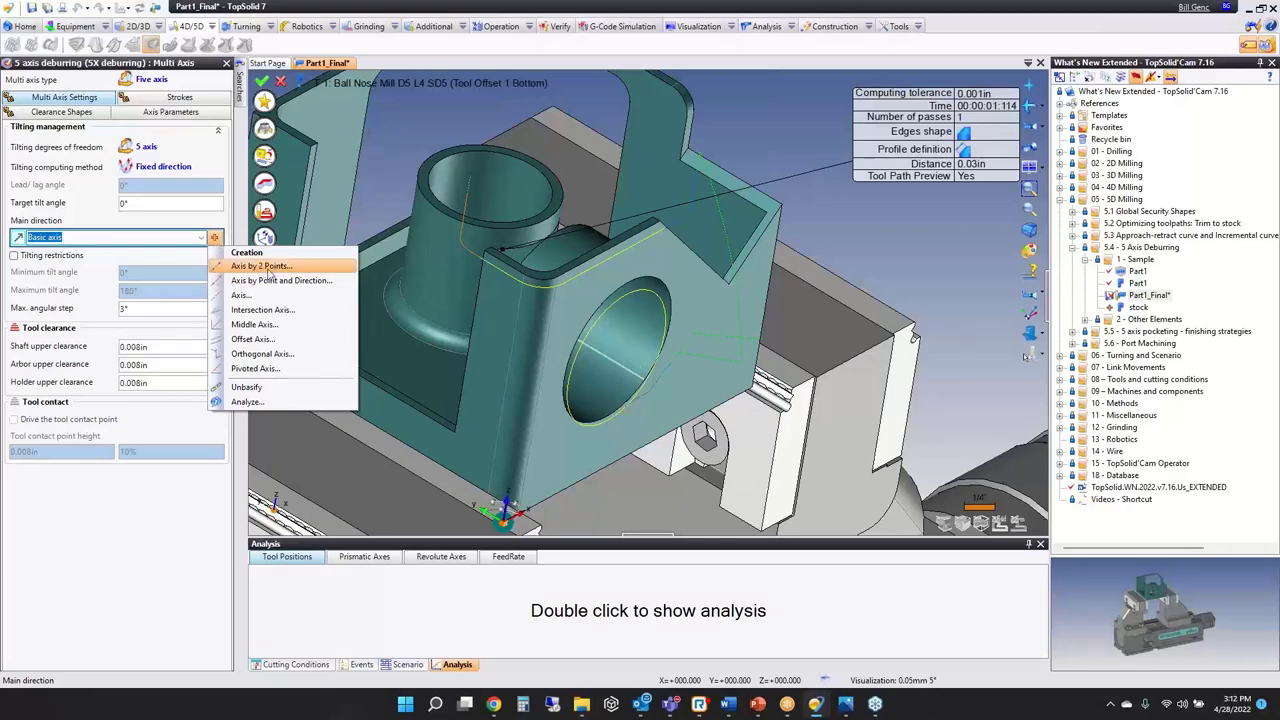
pyautogui.click(262, 266)
pyautogui.click(280, 332)
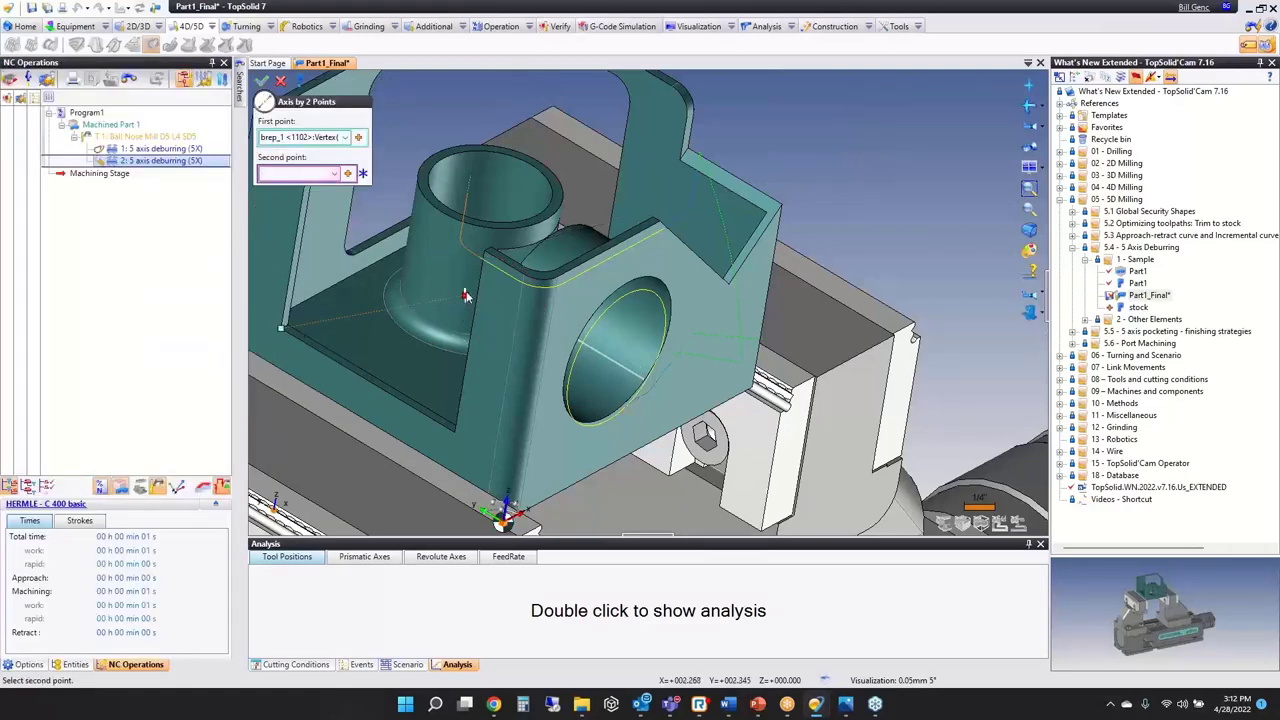
pyautogui.click(524, 275)
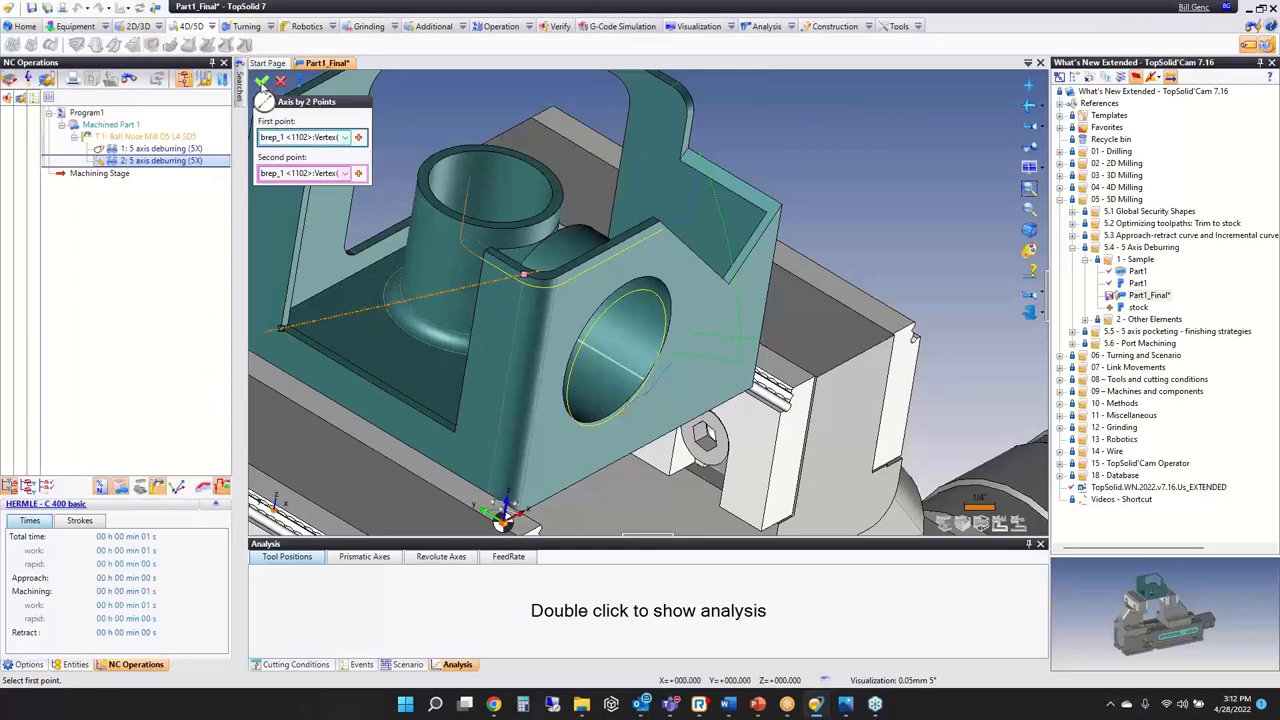
pyautogui.click(262, 80)
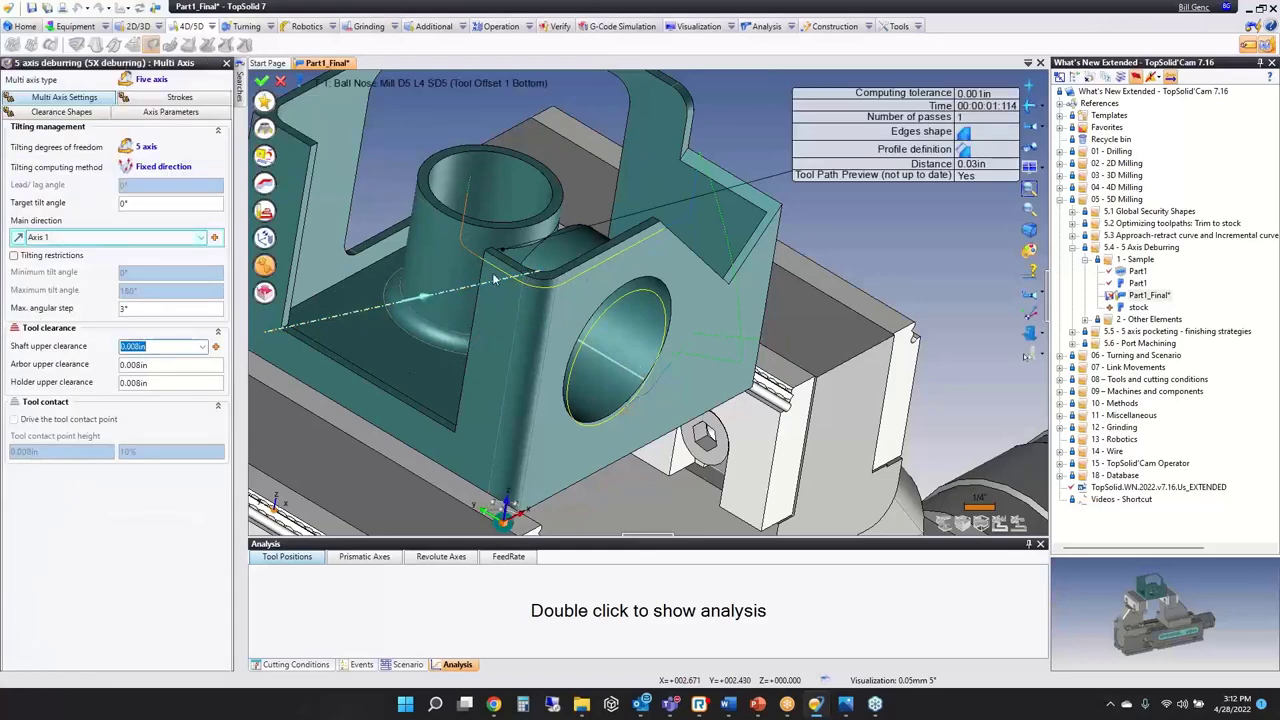
pyautogui.click(262, 80)
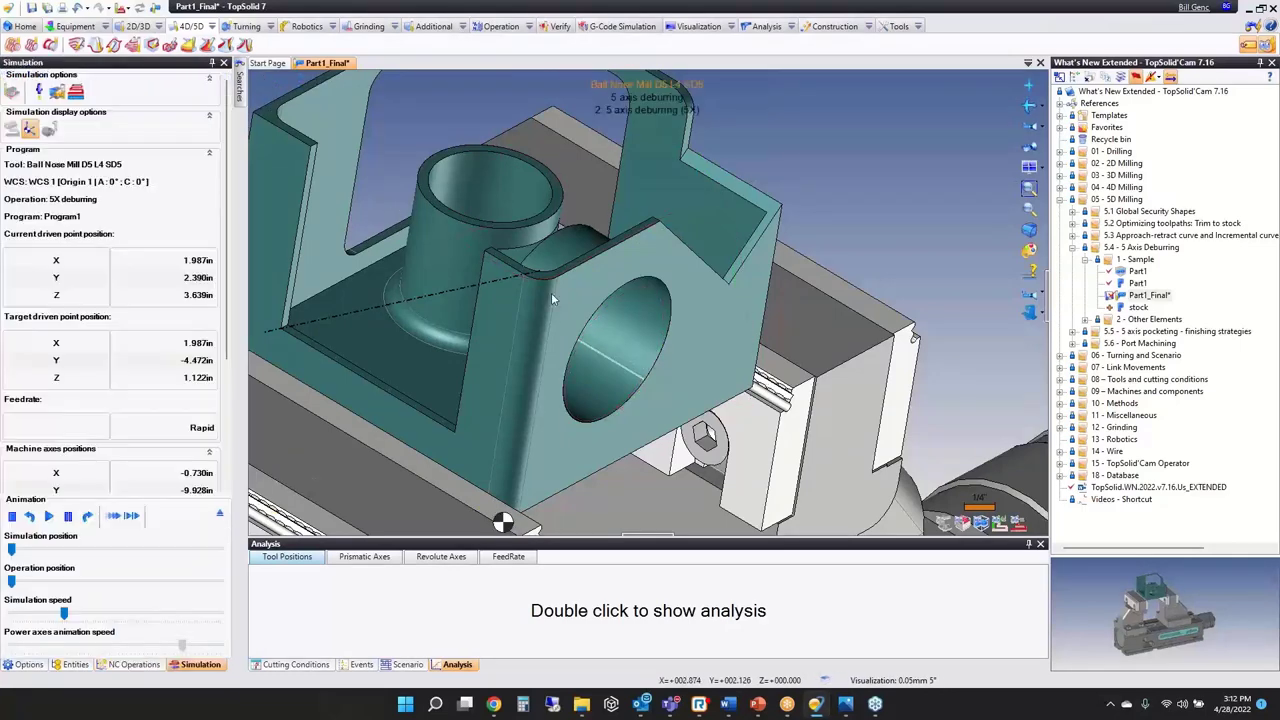
# Step: Simulate the second deburring operation with its new tool direction and verify the material removal on the wall and hole edges
pyautogui.scroll(-3, 539, 326)
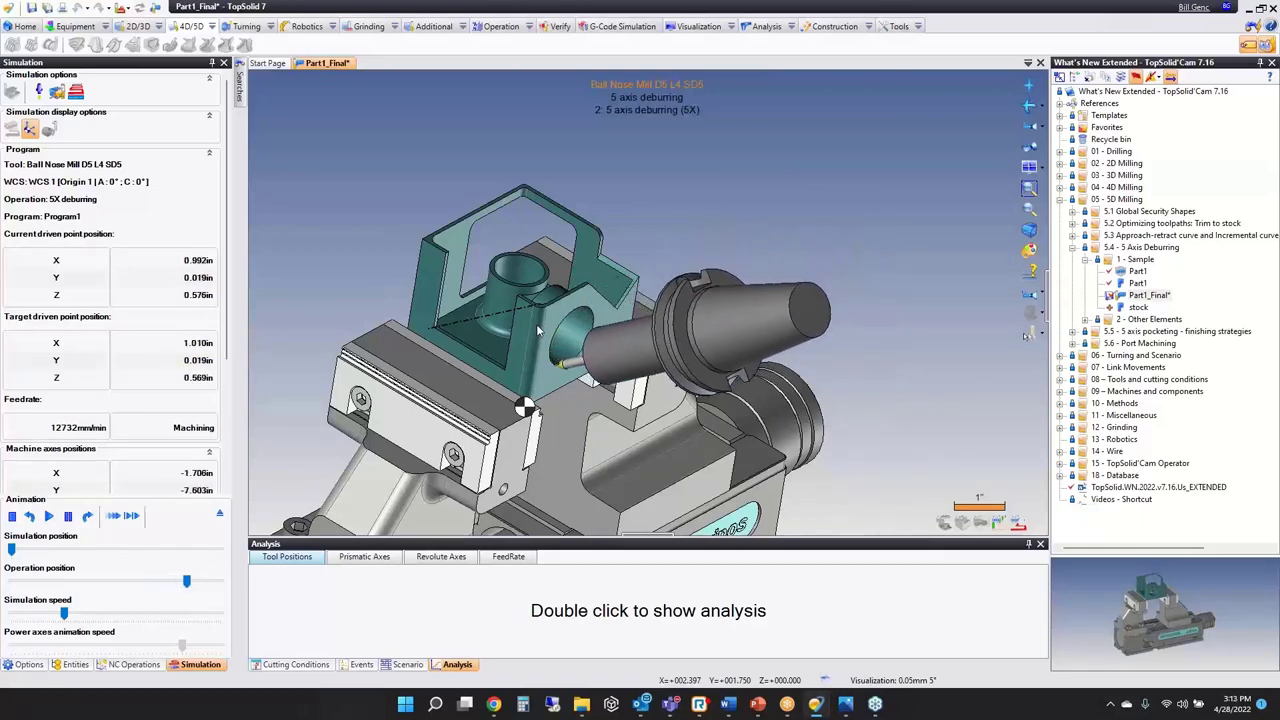
pyautogui.press('Escape')
pyautogui.doubleClick(96, 168)
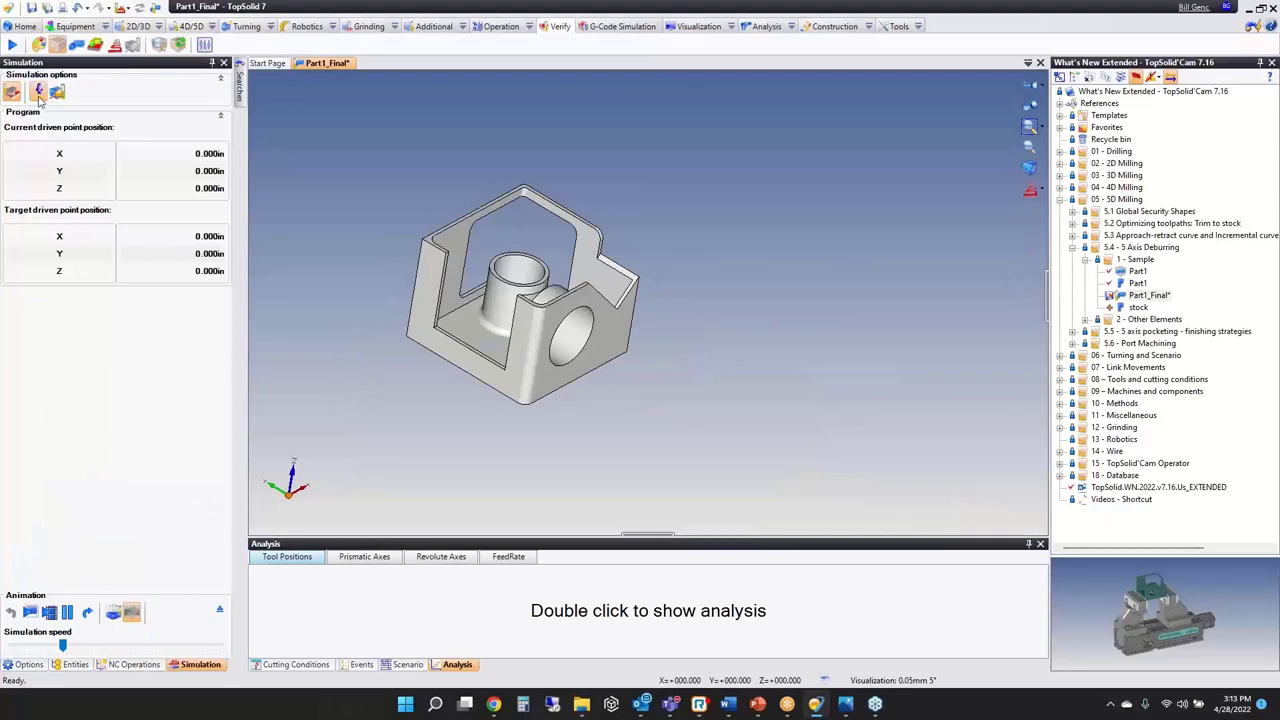
pyautogui.click(49, 612)
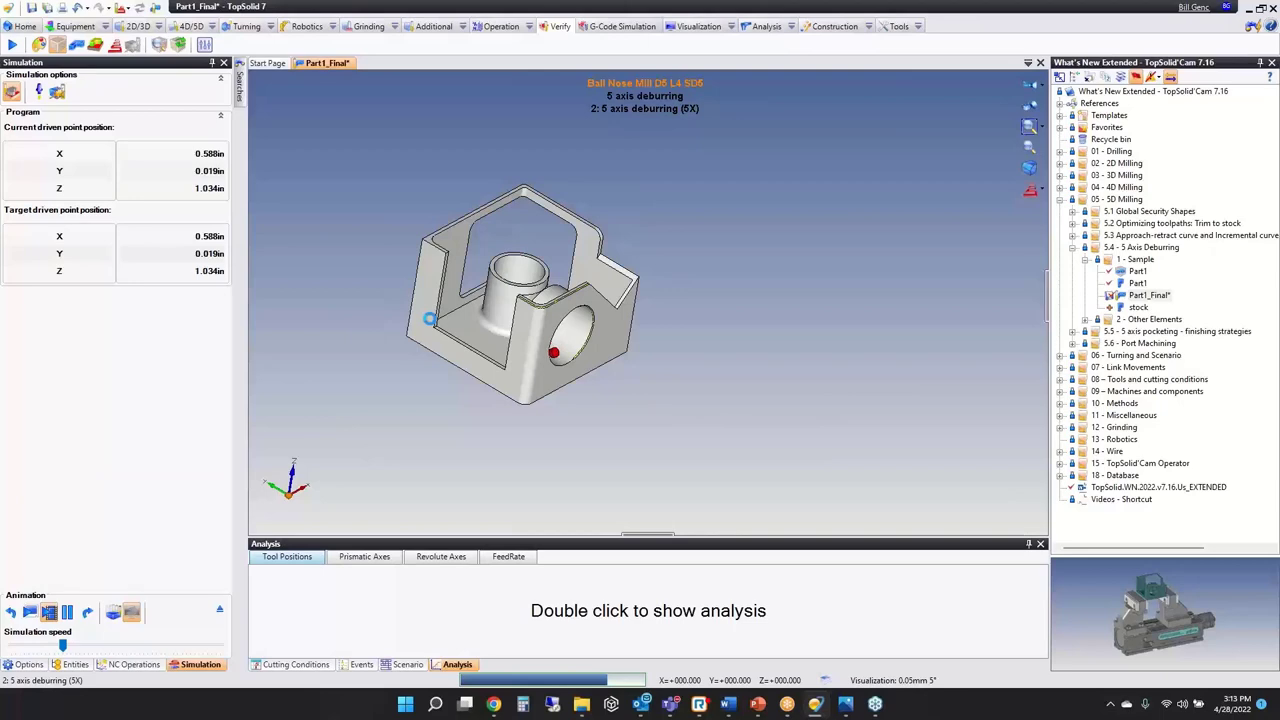
pyautogui.scroll(6, 586, 320)
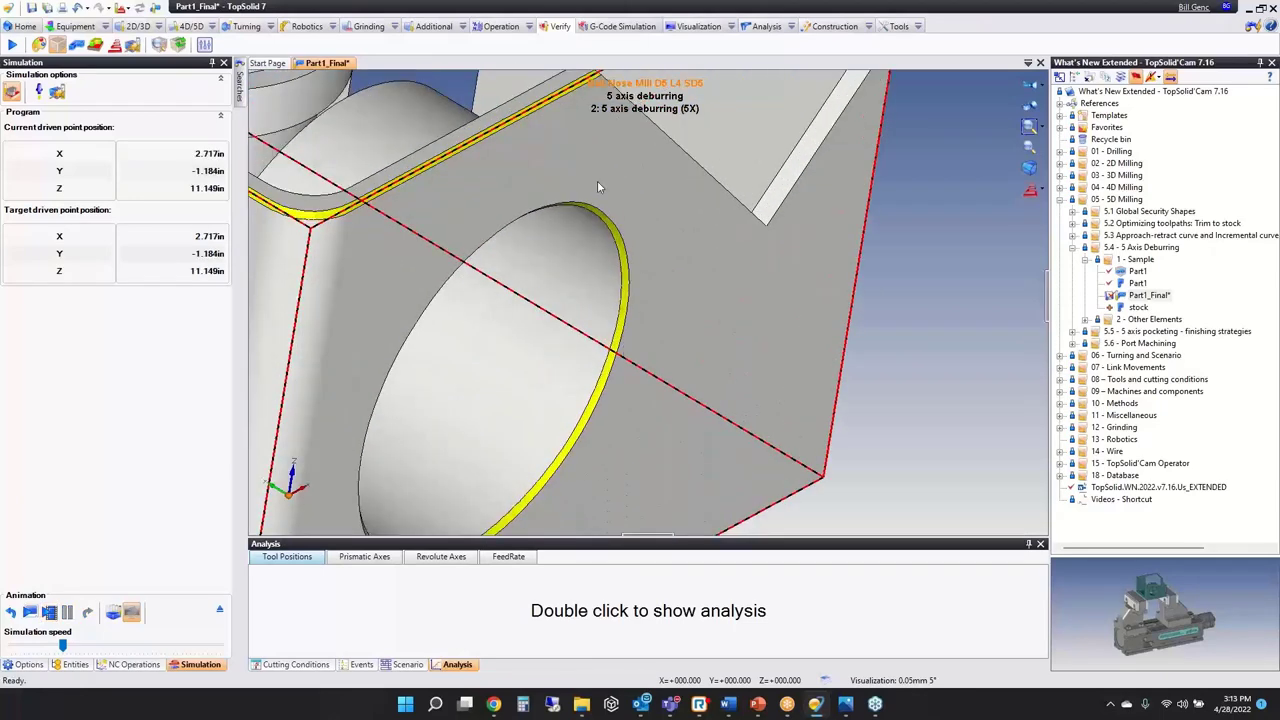
pyautogui.scroll(-3, 596, 300)
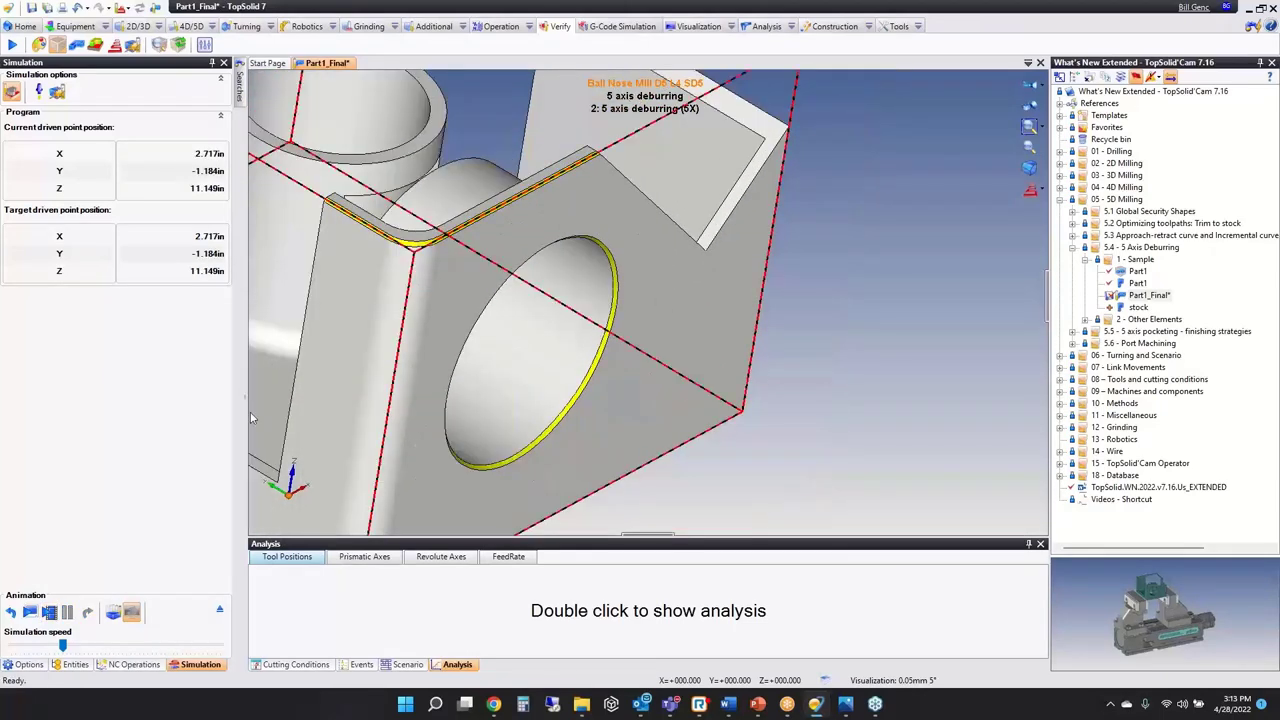
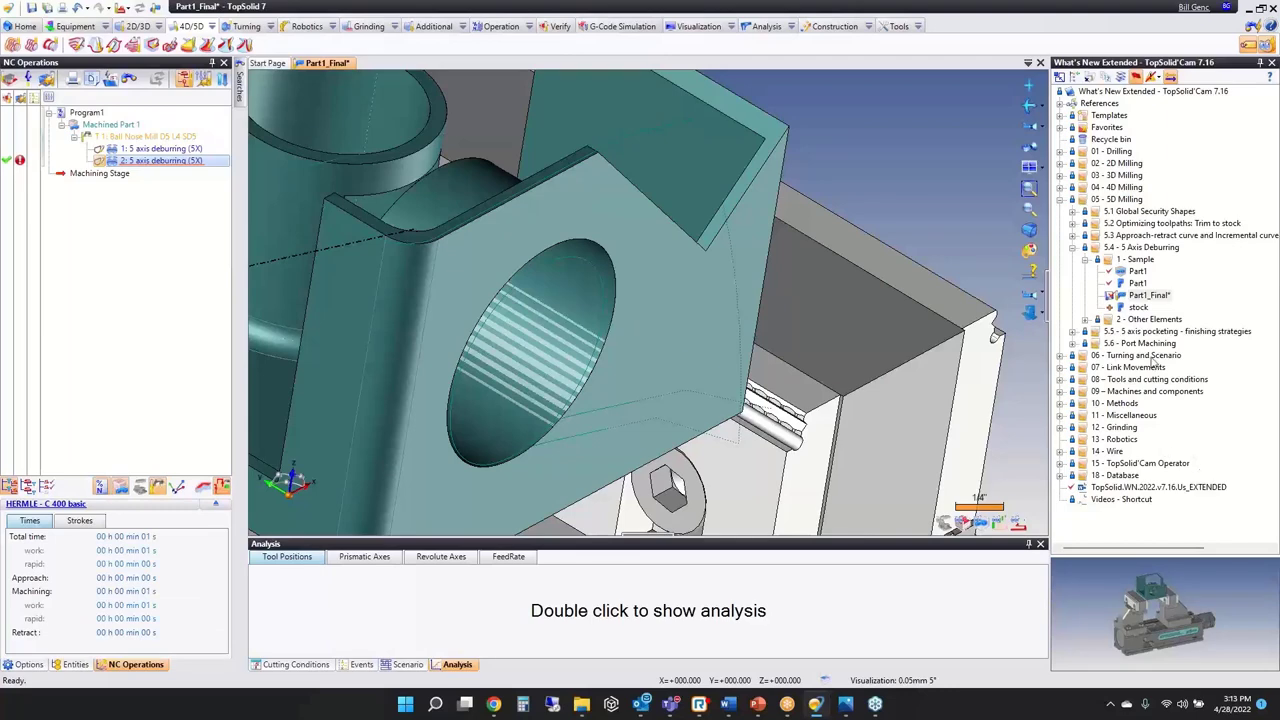
# Step: Create a third 5-axis deburring operation on the edge loop of the window wrapping the part's corner, with Normal to contour tilting
pyautogui.scroll(-5, 758, 256)
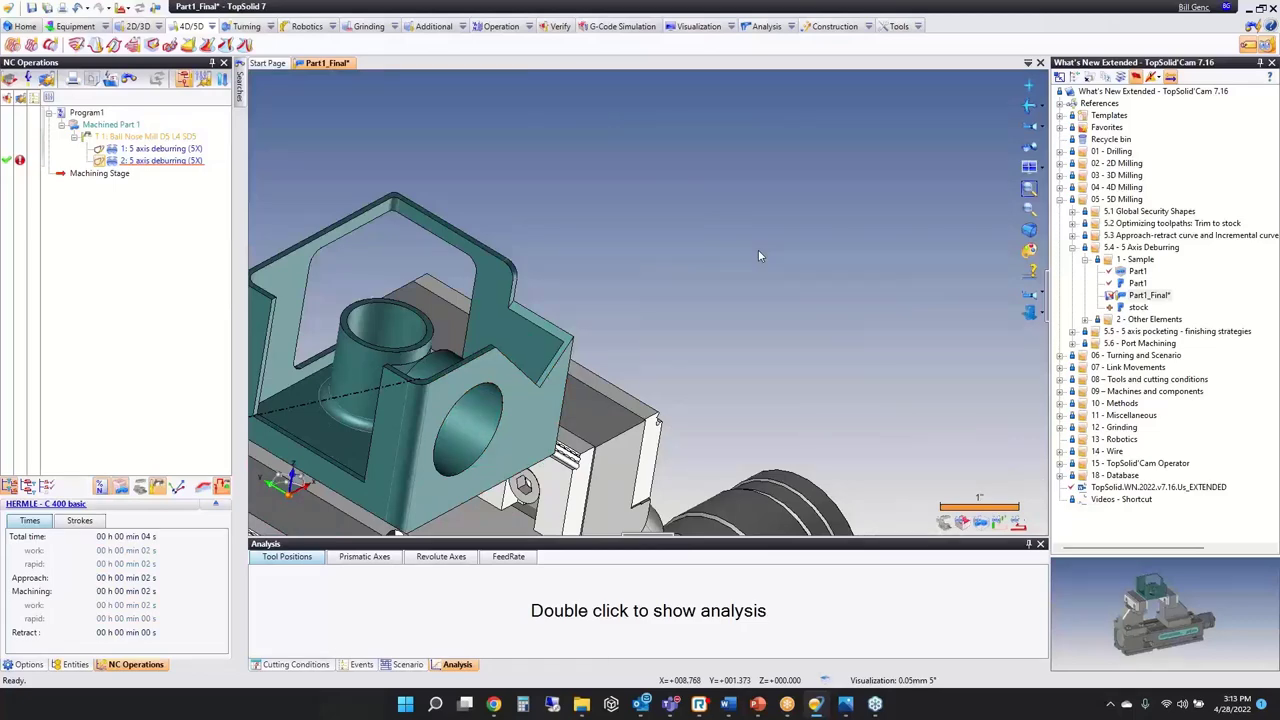
pyautogui.moveTo(674, 252)
pyautogui.mouseDown(button='middle')
pyautogui.moveTo(885, 262)
pyautogui.moveTo(871, 256)
pyautogui.mouseUp(button='middle')
pyautogui.rightClick(871, 256)
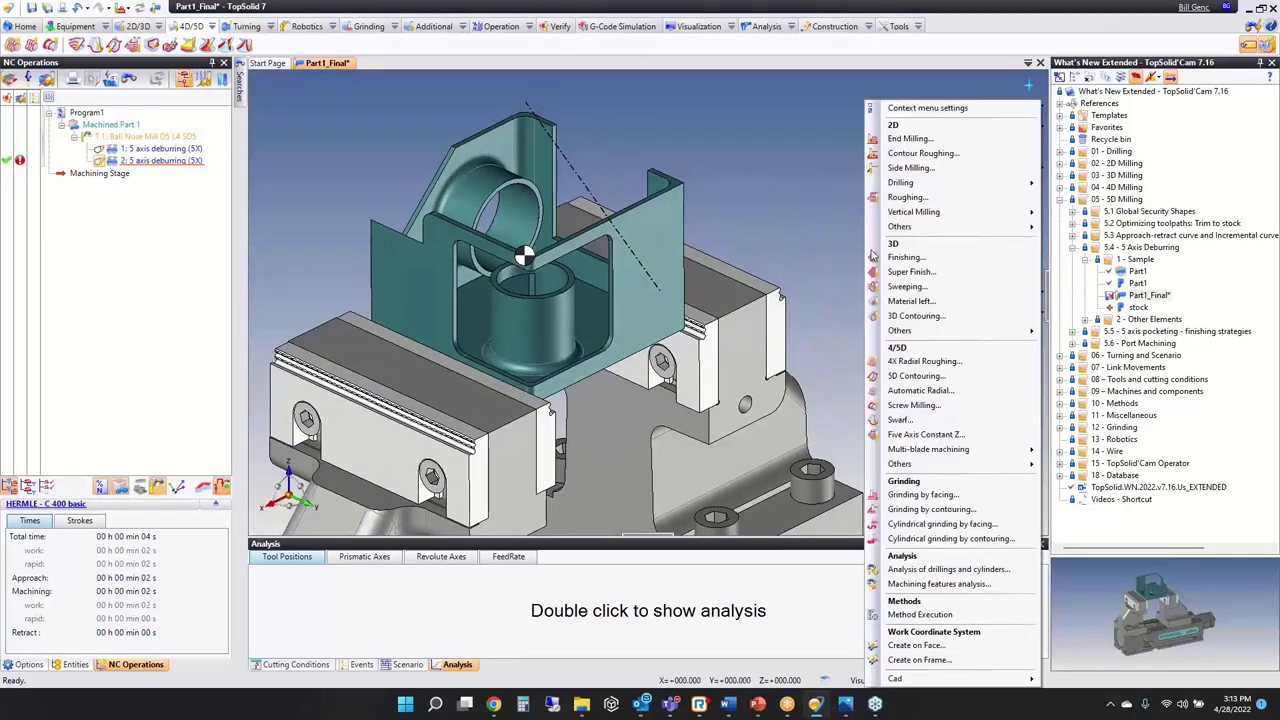
pyautogui.moveTo(953, 468)
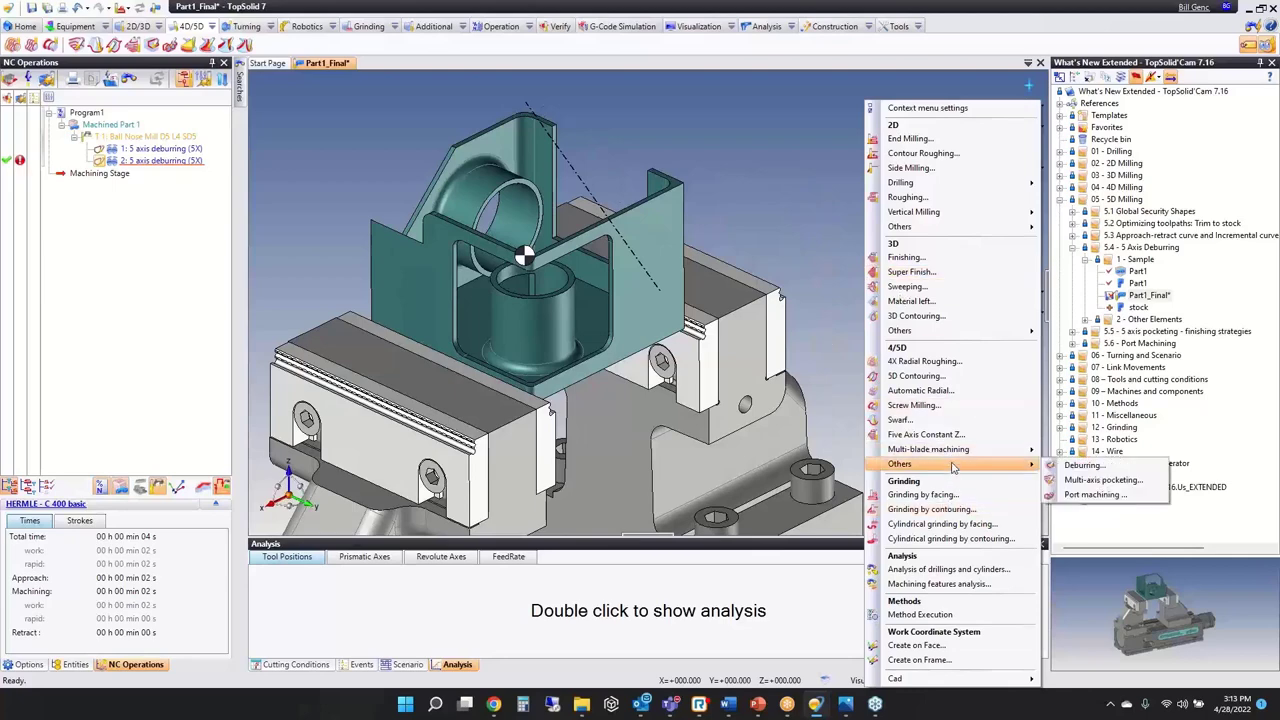
pyautogui.click(1083, 466)
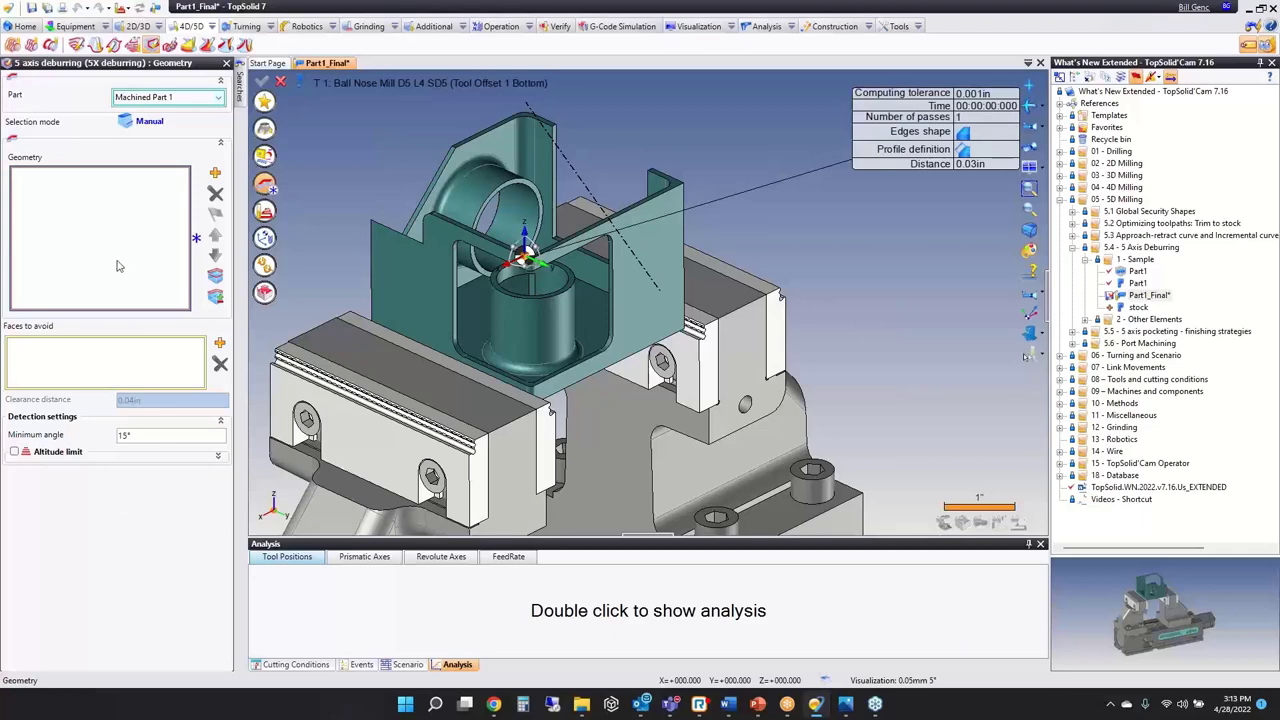
pyautogui.scroll(3, 455, 258)
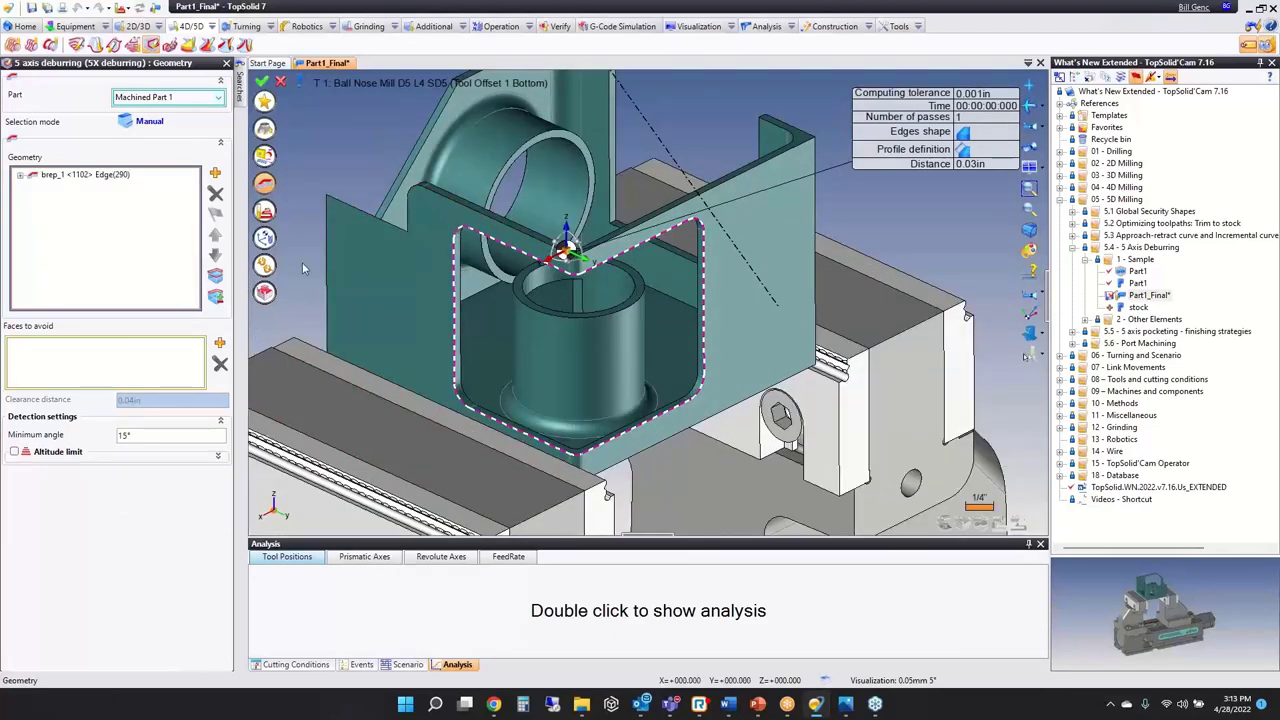
pyautogui.click(265, 265)
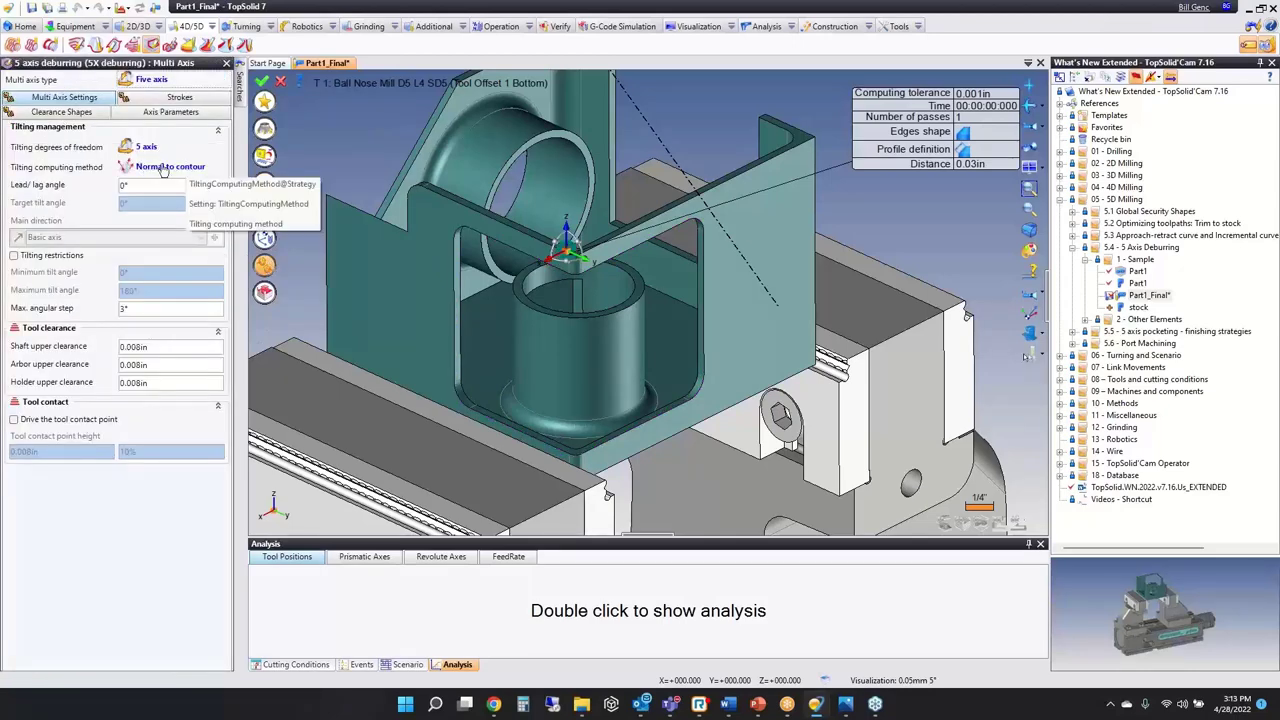
pyautogui.click(261, 82)
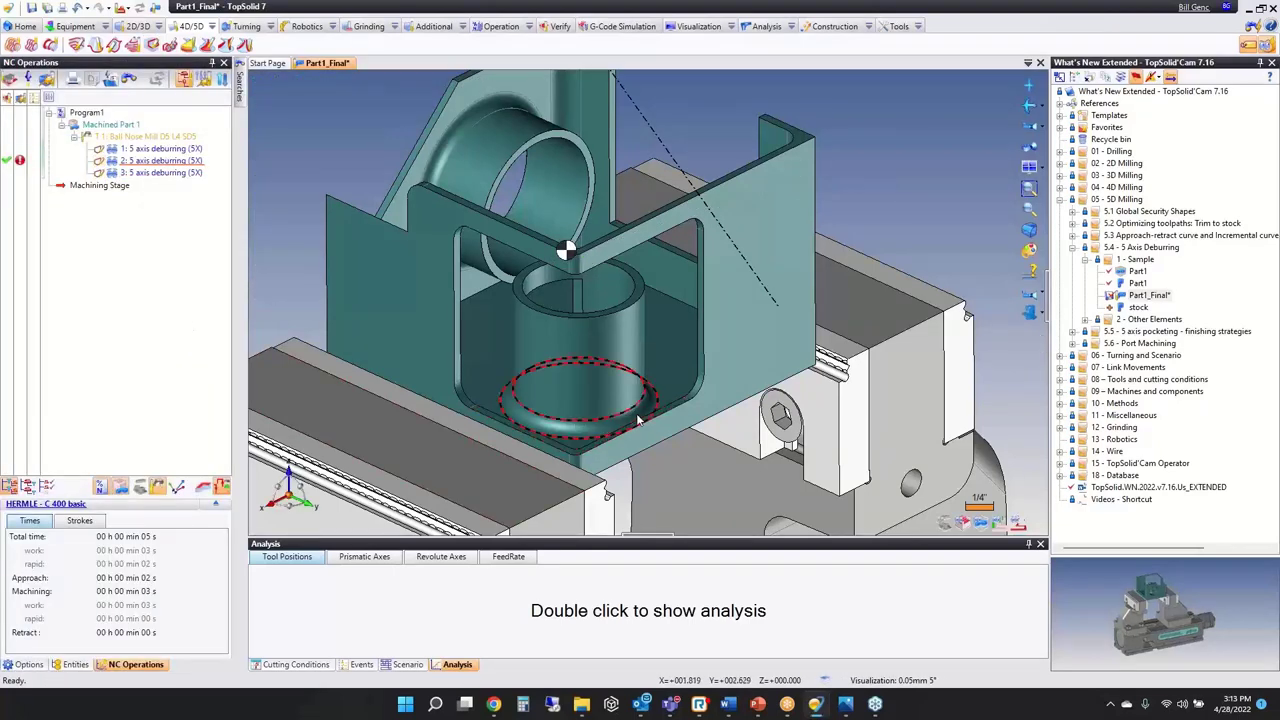
# Step: Simulate the window deburring operation to examine the tool's motion along the edge loop
pyautogui.scroll(-4, 640, 420)
pyautogui.doubleClick(100, 176)
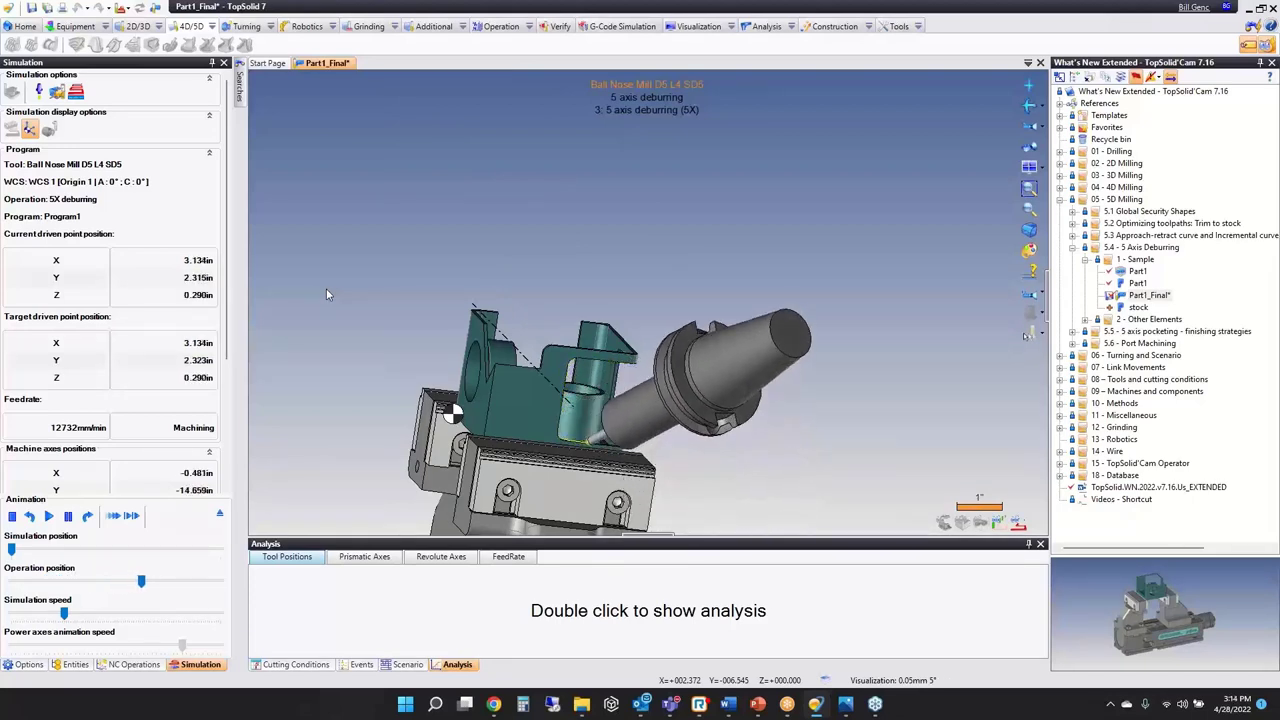
# Step: Replay the window deburring simulation from the start with the whole machine displayed to examine the spindle and table motion
pyautogui.click(12, 516)
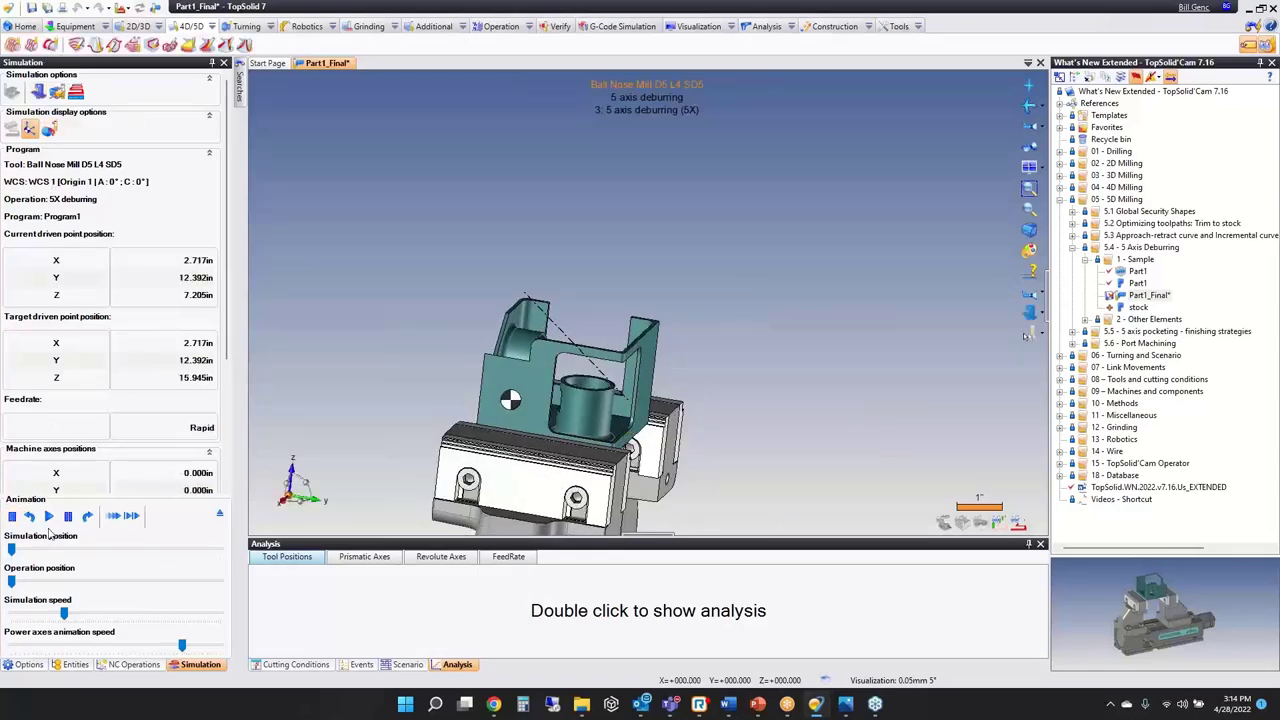
pyautogui.click(48, 516)
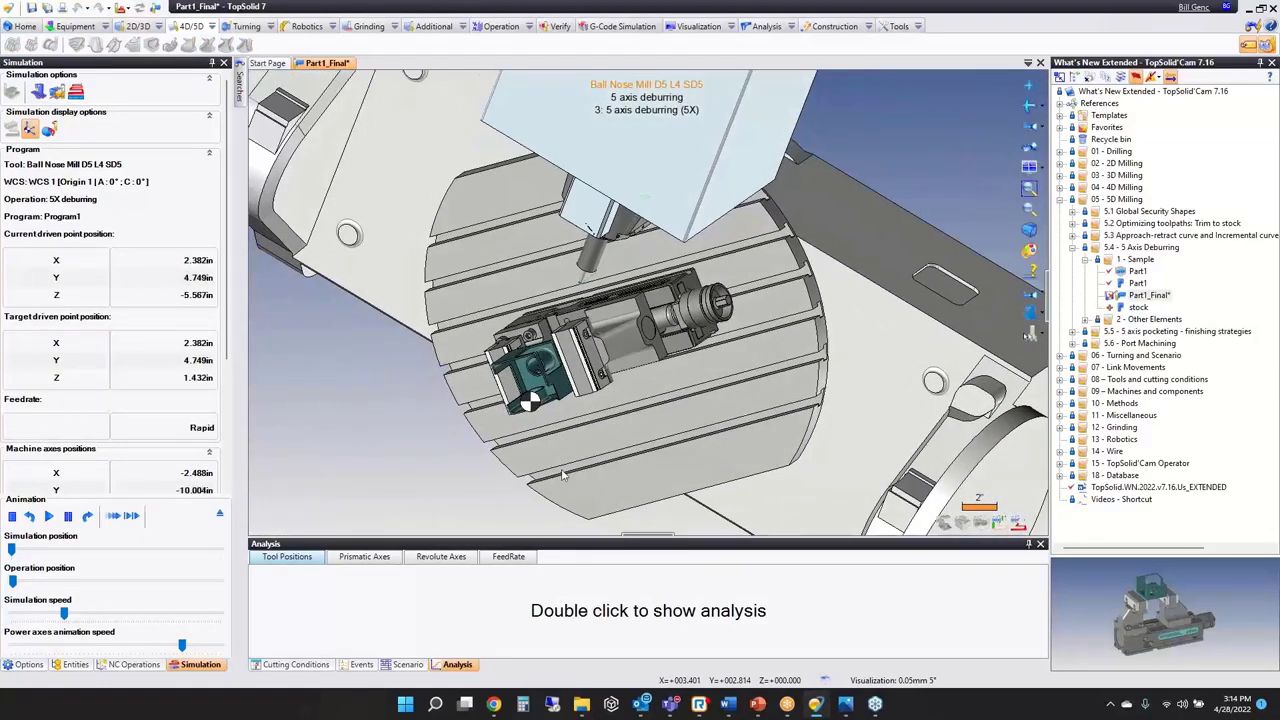
pyautogui.scroll(3, 678, 384)
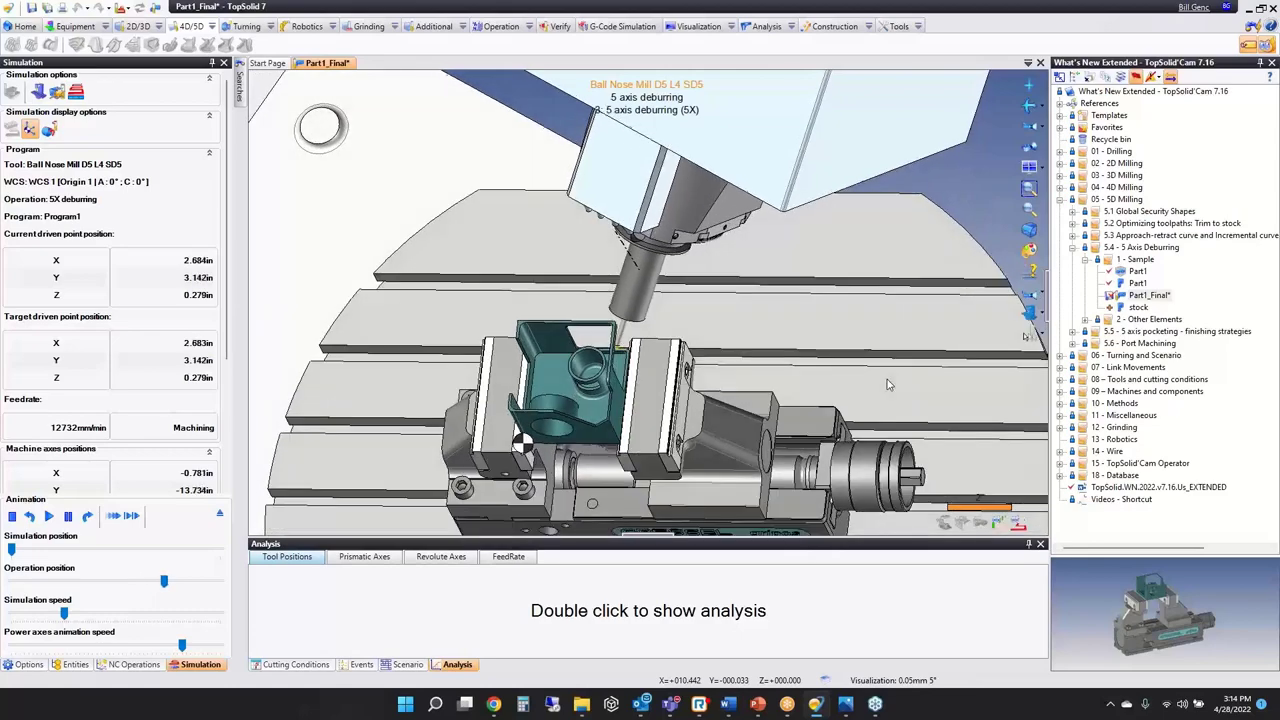
pyautogui.press('Escape')
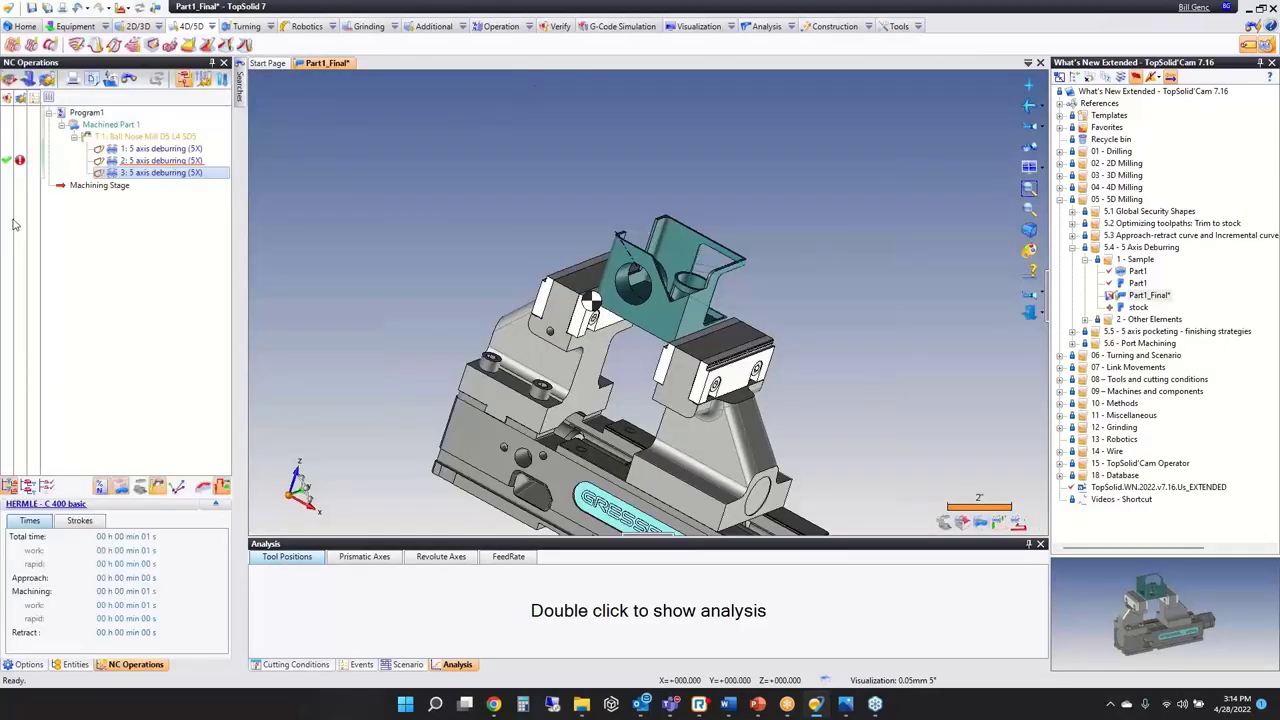
# Step: Edit the third deburring operation to restrict its tilting to a minimum angle of 40° and a maximum of 80°
pyautogui.doubleClick(222, 173)
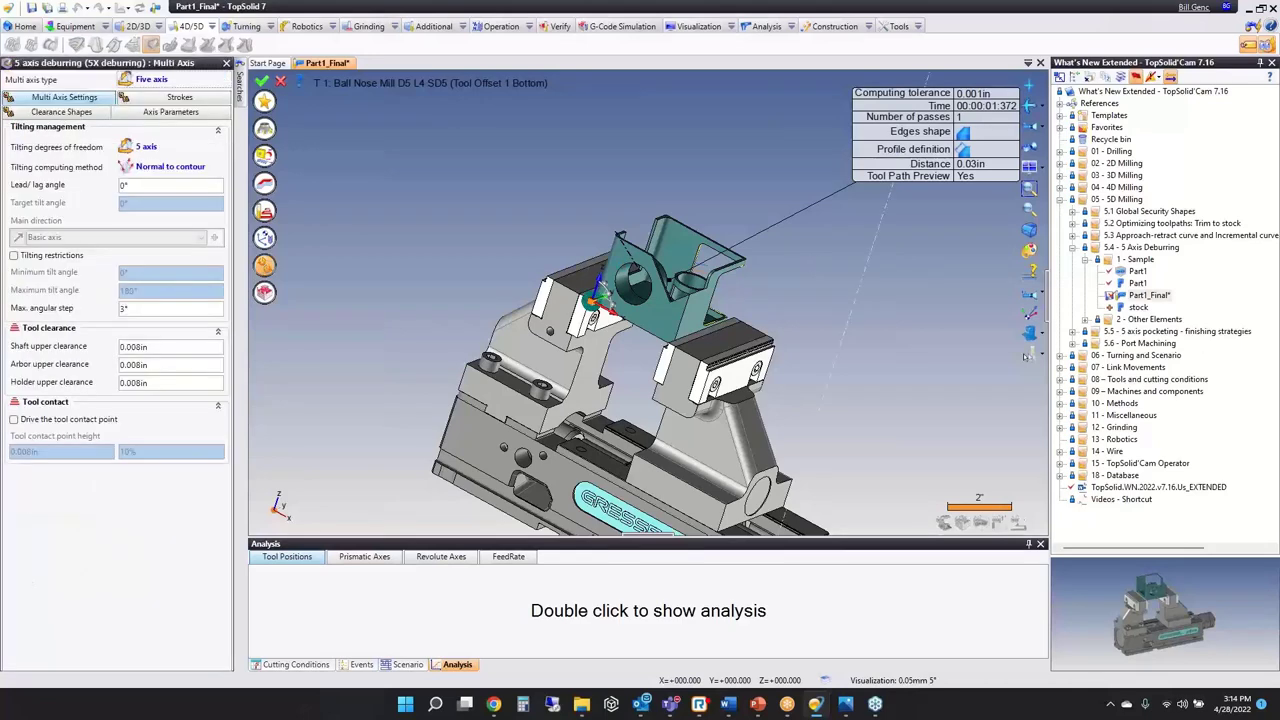
pyautogui.click(15, 256)
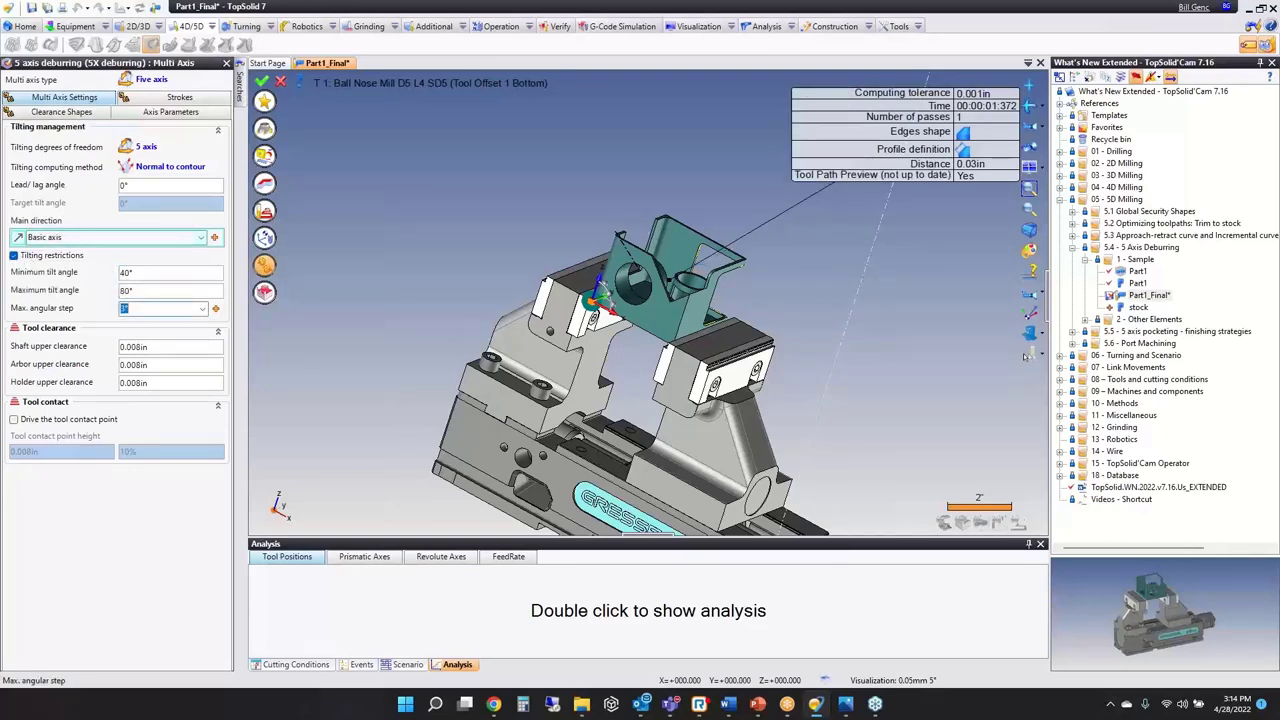
pyautogui.click(262, 80)
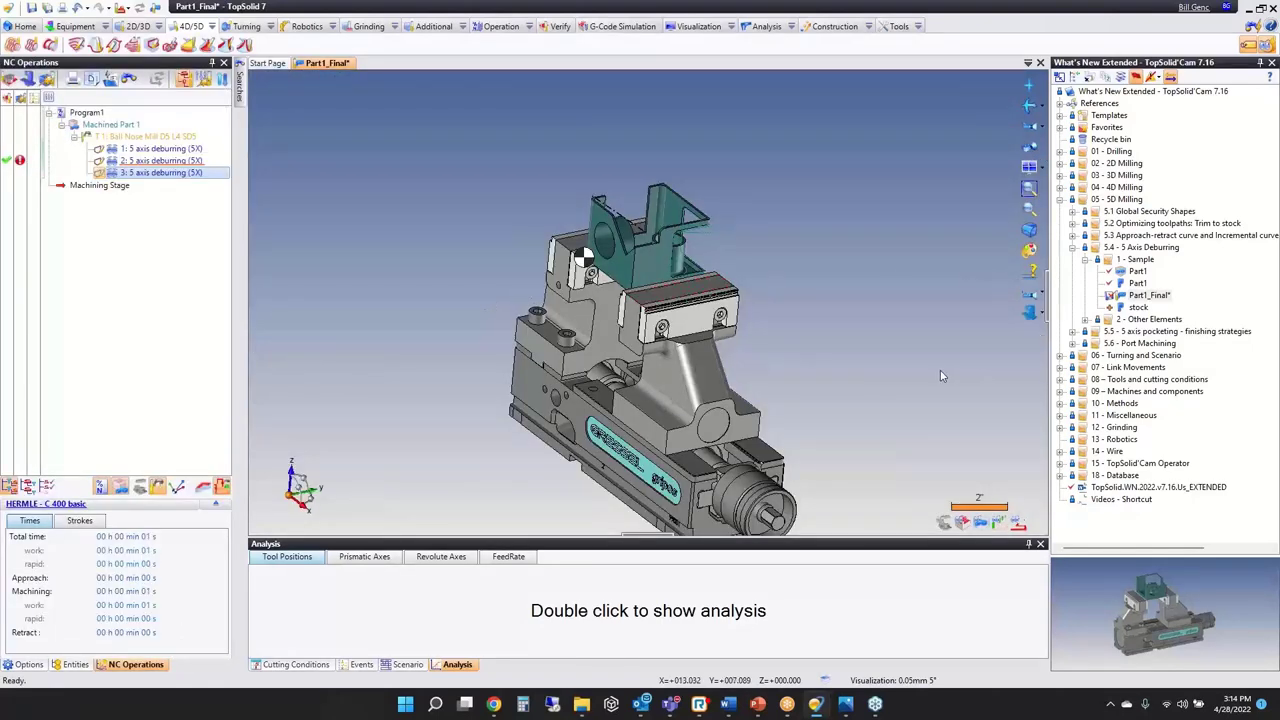
# Step: Start a fourth 5-axis deburring operation using tool T2, Lollipop Mill D.1875 SD.125
pyautogui.scroll(3, 748, 355)
pyautogui.scroll(-2, 668, 320)
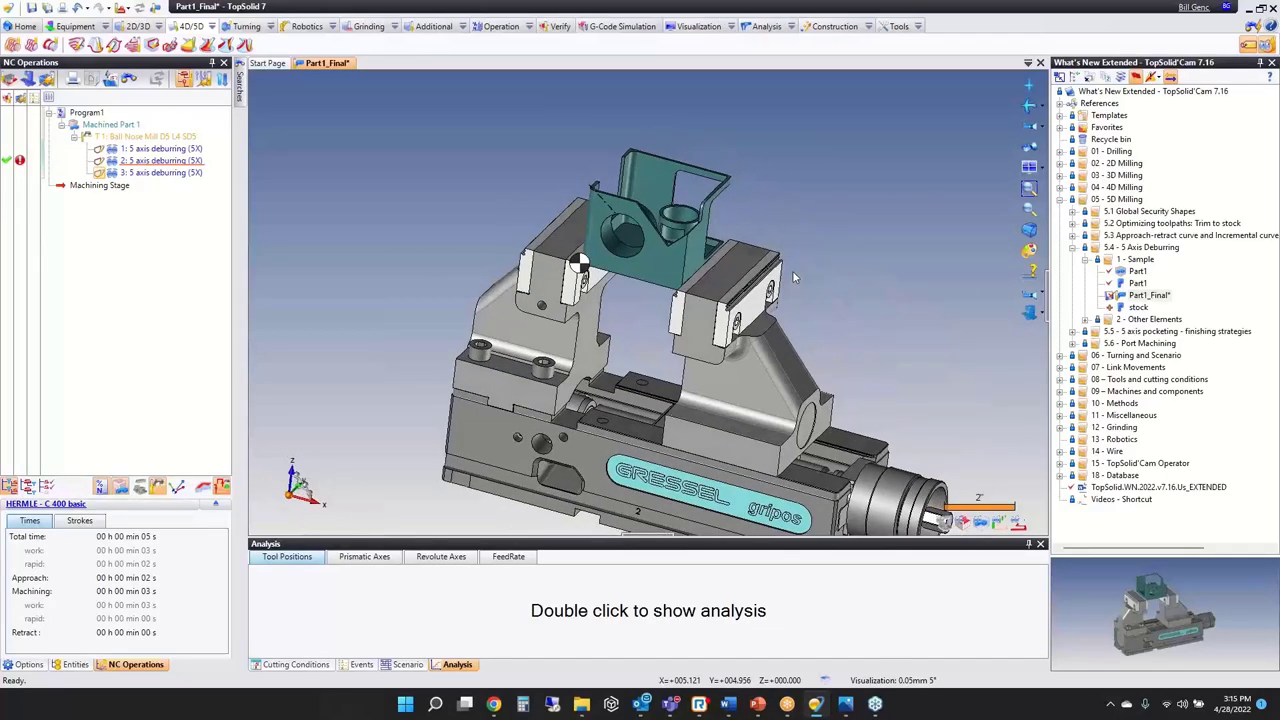
pyautogui.rightClick(464, 152)
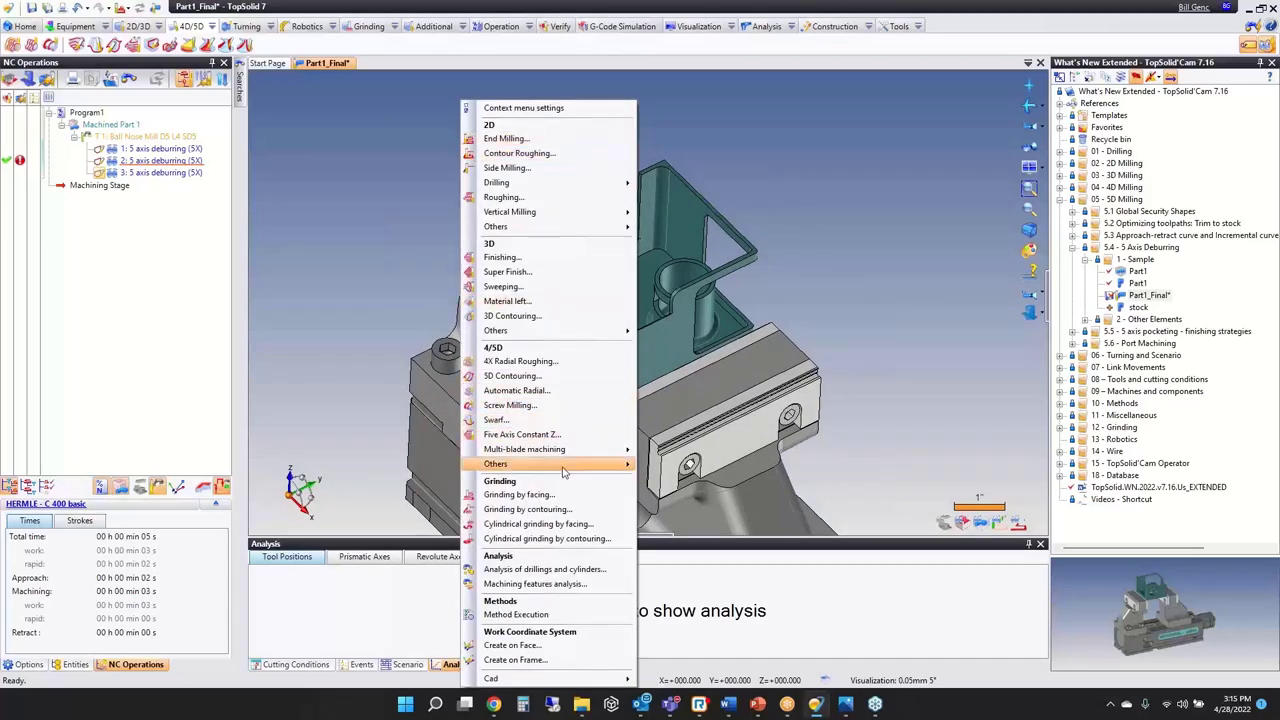
pyautogui.moveTo(563, 468)
pyautogui.click(676, 466)
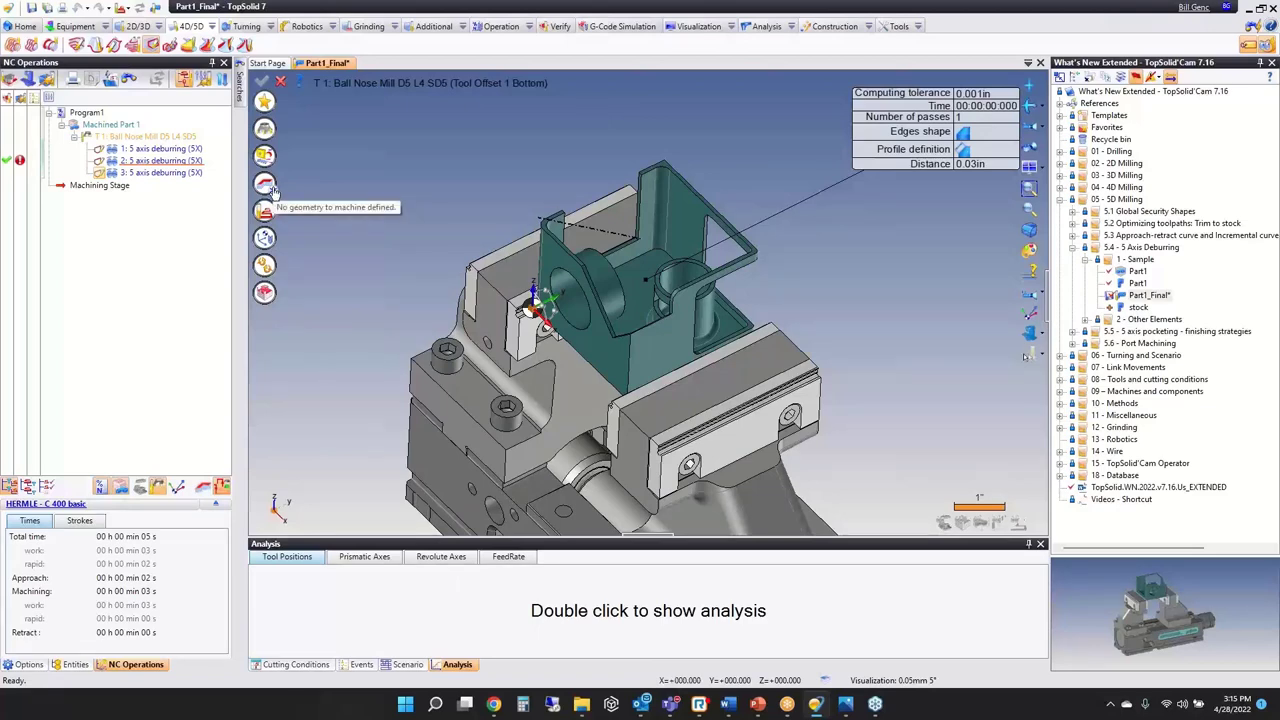
pyautogui.click(264, 130)
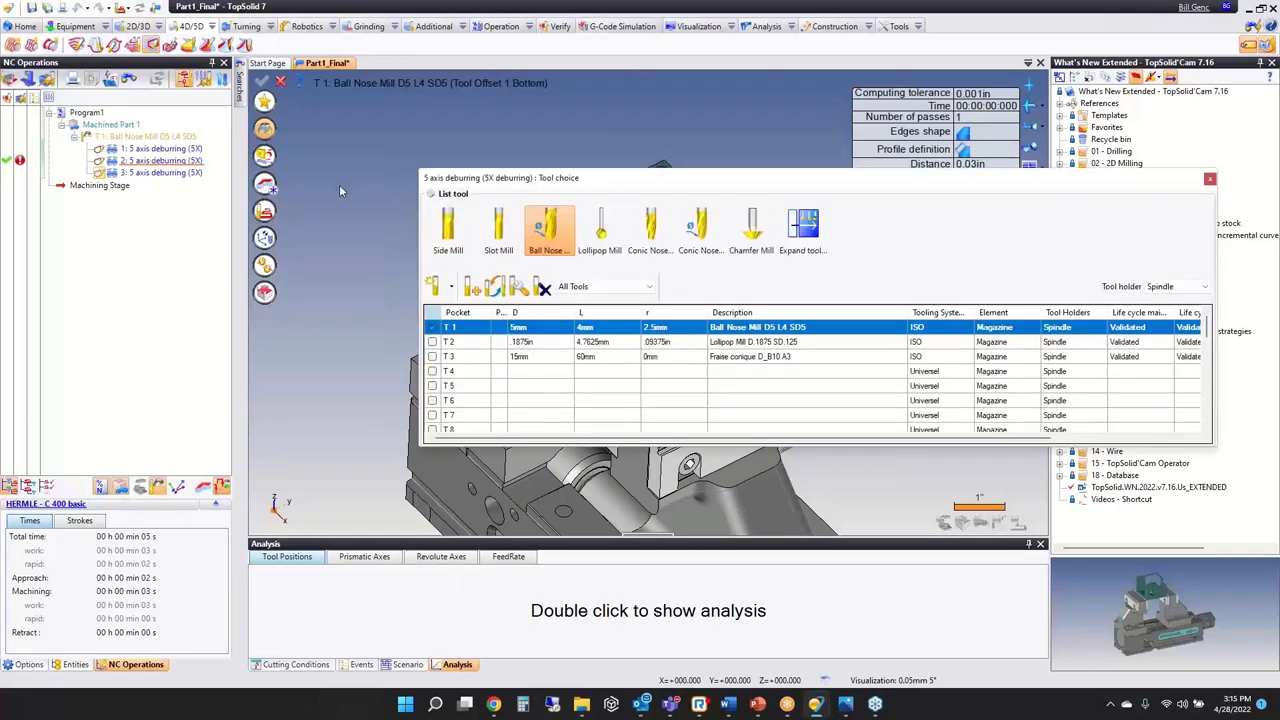
pyautogui.click(432, 343)
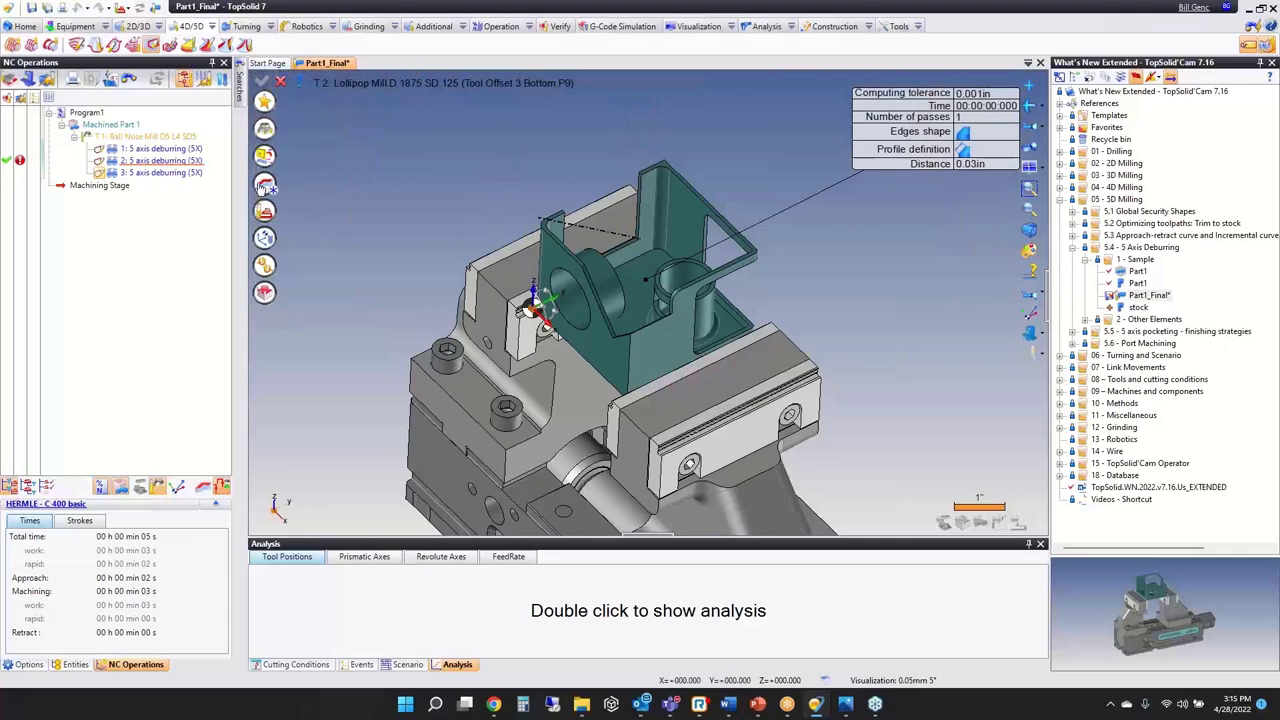
# Step: Enable the altitude limit, setting the maximum to the minimal value of the side wall's upper face and the minimum to that of its hole face
pyautogui.click(264, 292)
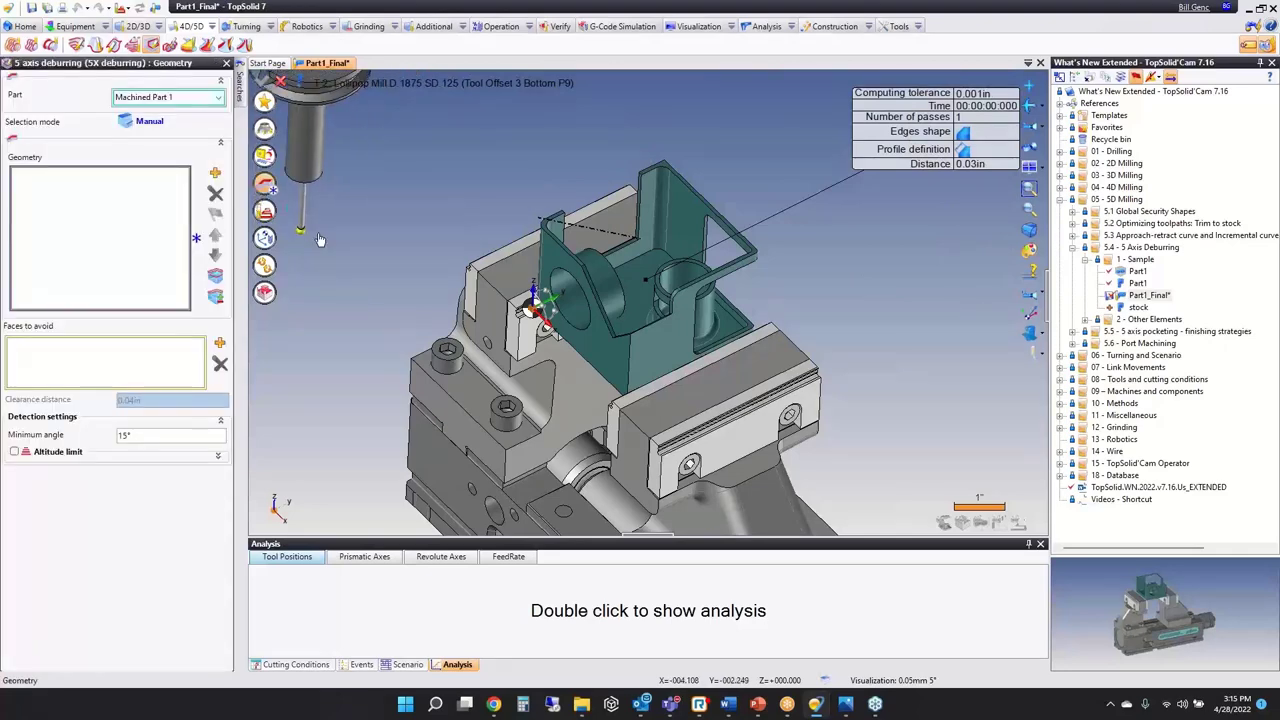
pyautogui.click(13, 452)
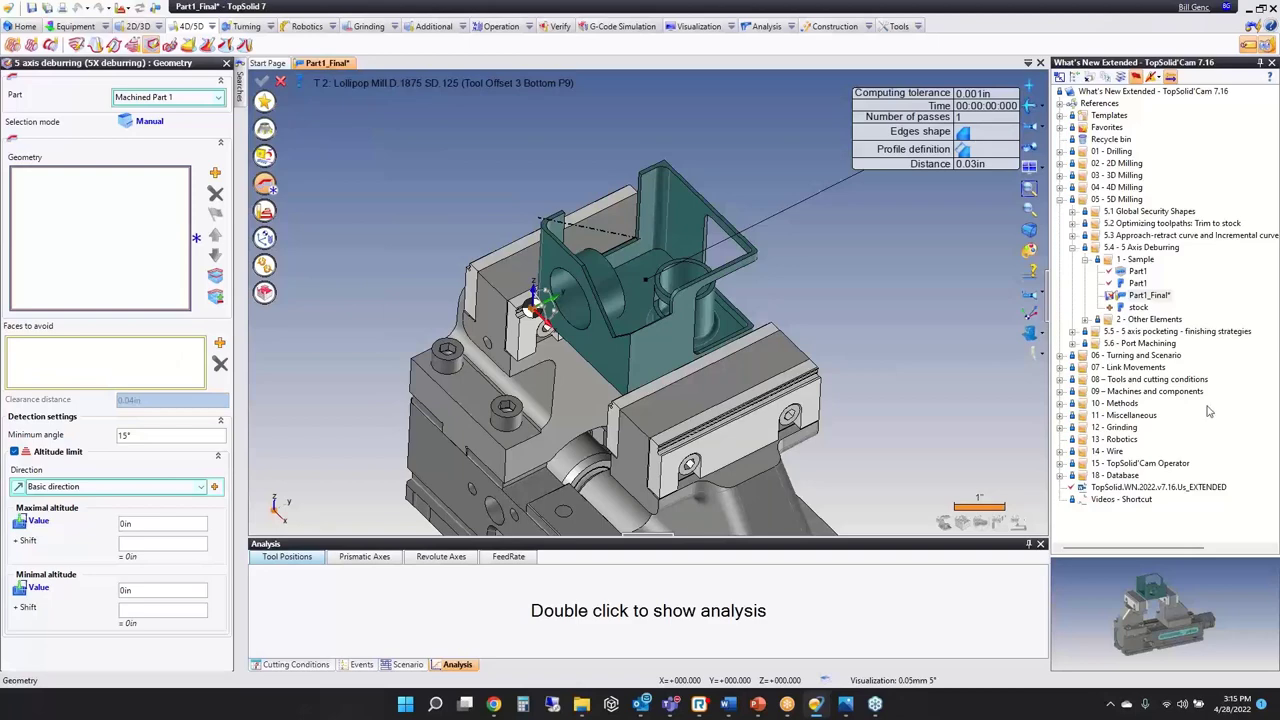
pyautogui.click(43, 530)
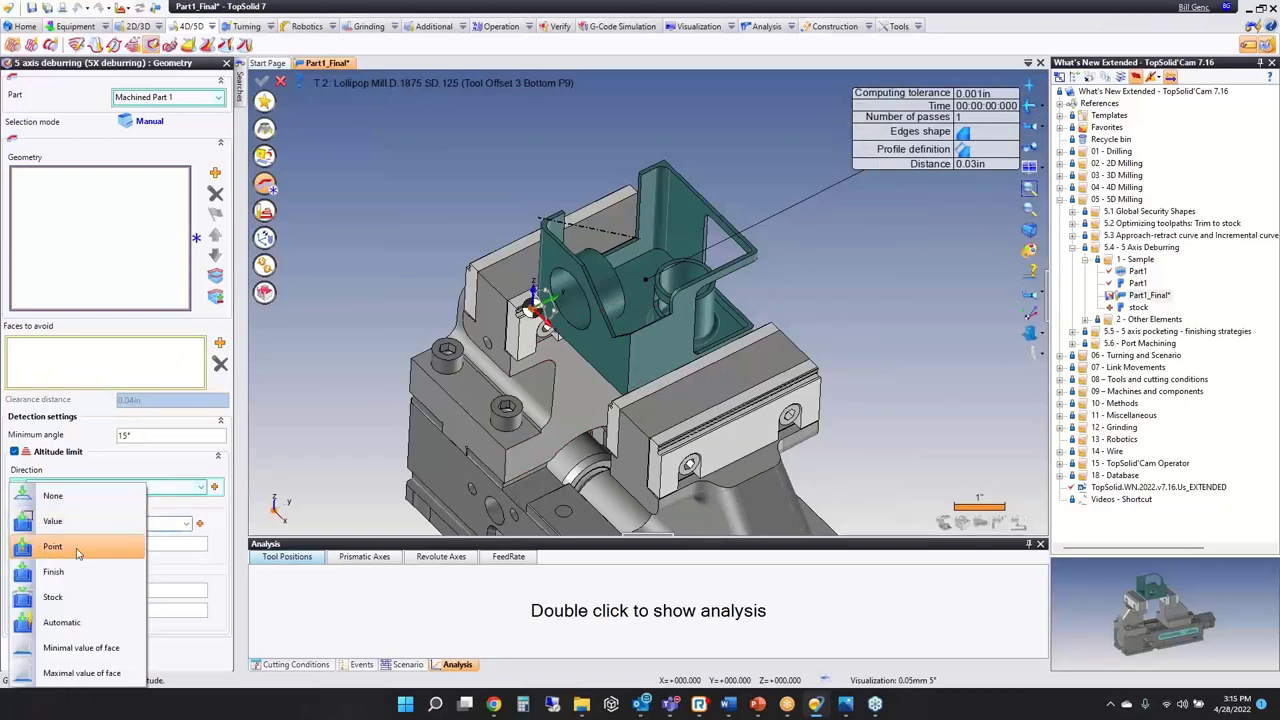
pyautogui.click(83, 650)
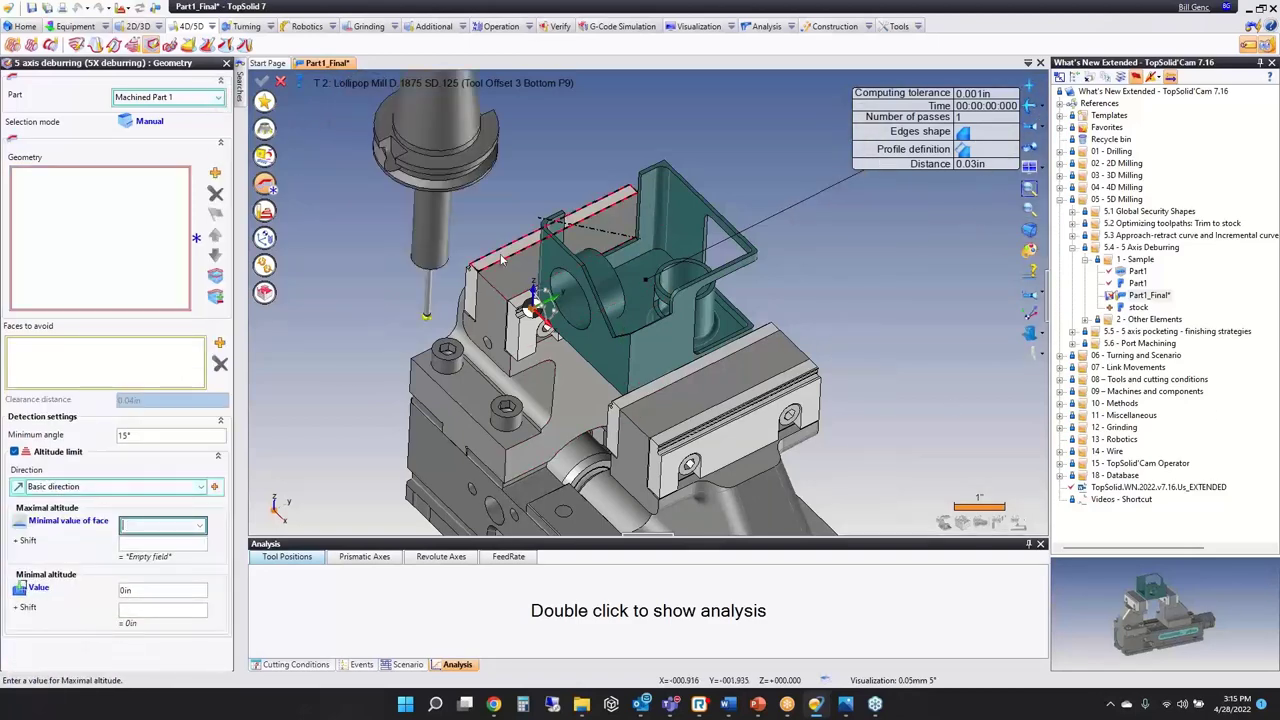
pyautogui.click(565, 250)
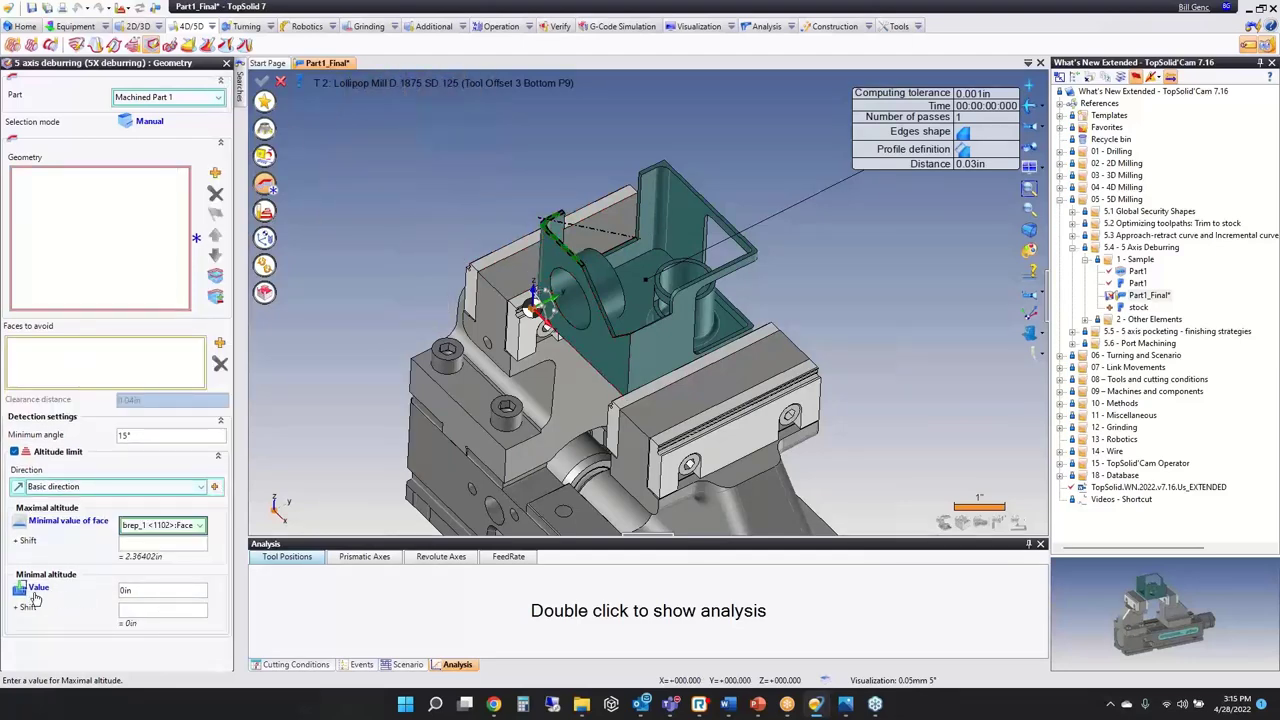
pyautogui.click(35, 596)
pyautogui.click(72, 648)
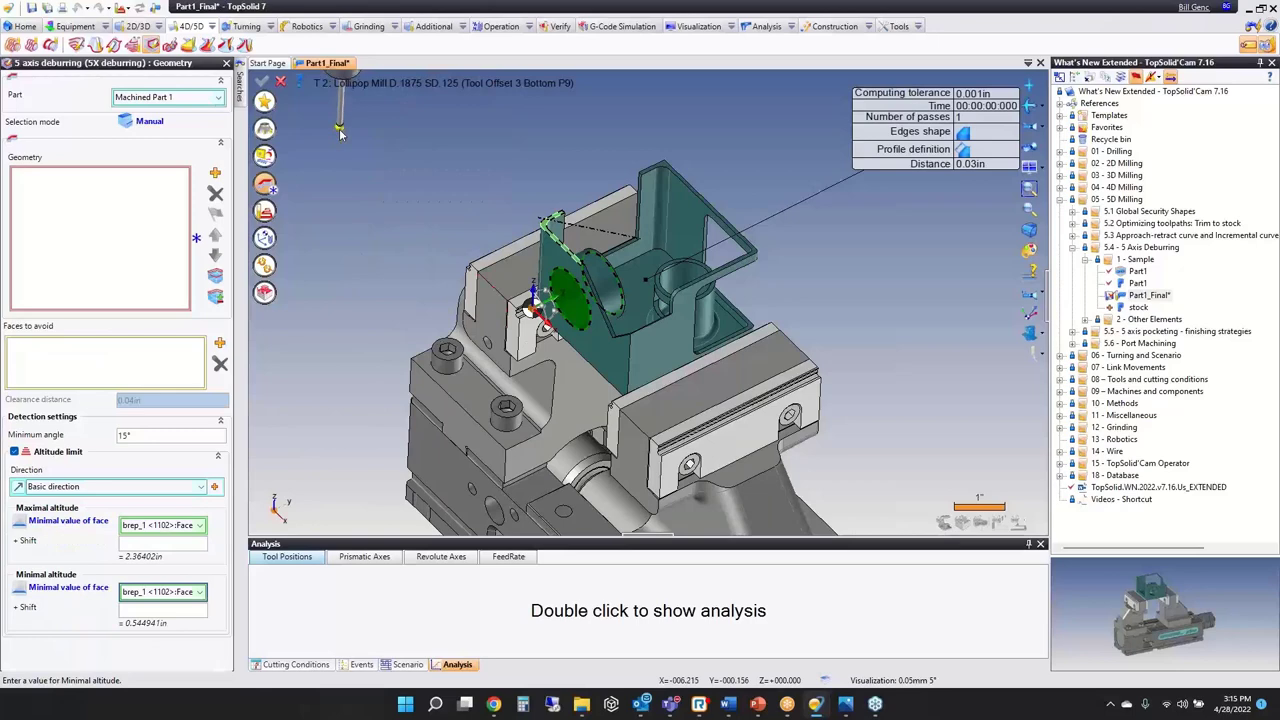
# Step: Detect the edges within the altitude limits, and redo the detection with the cylindrical boss's top ring face as the minimum altitude
pyautogui.click(216, 300)
pyautogui.scroll(6, 643, 300)
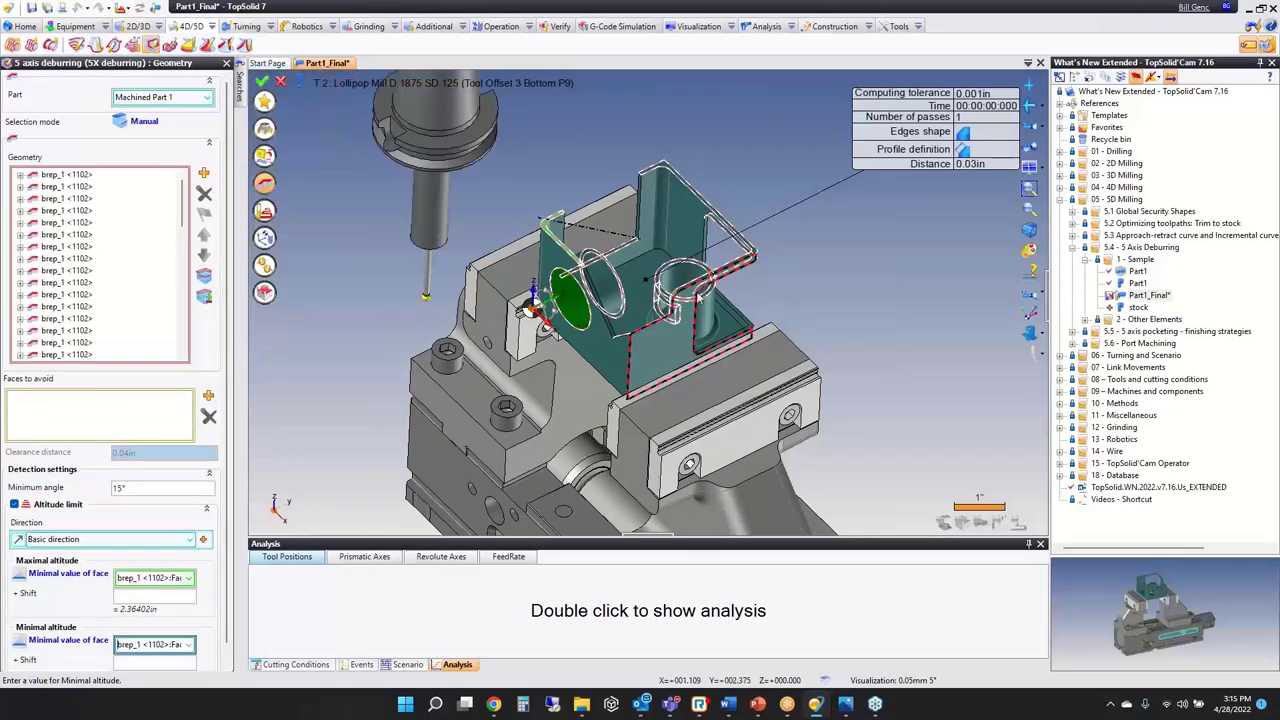
pyautogui.moveTo(643, 300)
pyautogui.mouseDown(button='middle')
pyautogui.moveTo(626, 234)
pyautogui.moveTo(624, 288)
pyautogui.mouseUp(button='middle')
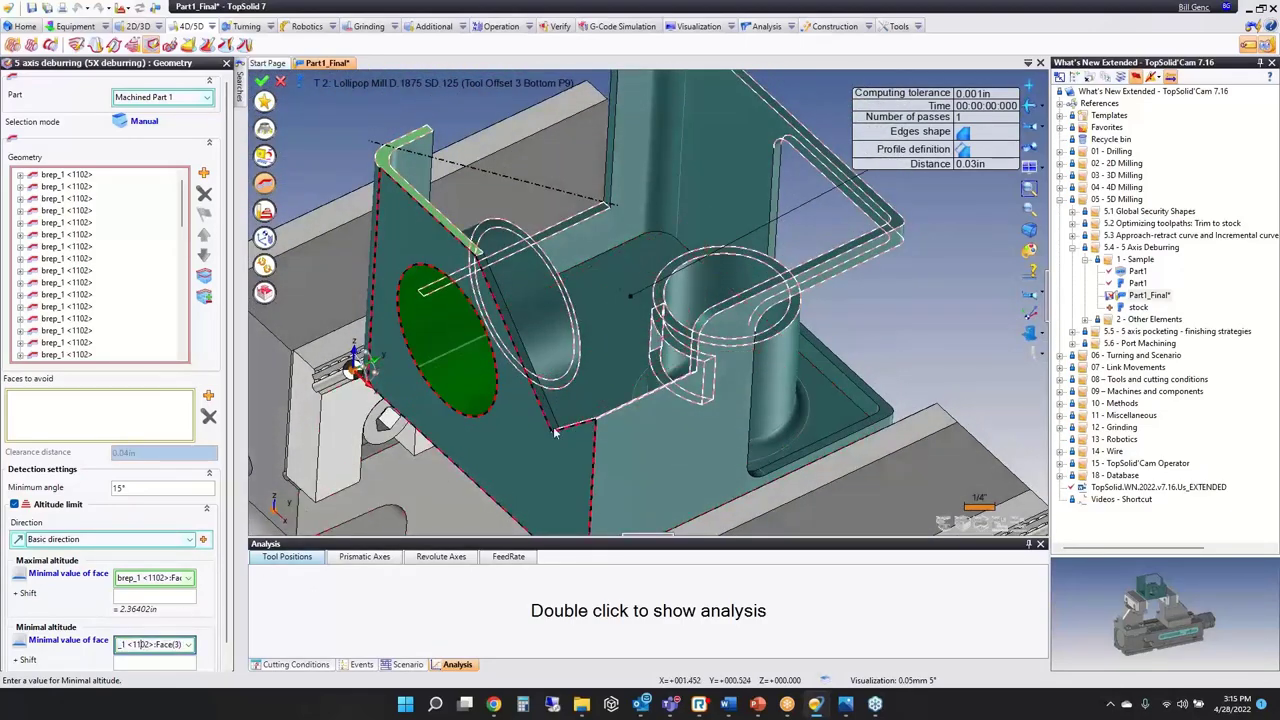
pyautogui.click(662, 294)
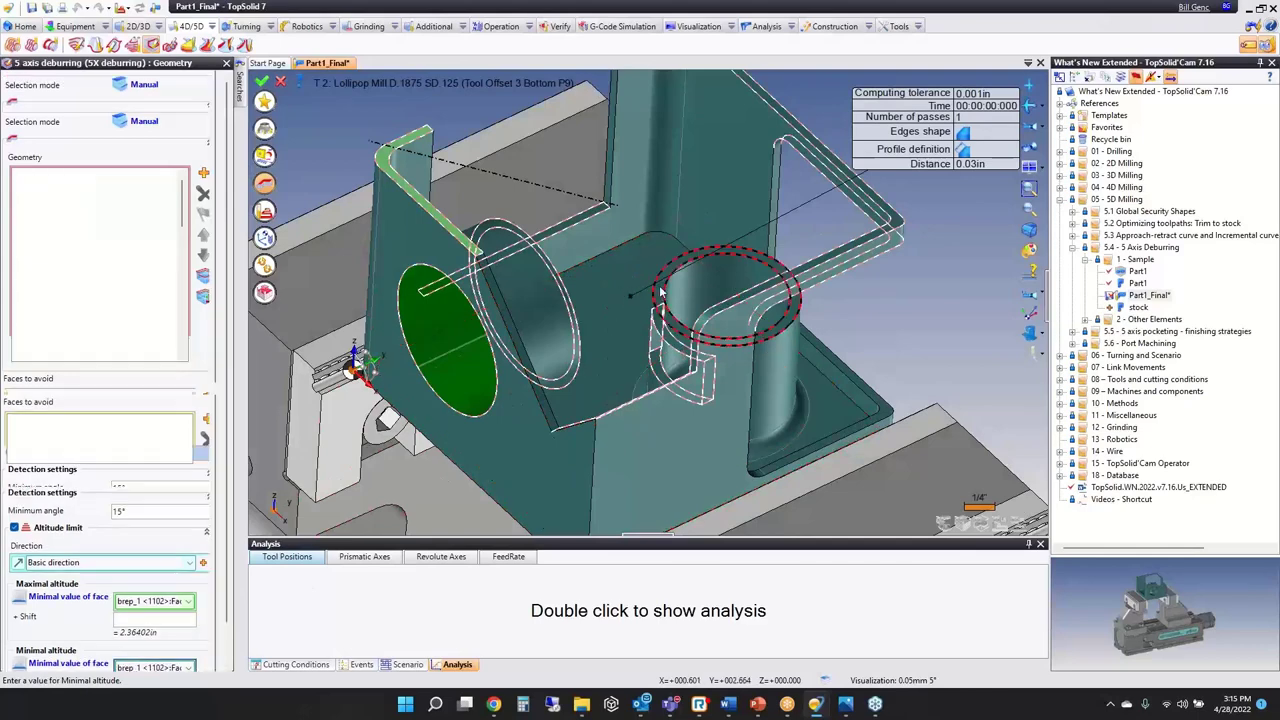
pyautogui.click(205, 299)
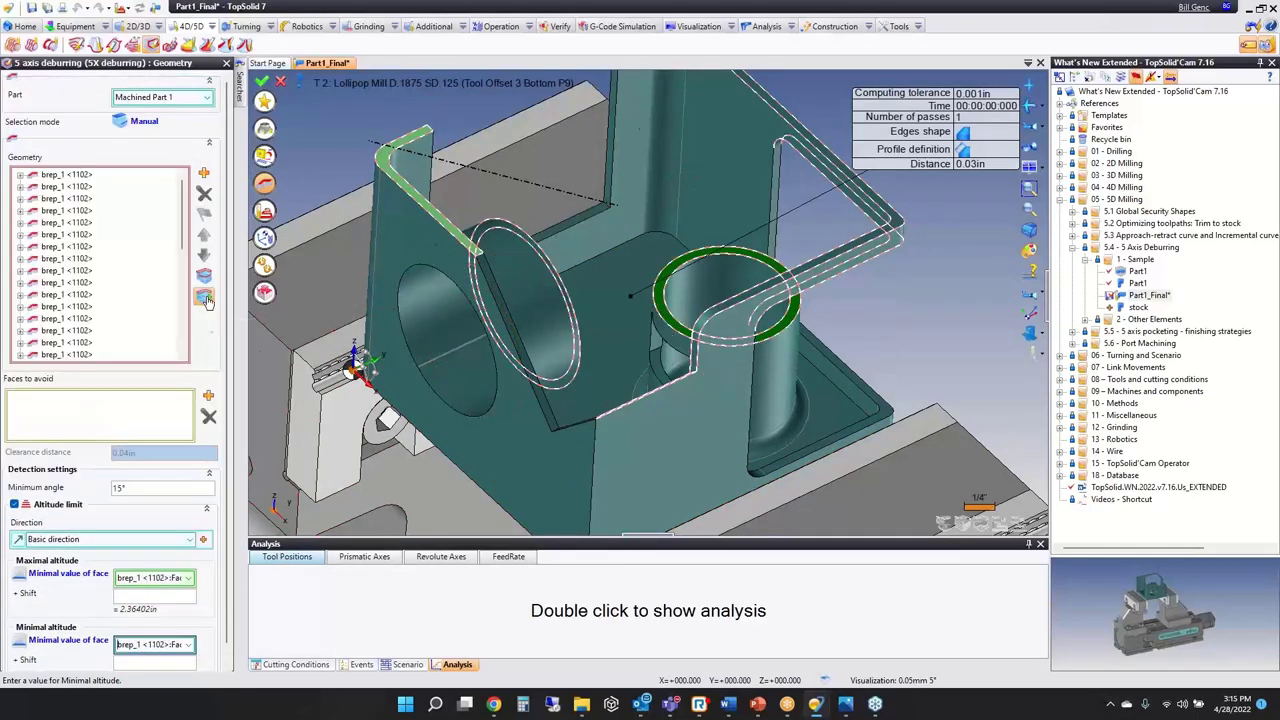
pyautogui.scroll(-2, 439, 255)
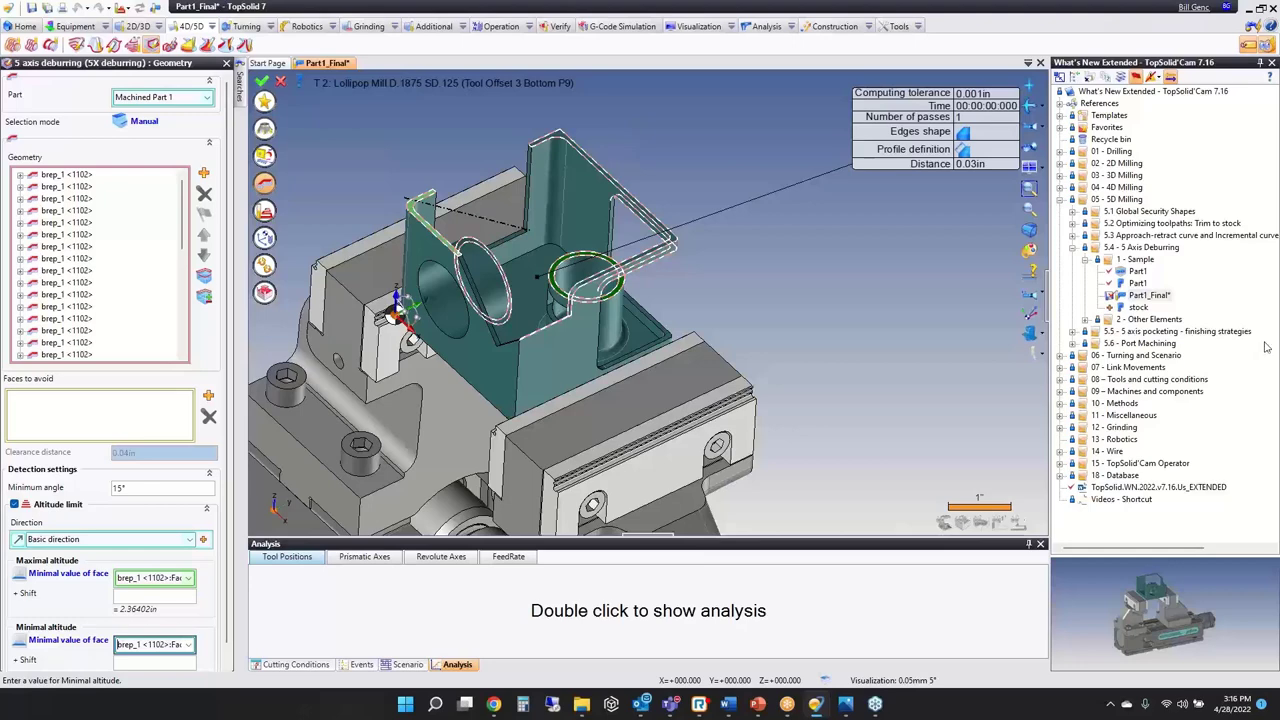
# Step: Restrict the lollipop mill operation's tilting to between 0° and 75° and create the deburring operation
pyautogui.click(261, 81)
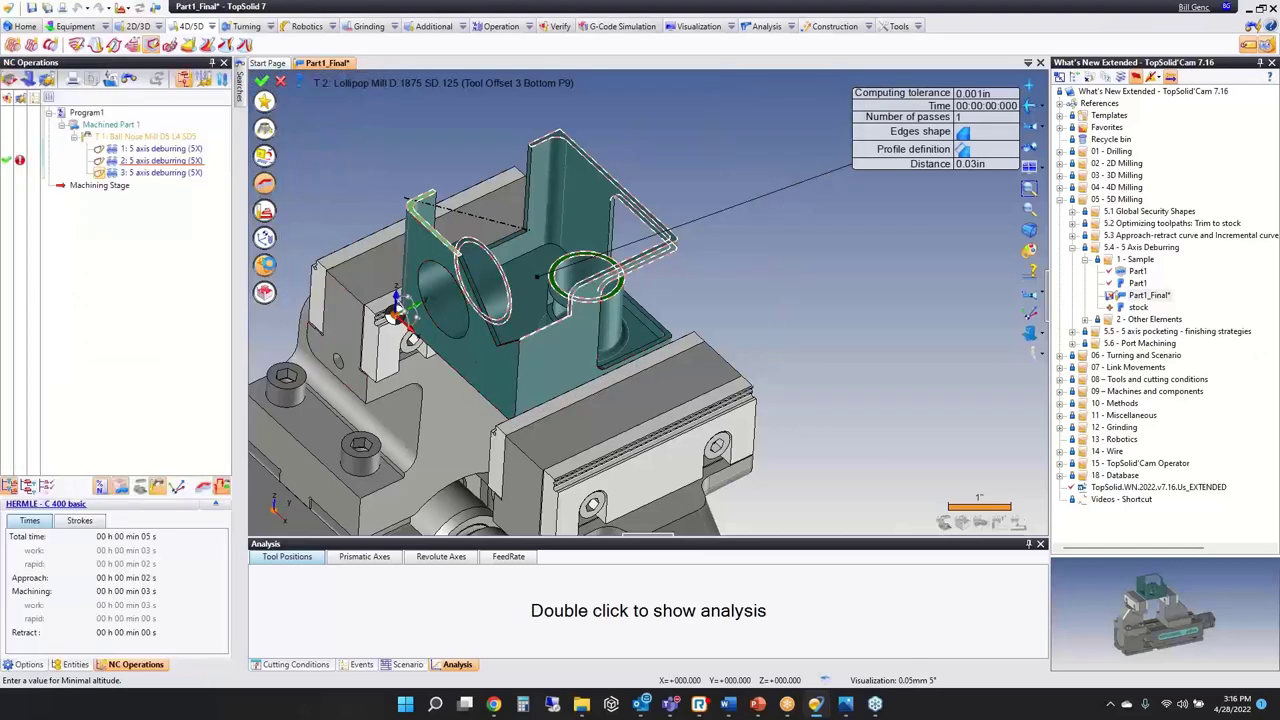
pyautogui.click(266, 266)
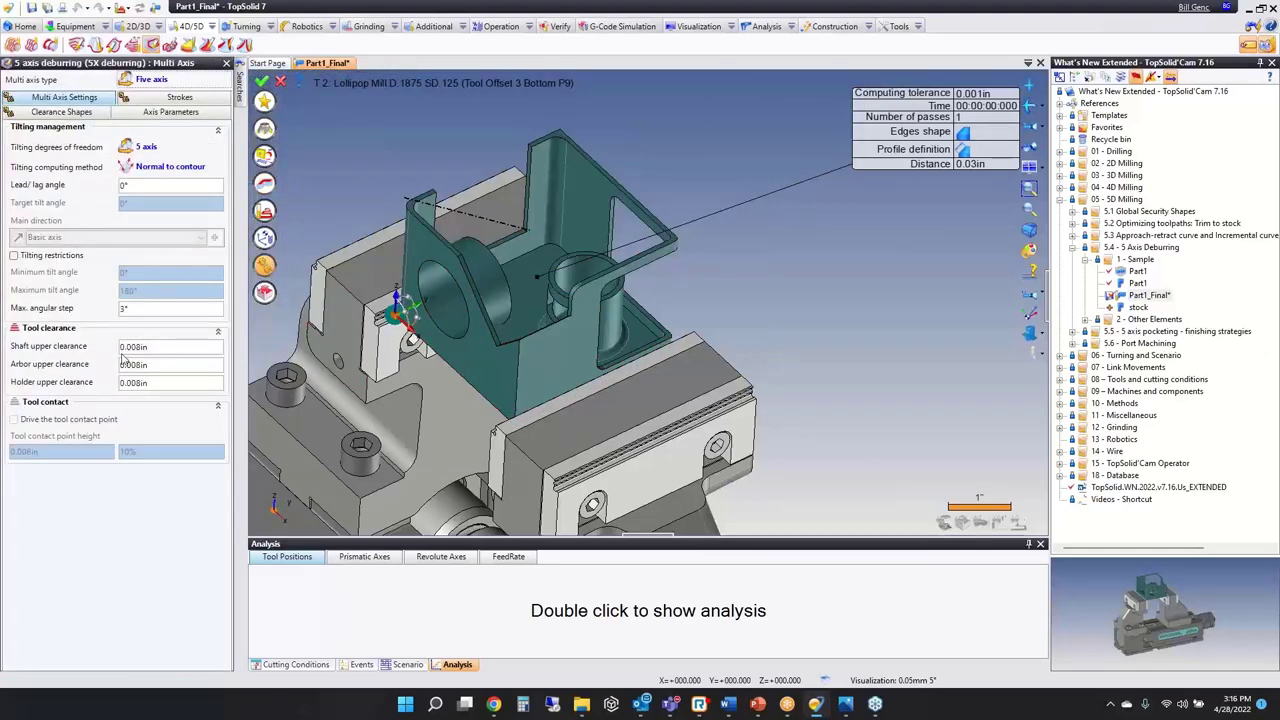
pyautogui.click(15, 255)
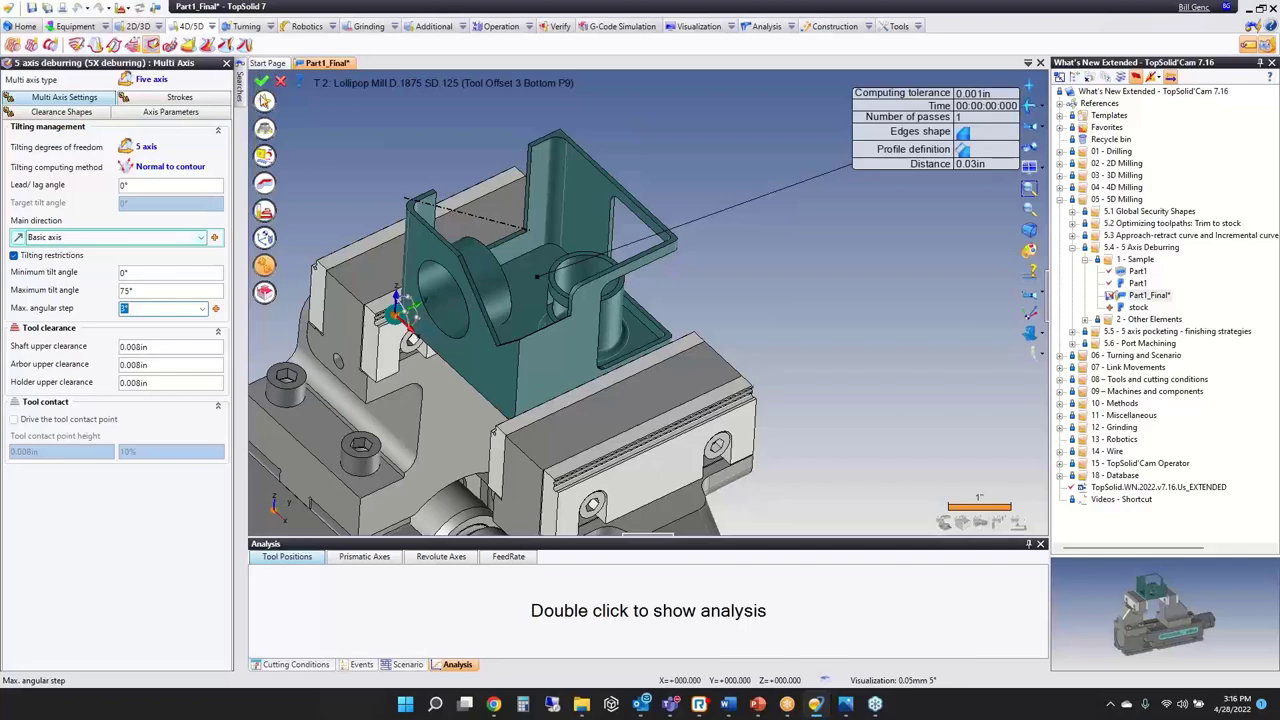
pyautogui.click(261, 81)
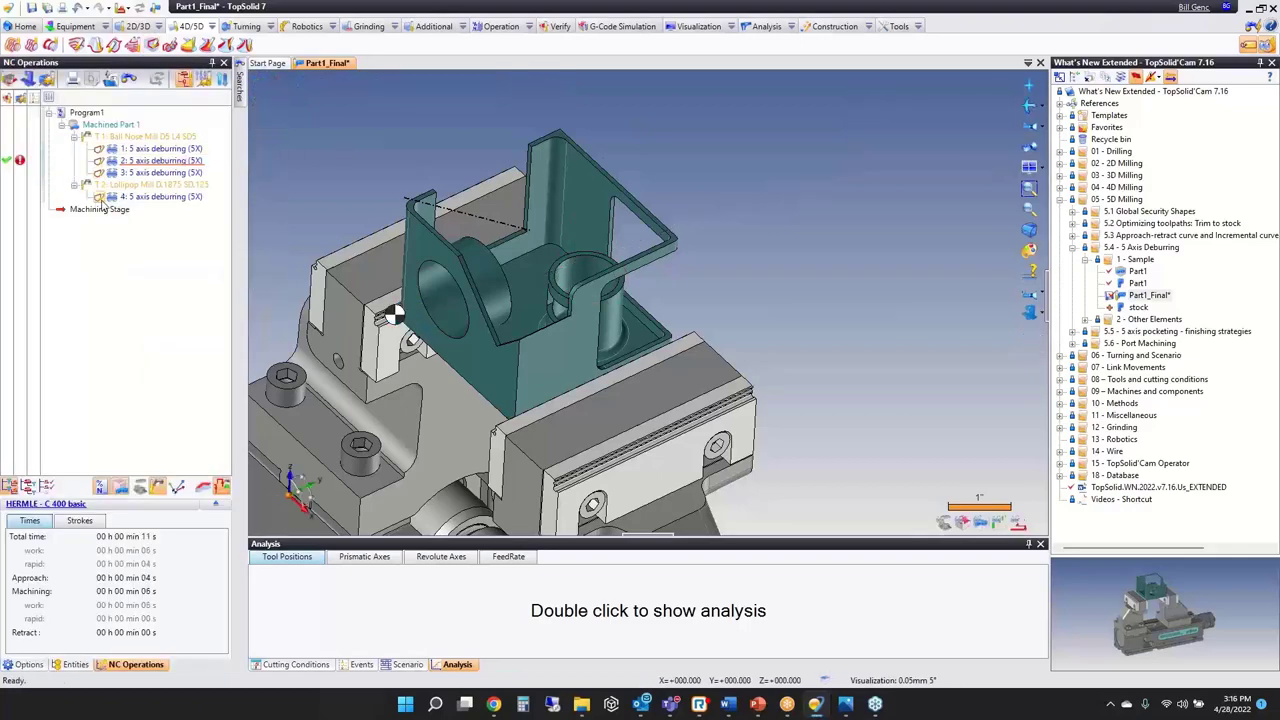
# Step: Simulate the fourth deburring operation to examine the lollipop mill's motion along the detected edges
pyautogui.doubleClick(103, 197)
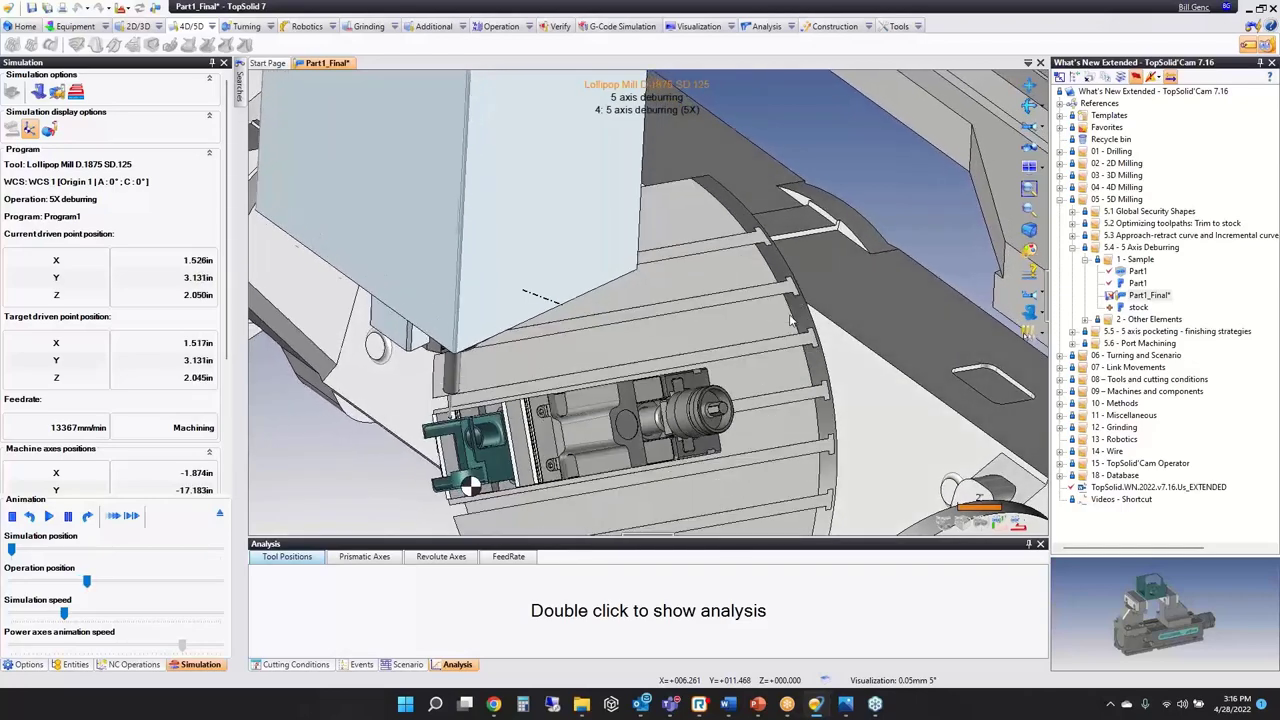
pyautogui.press('Escape')
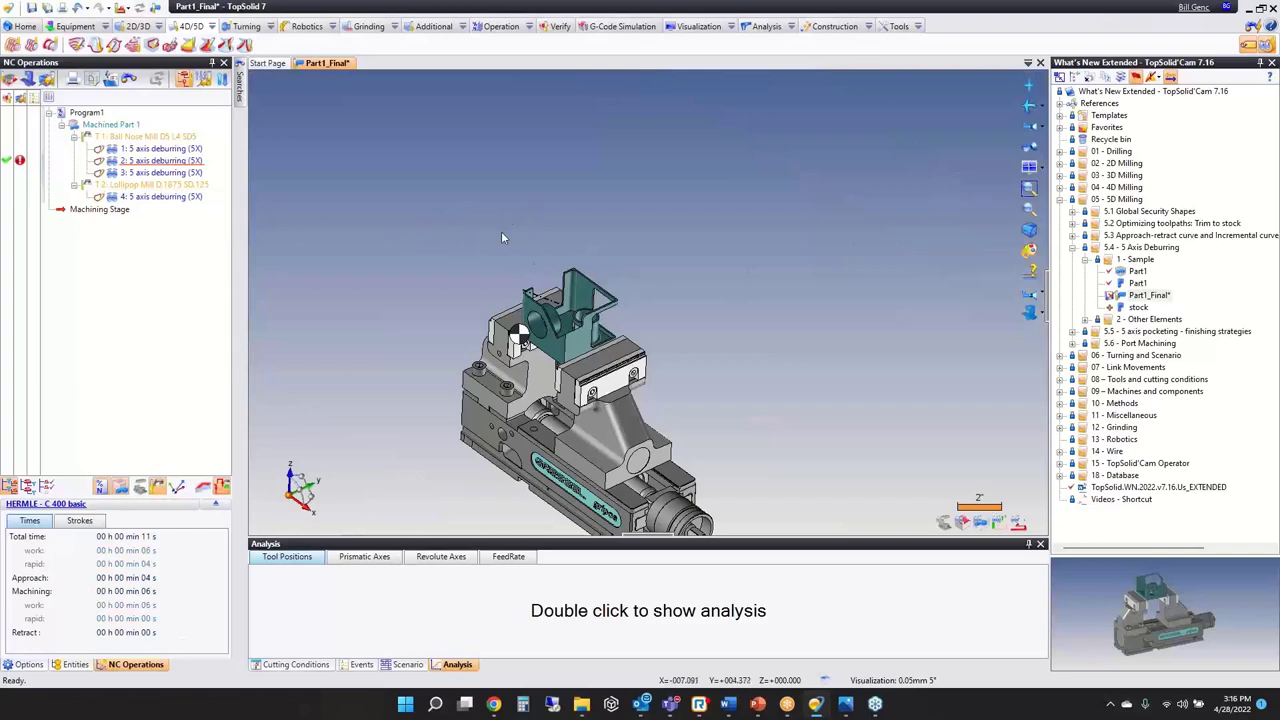
pyautogui.scroll(3, 502, 237)
# Step: Start a fifth 5-axis deburring operation using the conical tool T3, Fraise conique D_B10 A3
pyautogui.rightClick(502, 175)
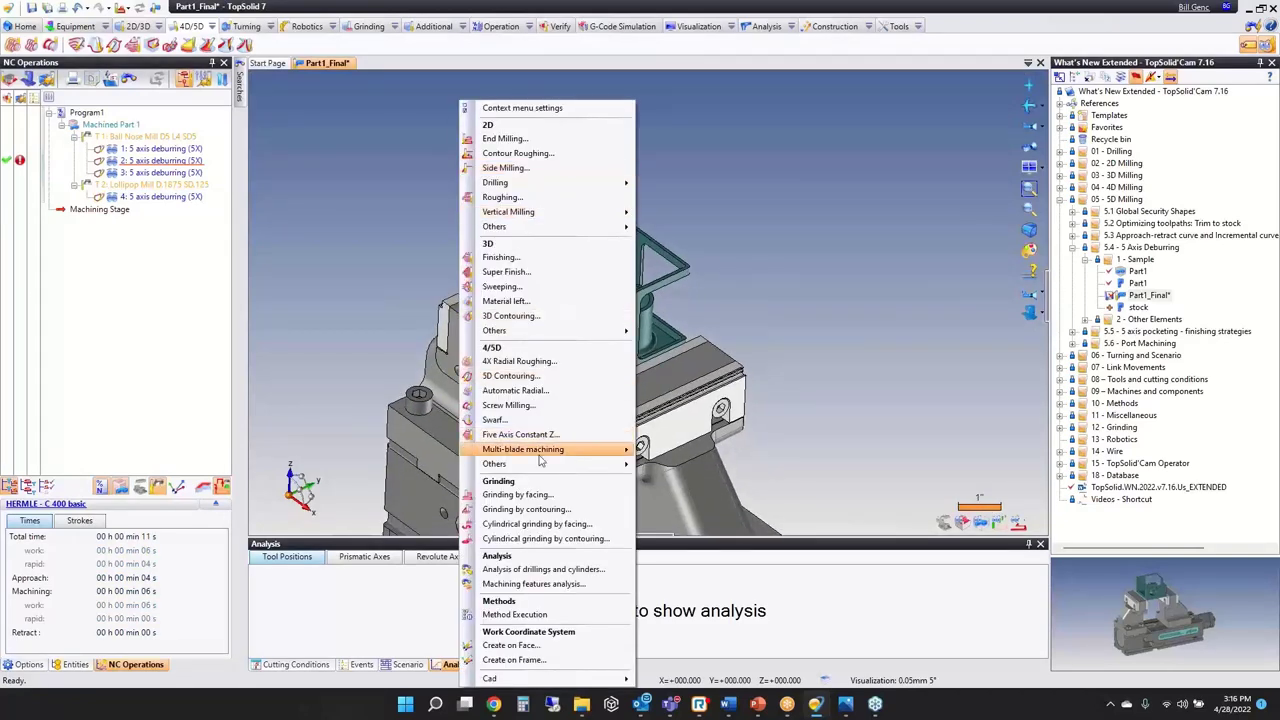
pyautogui.moveTo(542, 466)
pyautogui.click(712, 470)
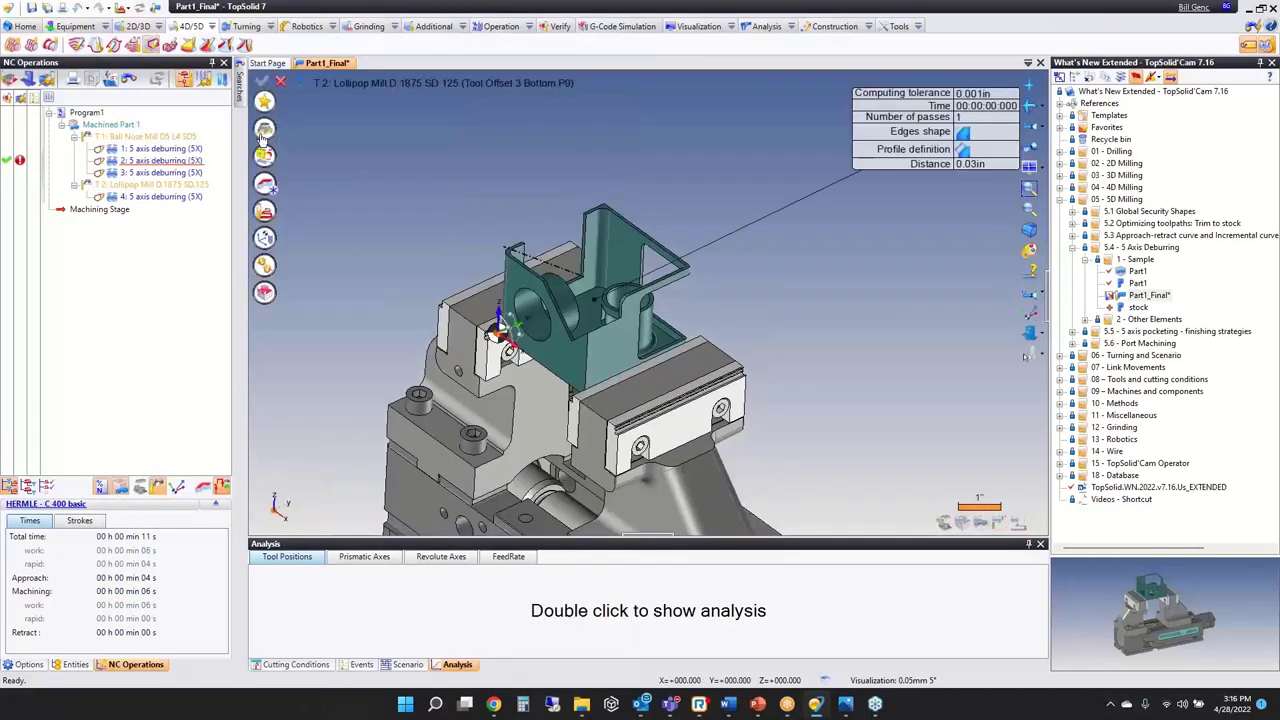
pyautogui.click(264, 130)
pyautogui.click(436, 358)
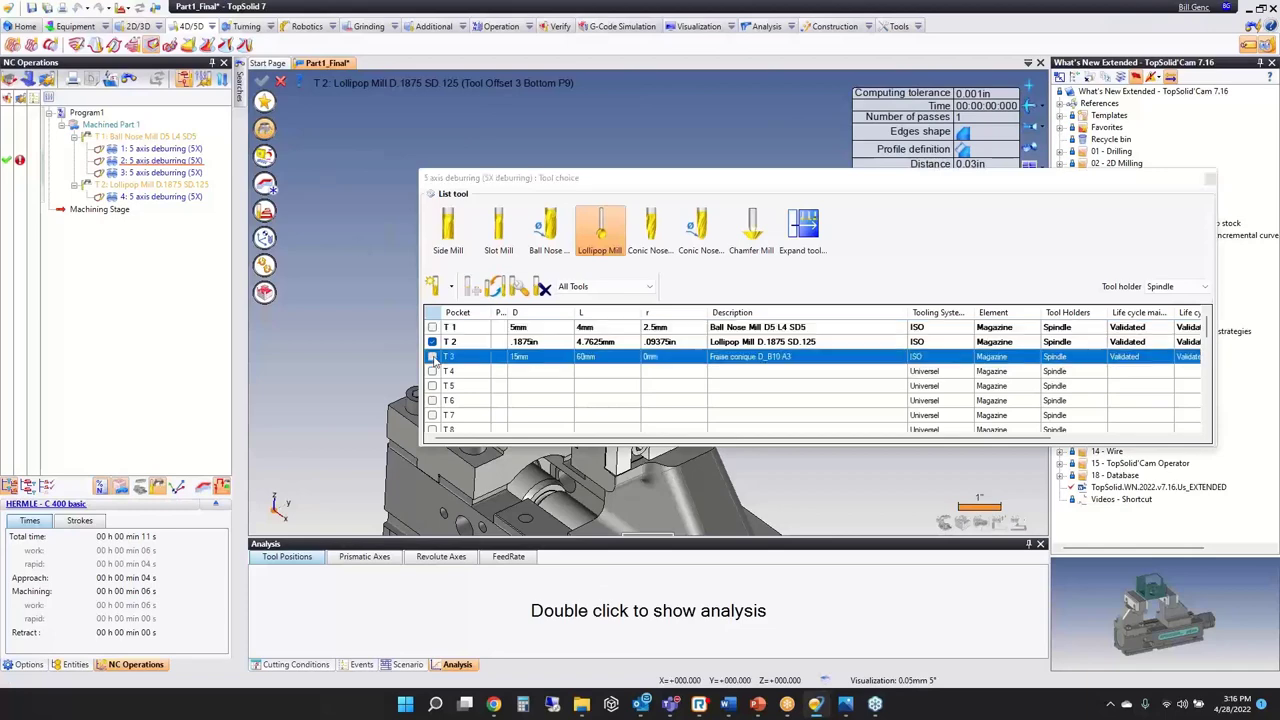
pyautogui.click(433, 357)
pyautogui.click(818, 332)
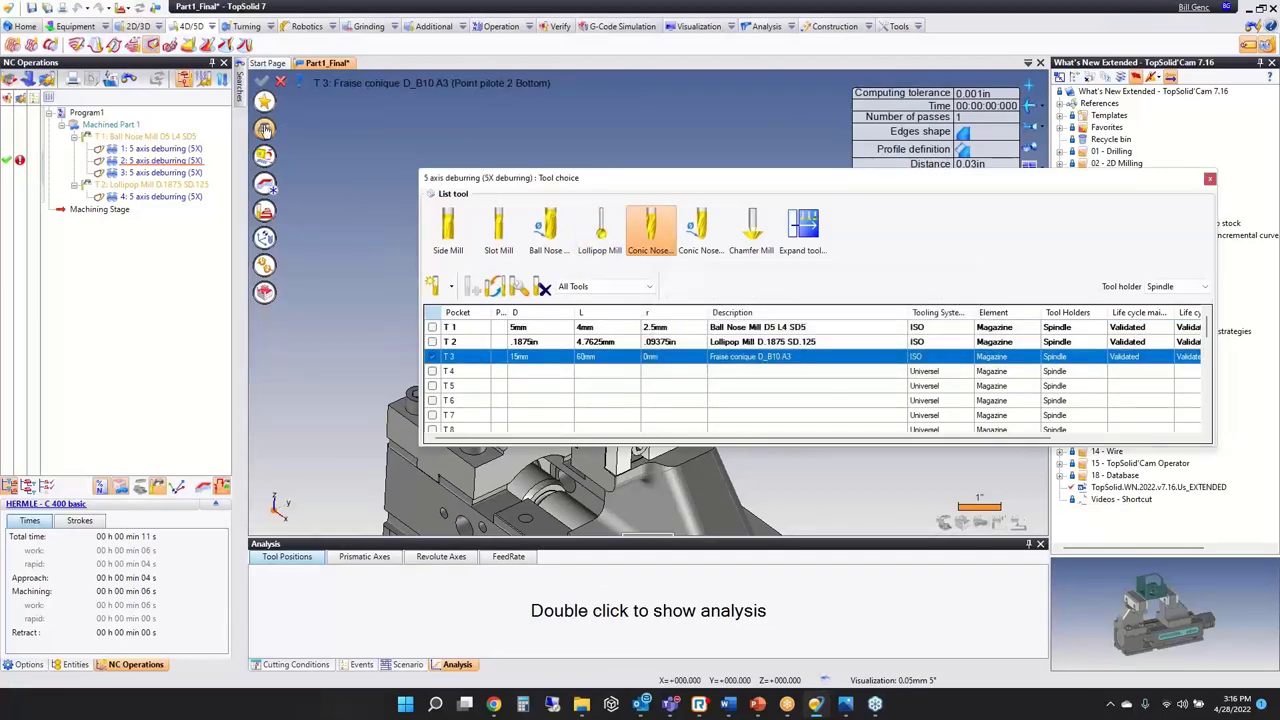
pyautogui.click(1033, 357)
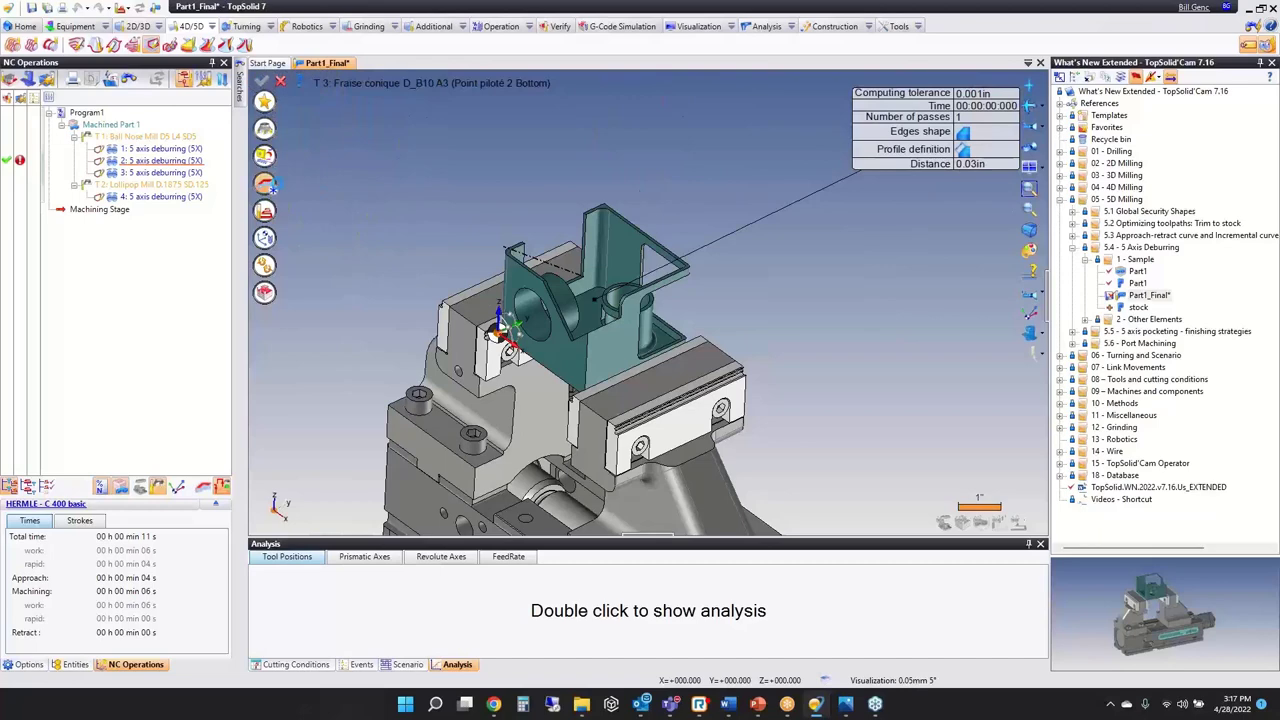
# Step: Manually select three upper edges on the part's walls as the geometry for the conical tool's deburring operation
pyautogui.click(264, 183)
pyautogui.scroll(3, 483, 281)
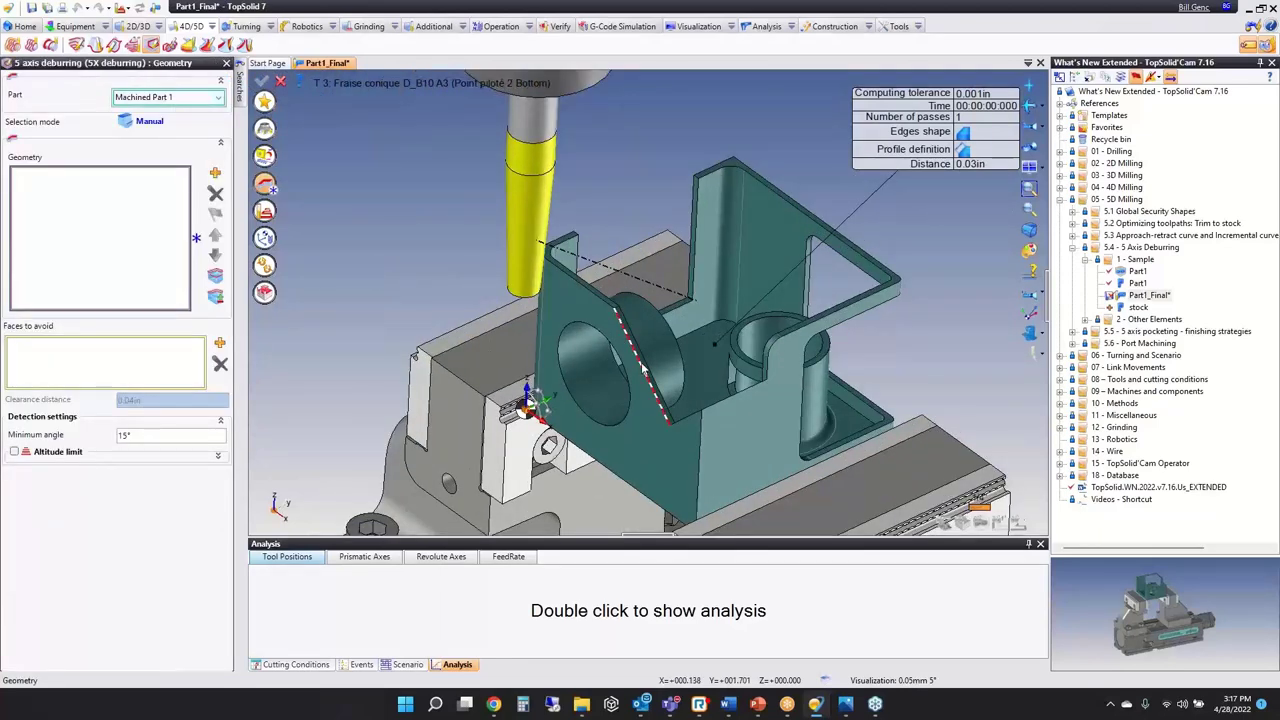
pyautogui.click(605, 307)
pyautogui.click(552, 242)
pyautogui.click(700, 172)
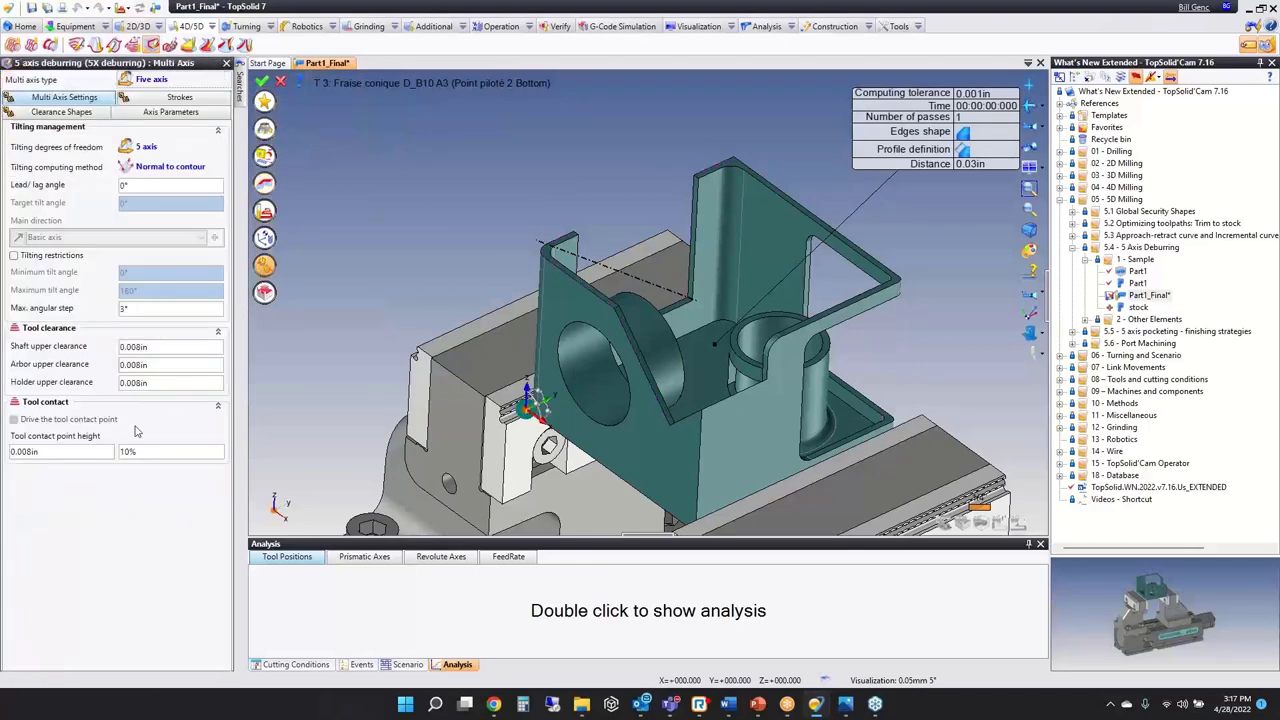
# Step: Set the tool contact point height to .125 in and create the conical tool's deburring operation
pyautogui.doubleClick(57, 451)
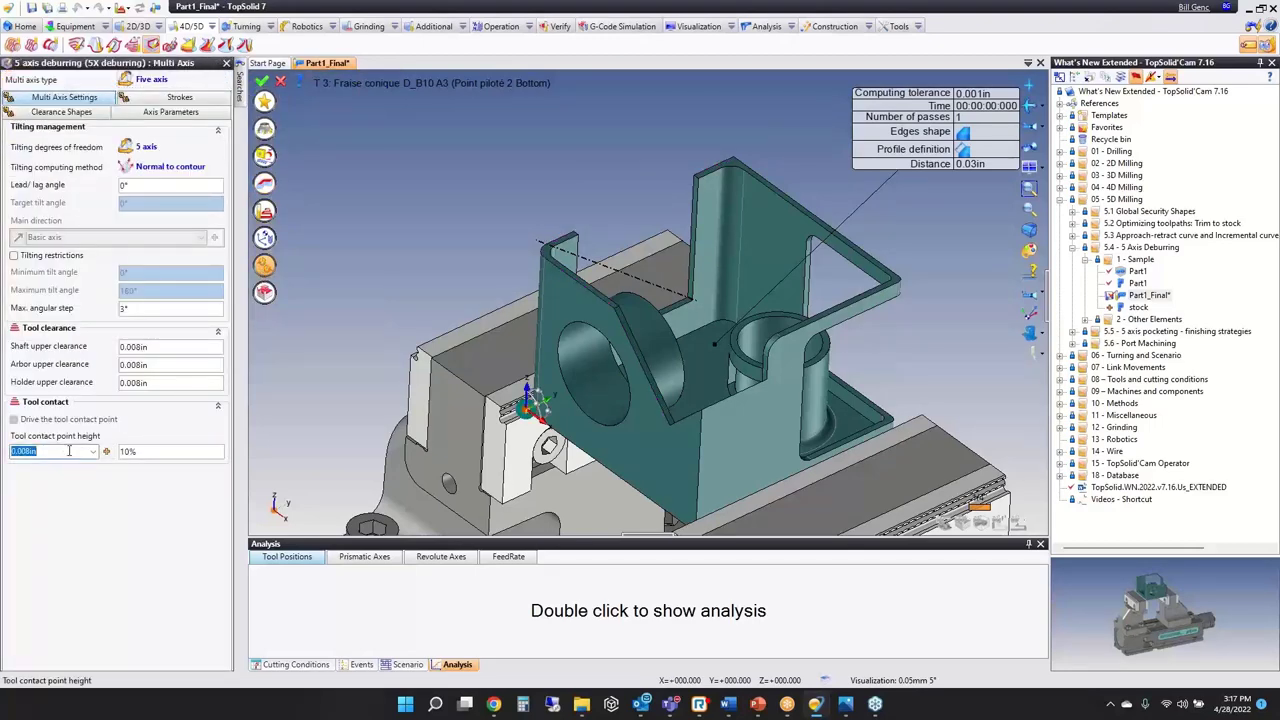
pyautogui.write('.125')
pyautogui.press('Tab')
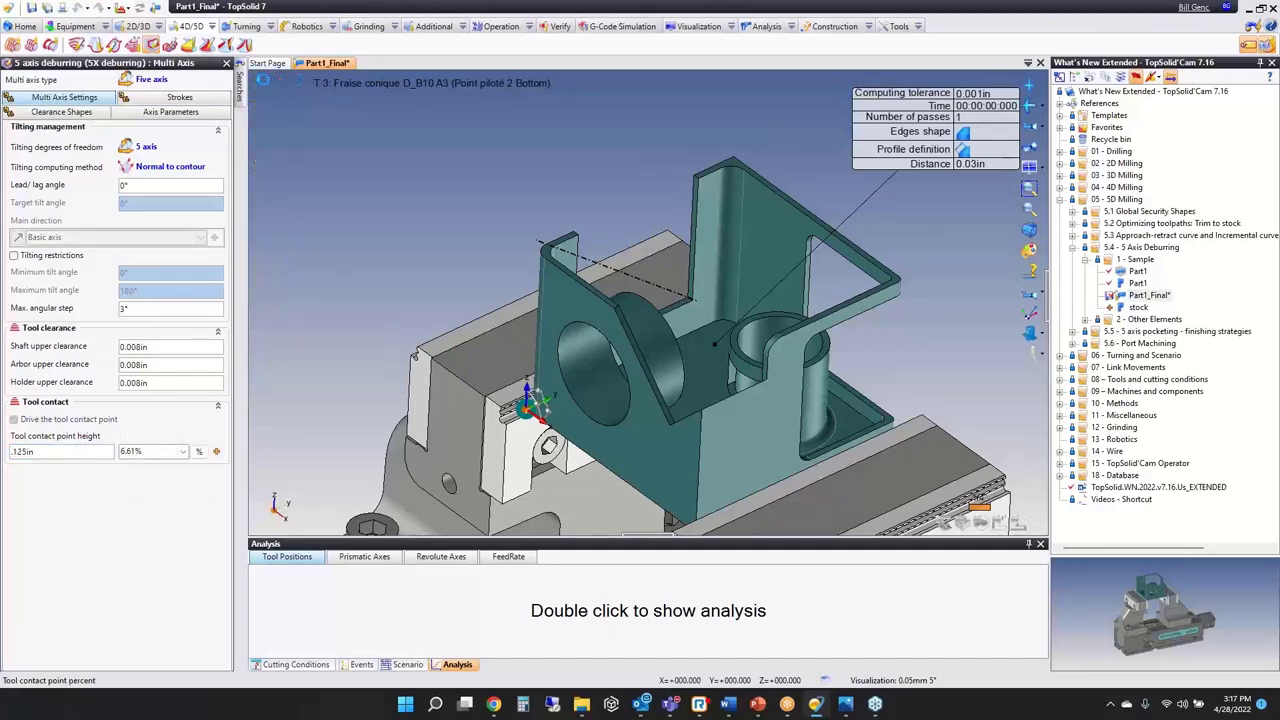
pyautogui.click(262, 81)
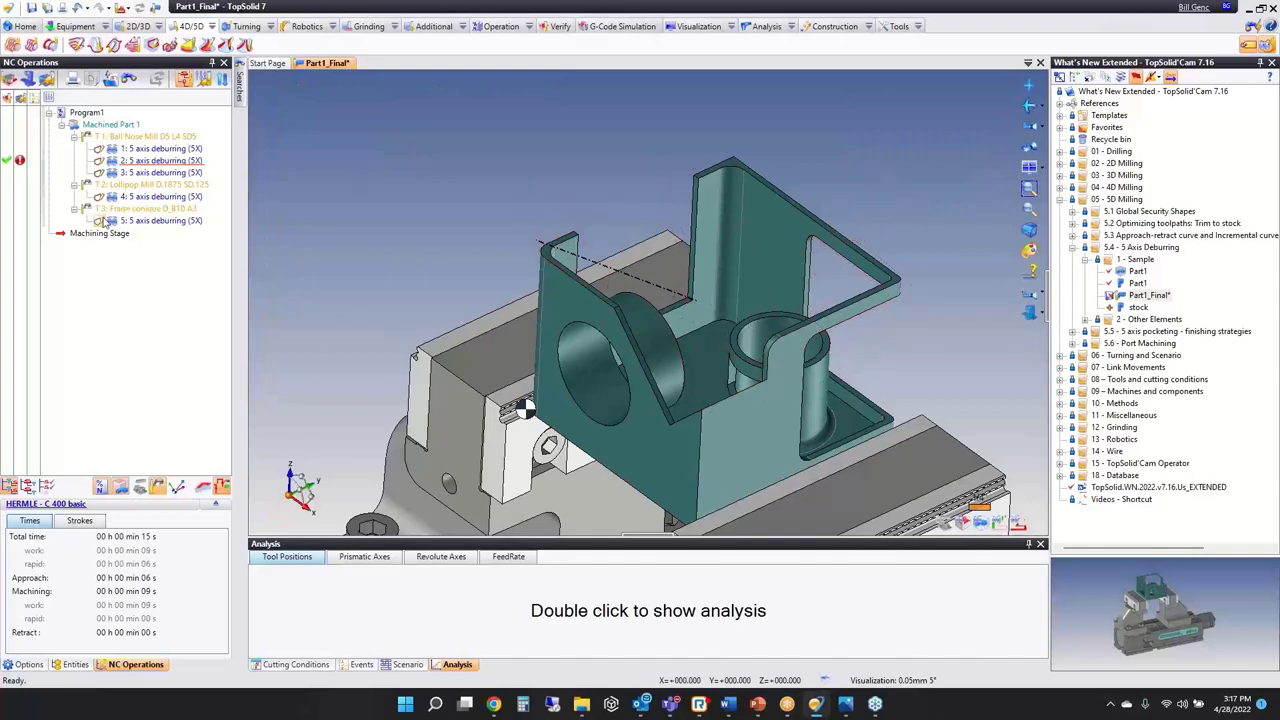
# Step: Simulate the fifth deburring operation at reduced speed to examine the conical tool's contact along the edges
pyautogui.click(101, 222)
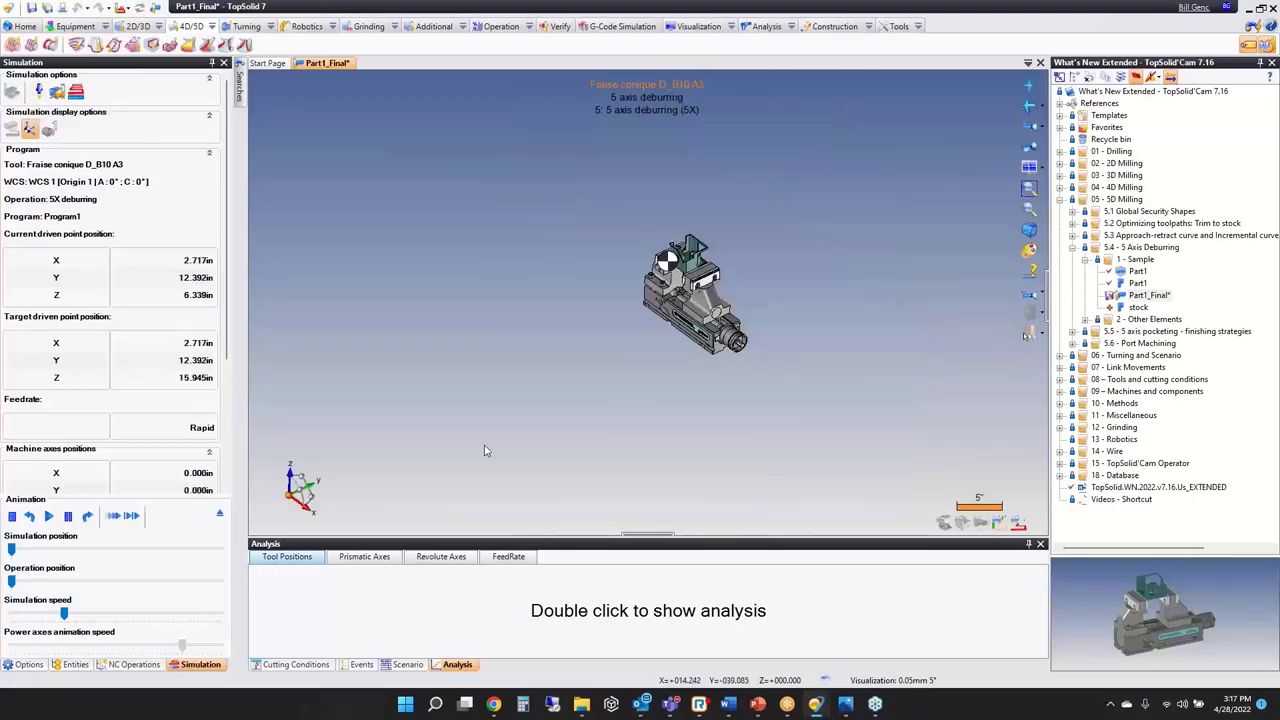
pyautogui.click(48, 516)
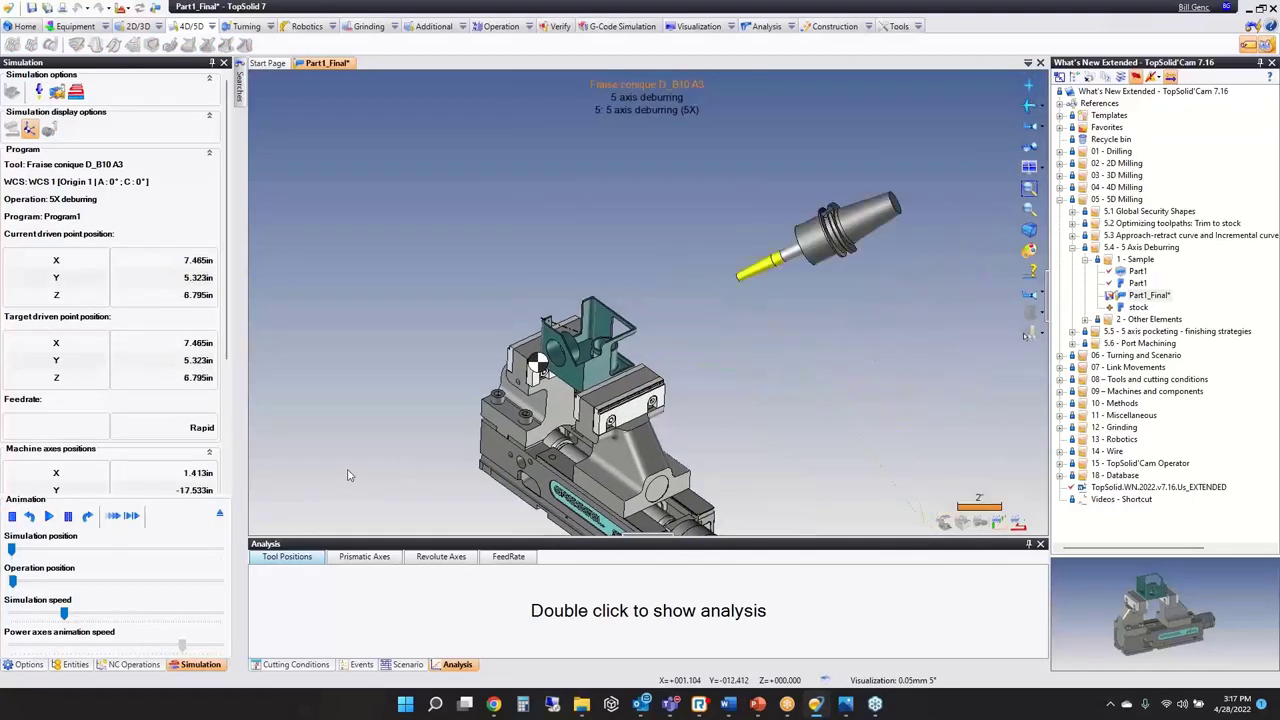
pyautogui.scroll(10, 598, 350)
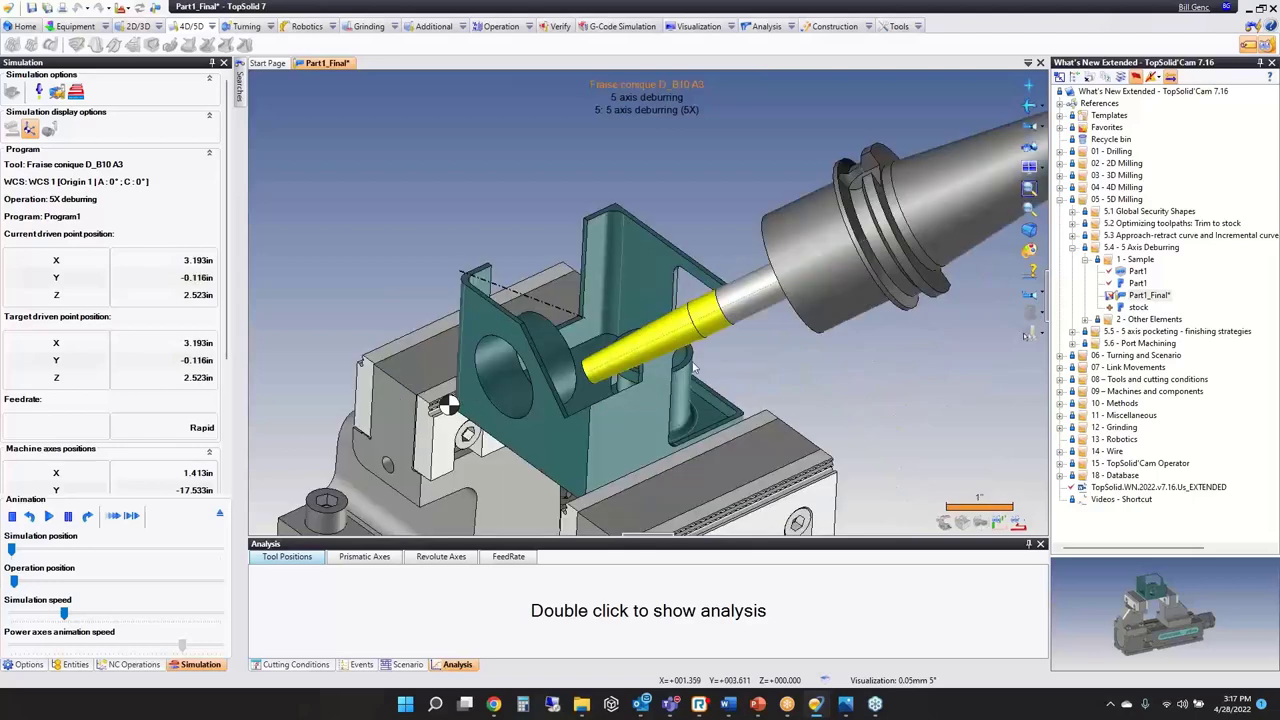
pyautogui.moveTo(666, 391); pyautogui.dragTo(608, 383, button='middle')
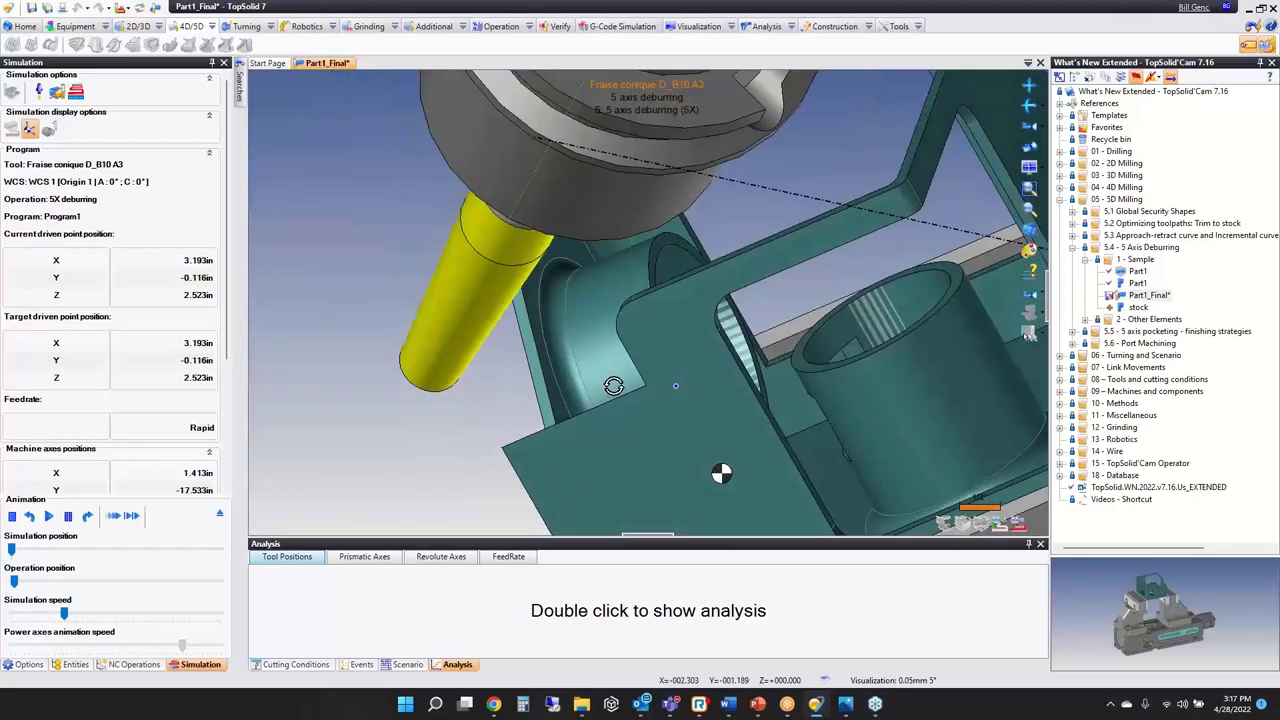
pyautogui.moveTo(63, 614); pyautogui.dragTo(14, 614)
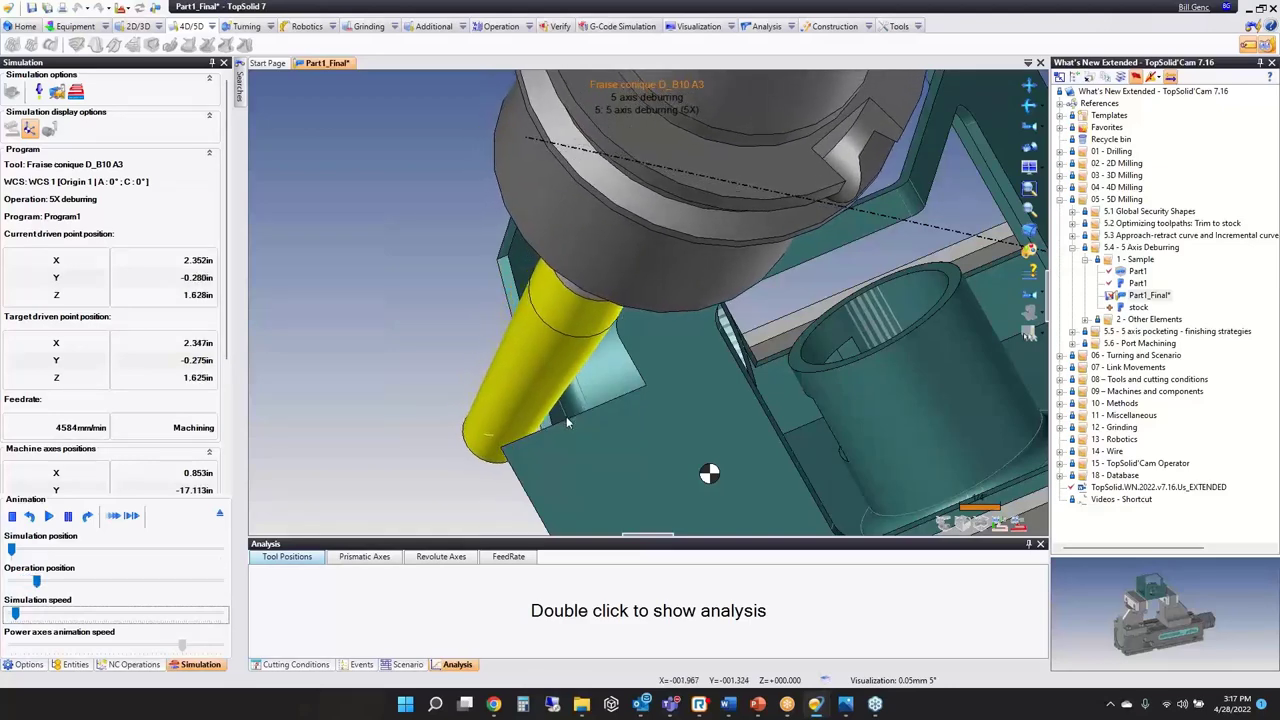
pyautogui.moveTo(566, 416); pyautogui.dragTo(755, 407, button='middle')
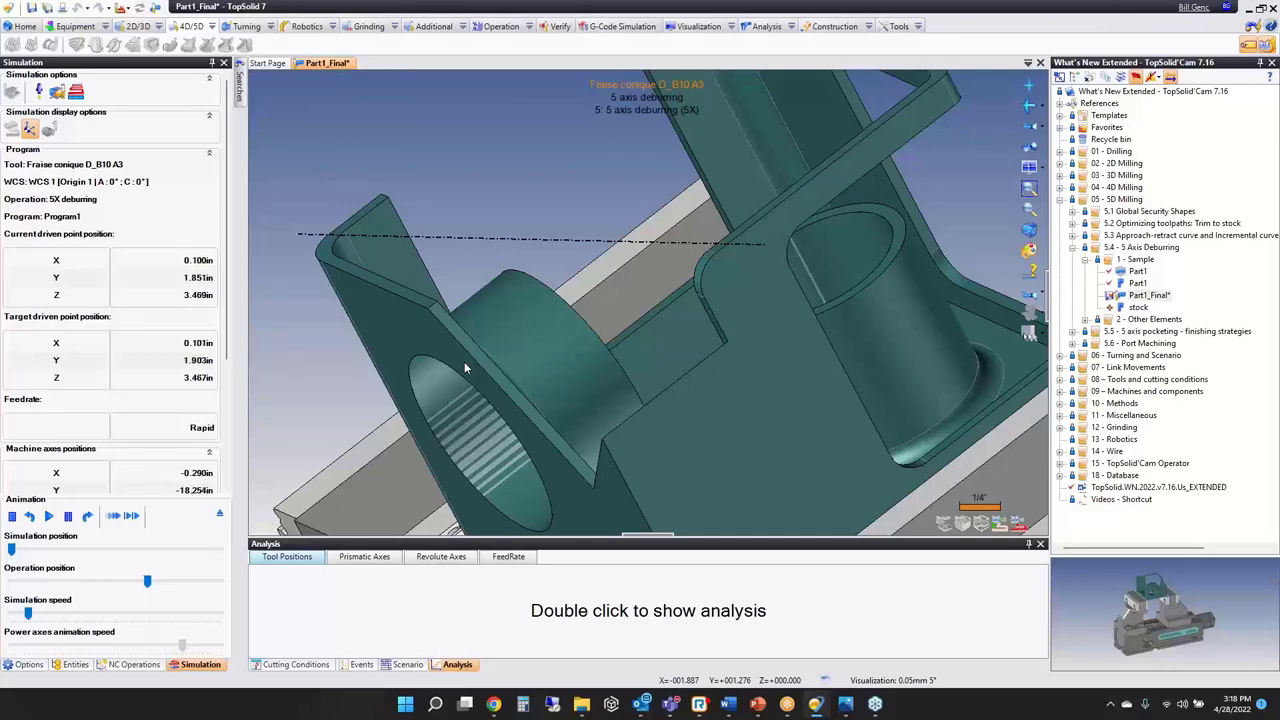
pyautogui.press('Escape')
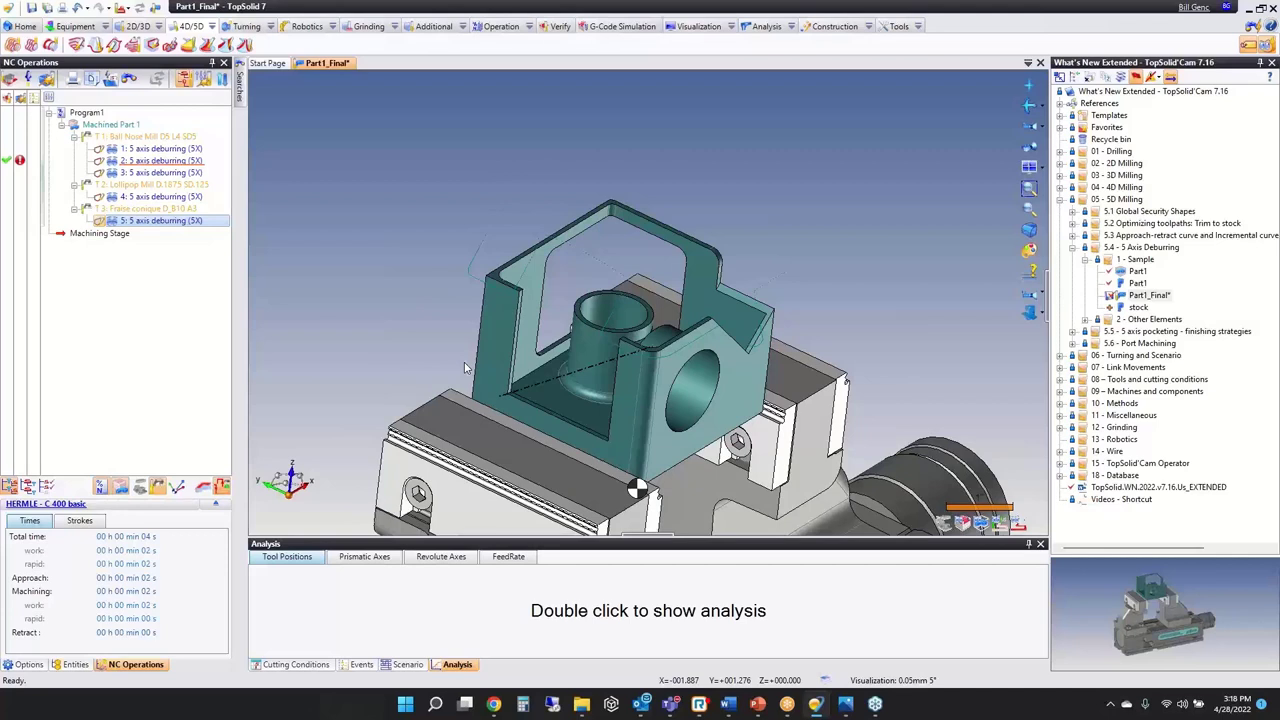
# Step: Close Part1_Final and open Usi Poche_5A from the Final samples of the 5 axis pocketing - finishing strategies project folder
pyautogui.middleClick(305, 63)
pyautogui.click(645, 381)
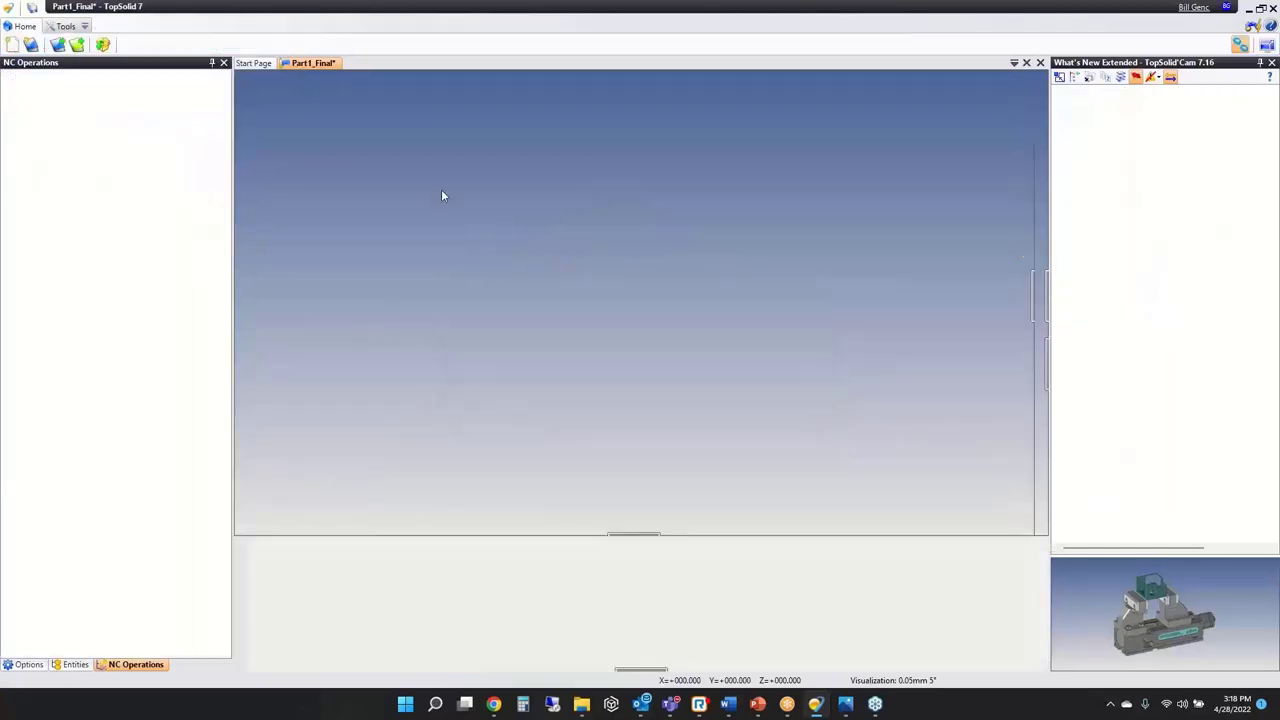
pyautogui.click(1085, 260)
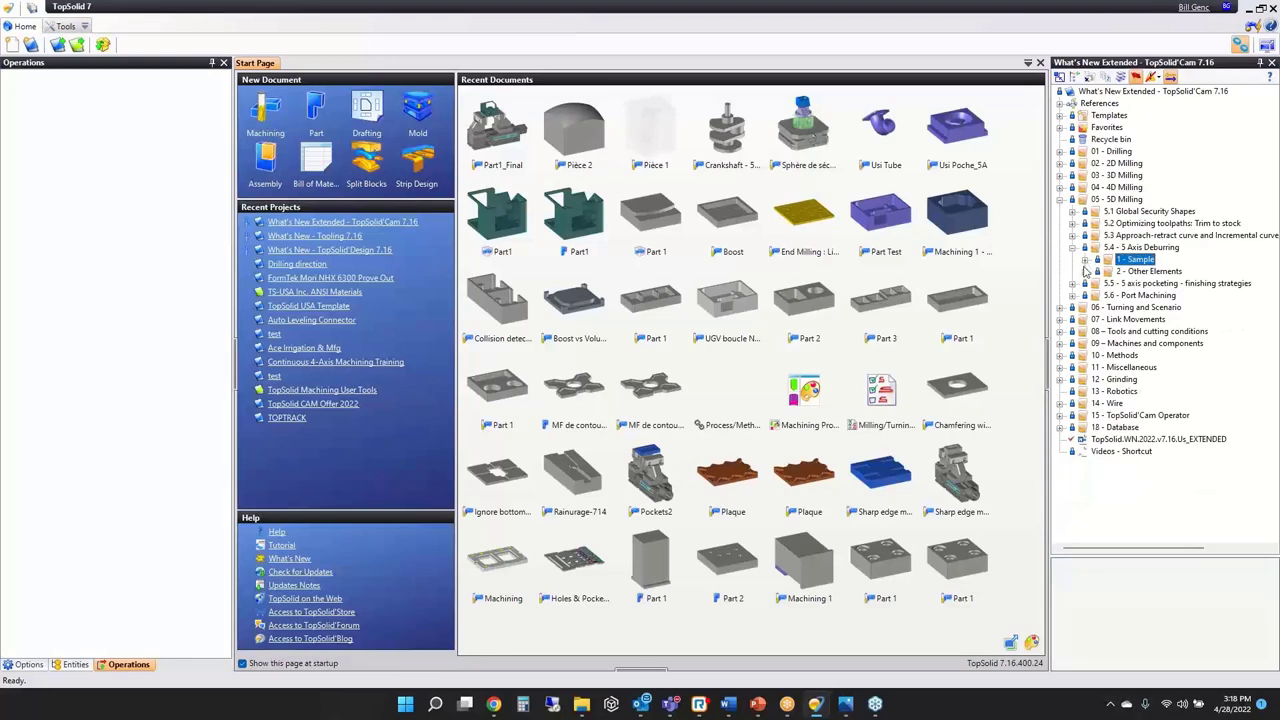
pyautogui.click(1072, 247)
pyautogui.click(1072, 259)
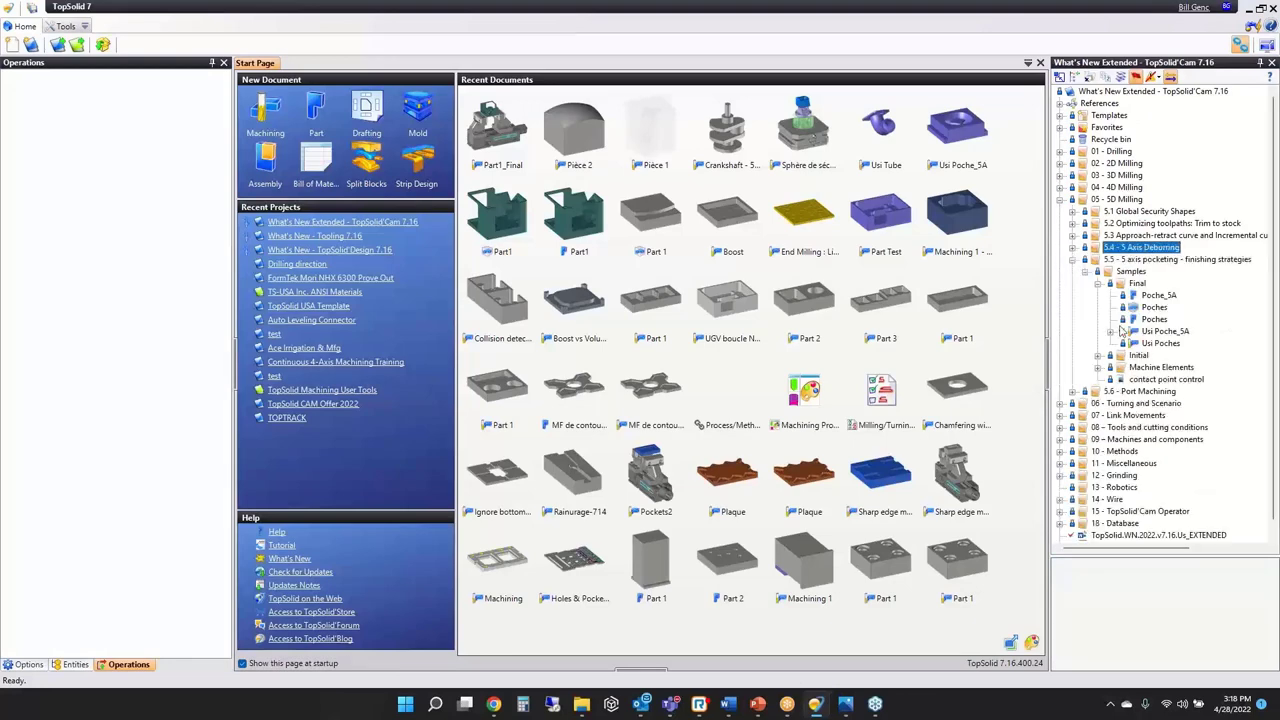
pyautogui.doubleClick(1163, 331)
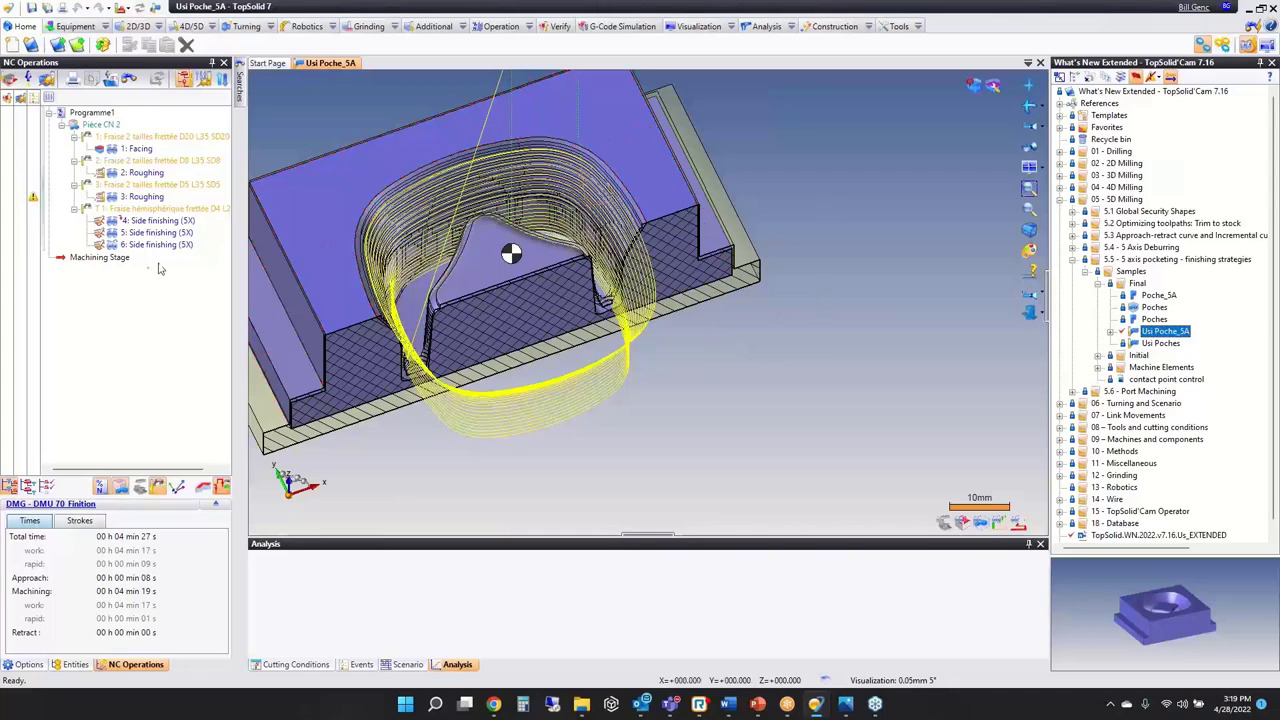
# Step: Display the whole pocket without the section cut and highlight the toolpath of side finishing operation 4
pyautogui.click(478, 303)
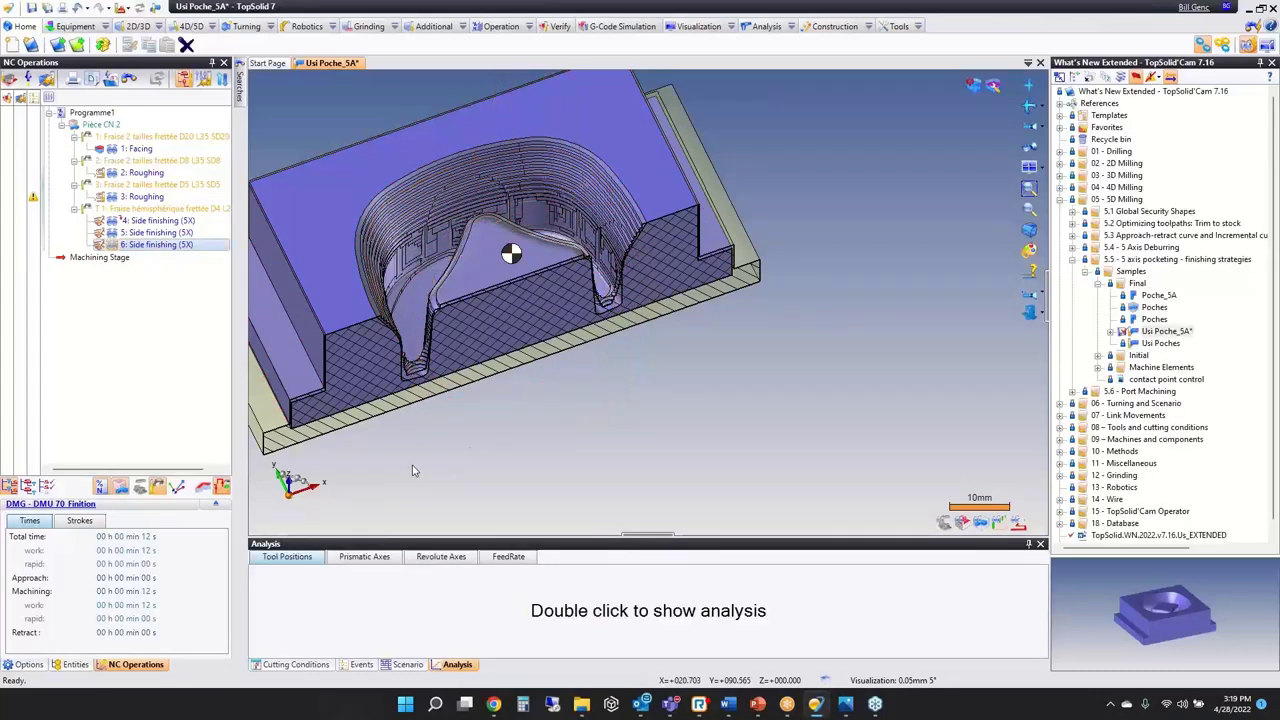
pyautogui.click(988, 87)
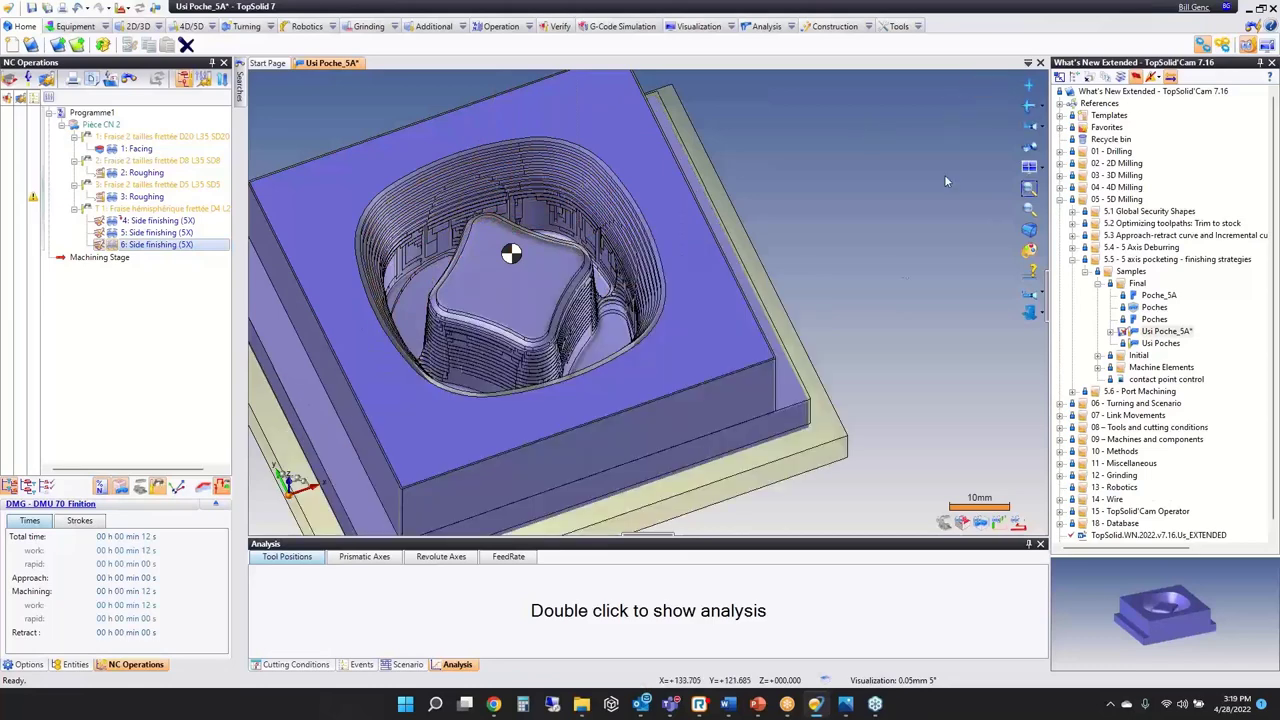
pyautogui.click(158, 220)
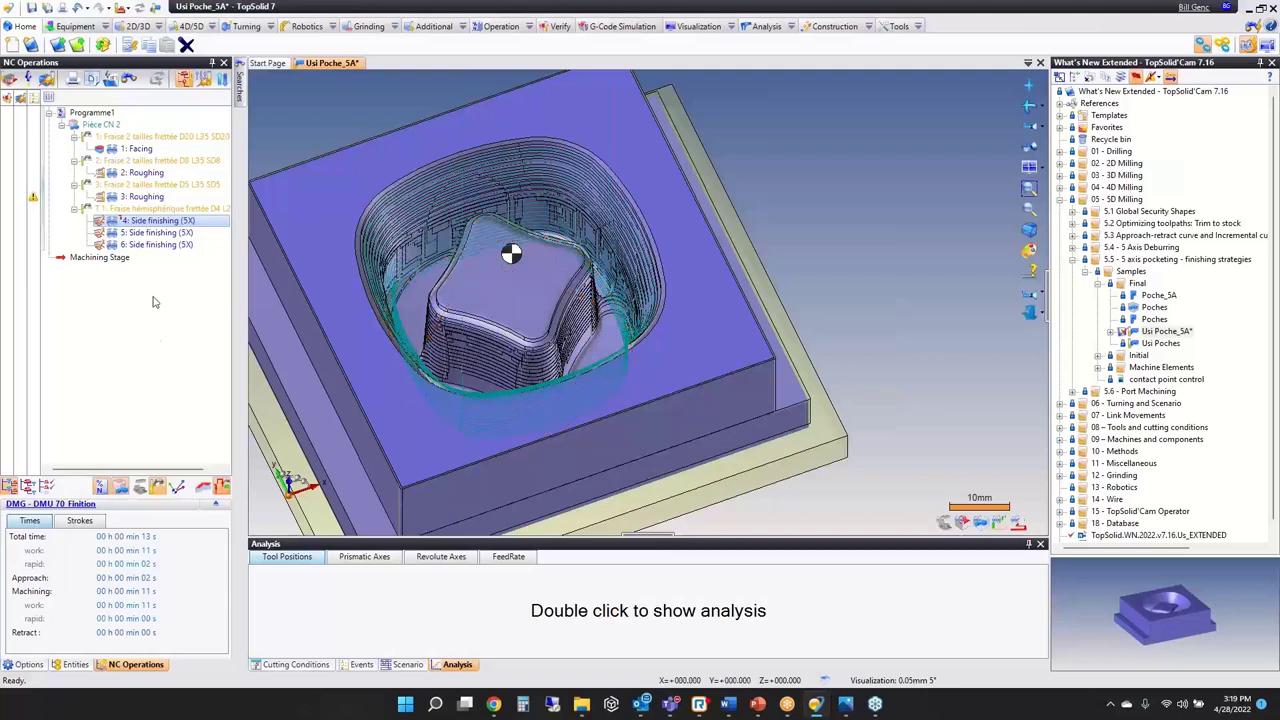
# Step: Open side finishing operation 4 to review the available kinds of machining, including bottom finishing
pyautogui.doubleClick(155, 220)
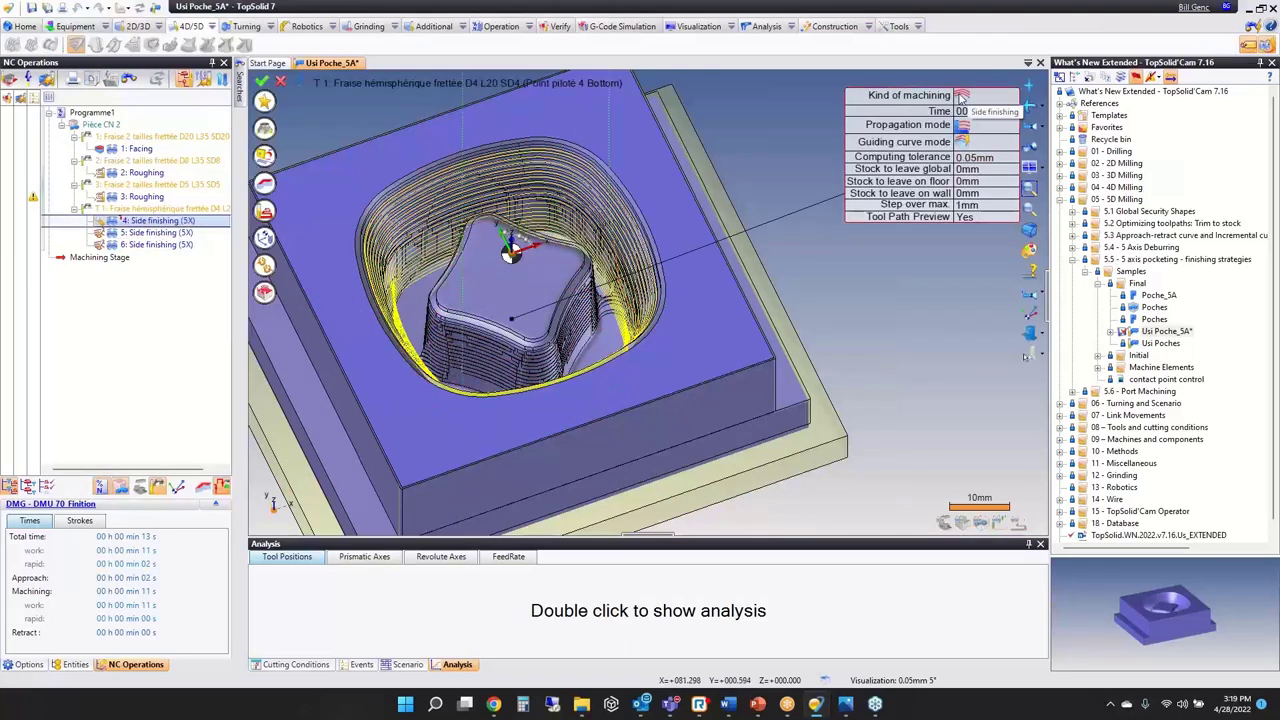
pyautogui.click(961, 97)
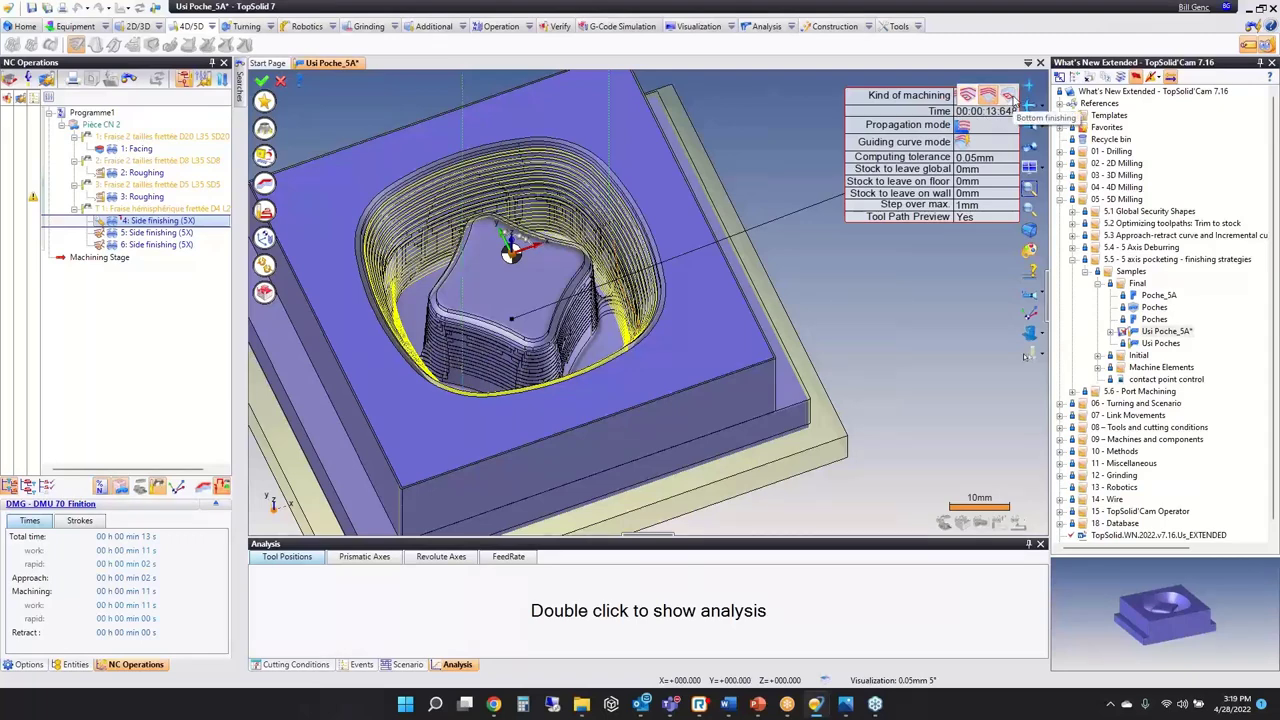
pyautogui.click(1008, 95)
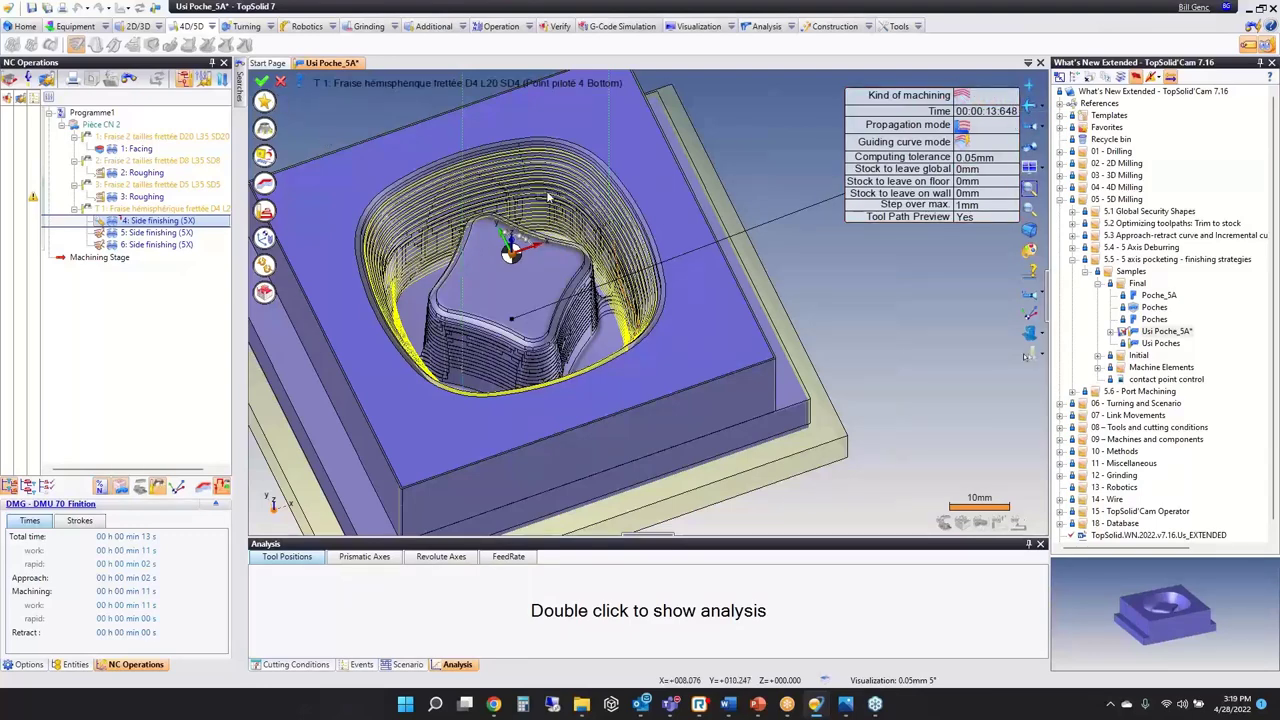
pyautogui.click(262, 82)
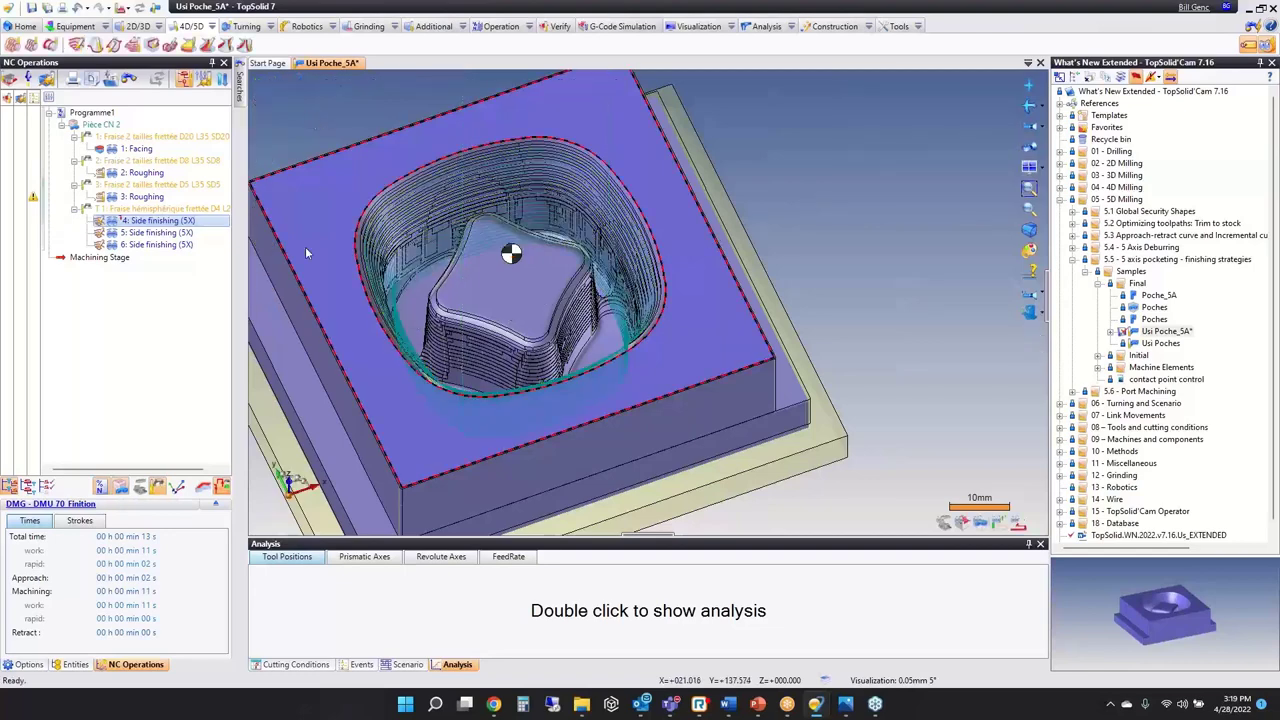
# Step: Start a new multi-axis pocketing operation and set its kind of machining to side finishing
pyautogui.moveTo(885, 278); pyautogui.dragTo(560, 265, button='middle')
pyautogui.rightClick(326, 168)
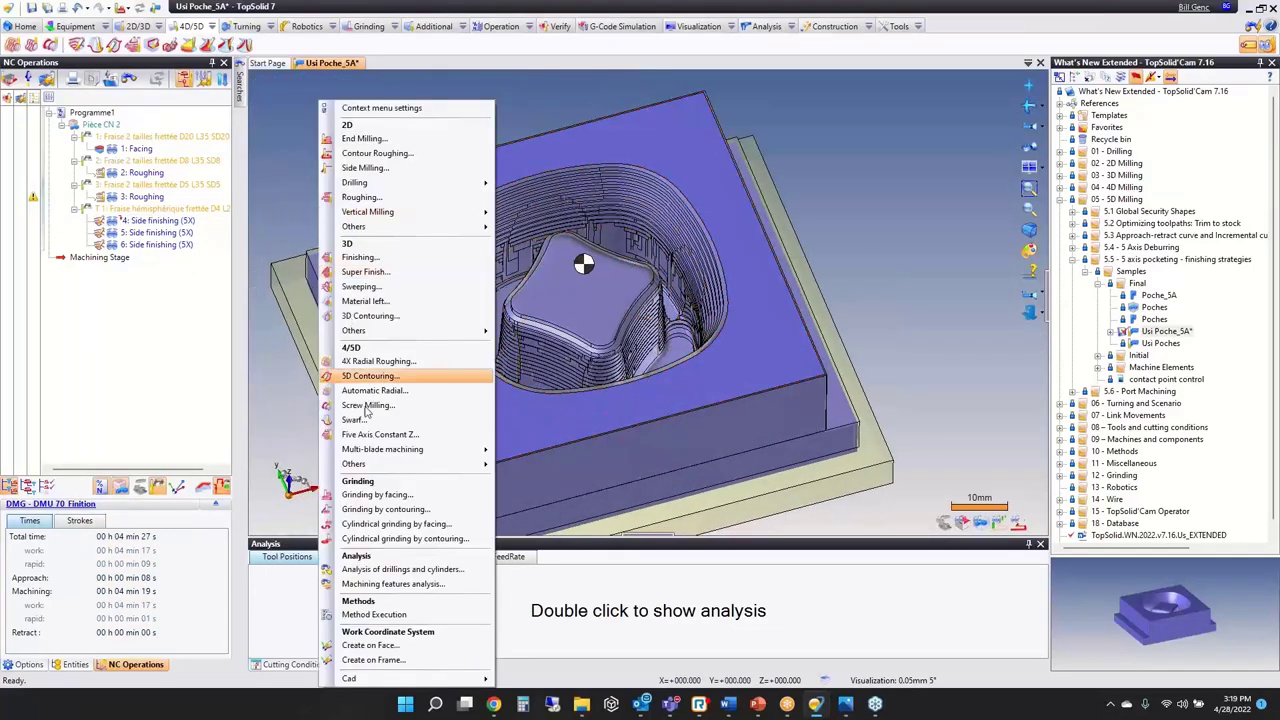
pyautogui.moveTo(376, 465)
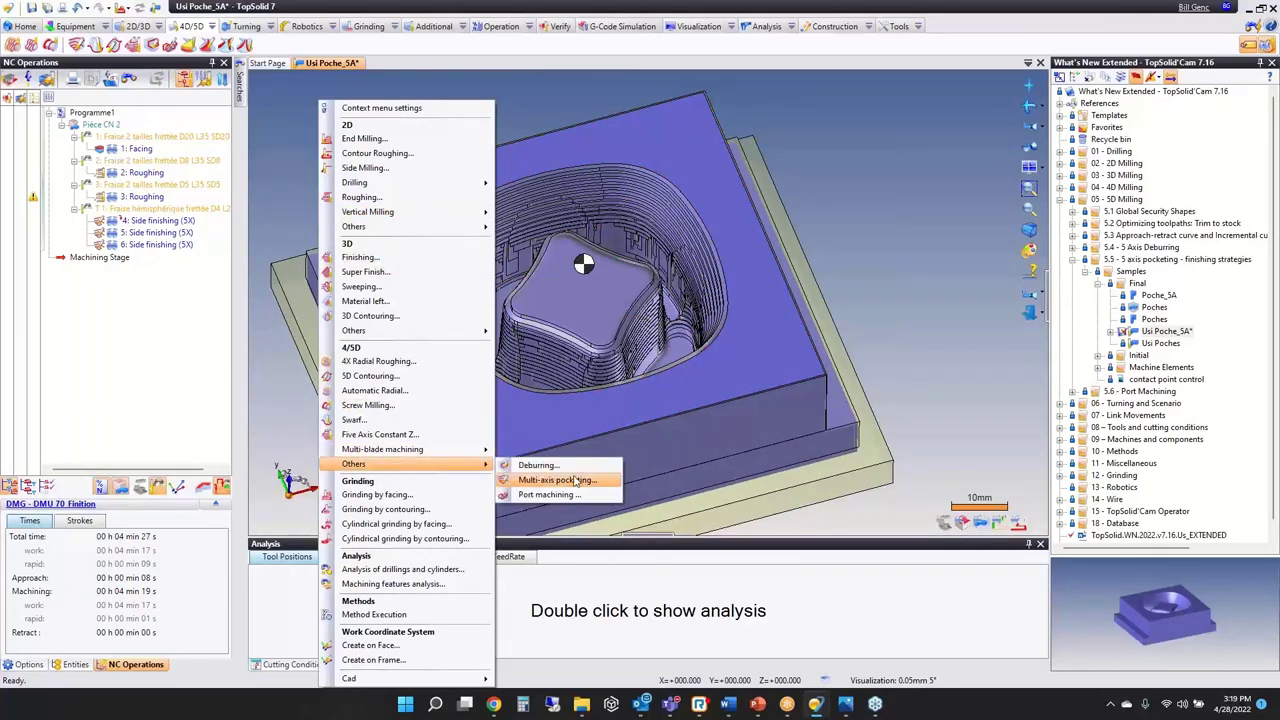
pyautogui.click(556, 480)
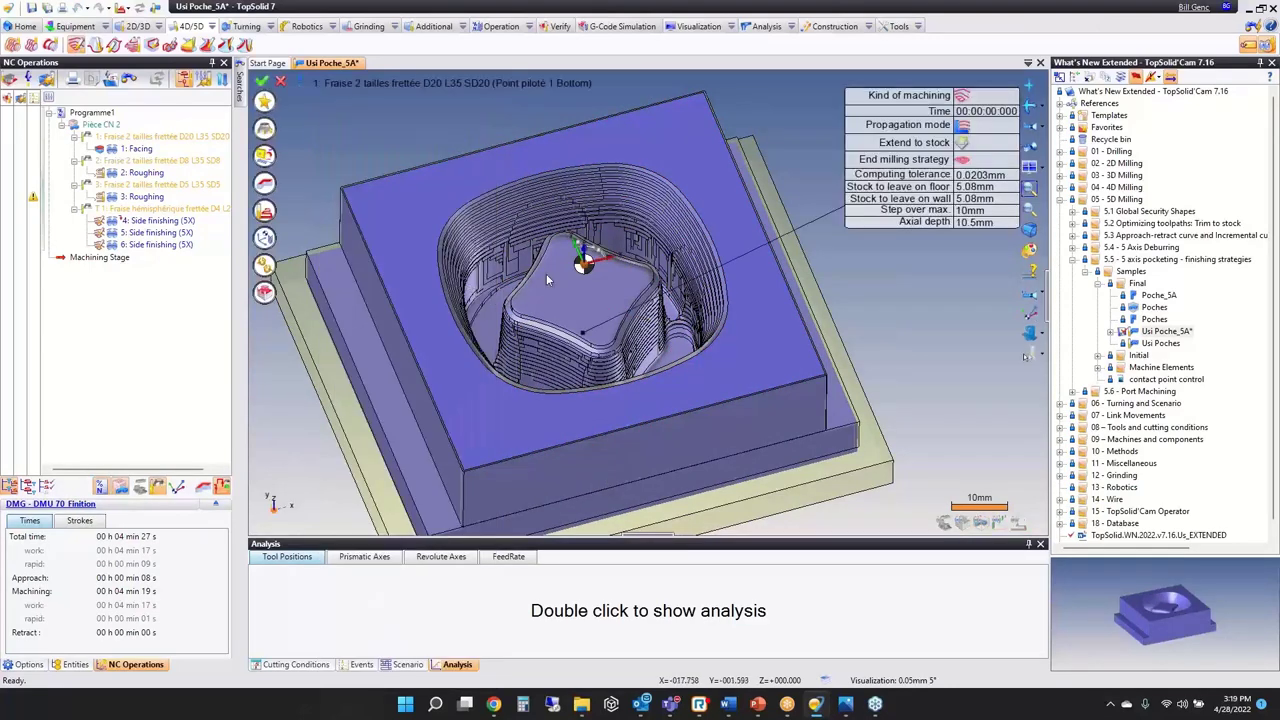
pyautogui.click(965, 96)
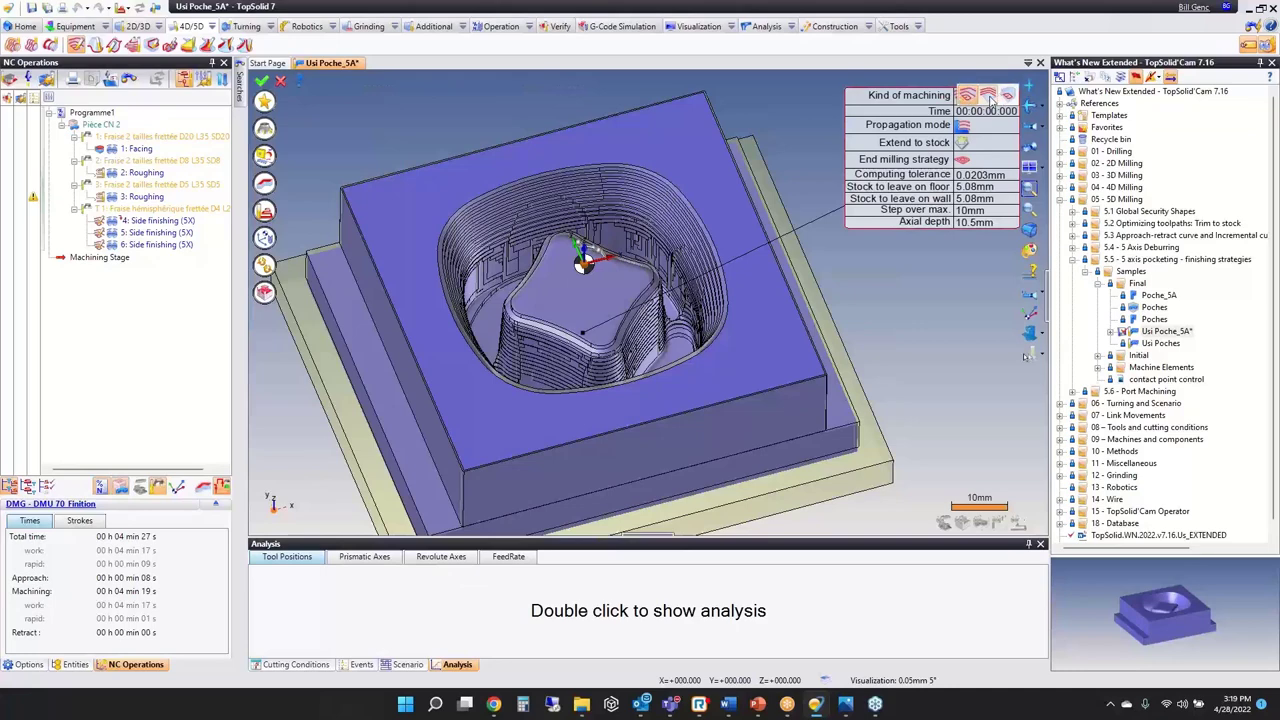
pyautogui.click(989, 98)
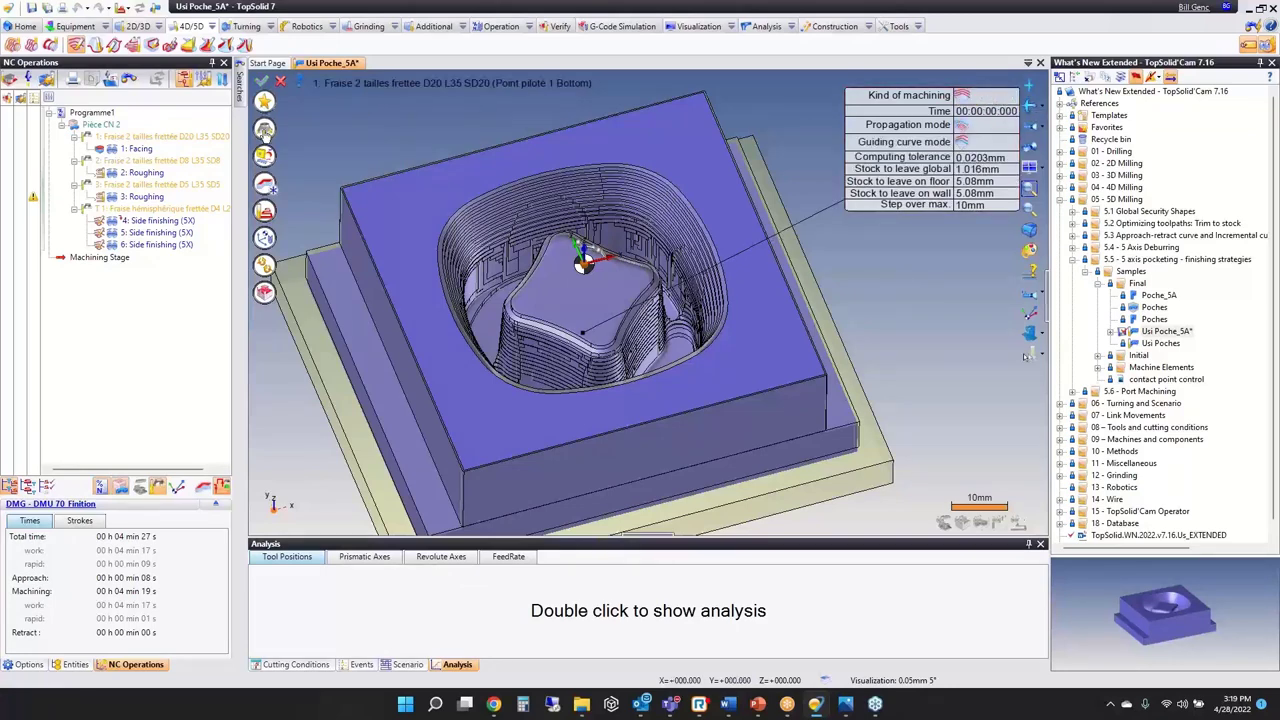
# Step: Choose the ball nose tool T1, Fraise hémisphérique frettée D4 L20 SD4, for the side finishing operation
pyautogui.click(264, 128)
pyautogui.click(432, 328)
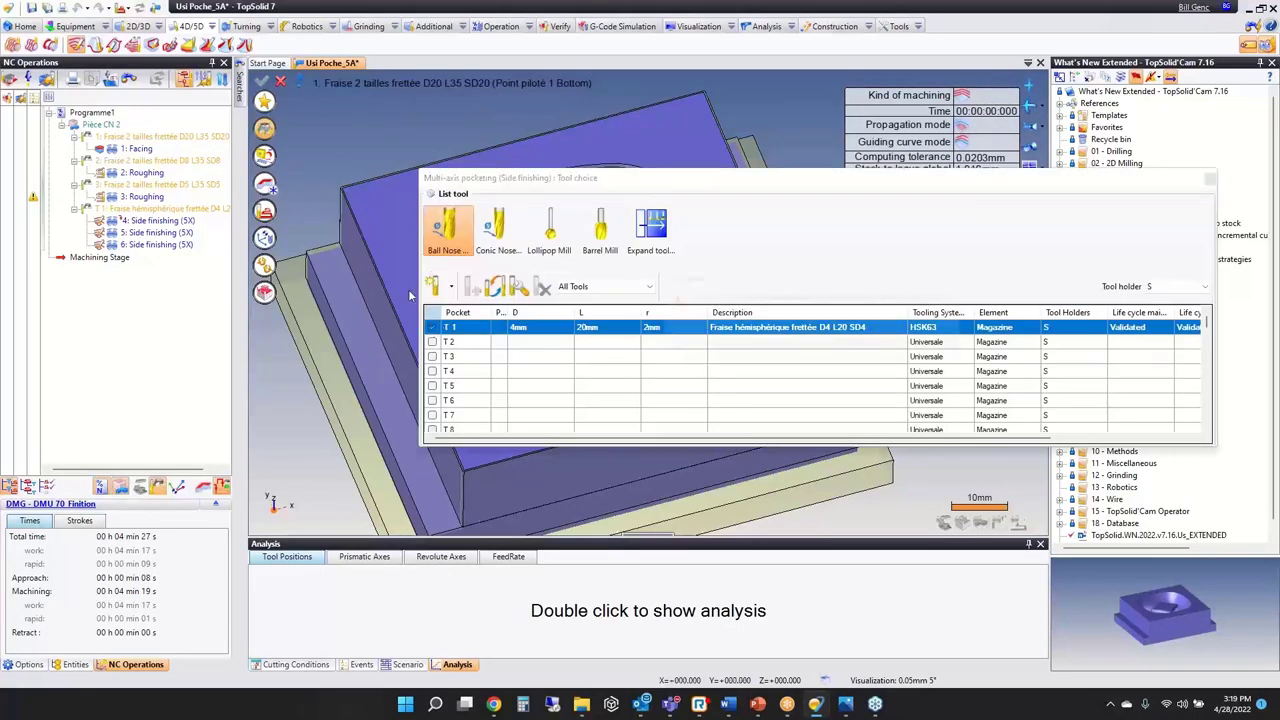
pyautogui.click(824, 332)
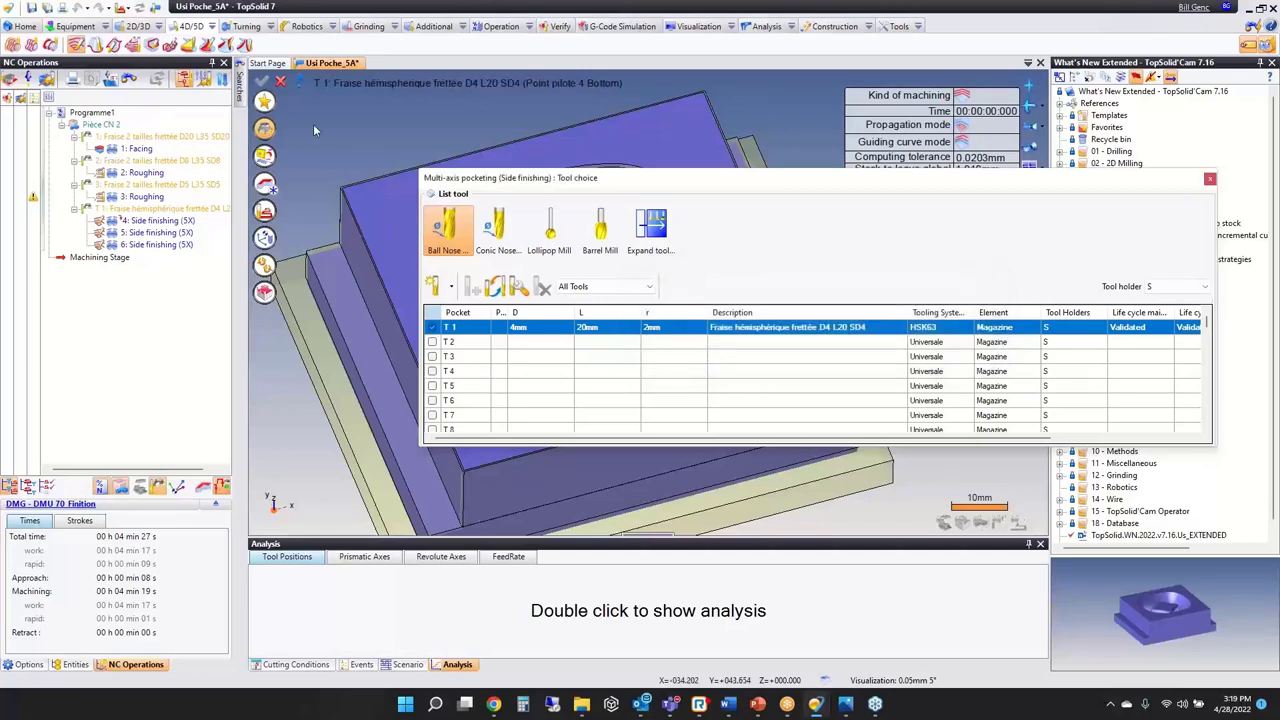
pyautogui.click(264, 128)
# Step: Select the pocket floor and its adjoining fillet as the two bottom faces of the side finishing geometry
pyautogui.click(264, 185)
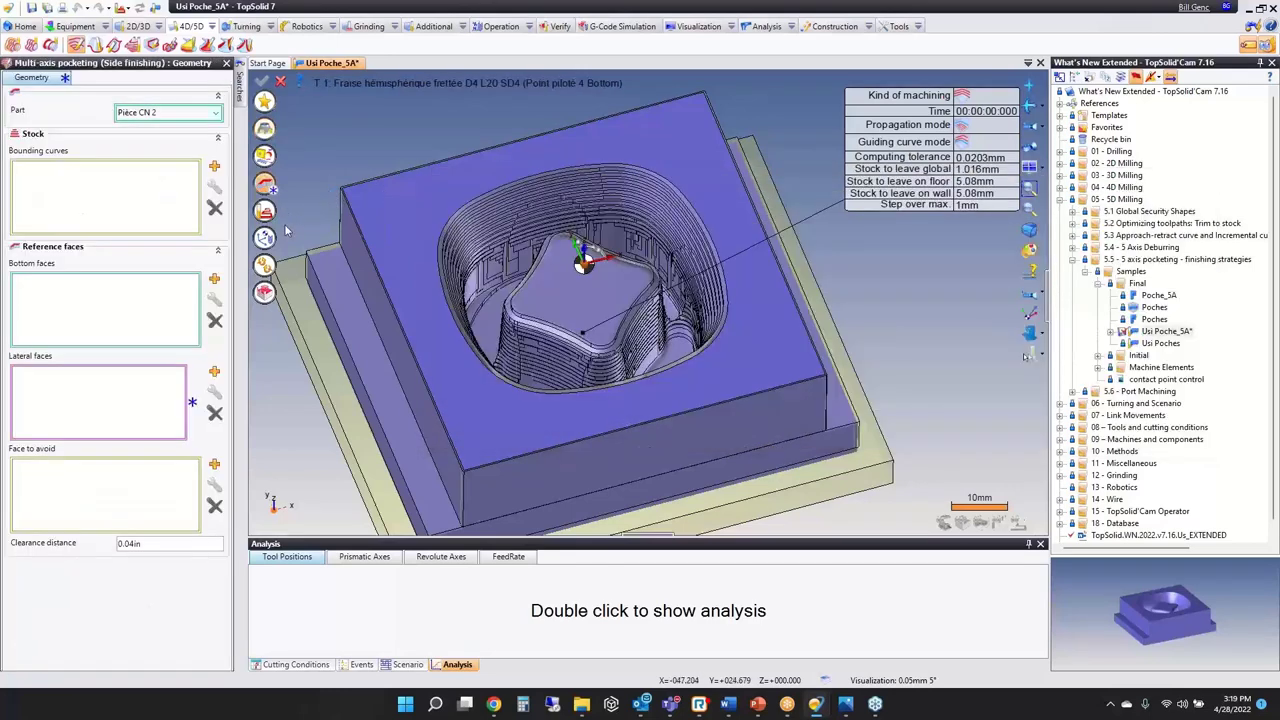
pyautogui.scroll(2, 443, 297)
pyautogui.scroll(2, 443, 297)
pyautogui.click(541, 335)
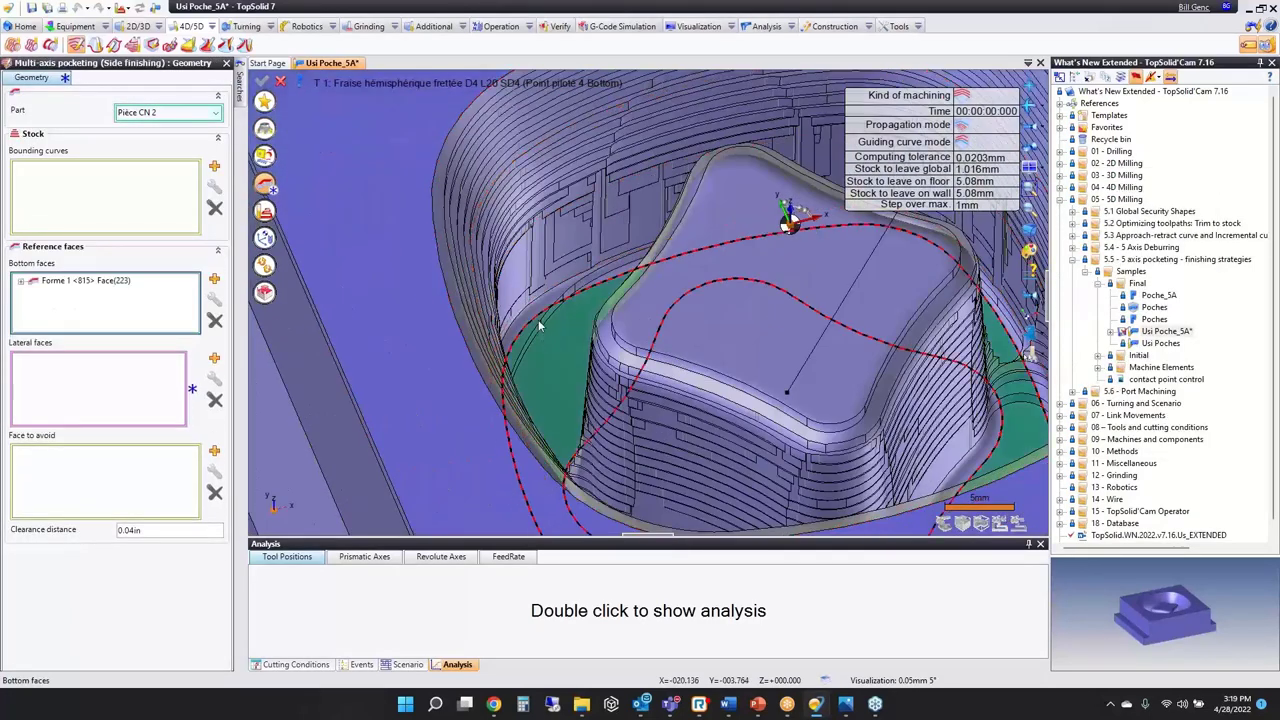
pyautogui.click(532, 390)
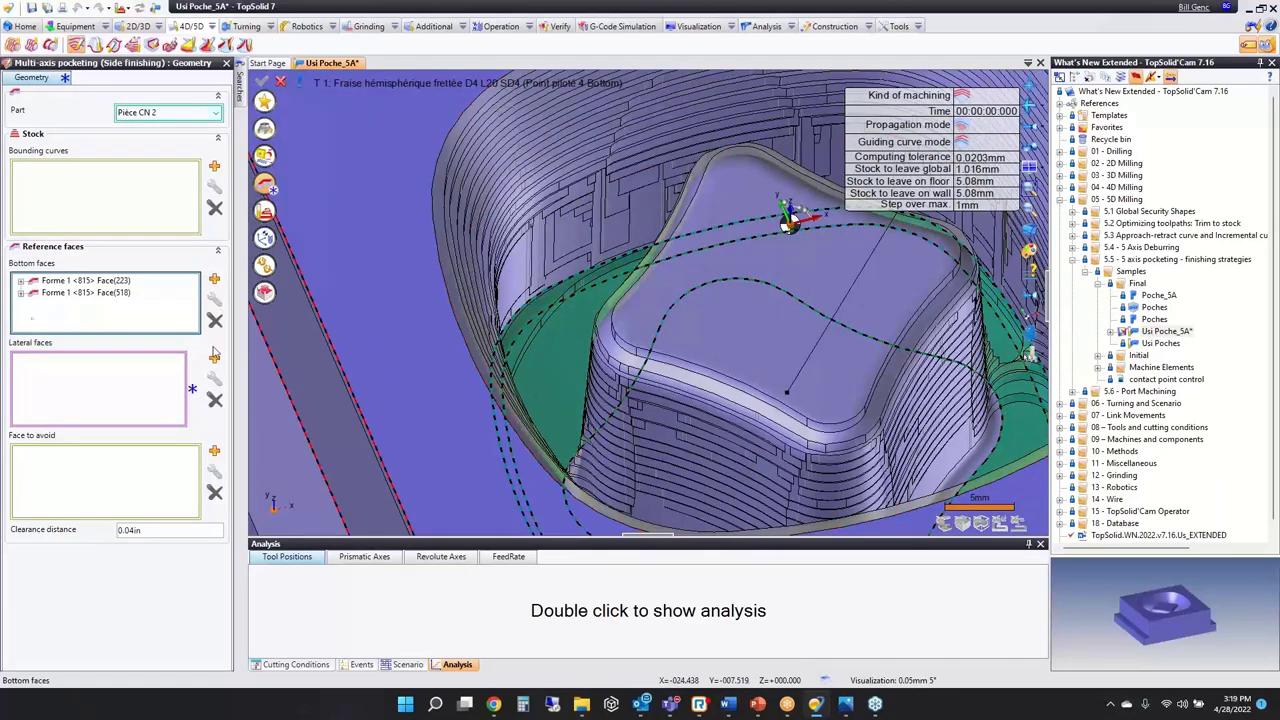
# Step: Select three faces of the pocket's outer wall as the lateral faces
pyautogui.click(552, 185)
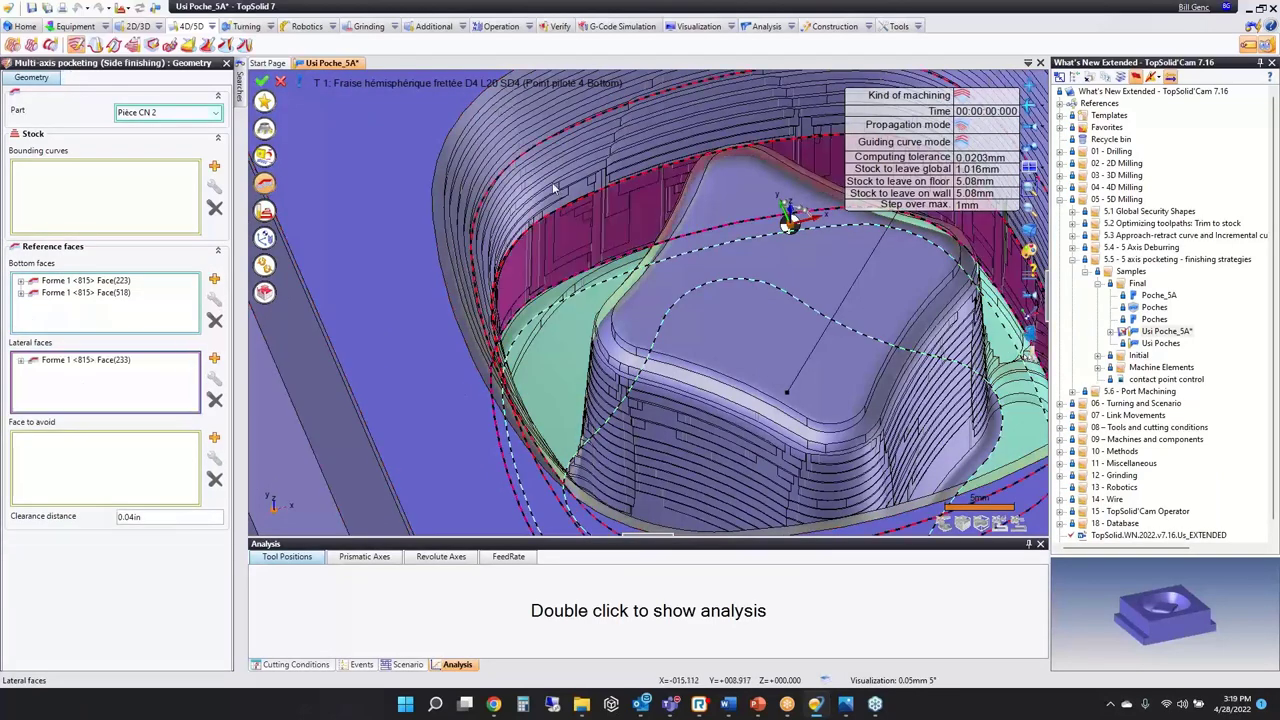
pyautogui.click(543, 162)
pyautogui.click(526, 126)
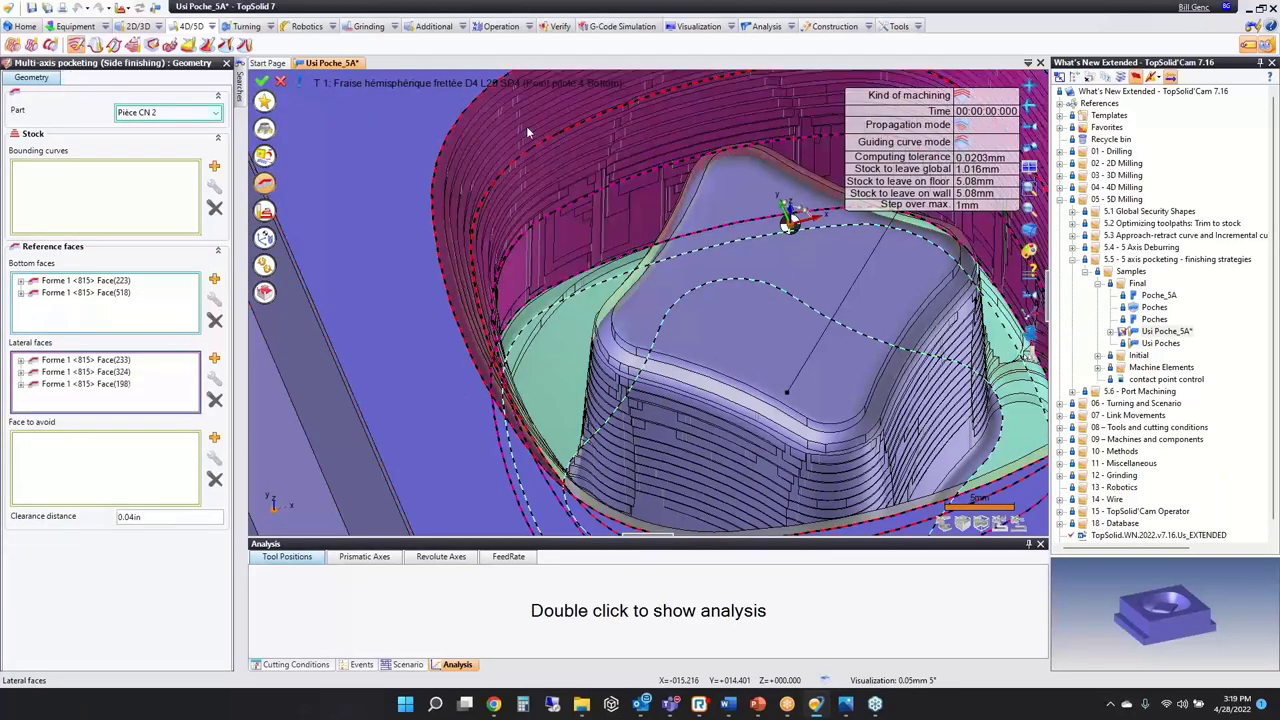
# Step: Set the side finishing operation's stock to leave on wall and stock to leave on floor to 0 mm
pyautogui.click(264, 210)
pyautogui.click(150, 126)
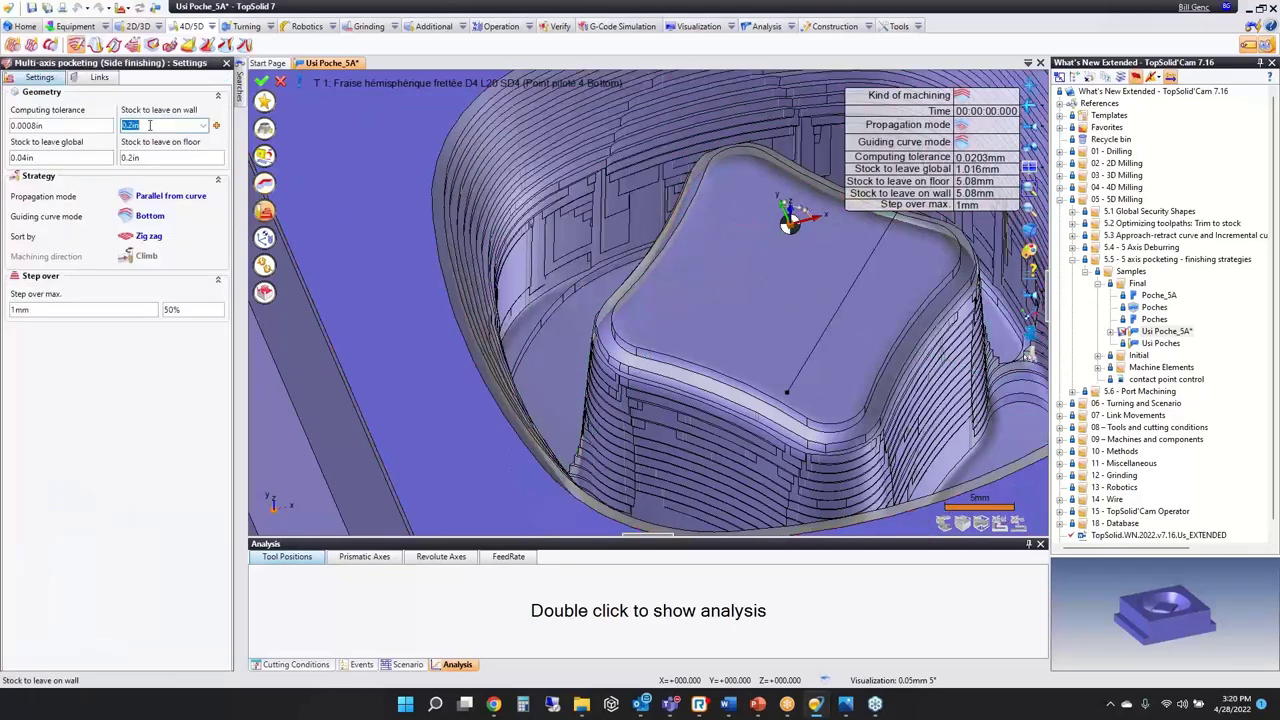
pyautogui.write('0')
pyautogui.press('Tab')
pyautogui.write('0')
pyautogui.press('Return')
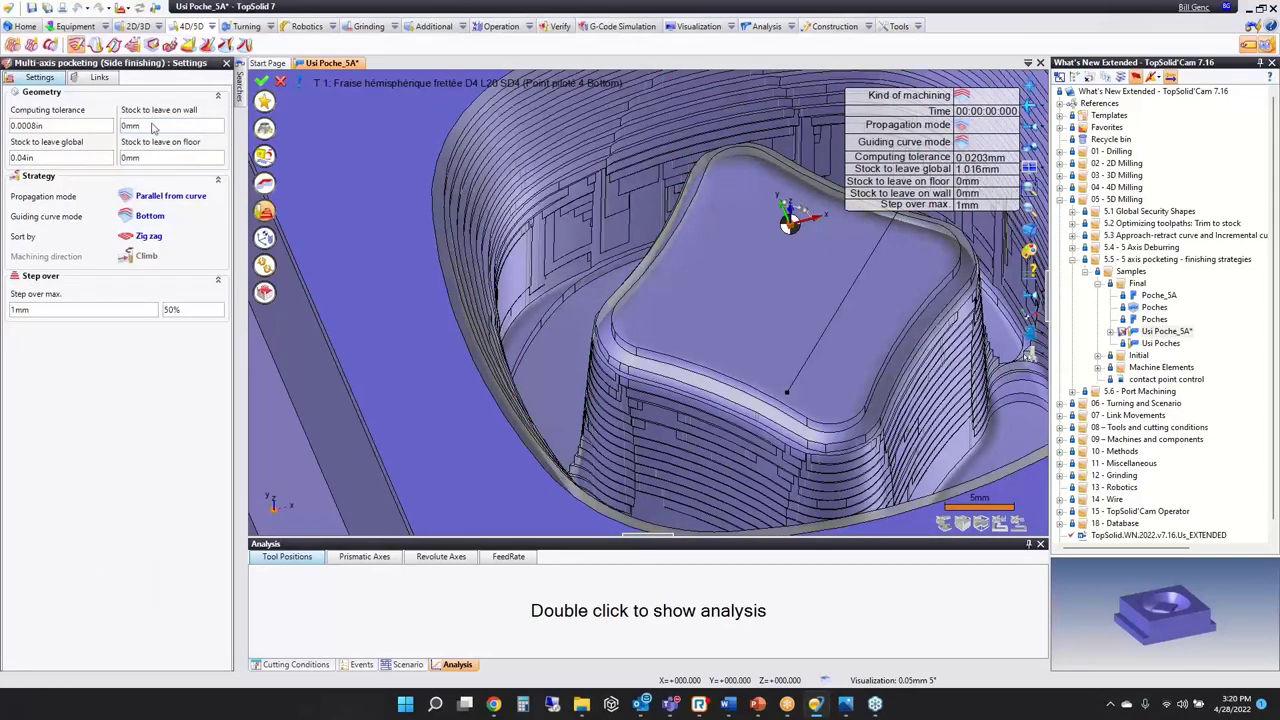
# Step: Set the strategy to morphing propagation with an automatic guiding curve and spiral sorting, and validate the side finishing operation
pyautogui.click(177, 198)
pyautogui.click(176, 217)
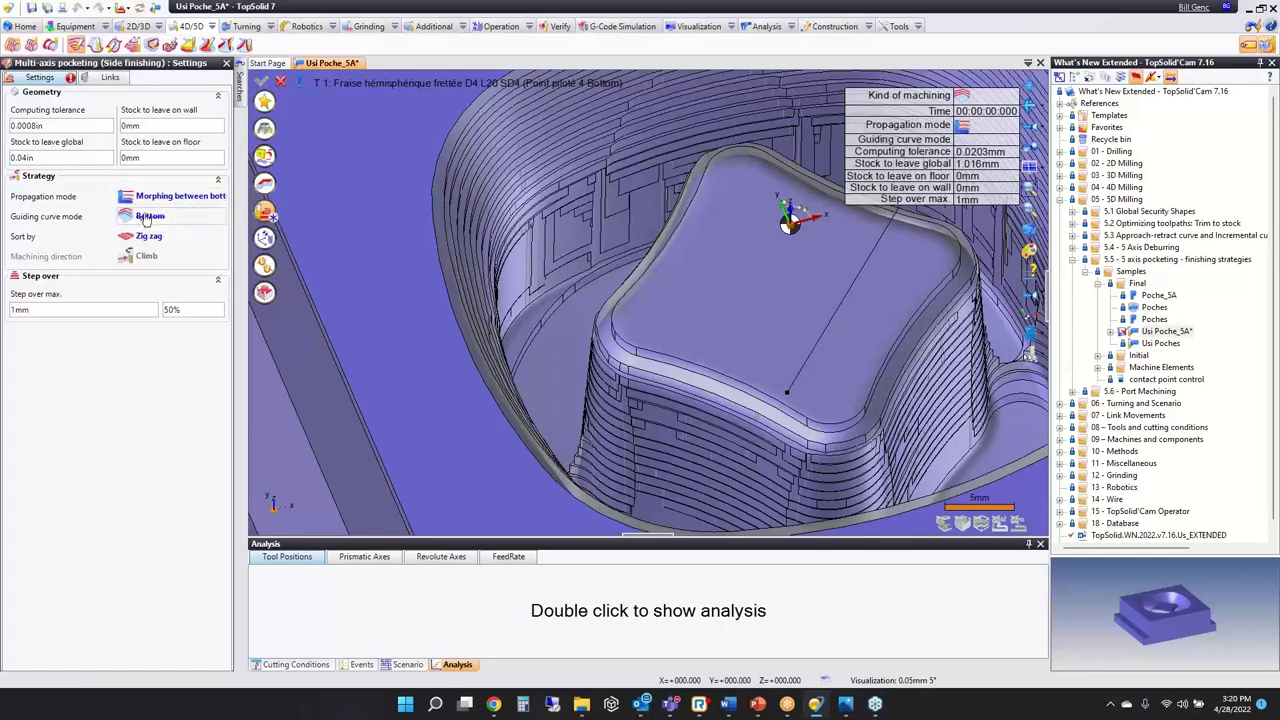
pyautogui.click(147, 217)
pyautogui.click(160, 262)
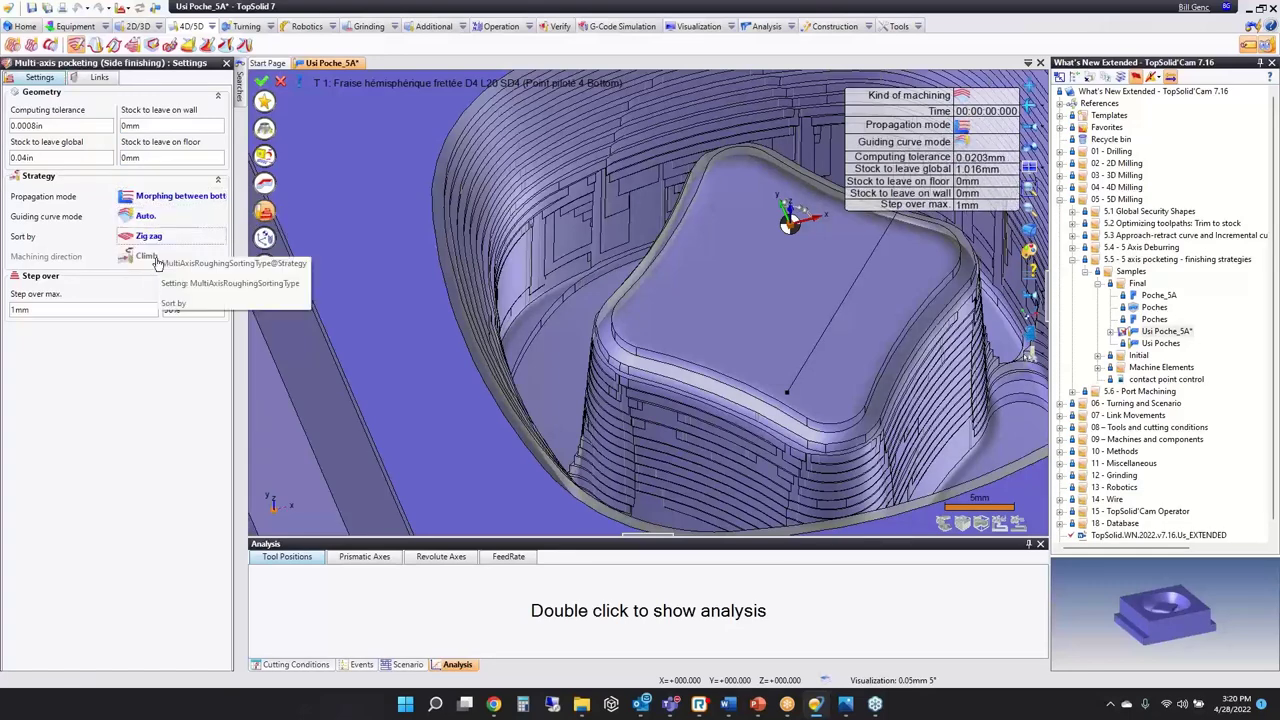
pyautogui.click(155, 245)
pyautogui.click(143, 310)
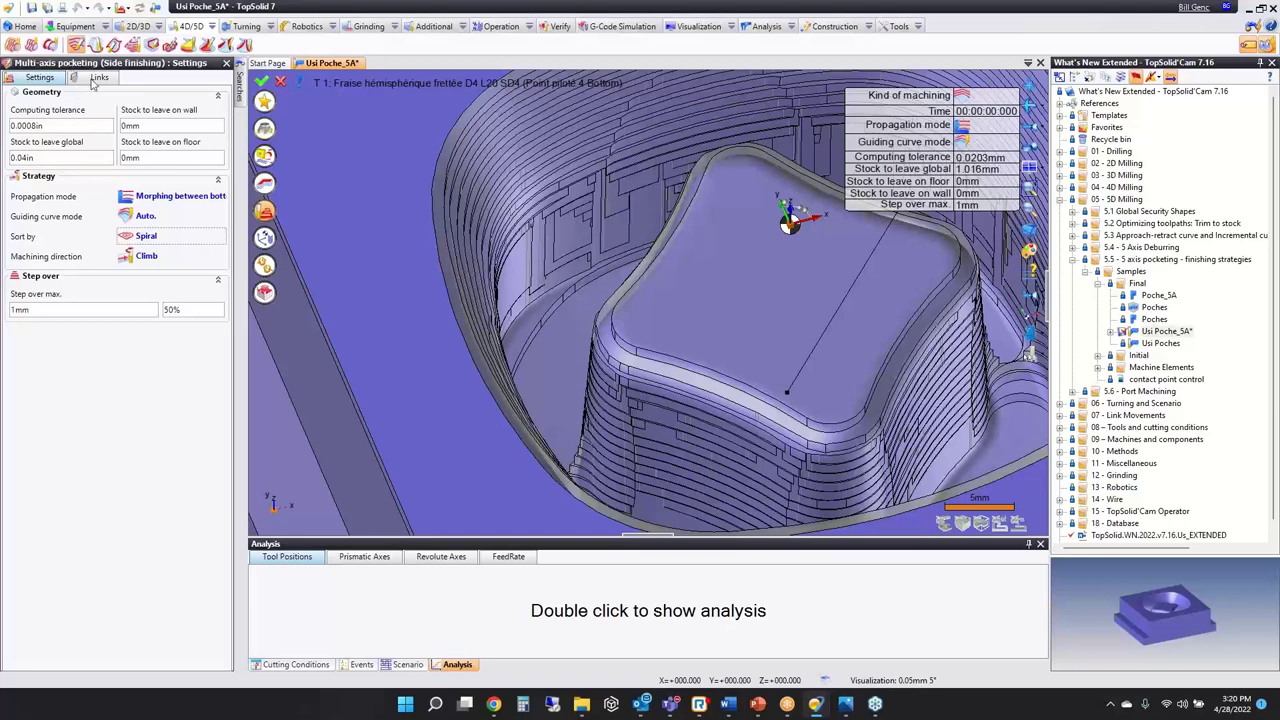
pyautogui.click(261, 81)
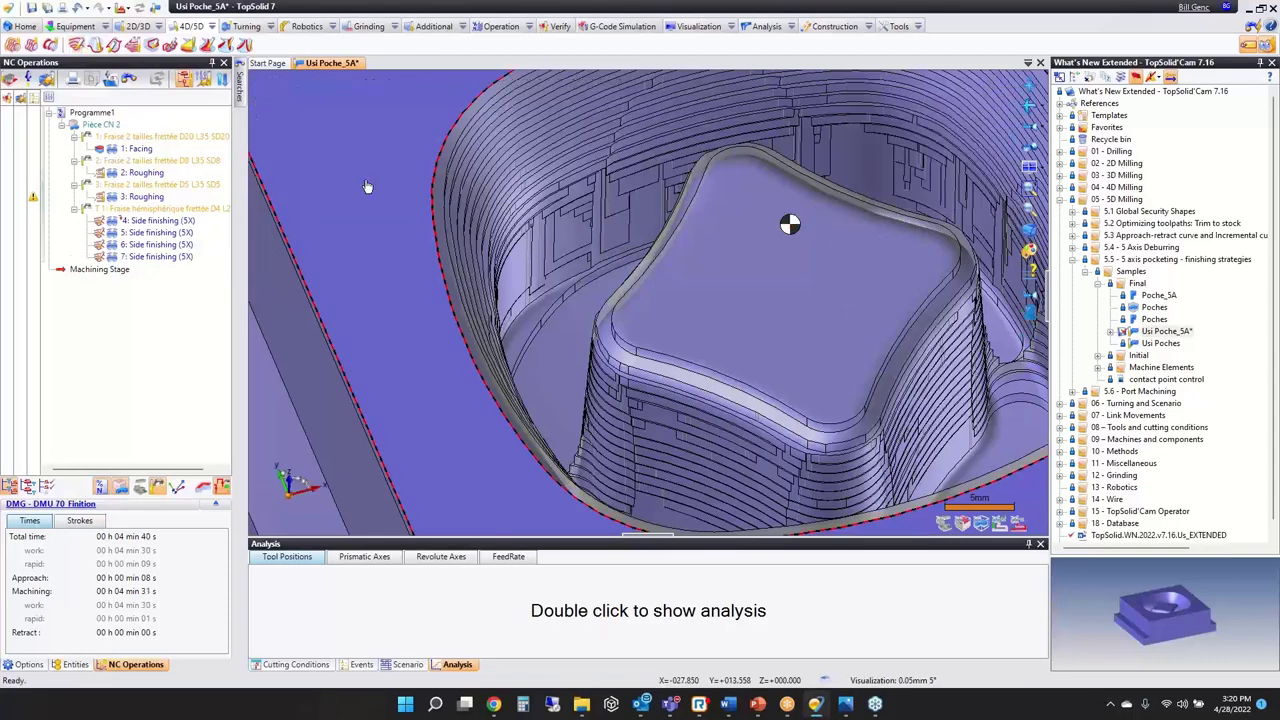
# Step: Examine the toolpaths of the pocket's side finishing operations 4 to 7
pyautogui.click(140, 256)
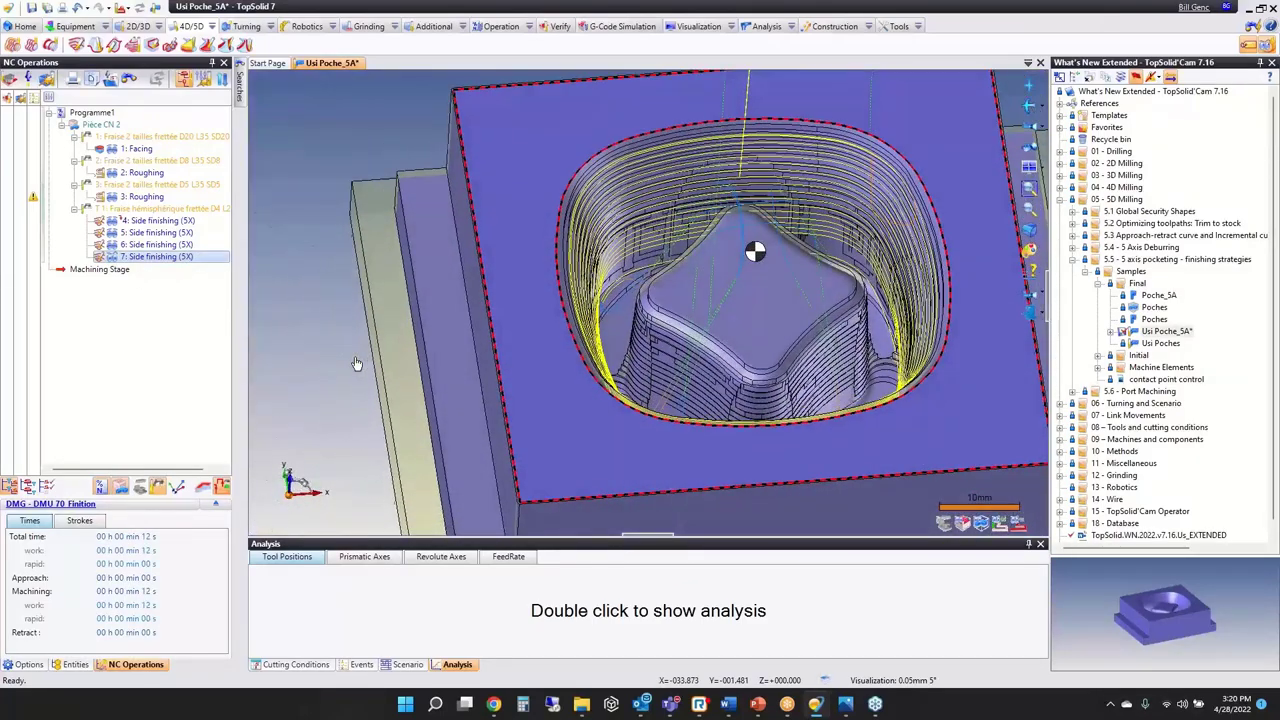
pyautogui.keyDown('shift'); pyautogui.click(140, 221); pyautogui.keyUp('shift')
pyautogui.click(140, 224)
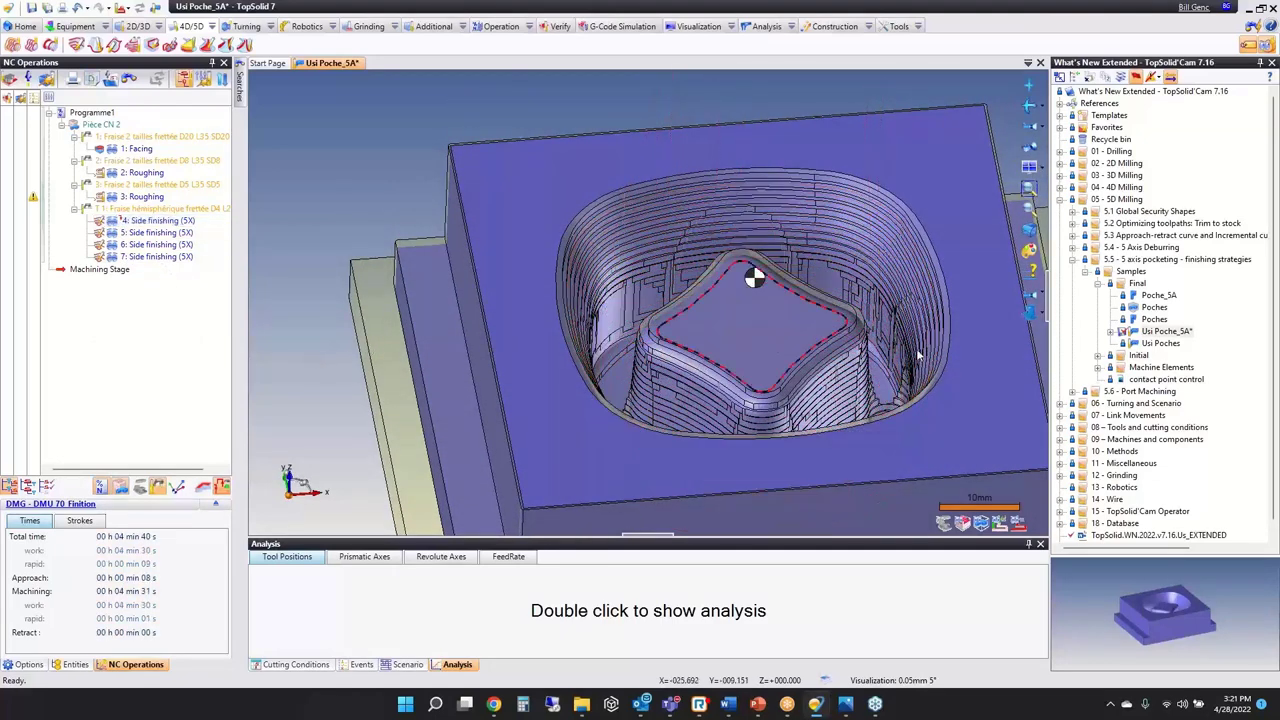
# Step: Reopen side finishing operation 7, set the tool contact point height's target and maximum to 85%, and validate the operation
pyautogui.click(1143, 381)
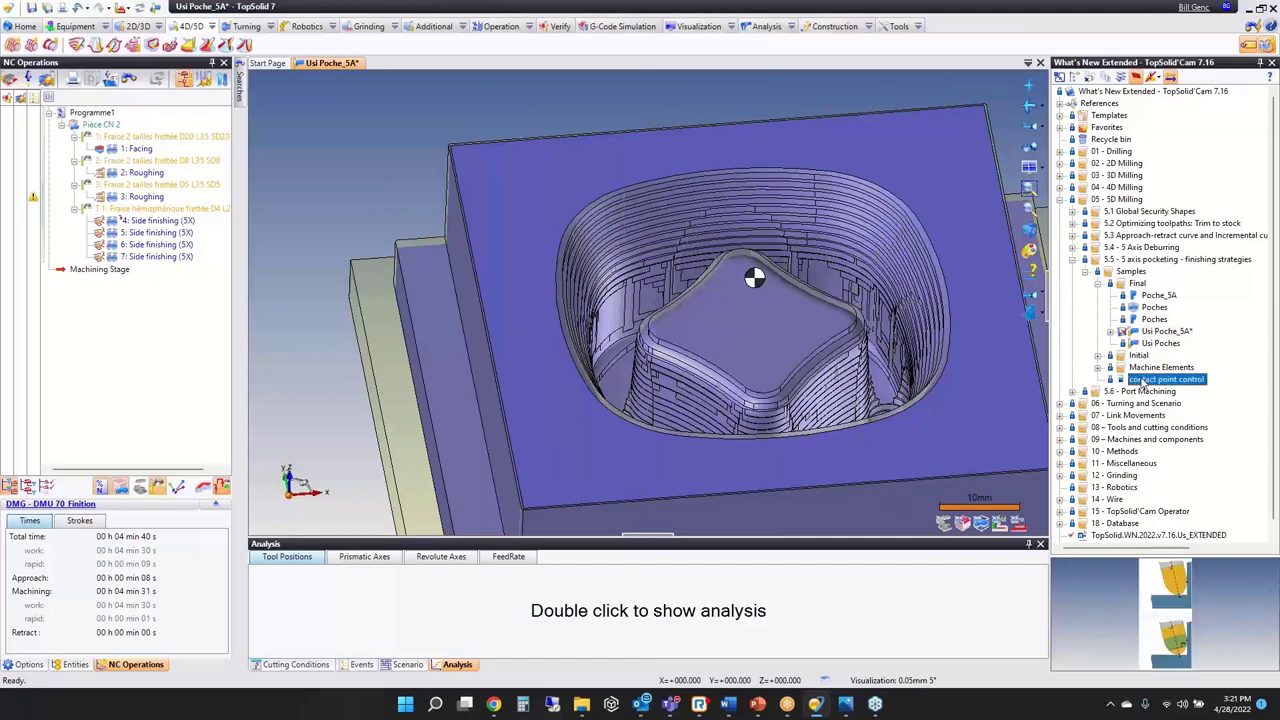
pyautogui.click(150, 257)
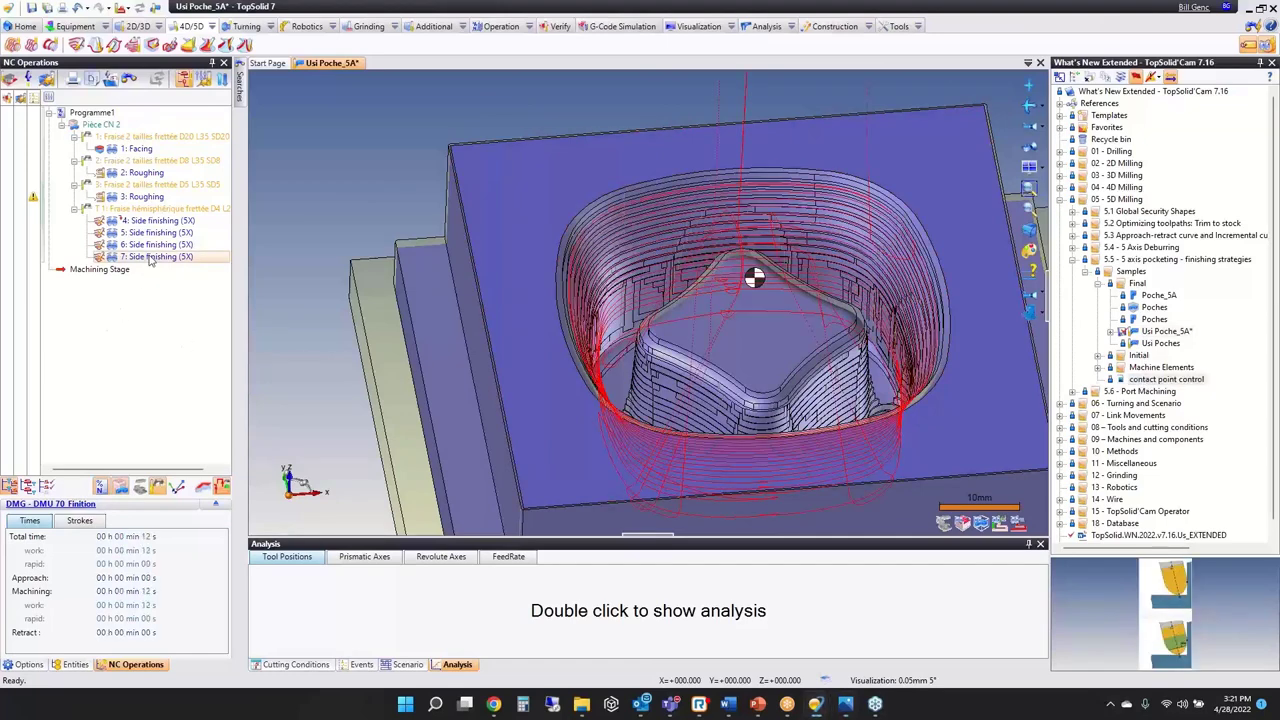
pyautogui.doubleClick(150, 257)
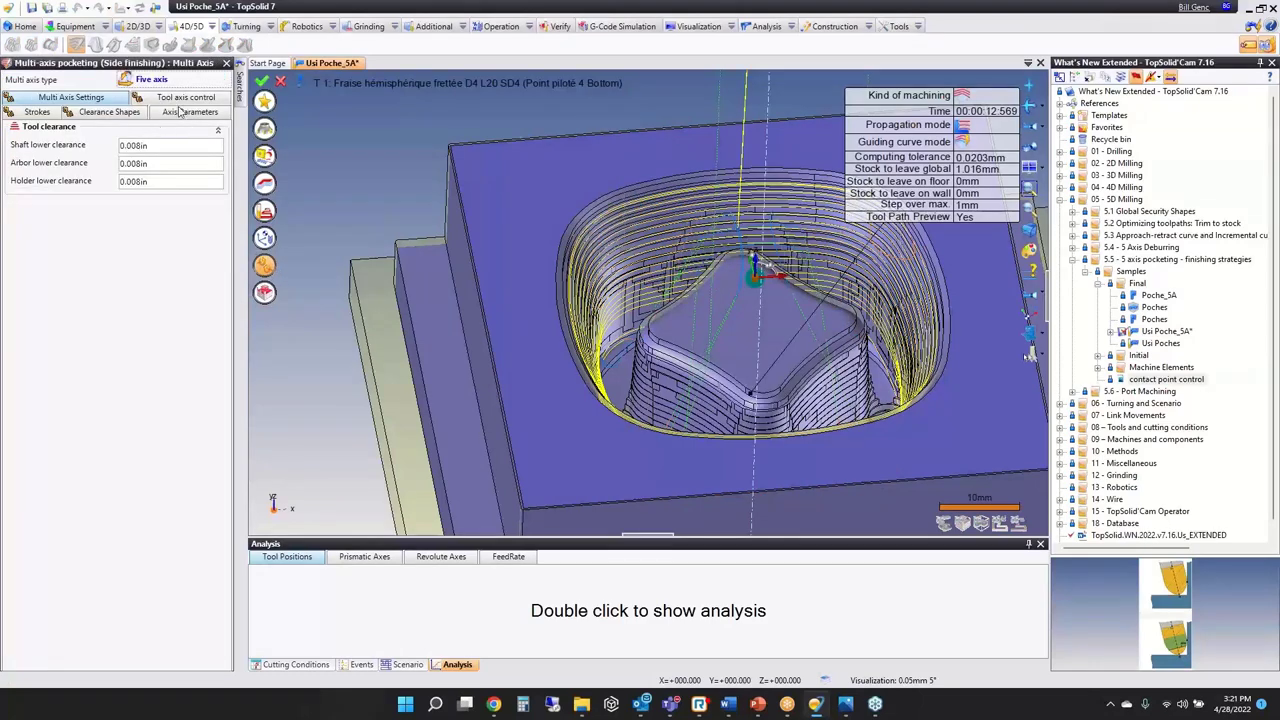
pyautogui.click(180, 113)
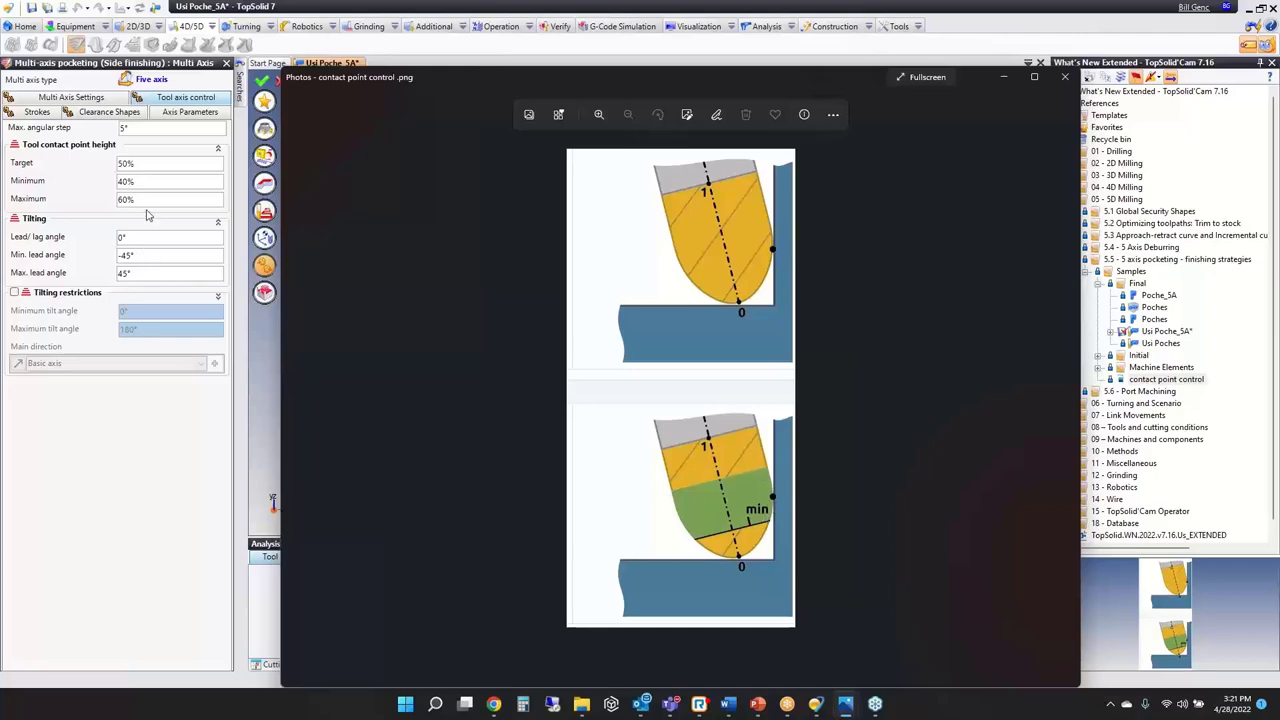
pyautogui.click(128, 165)
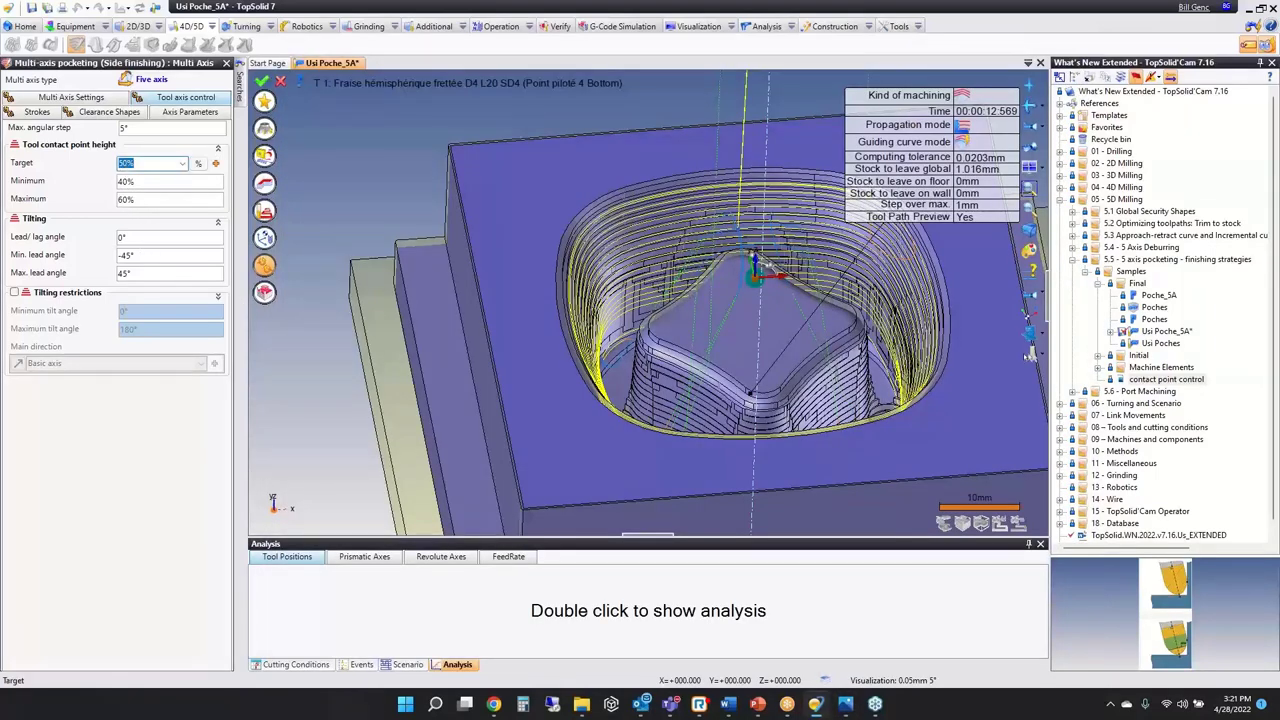
pyautogui.write('85')
pyautogui.click(135, 199)
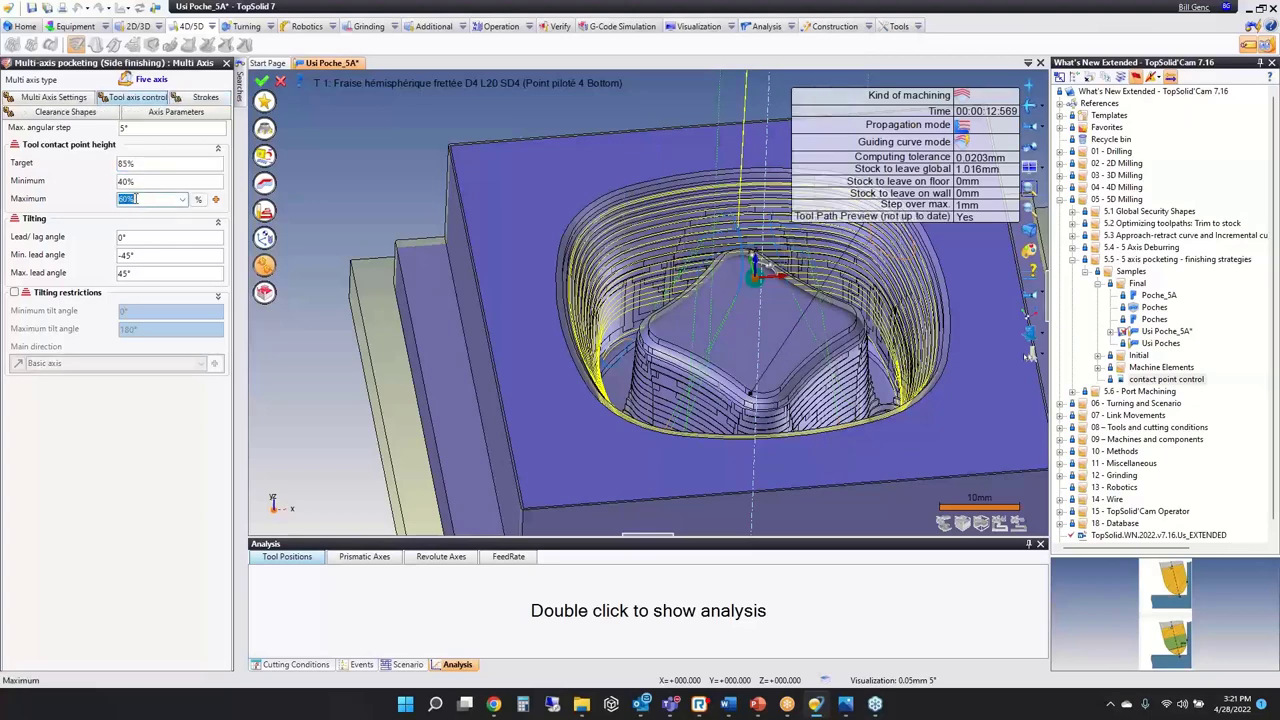
pyautogui.write('85')
pyautogui.press('Tab')
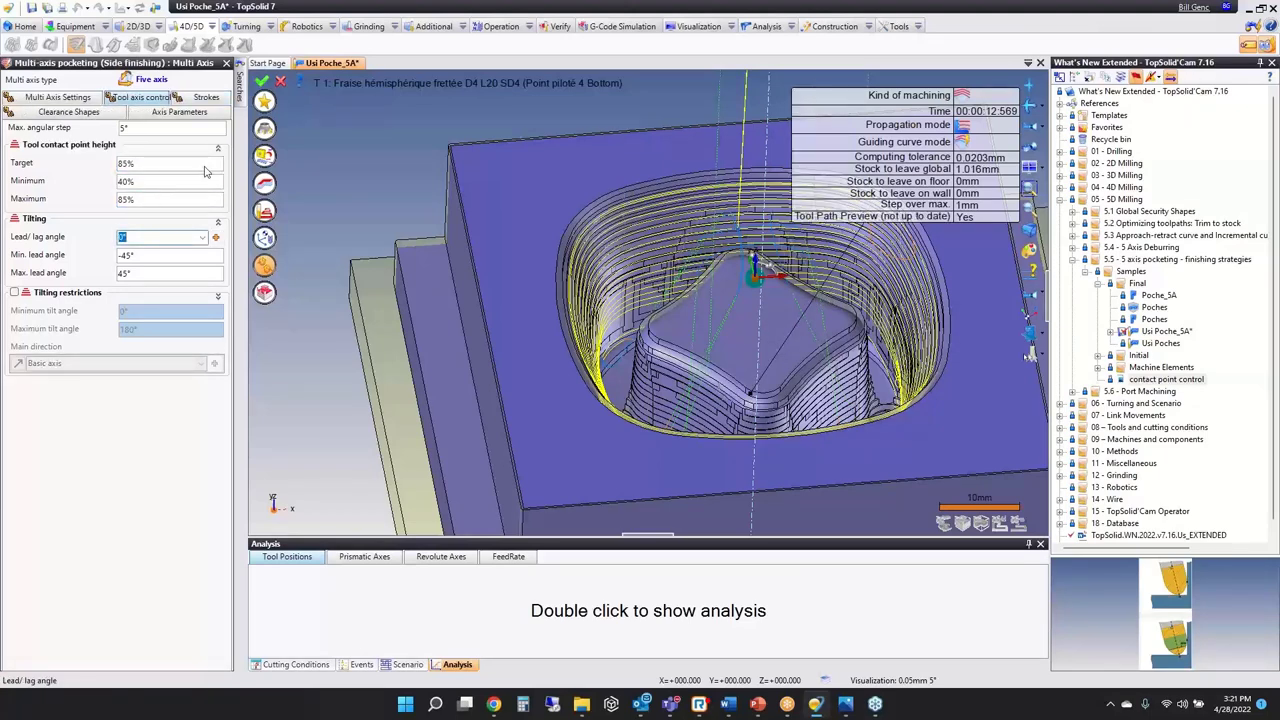
pyautogui.click(262, 81)
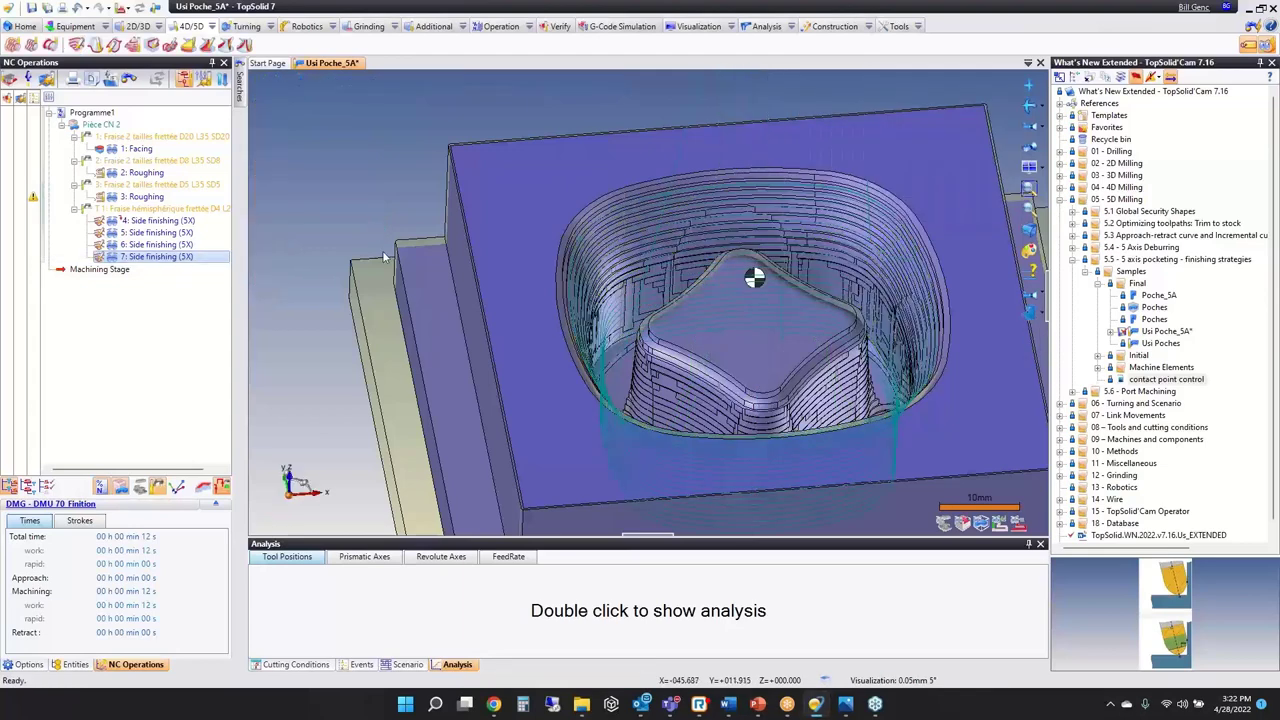
# Step: Activate Cut 1 so the pocket and operation 7's toolpath are shown in section
pyautogui.click(150, 257)
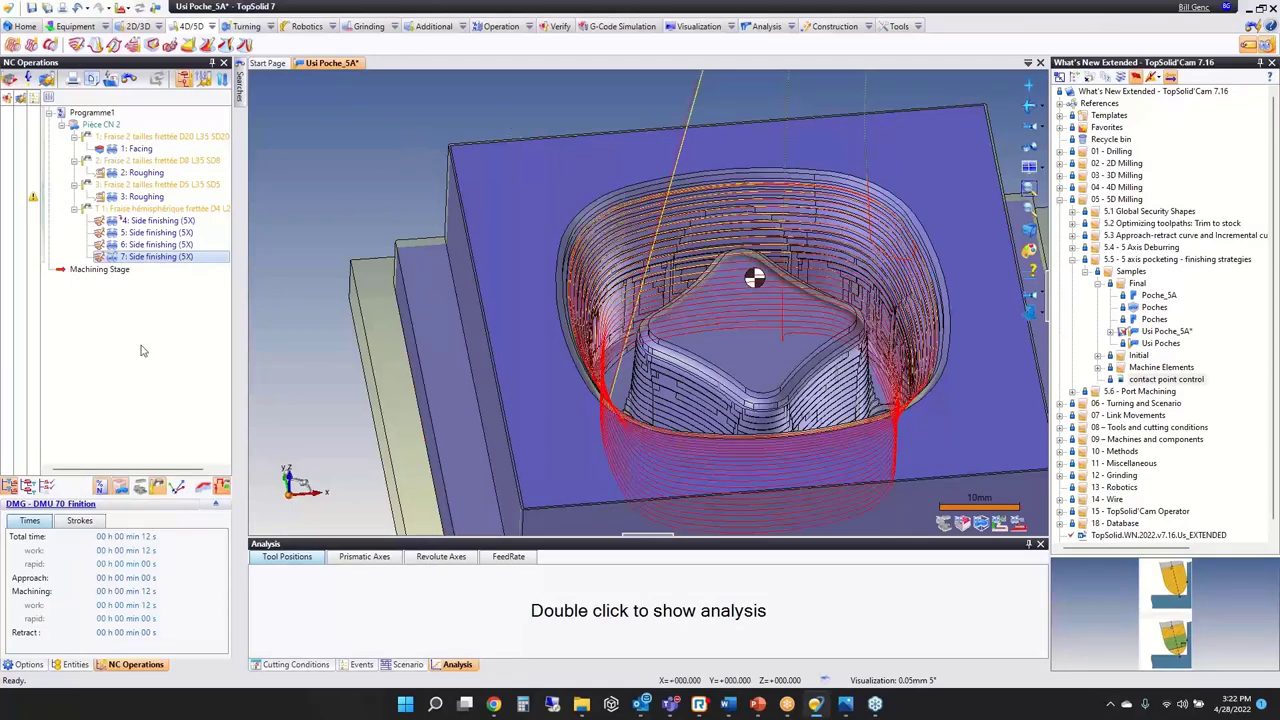
pyautogui.click(76, 664)
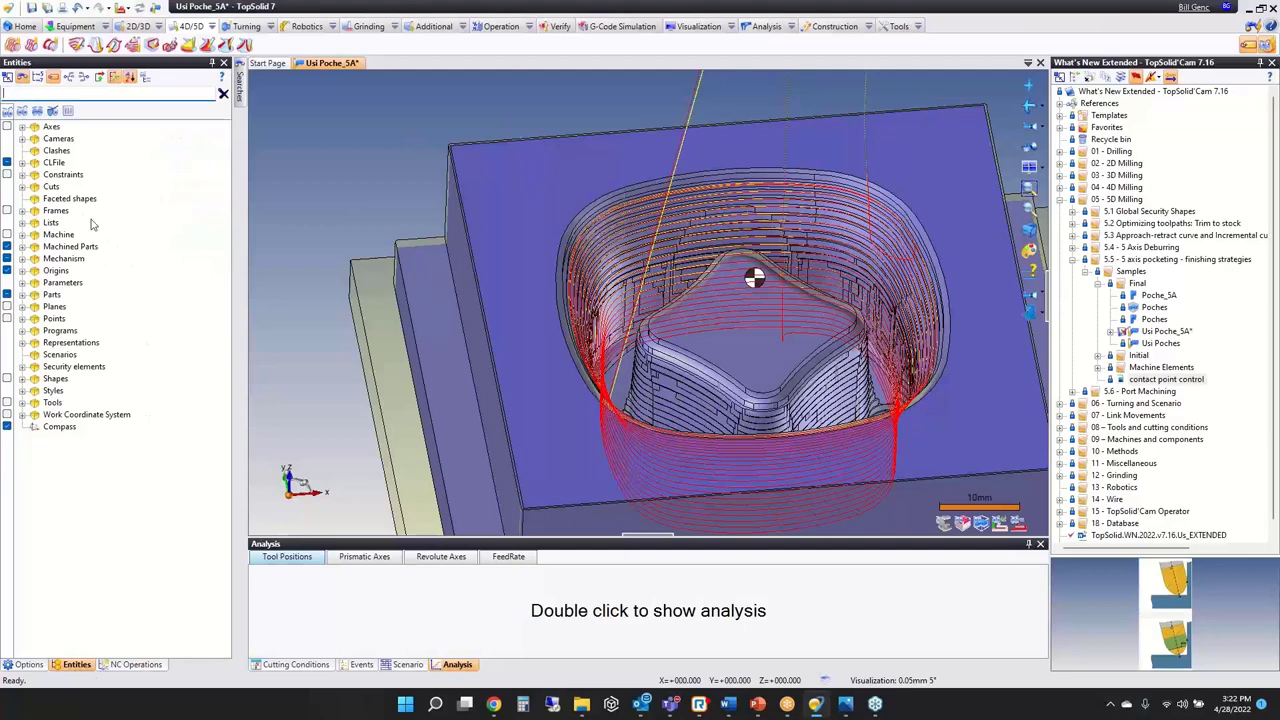
pyautogui.click(23, 187)
pyautogui.rightClick(56, 198)
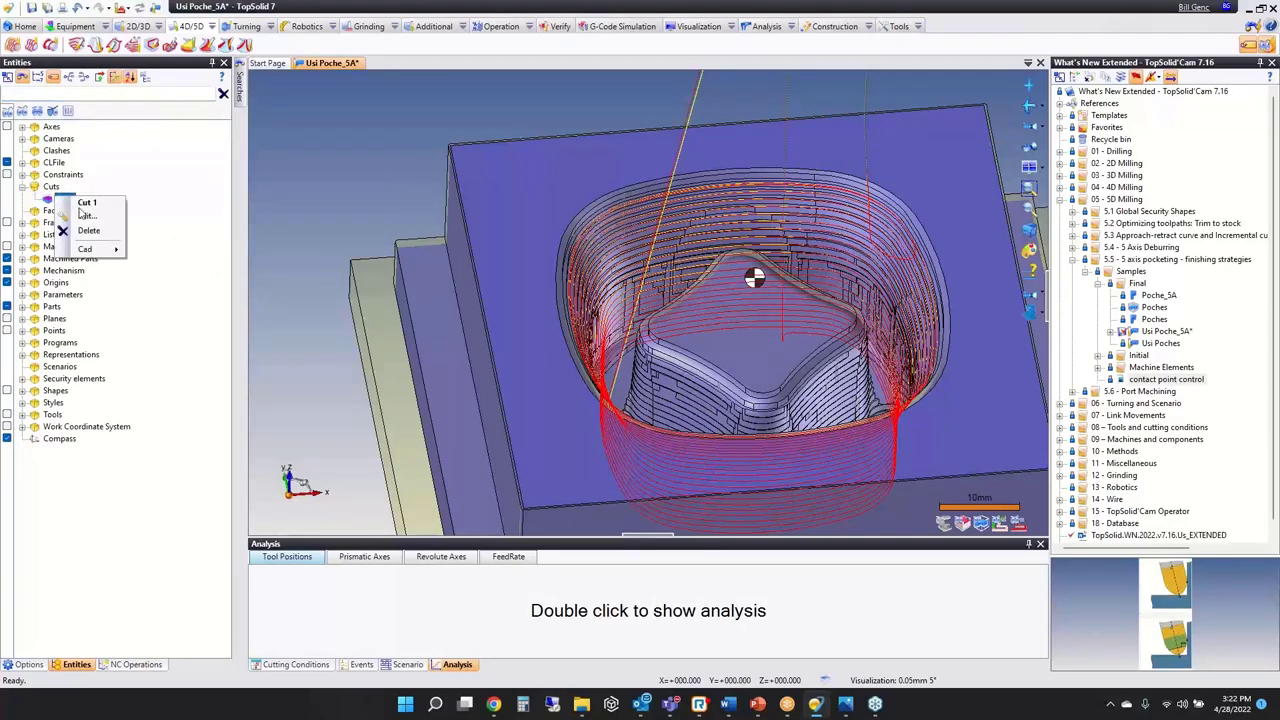
pyautogui.click(72, 216)
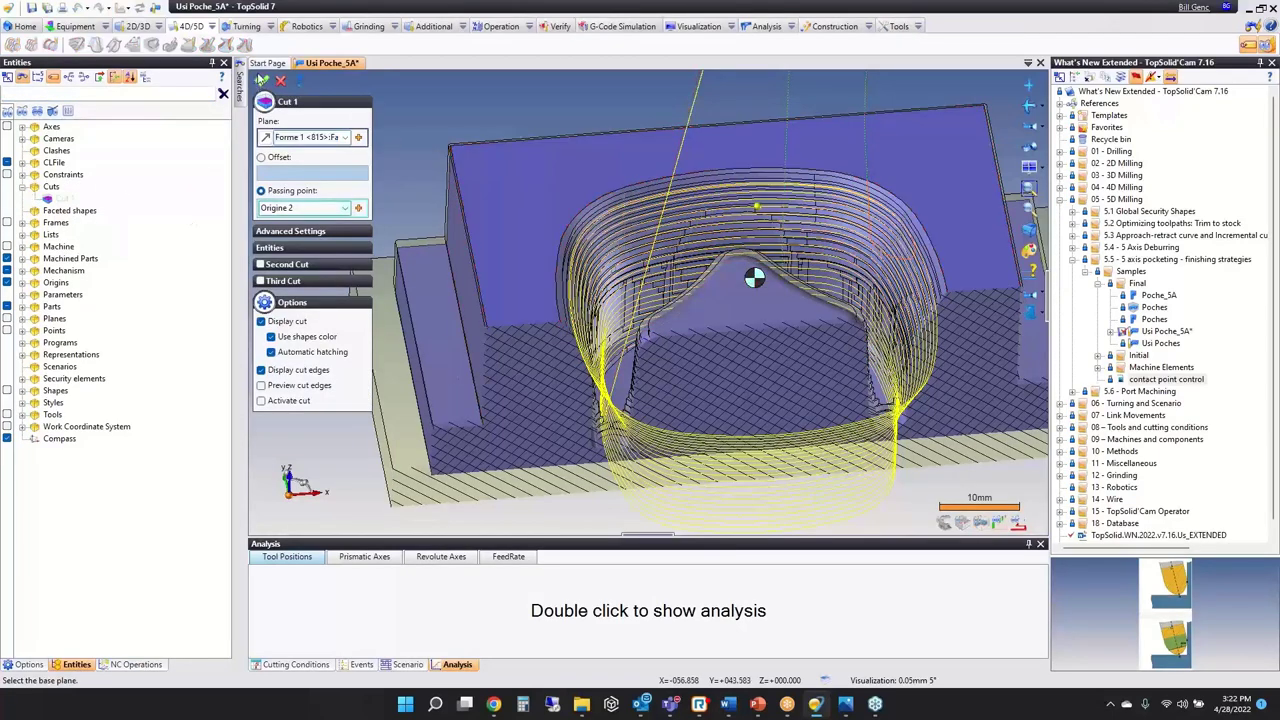
pyautogui.click(261, 80)
pyautogui.rightClick(64, 199)
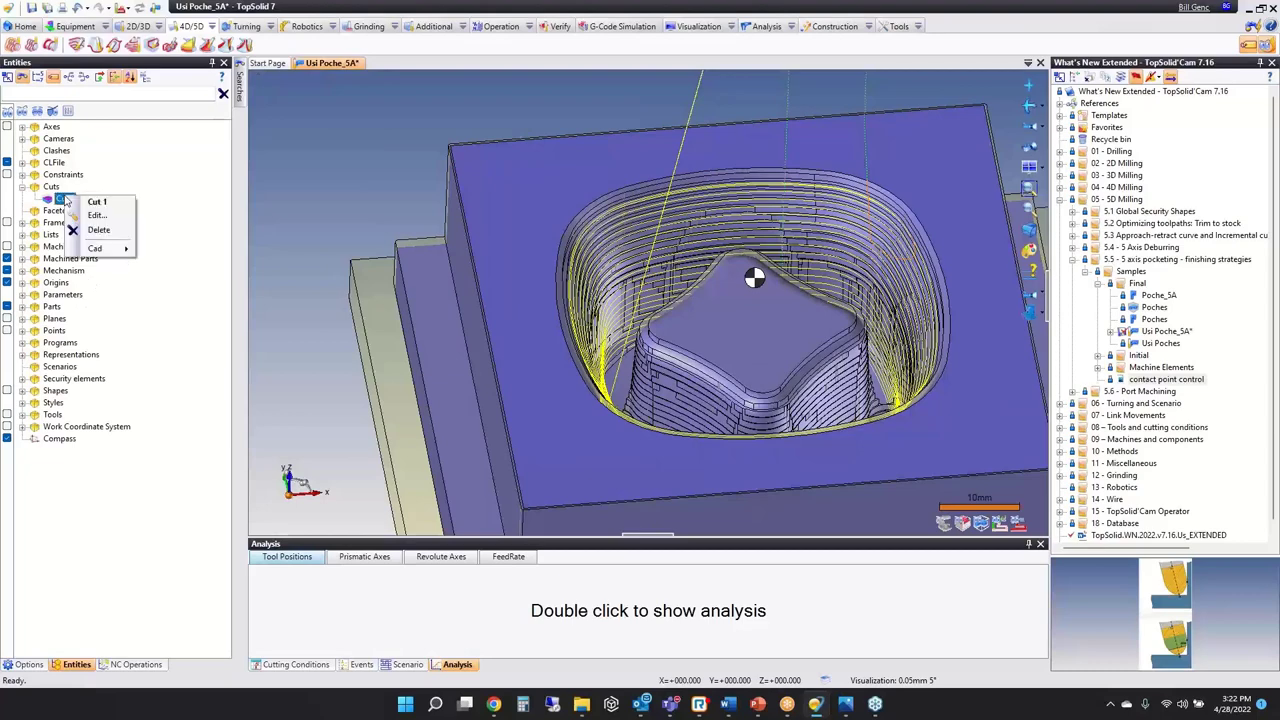
pyautogui.moveTo(96, 250)
pyautogui.click(165, 262)
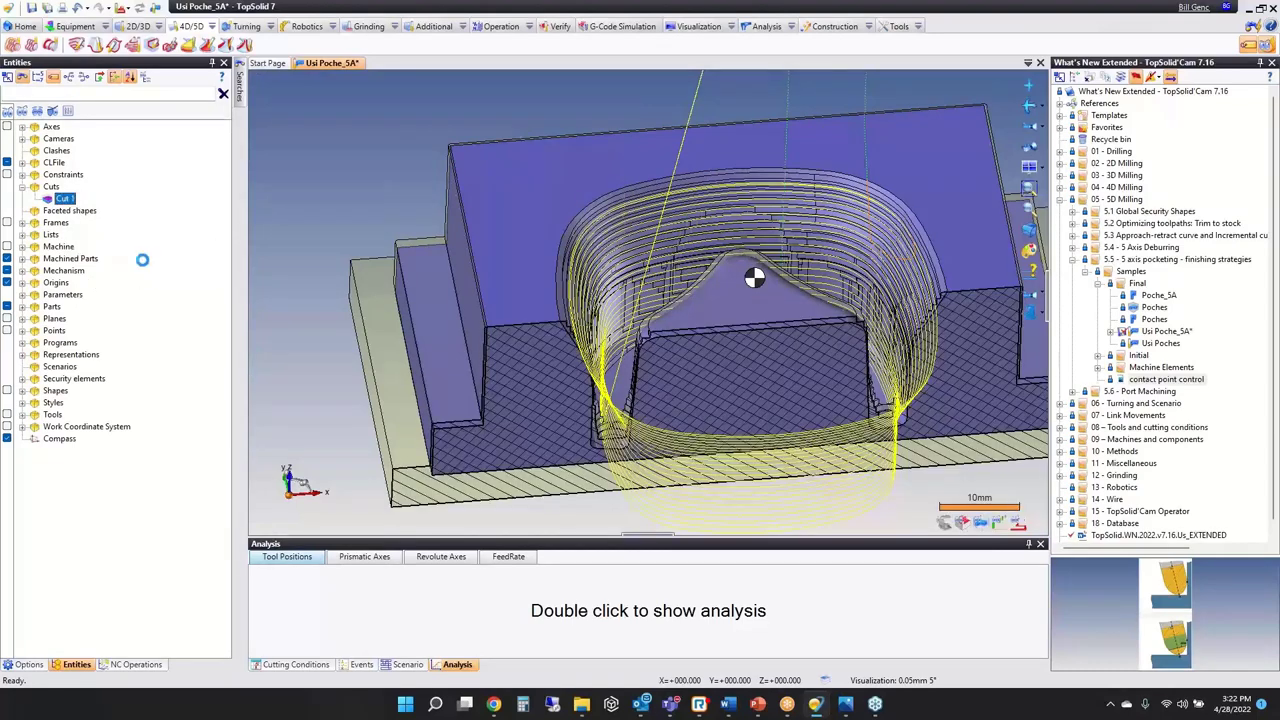
# Step: Inspect where operation 7's tool touches the sectioned pocket wall in front view, and leave the operation unchanged
pyautogui.click(136, 664)
pyautogui.doubleClick(147, 258)
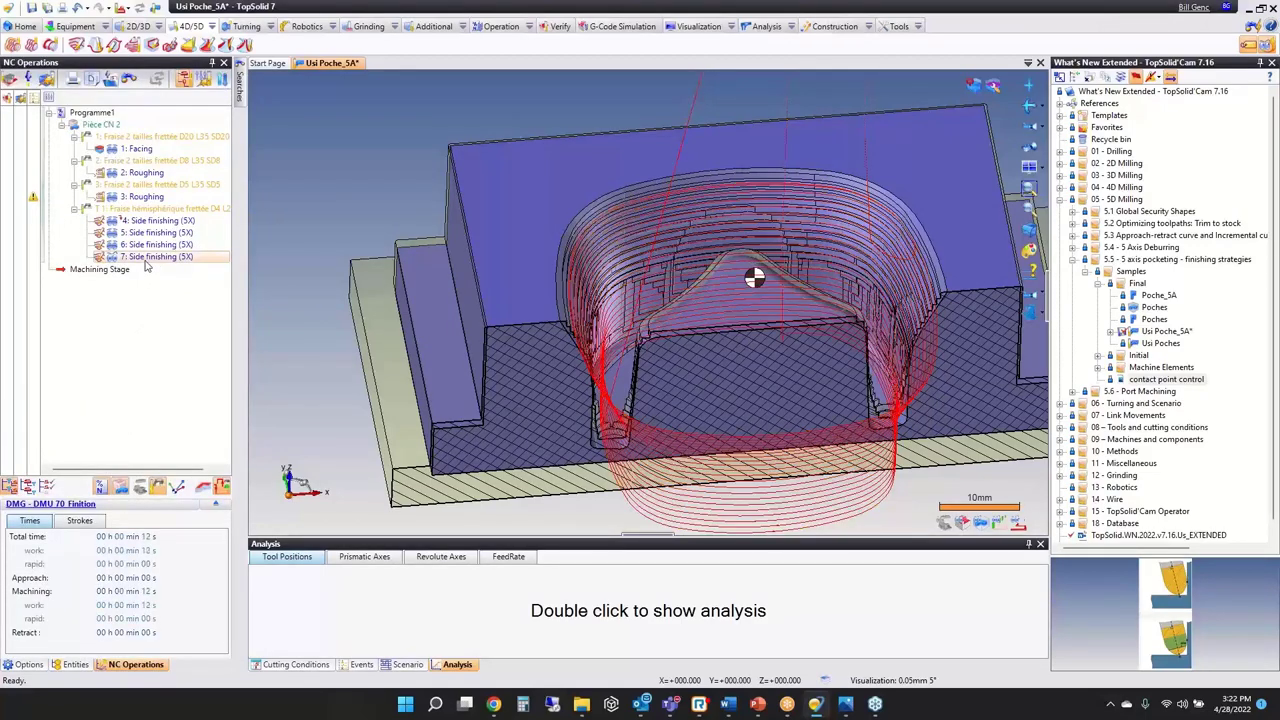
pyautogui.click(1030, 126)
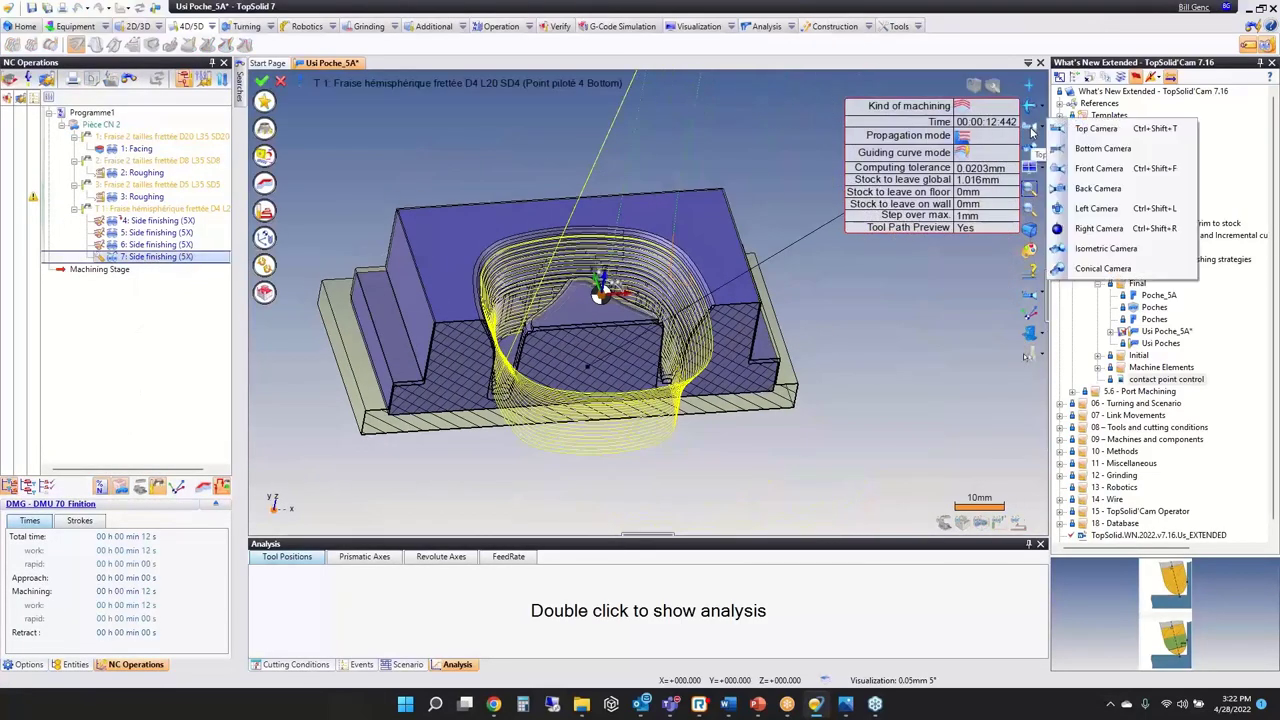
pyautogui.click(1105, 168)
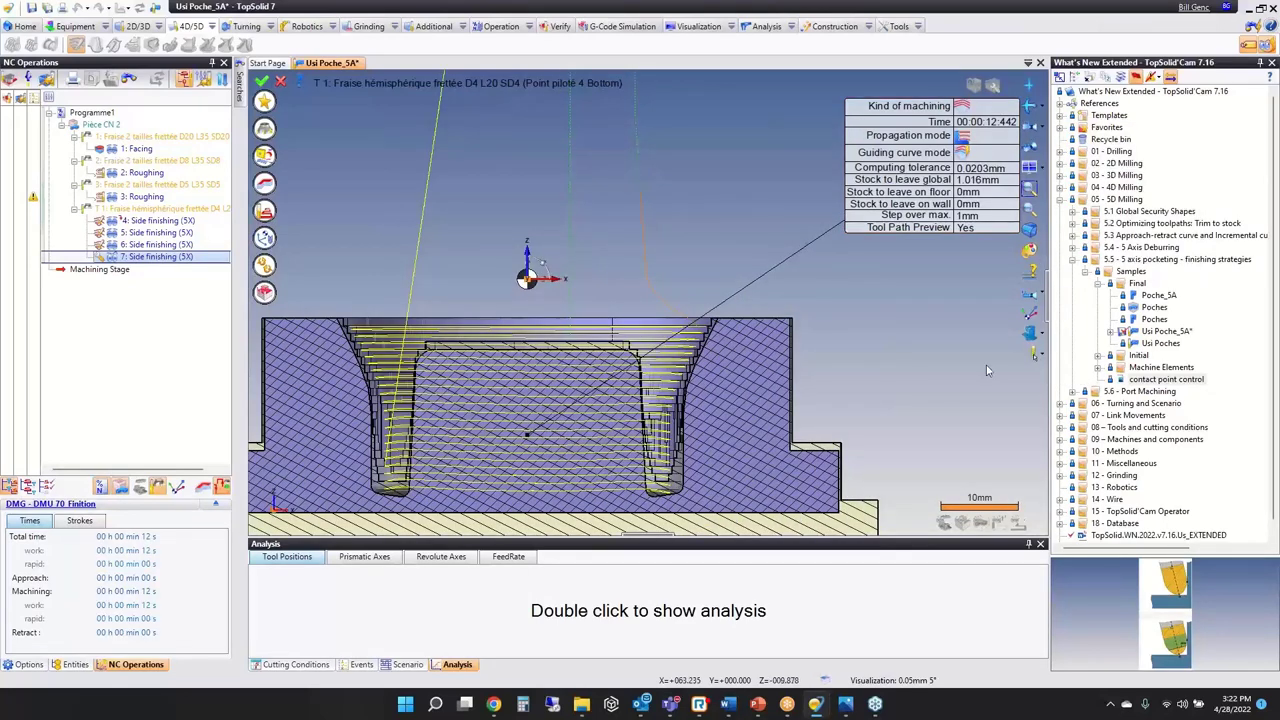
pyautogui.scroll(3, 713, 340)
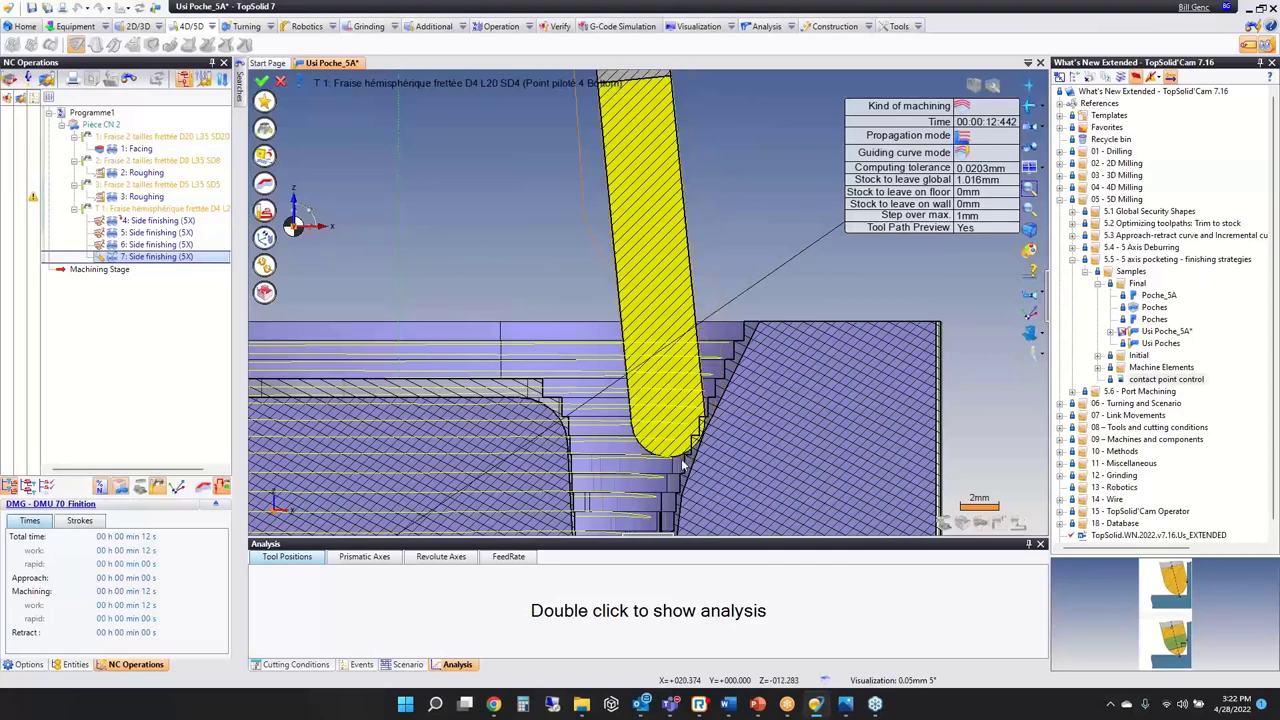
pyautogui.scroll(2, 684, 462)
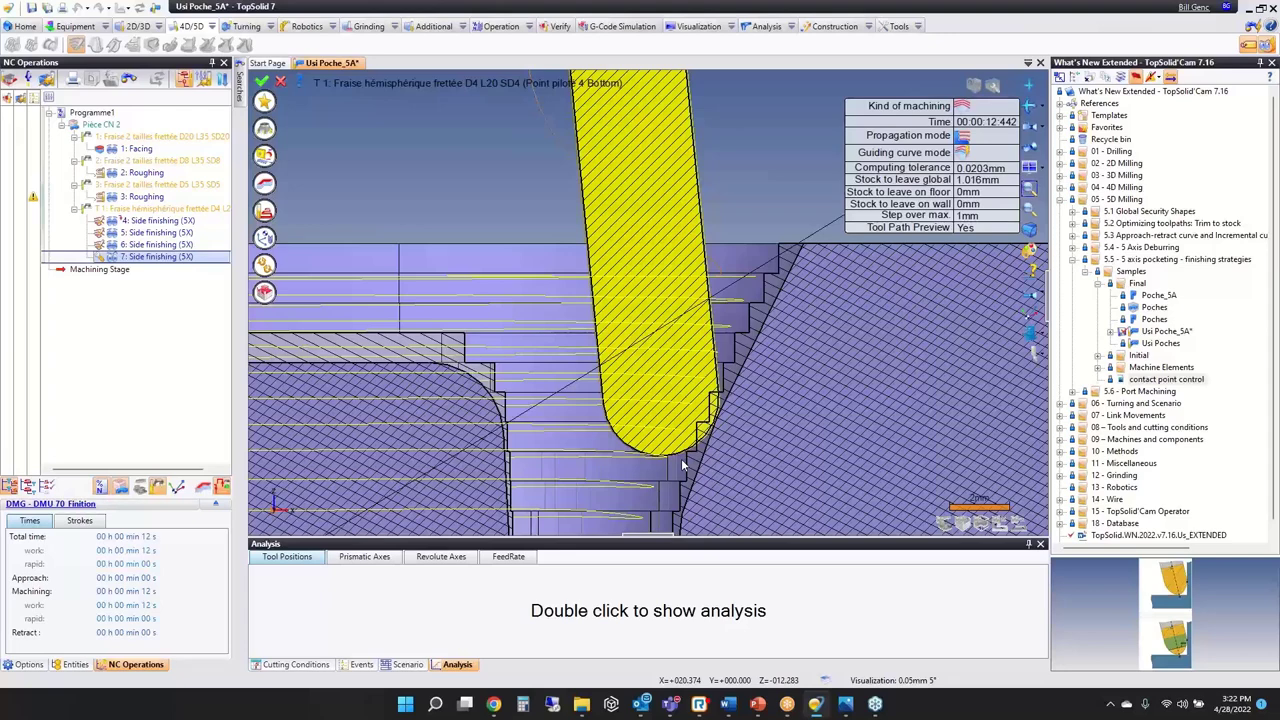
pyautogui.click(281, 83)
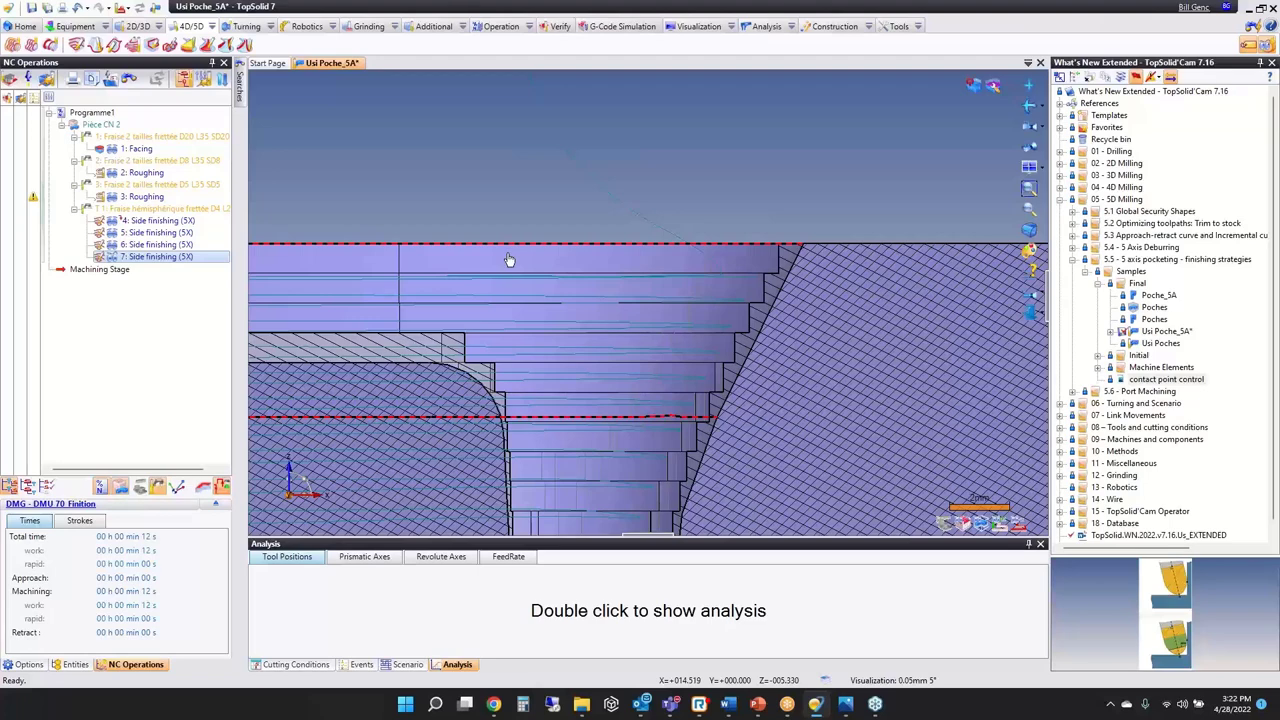
# Step: Close Usi Poche_5A without saving and open Usi Tube from the final tube samples of 5.6 - Port Machining
pyautogui.click(359, 63)
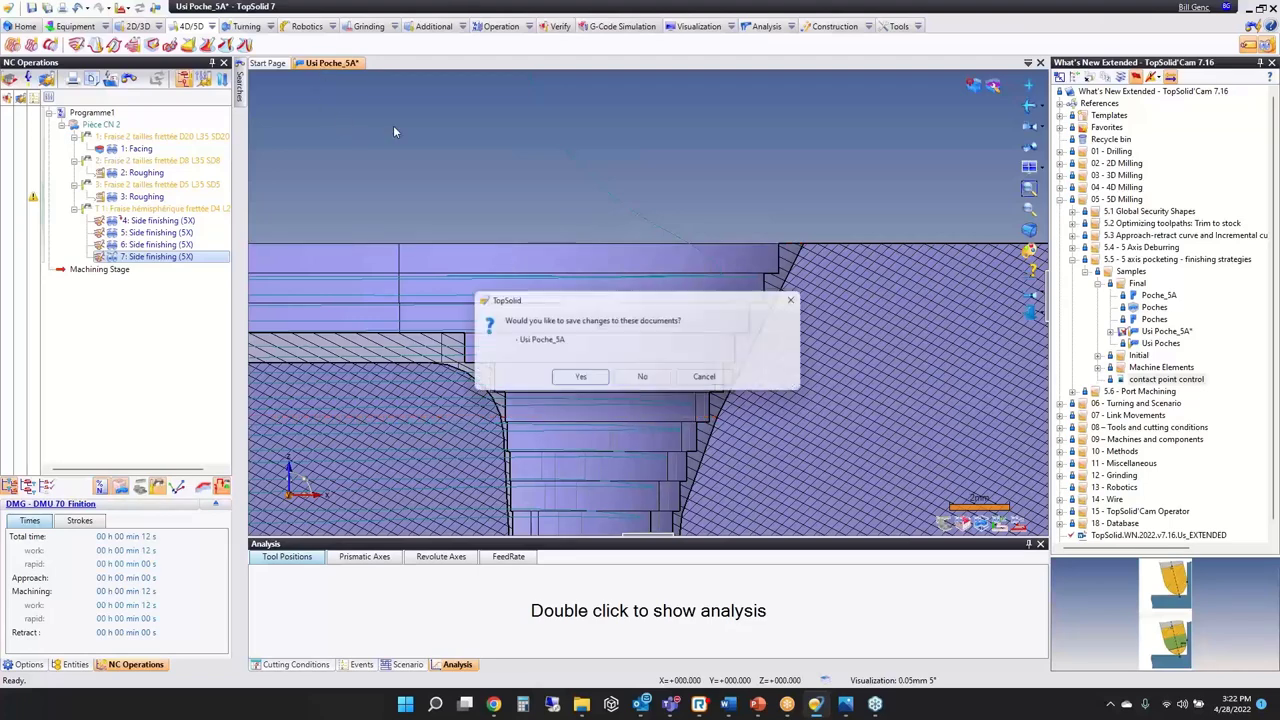
pyautogui.click(645, 380)
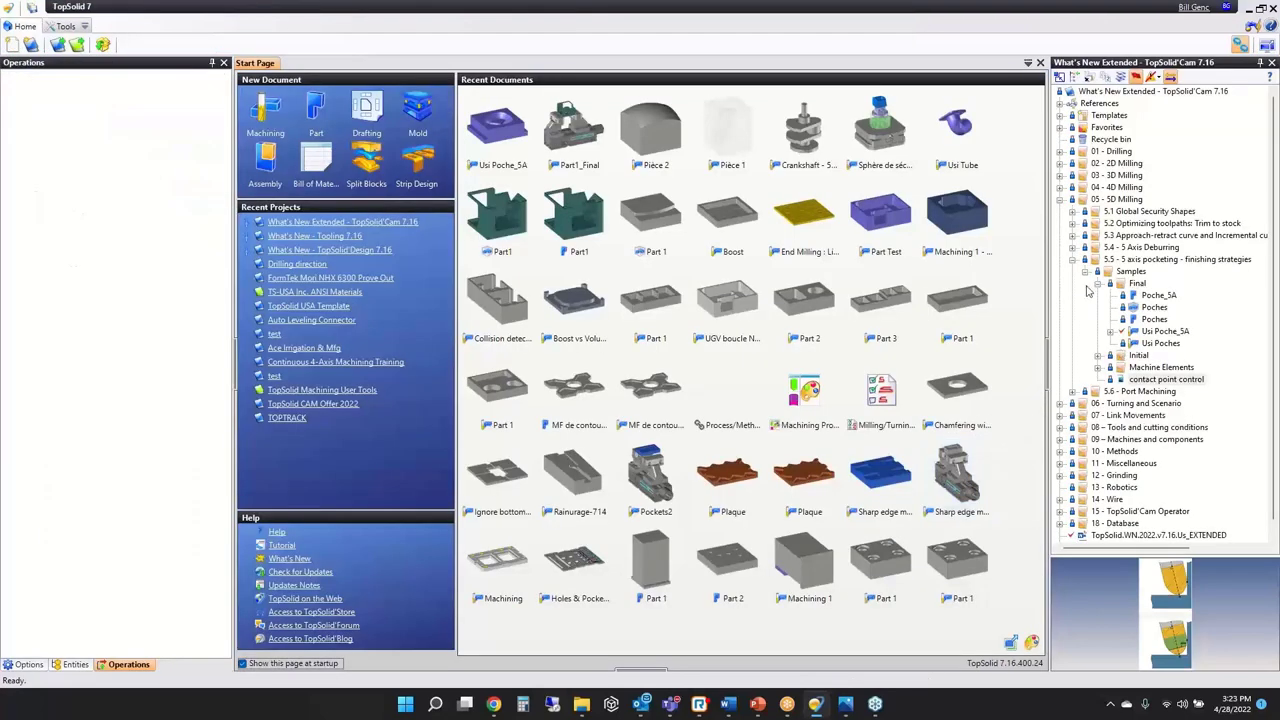
pyautogui.click(1077, 260)
pyautogui.click(1078, 272)
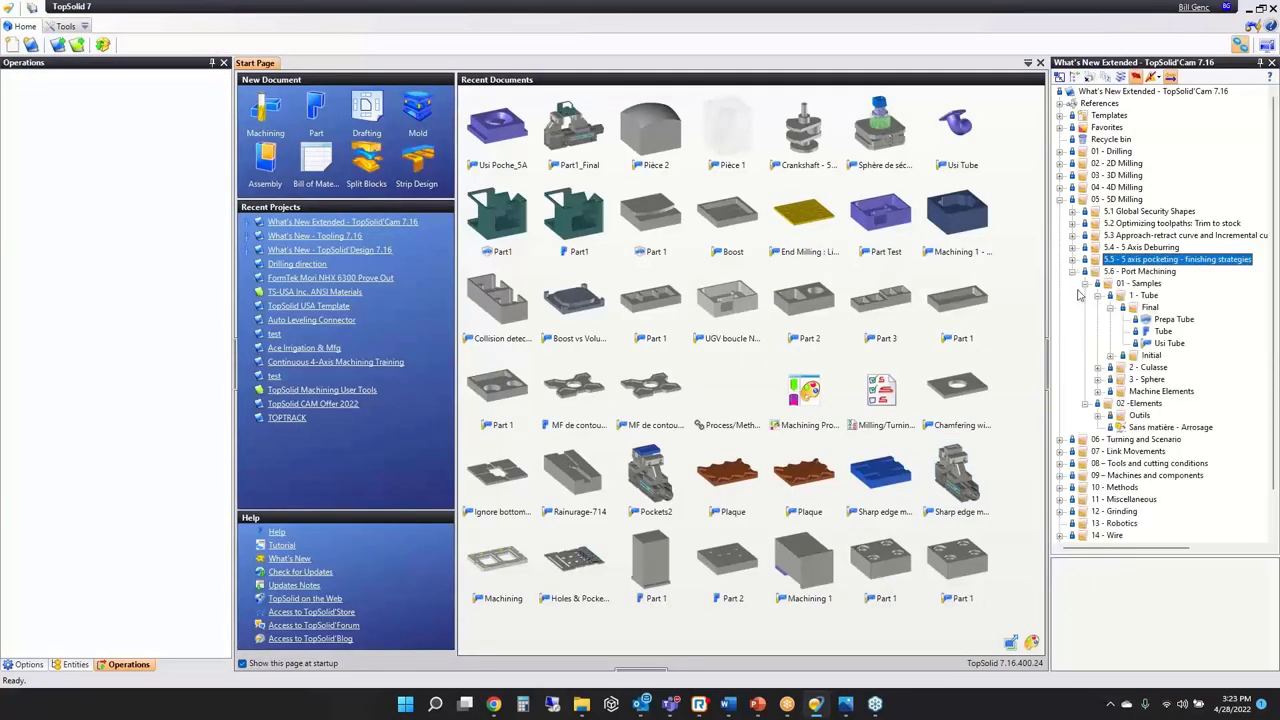
pyautogui.doubleClick(1175, 345)
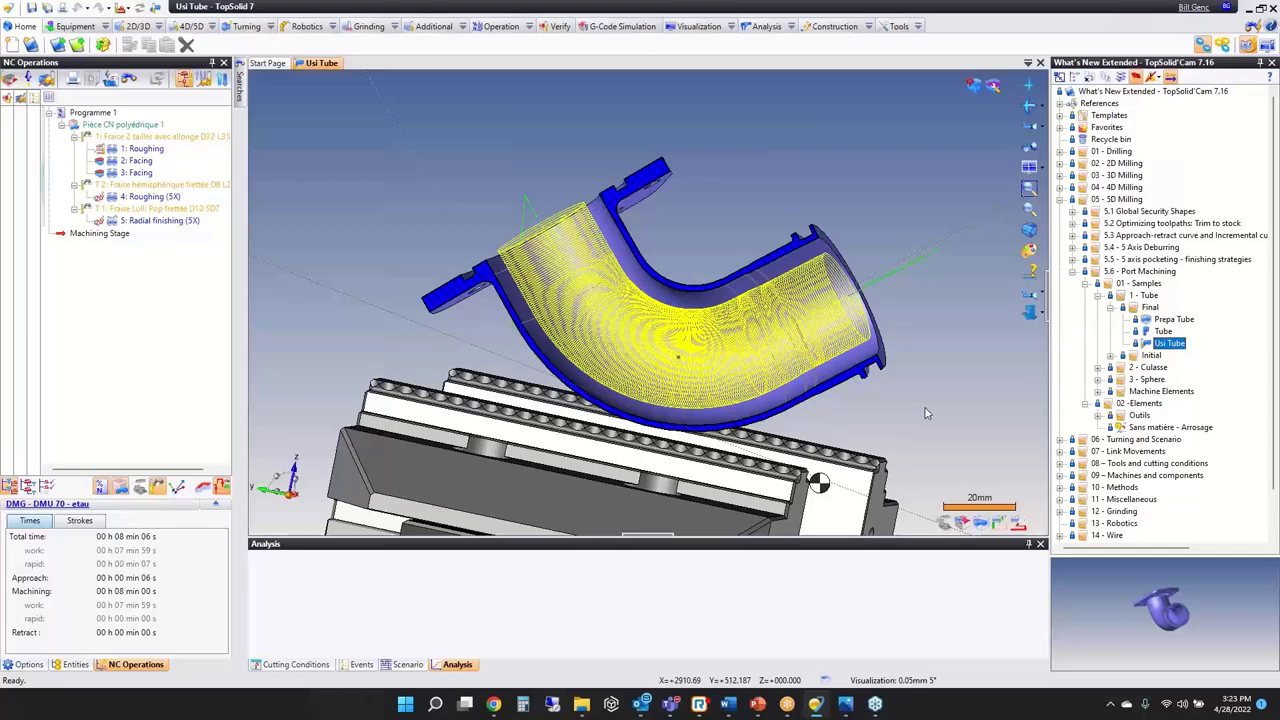
# Step: Inspect the toolpaths of radial finishing operation 5 and roughing operation 4 in the sectioned tube, leaving both operations unchanged
pyautogui.click(813, 192)
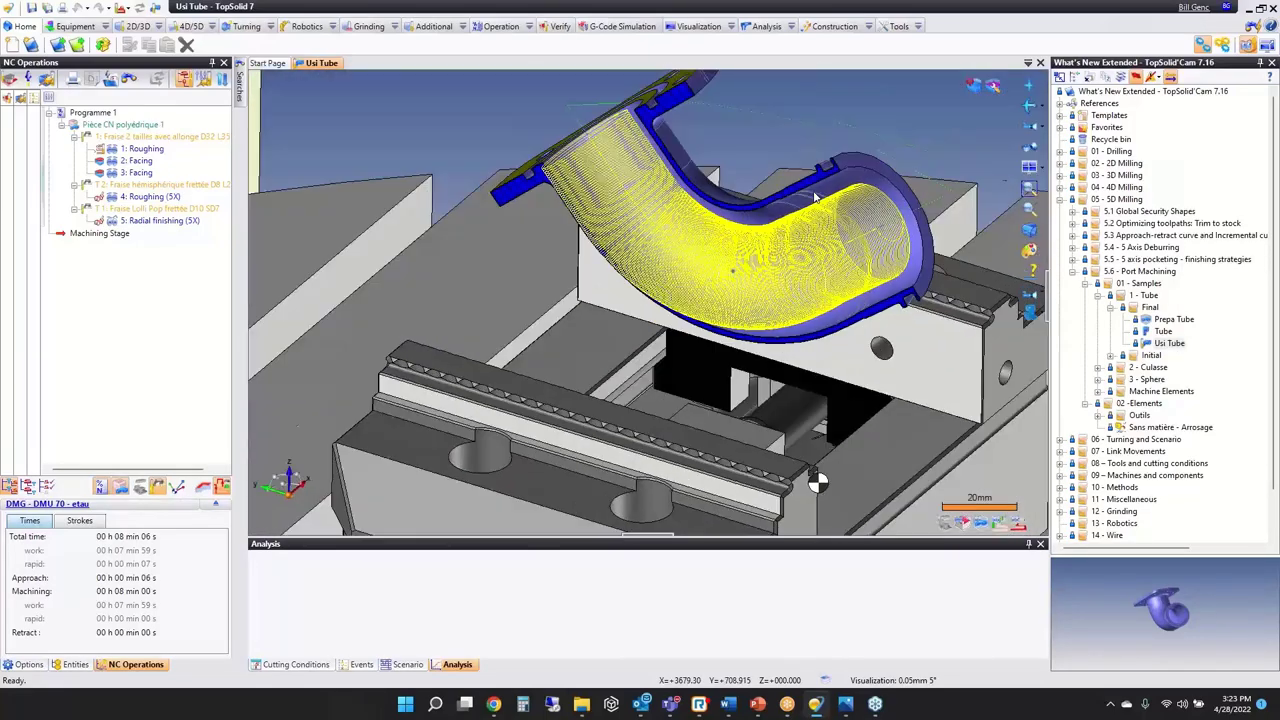
pyautogui.click(104, 222)
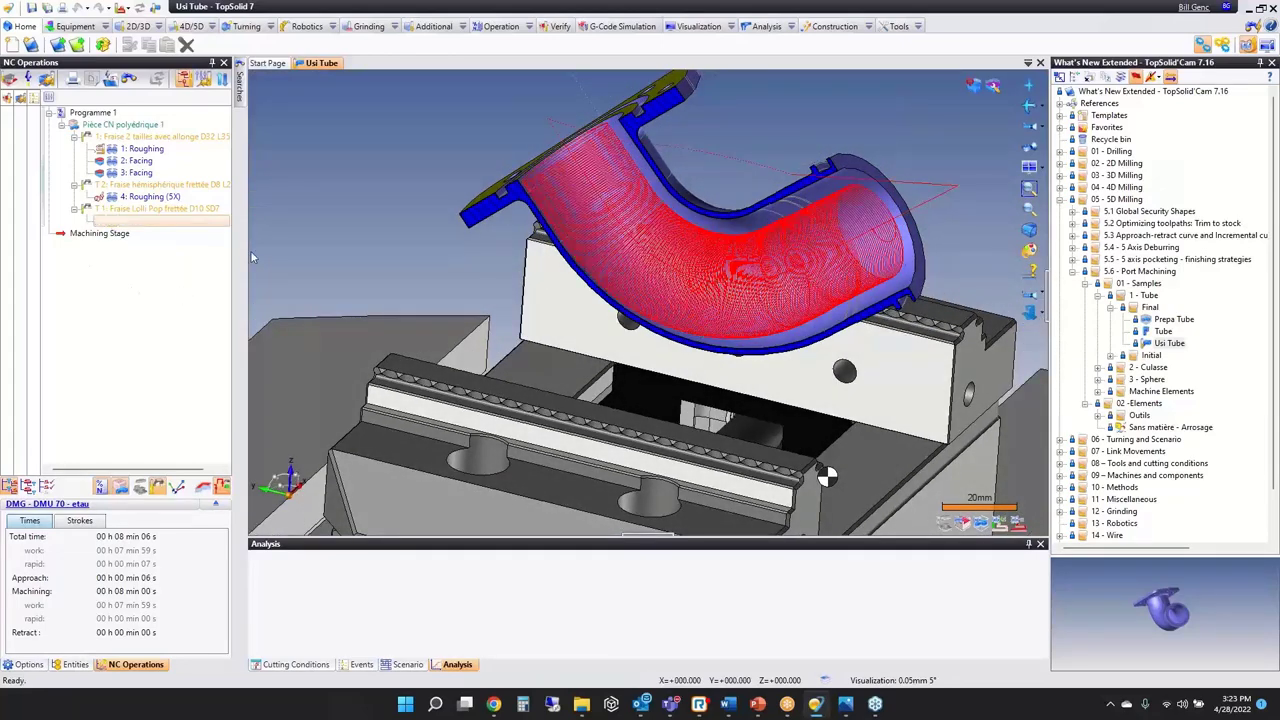
pyautogui.doubleClick(140, 196)
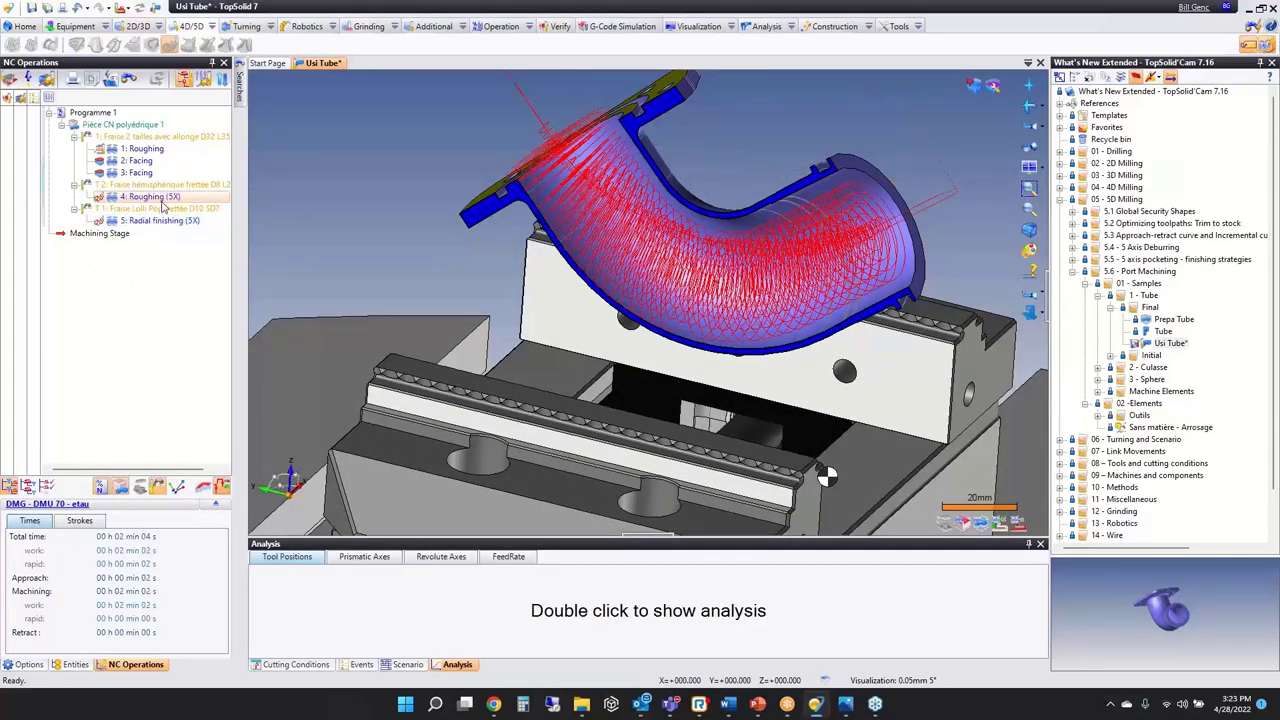
pyautogui.rightClick(341, 164)
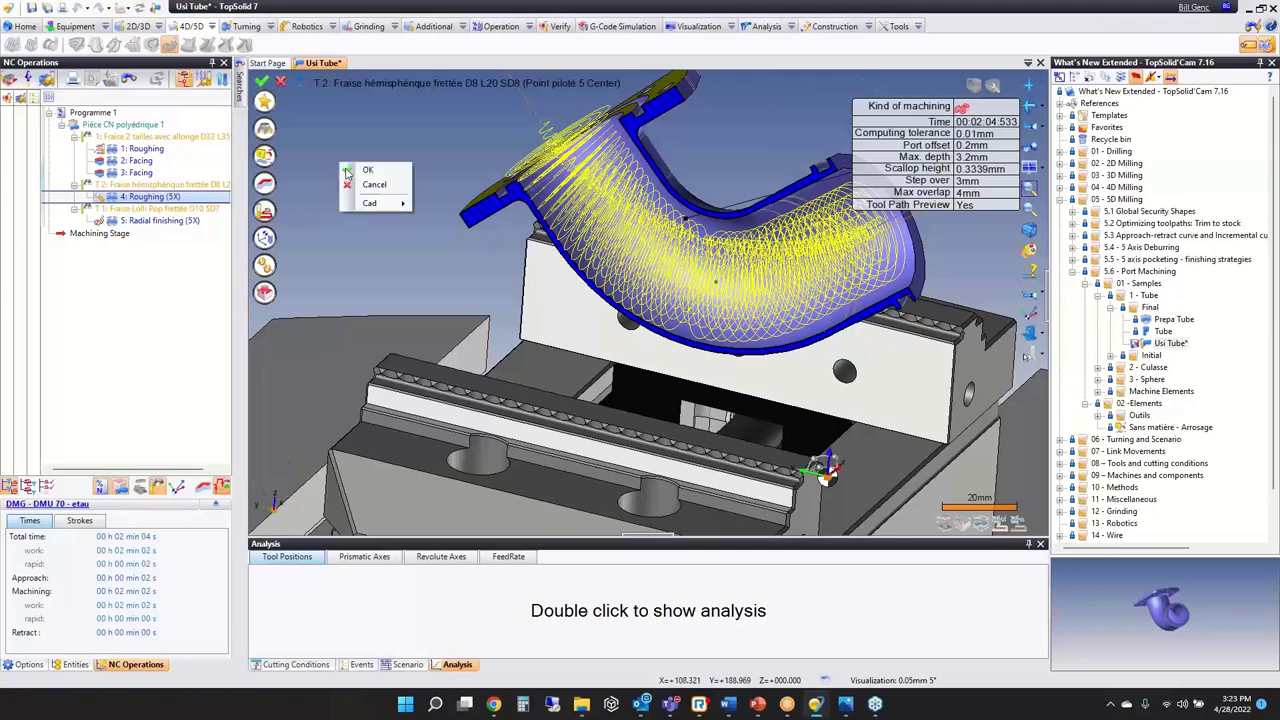
pyautogui.click(345, 168)
pyautogui.rightClick(345, 163)
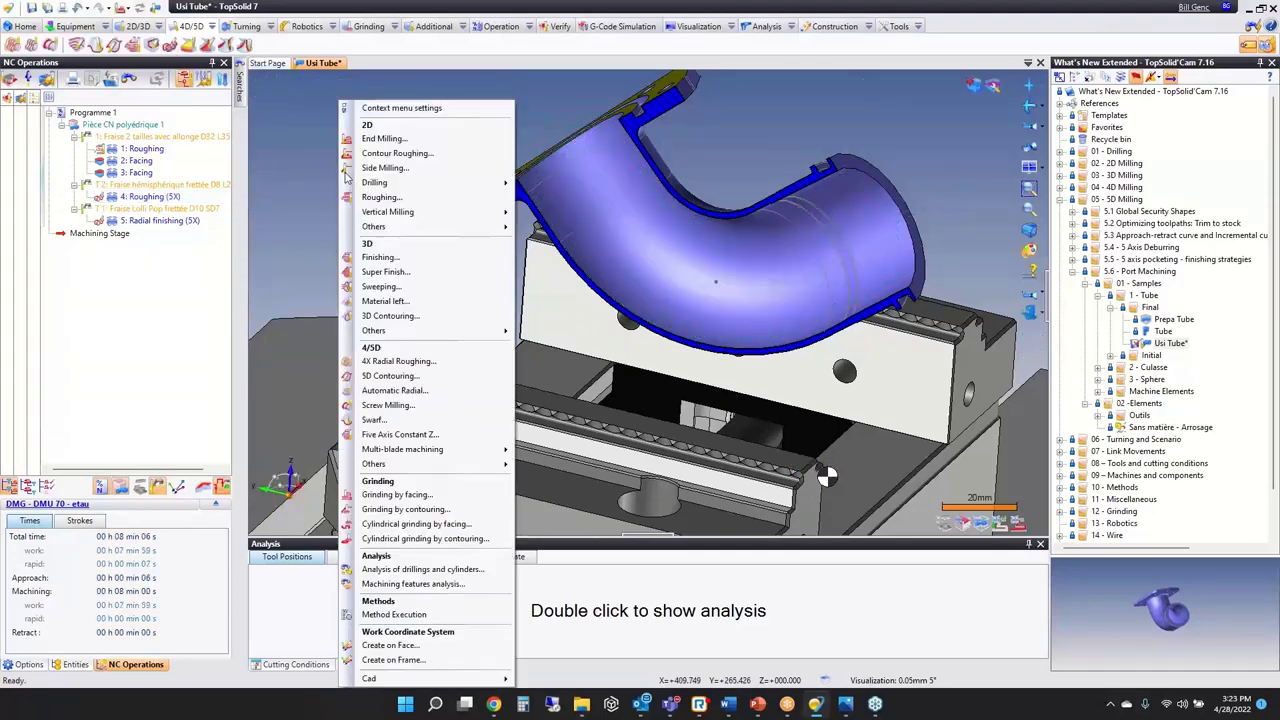
pyautogui.moveTo(420, 465)
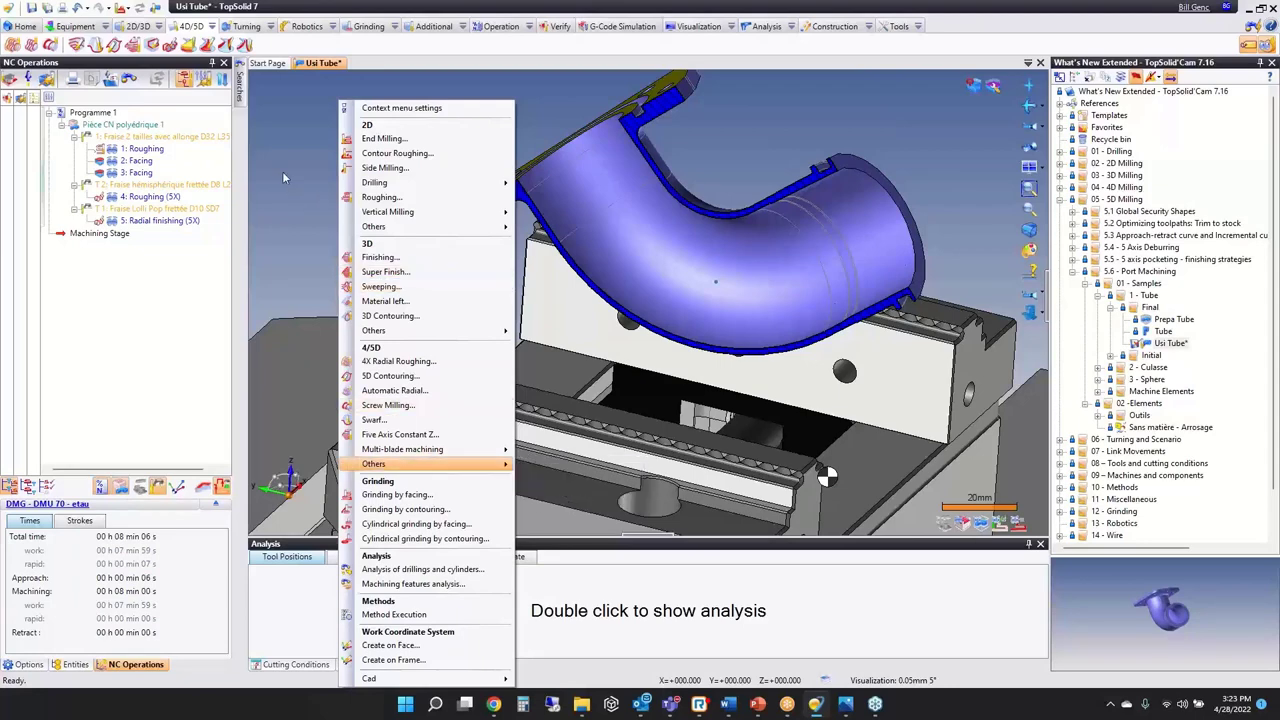
# Step: Reopen roughing operation 4 and review its port geometry and support curve, keeping the selection mode Automatic
pyautogui.doubleClick(150, 200)
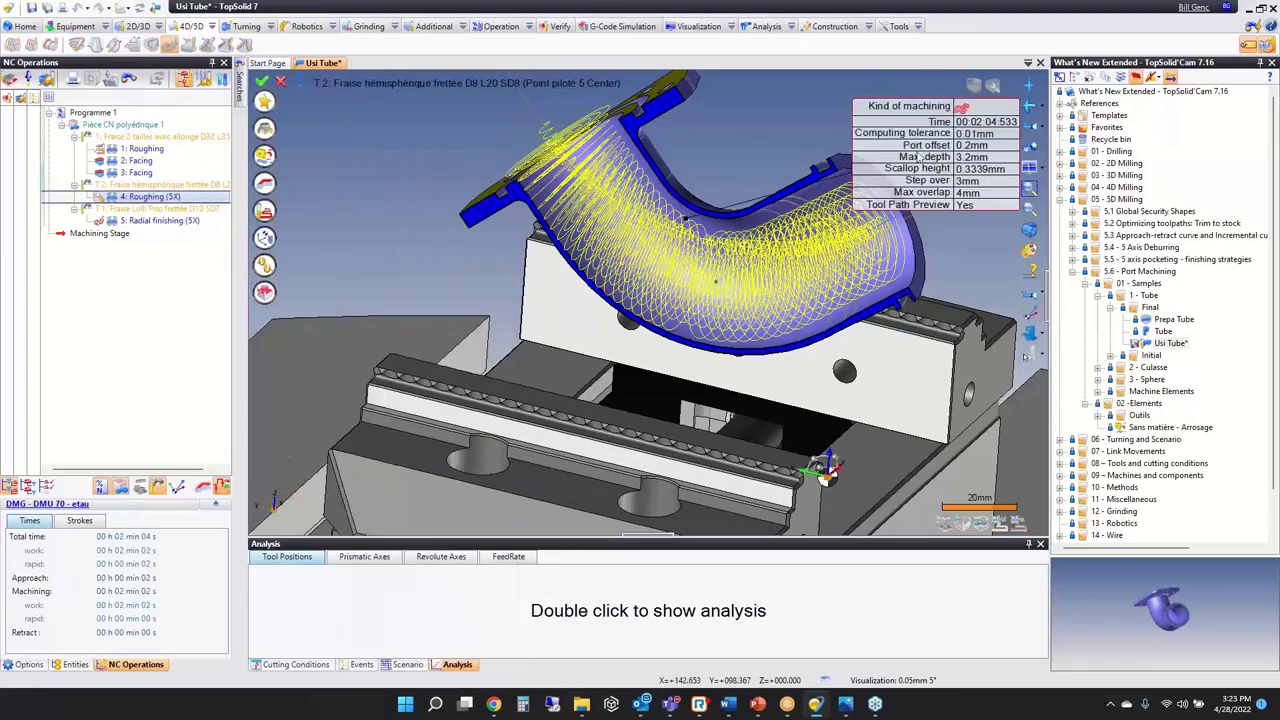
pyautogui.click(962, 107)
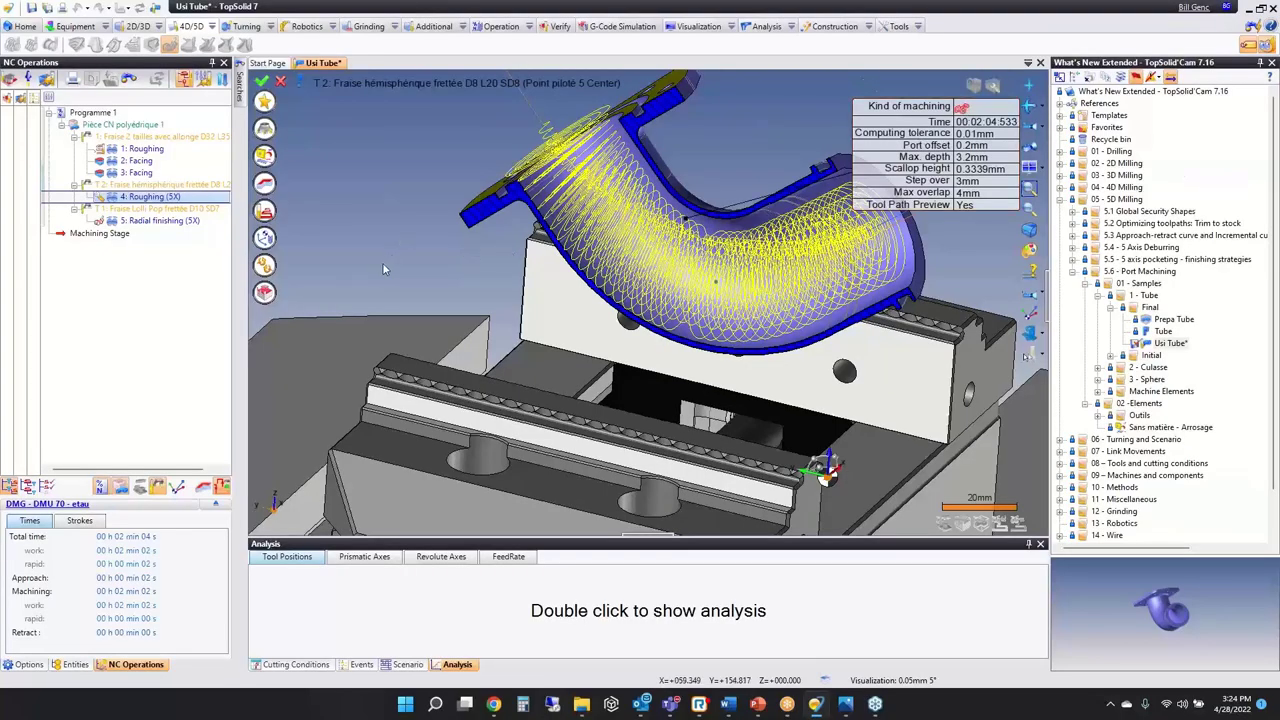
pyautogui.click(264, 186)
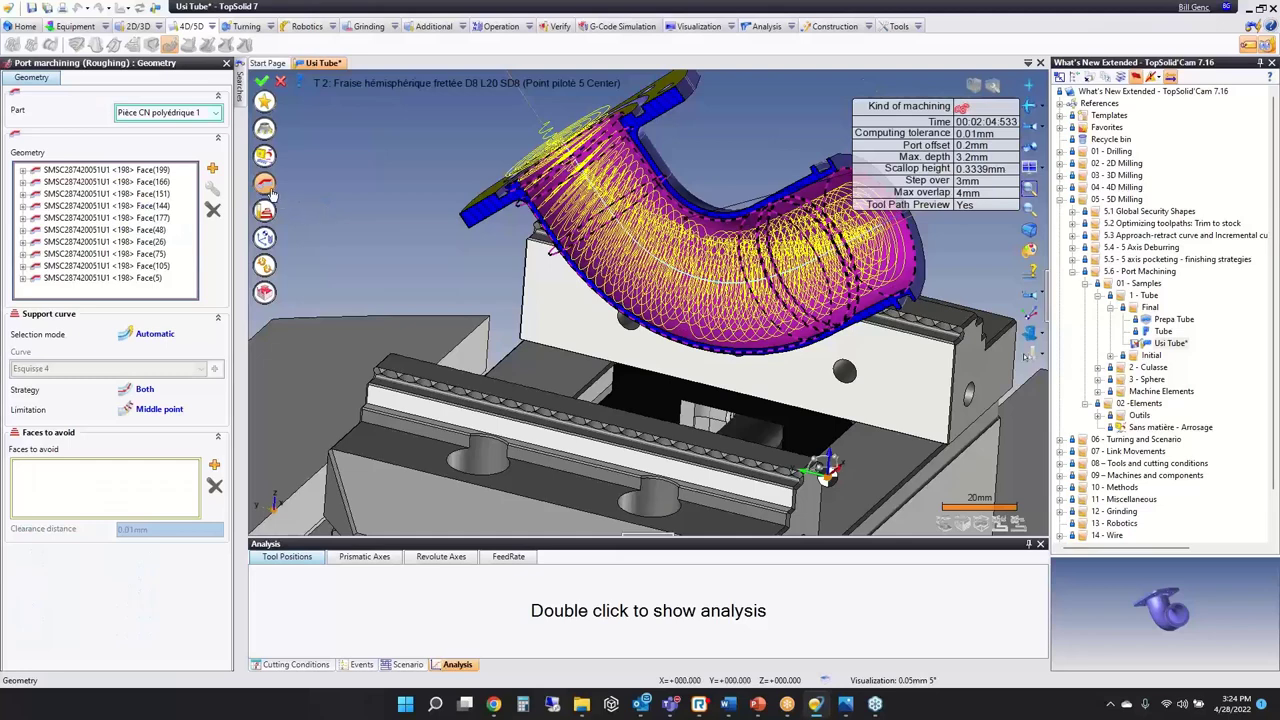
pyautogui.click(151, 334)
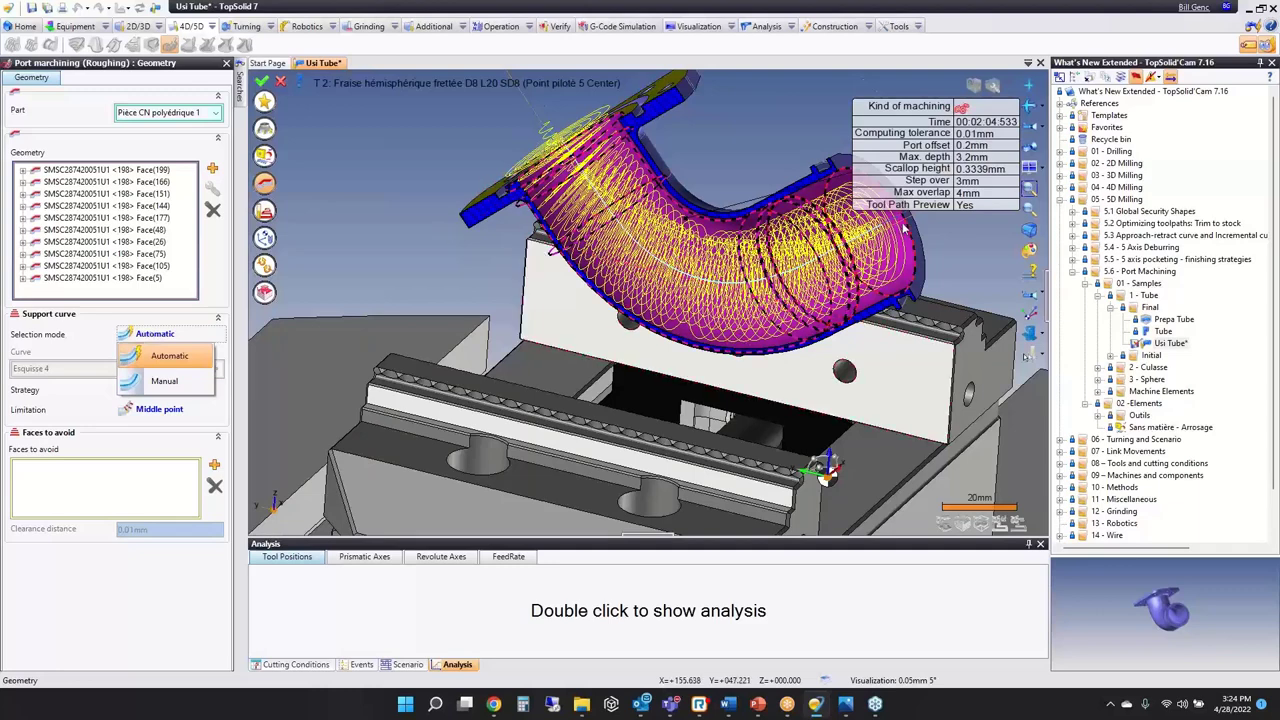
pyautogui.click(165, 362)
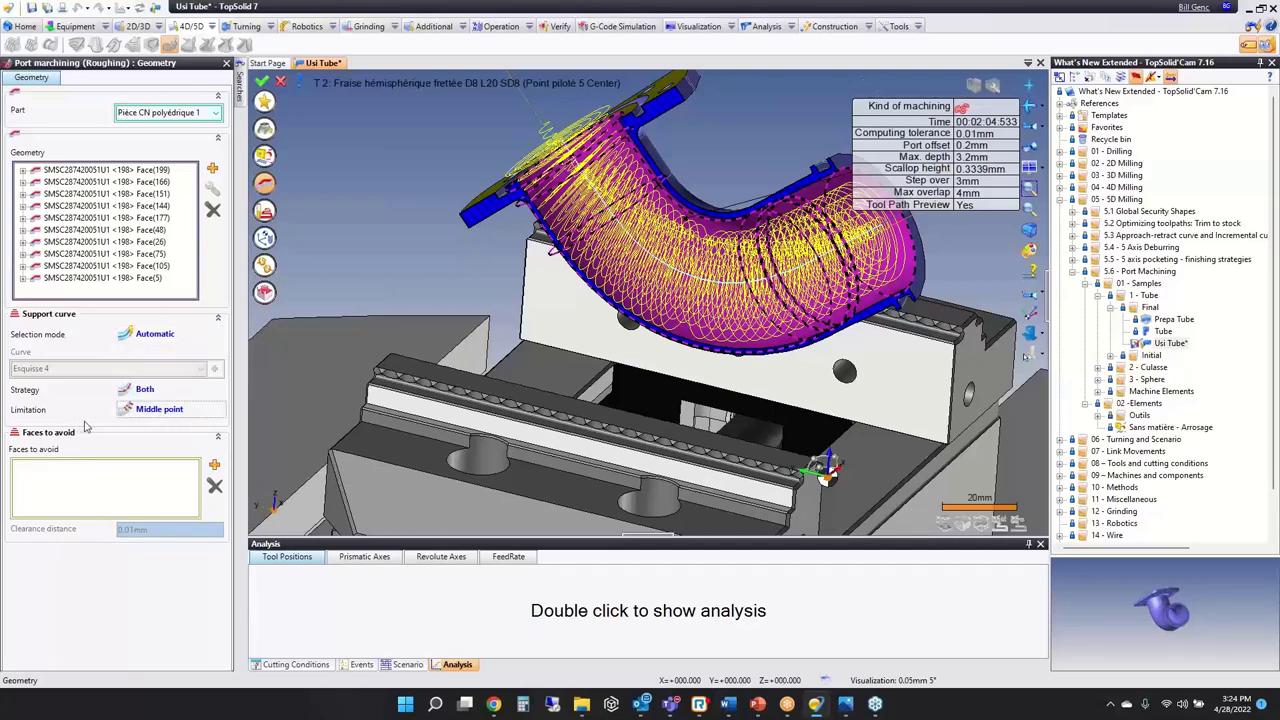
# Step: Review operation 4's strategy, limitation and machining settings, keeping Both and Middle point, and validate the operation
pyautogui.click(145, 390)
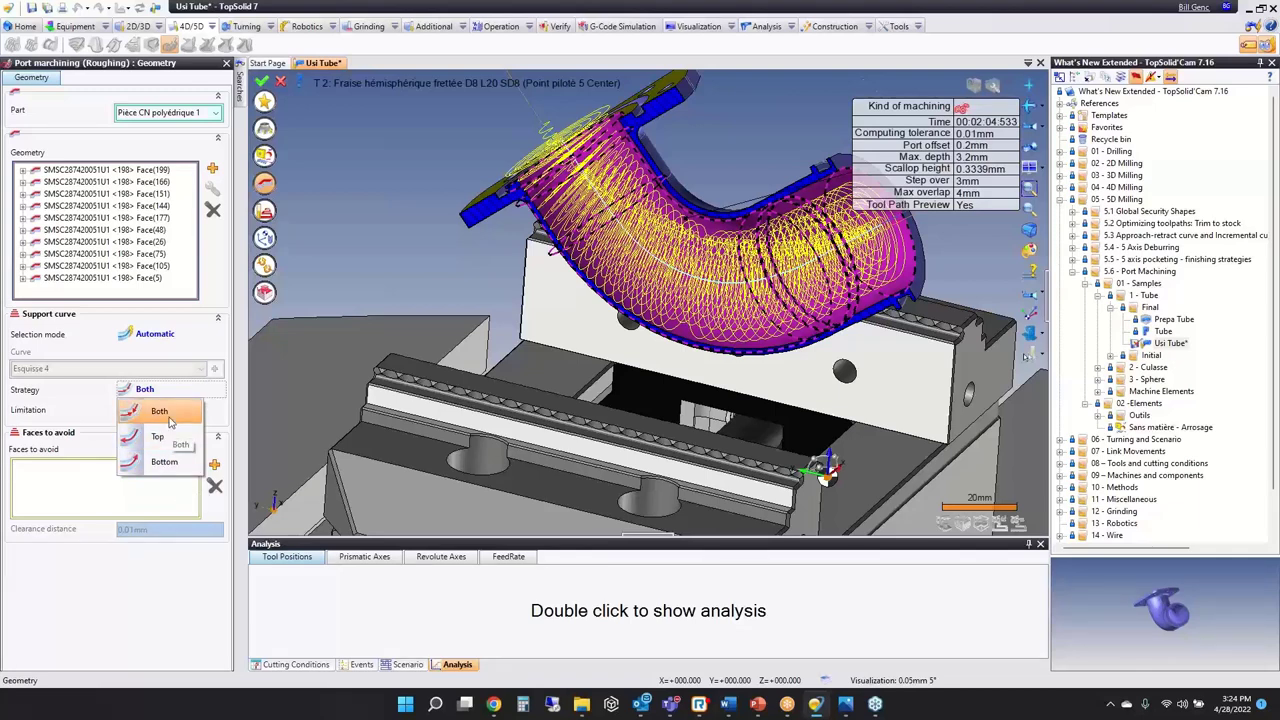
pyautogui.click(169, 421)
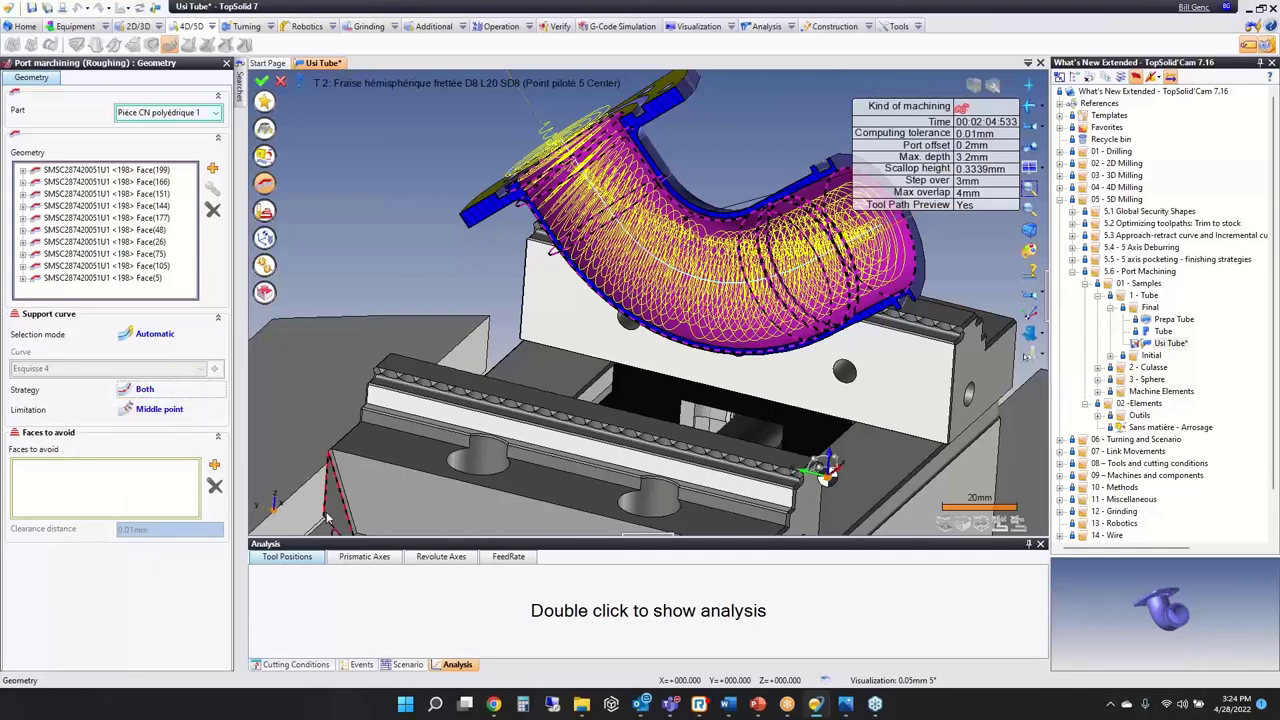
pyautogui.click(162, 411)
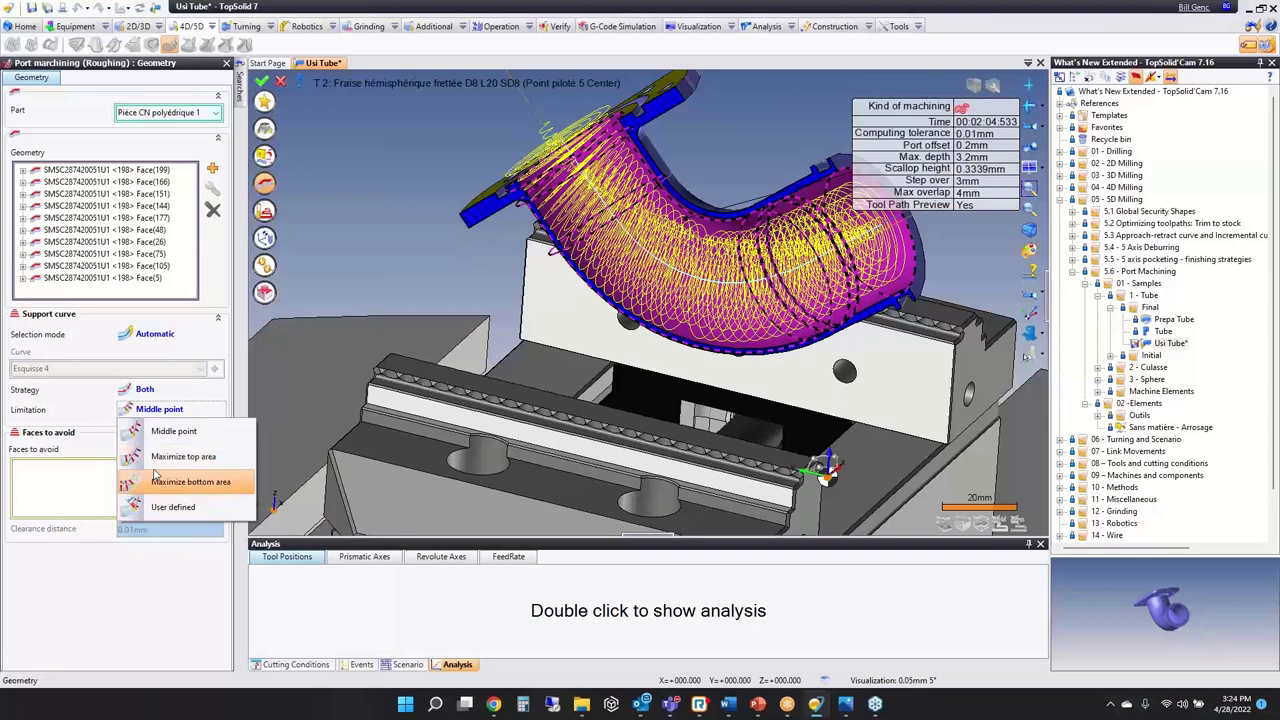
pyautogui.click(173, 431)
pyautogui.click(266, 211)
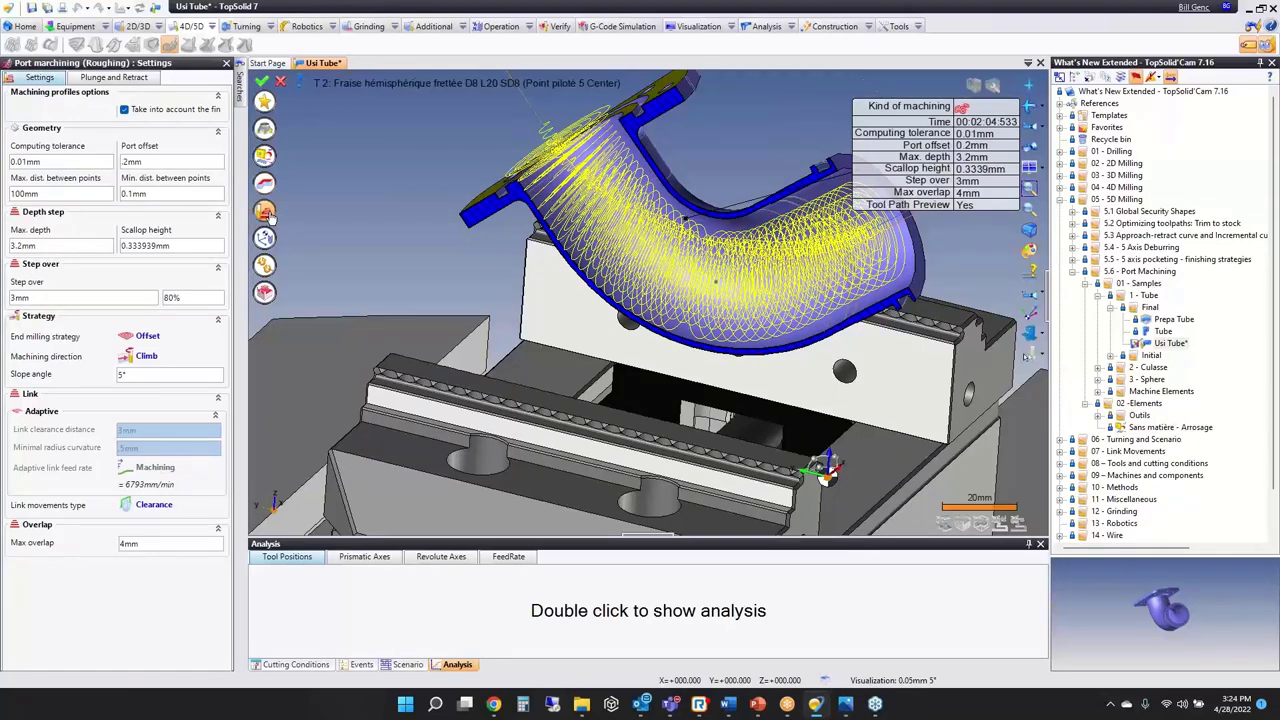
pyautogui.click(263, 81)
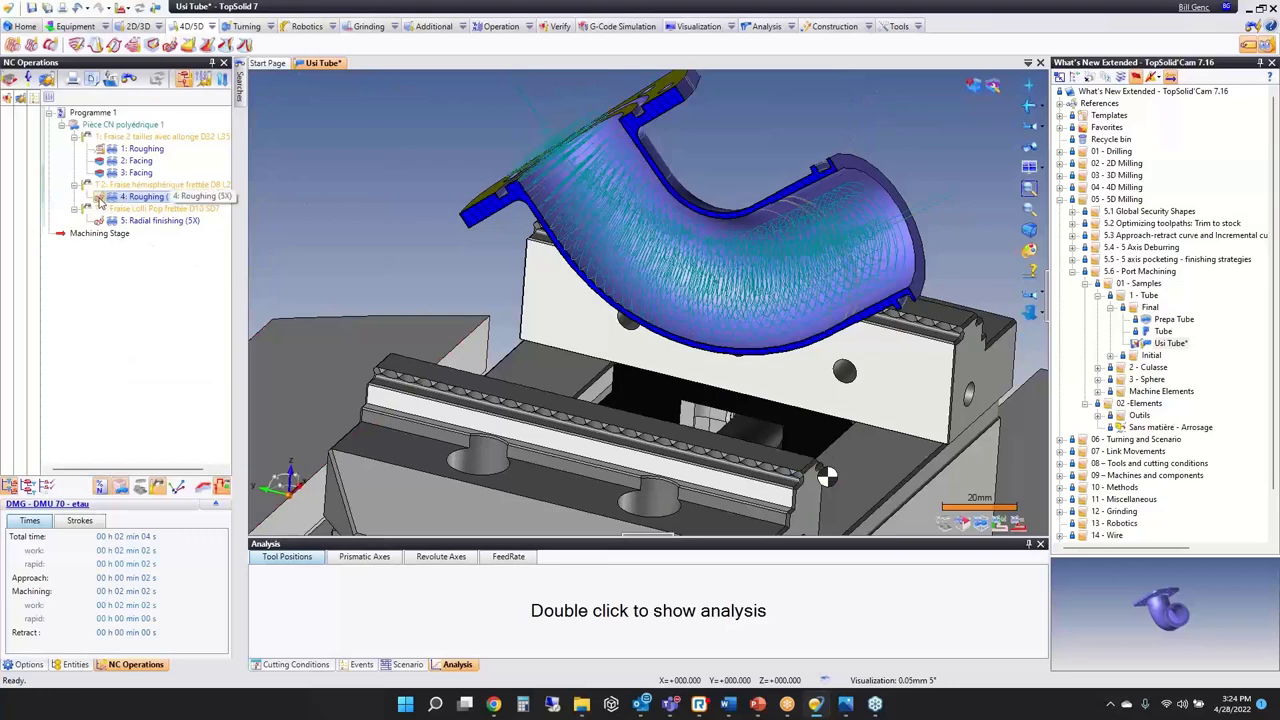
# Step: Start the verification of roughing operation 4 and enable simulation of the milling tool-holders
pyautogui.press('F5')
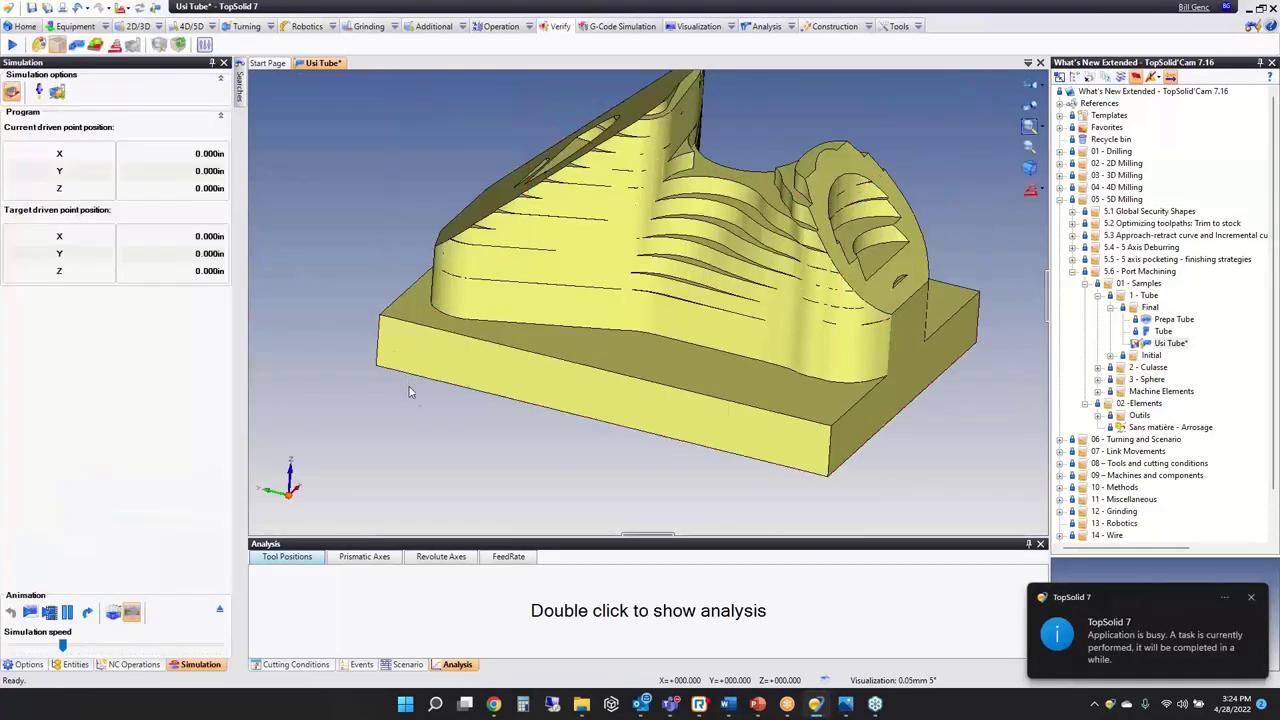
pyautogui.scroll(-2, 428, 412)
pyautogui.click(47, 614)
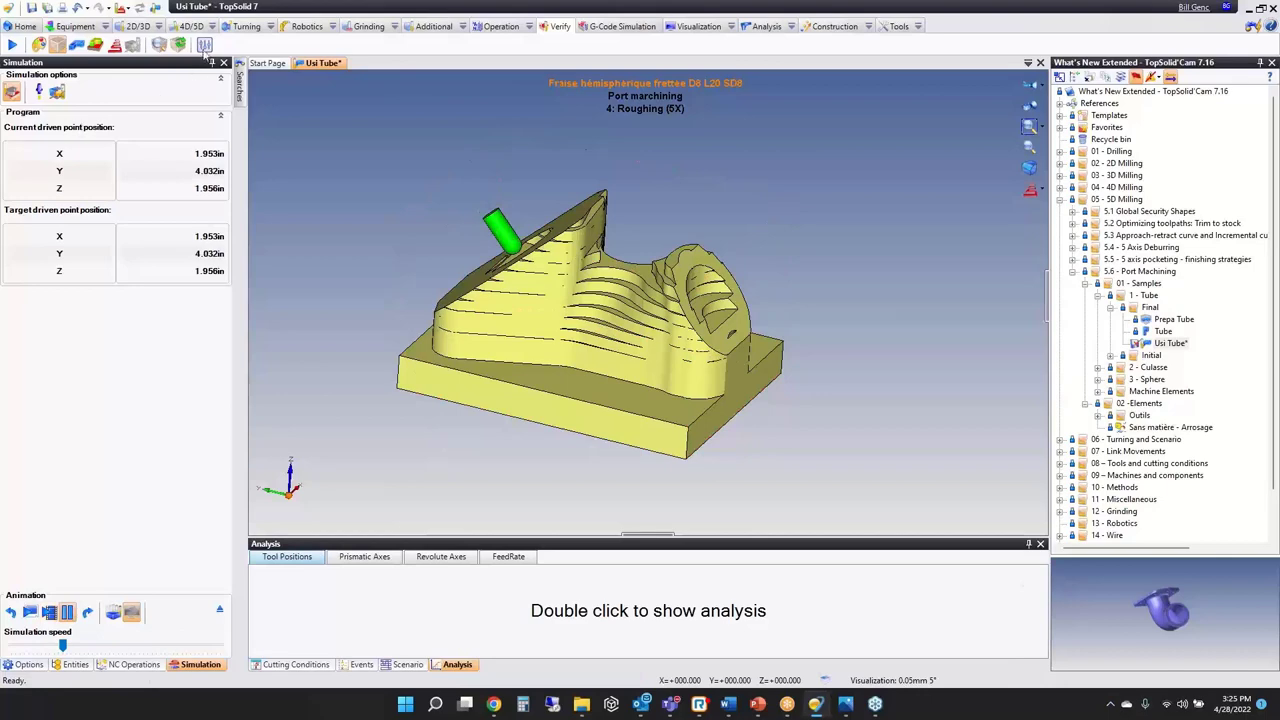
pyautogui.click(204, 44)
pyautogui.click(140, 174)
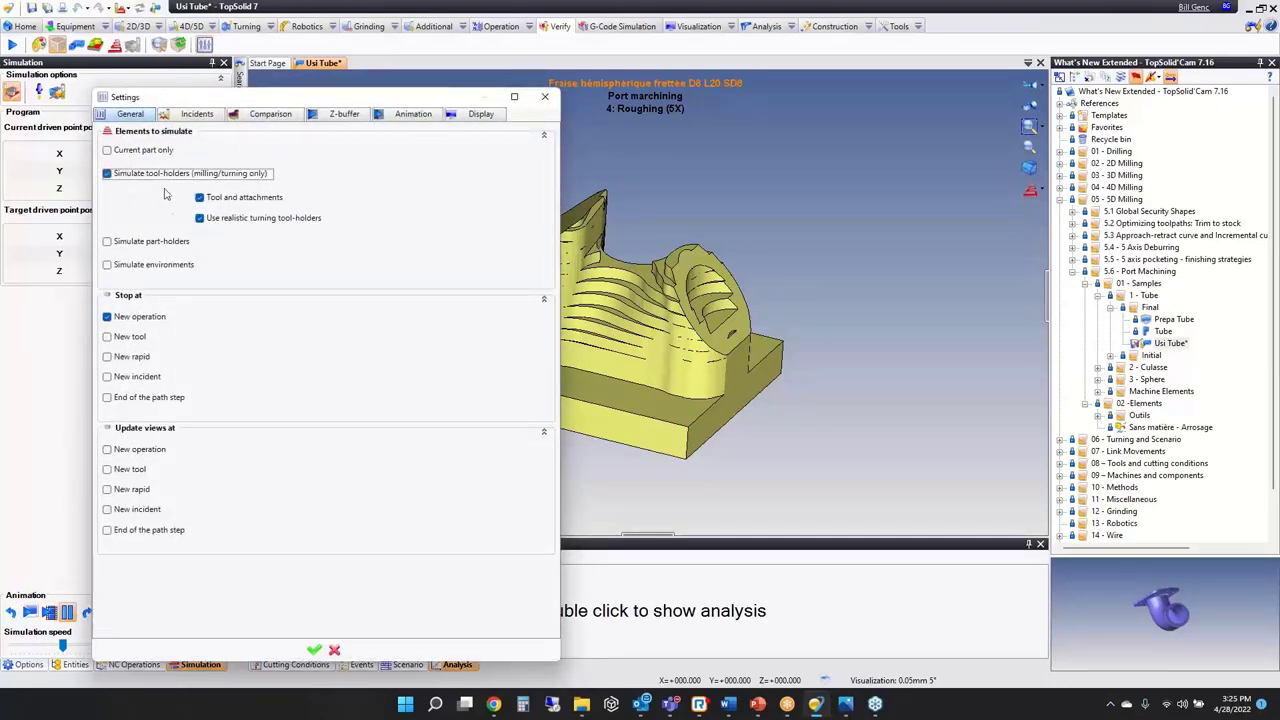
pyautogui.click(314, 649)
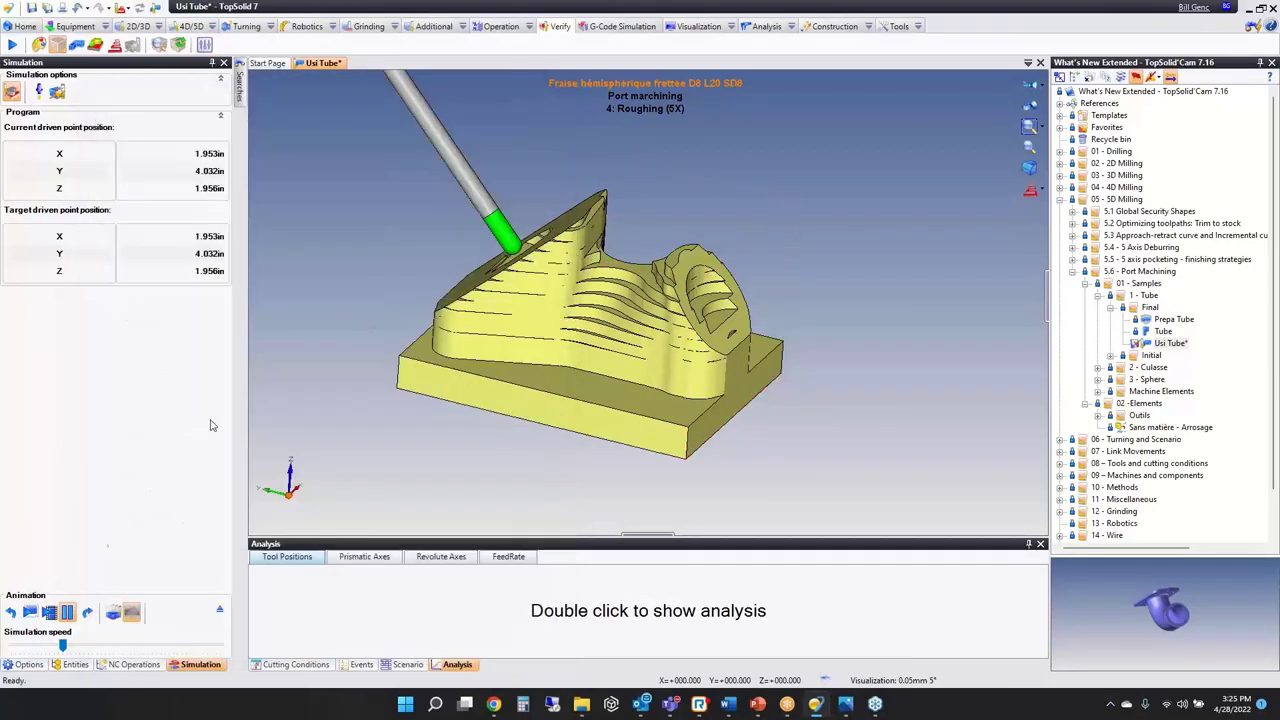
# Step: Run the port roughing simulation from both ends of the tube, adjusting its speed, and return to the NC operations
pyautogui.click(47, 618)
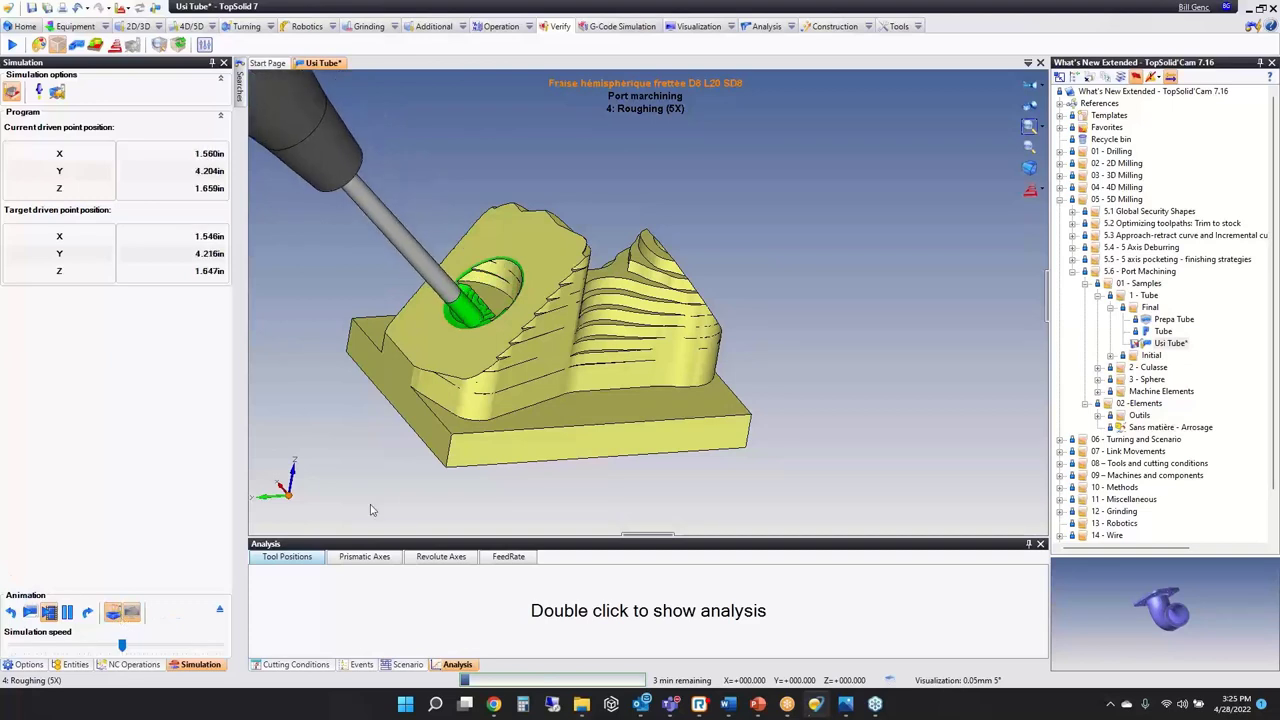
pyautogui.click(113, 645)
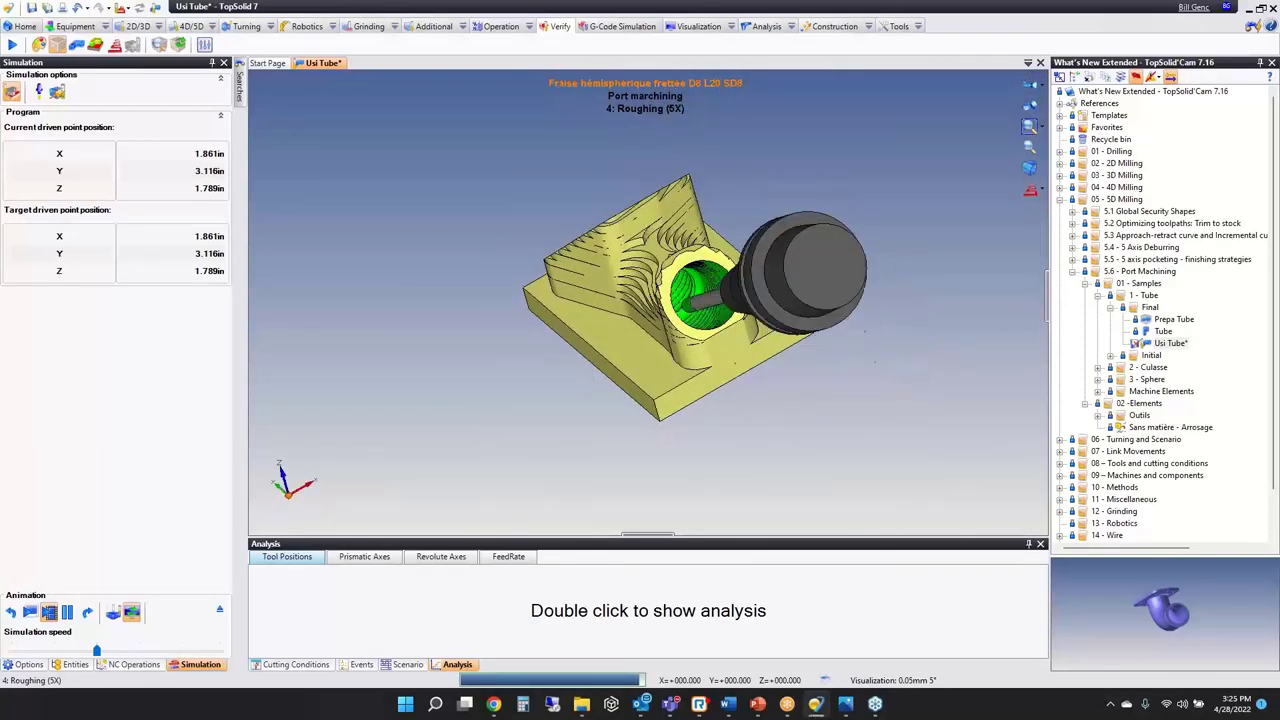
pyautogui.click(220, 613)
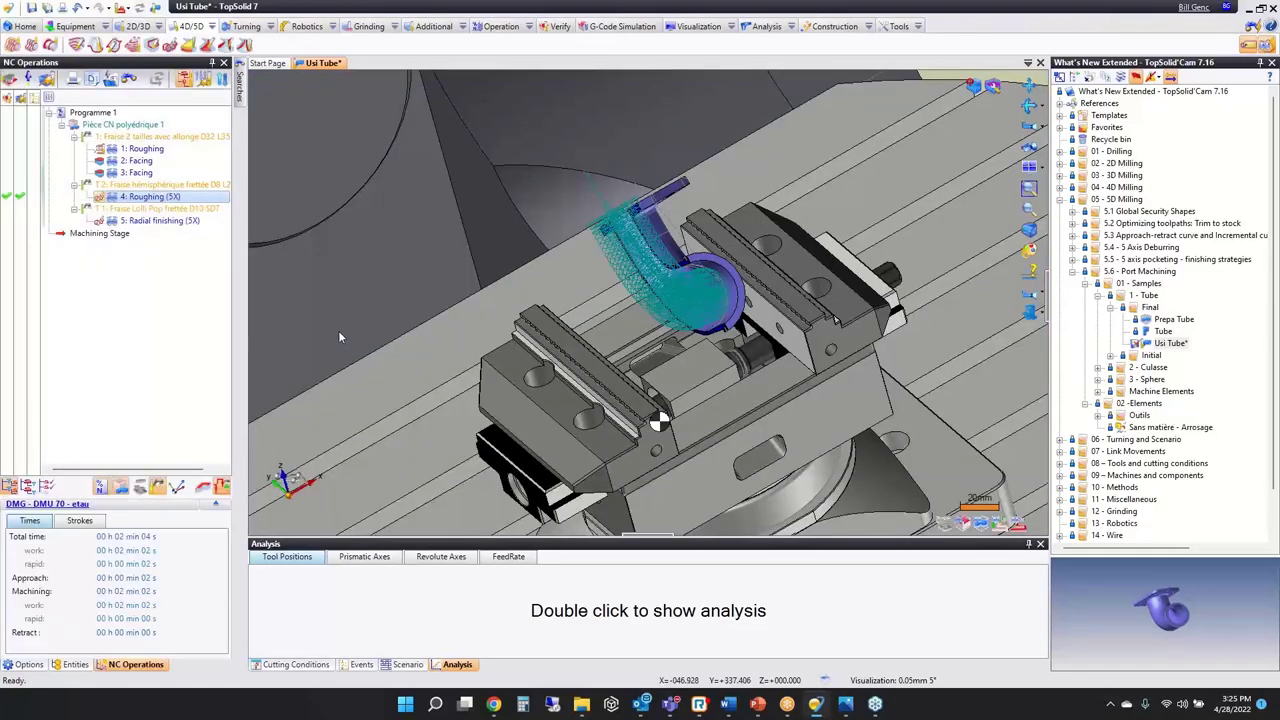
# Step: Open radial finishing operation 5 and examine its machining settings and port geometry
pyautogui.click(158, 221)
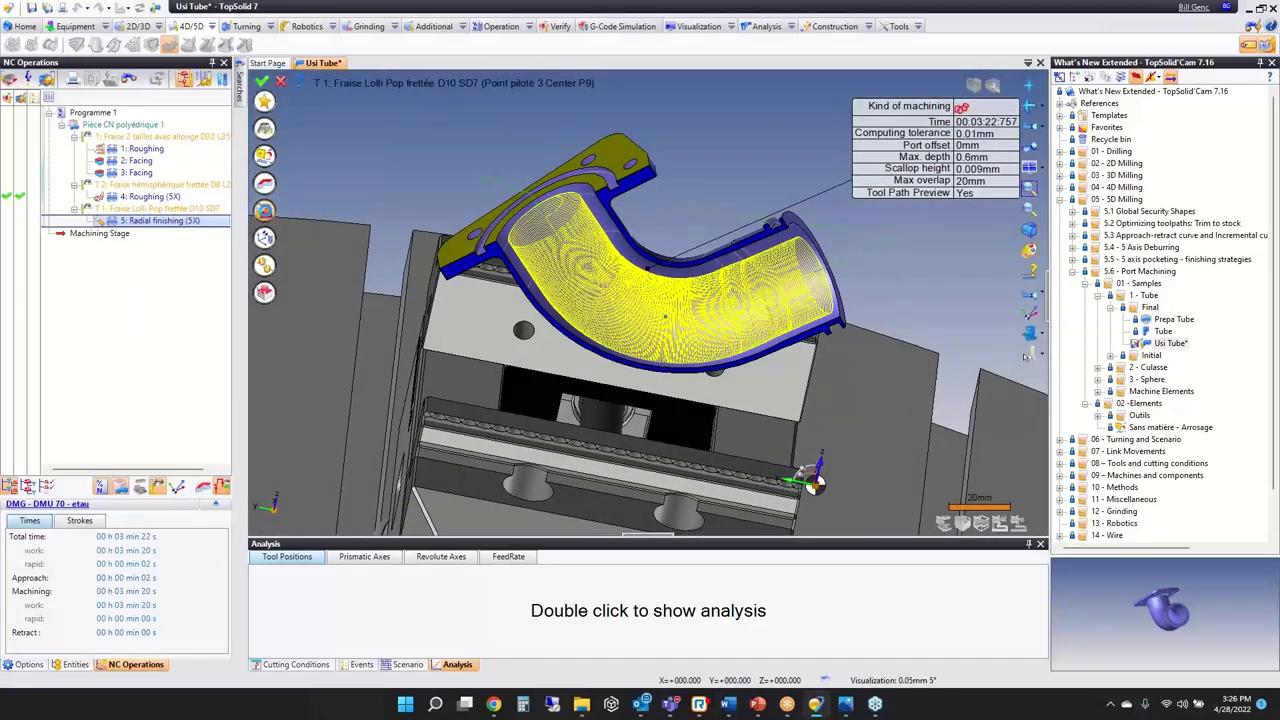
pyautogui.click(265, 213)
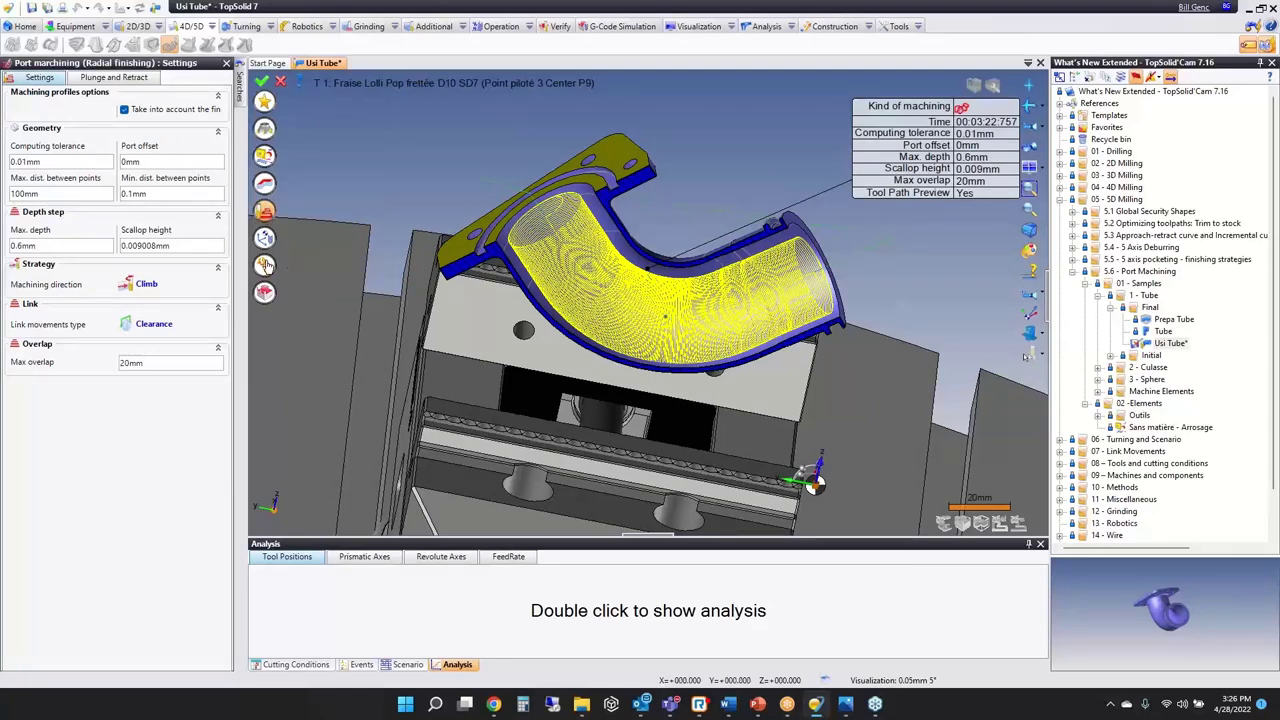
pyautogui.click(268, 215)
pyautogui.click(268, 215)
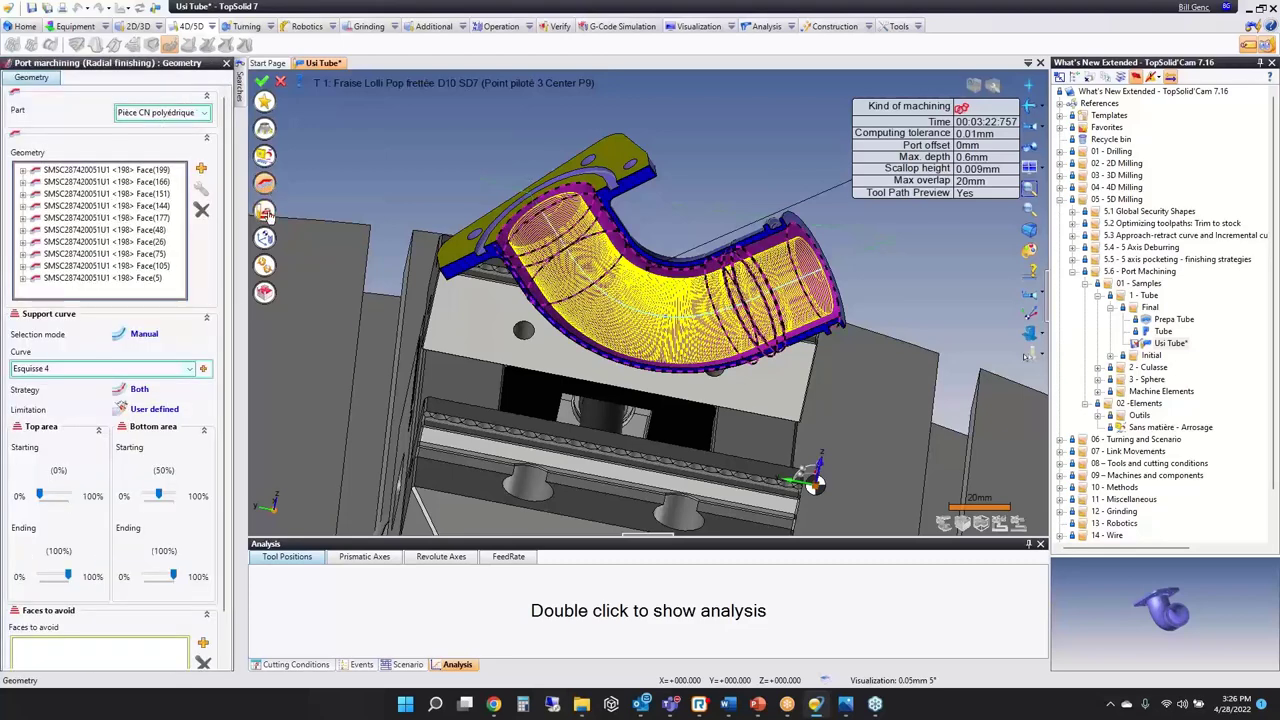
# Step: Review operation 5's strategy and limitation options, keeping Both and User defined, and leave the operation without changes
pyautogui.click(140, 390)
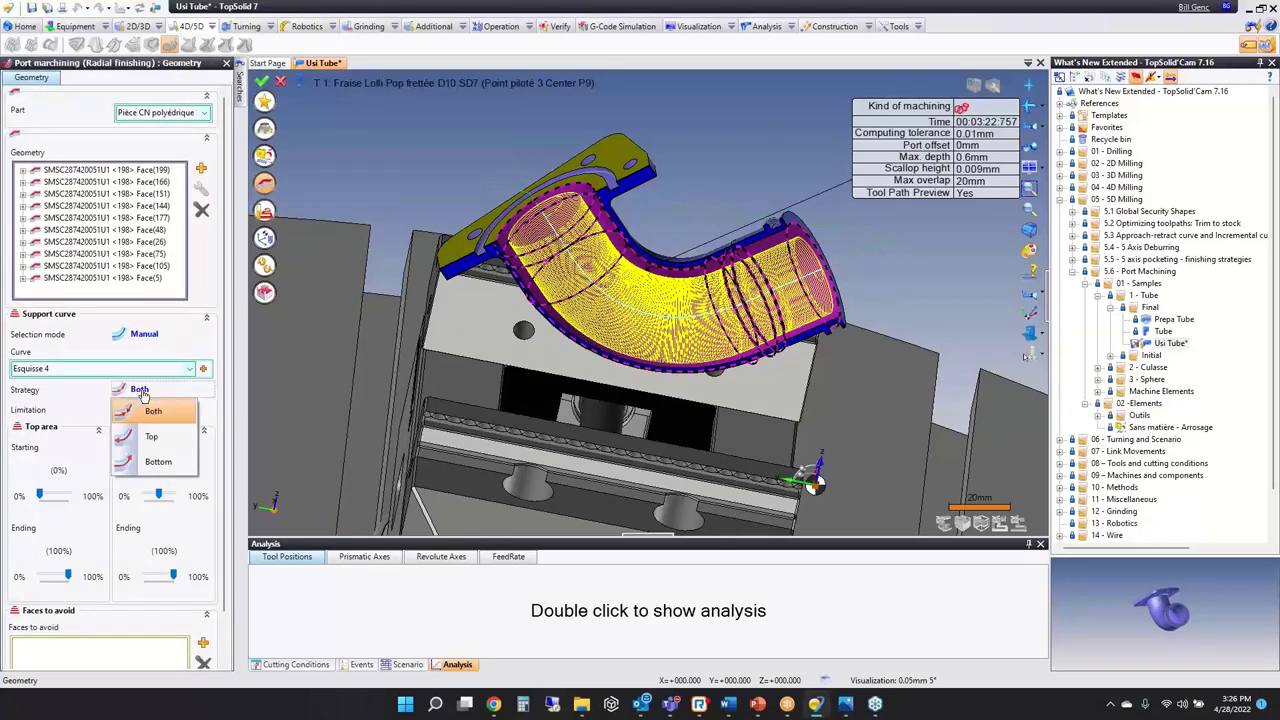
pyautogui.click(73, 389)
pyautogui.click(158, 410)
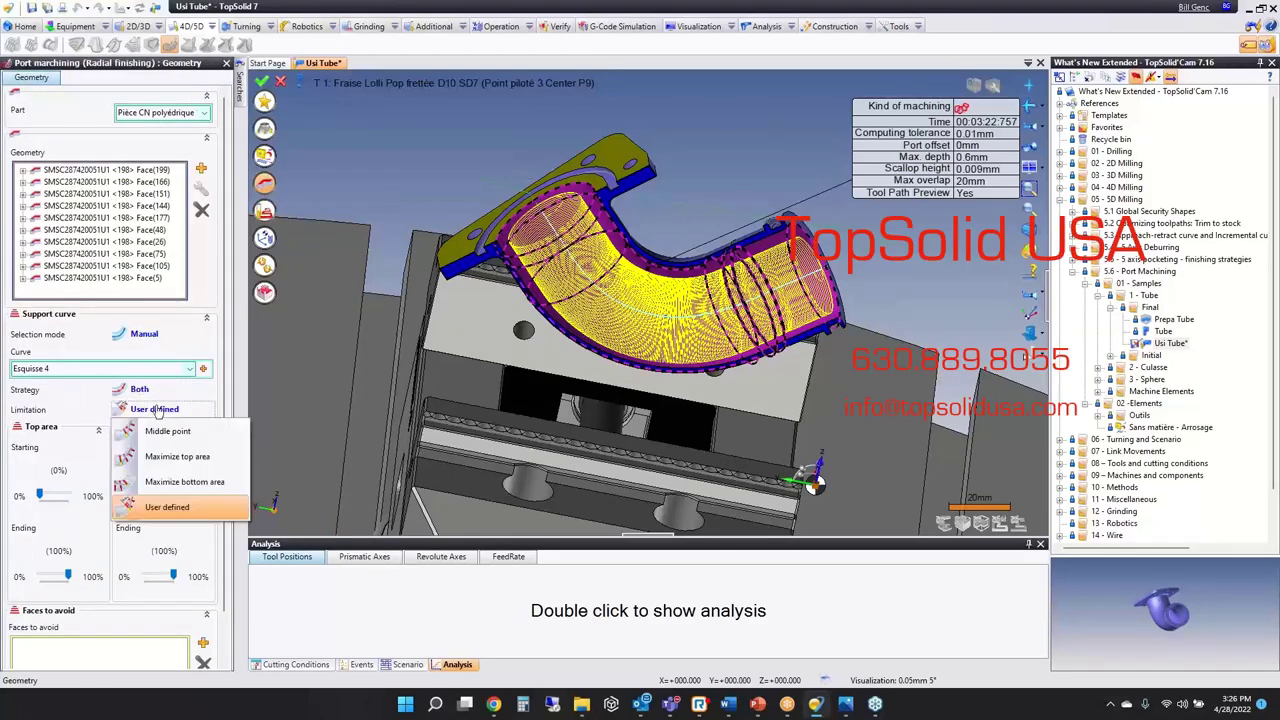
pyautogui.click(167, 507)
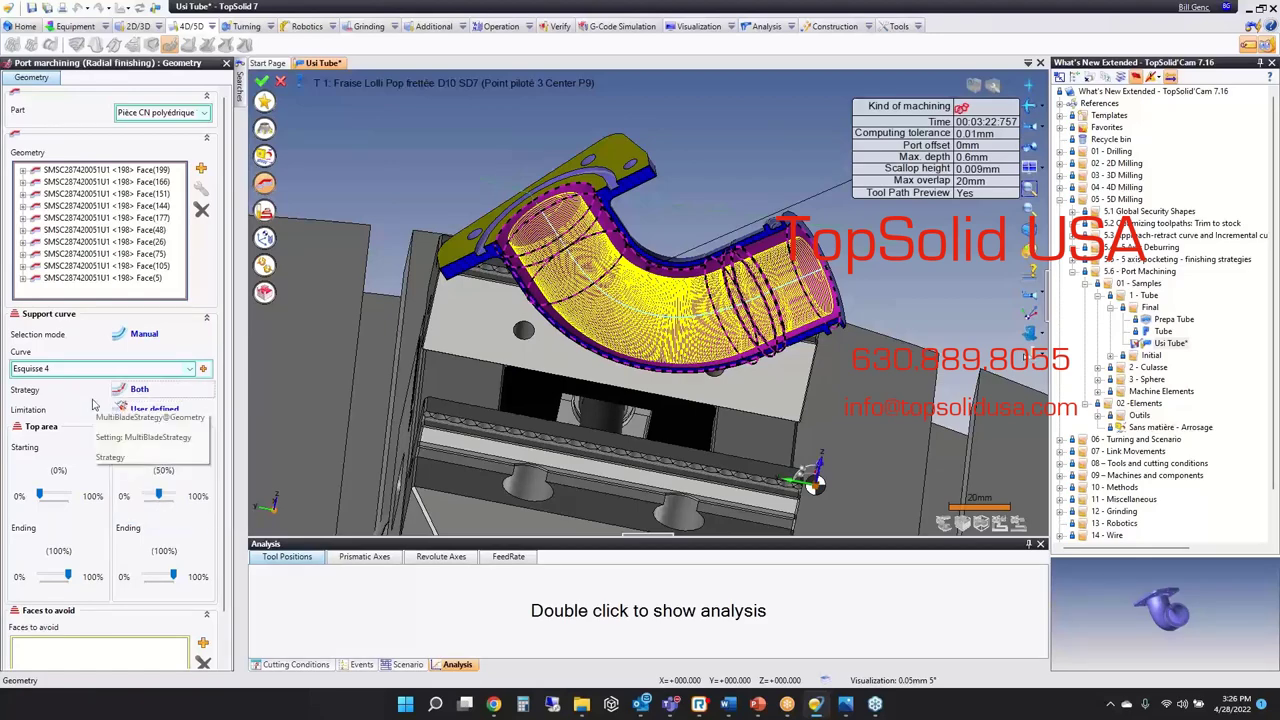
pyautogui.moveTo(243, 465); pyautogui.dragTo(605, 240, button='middle')
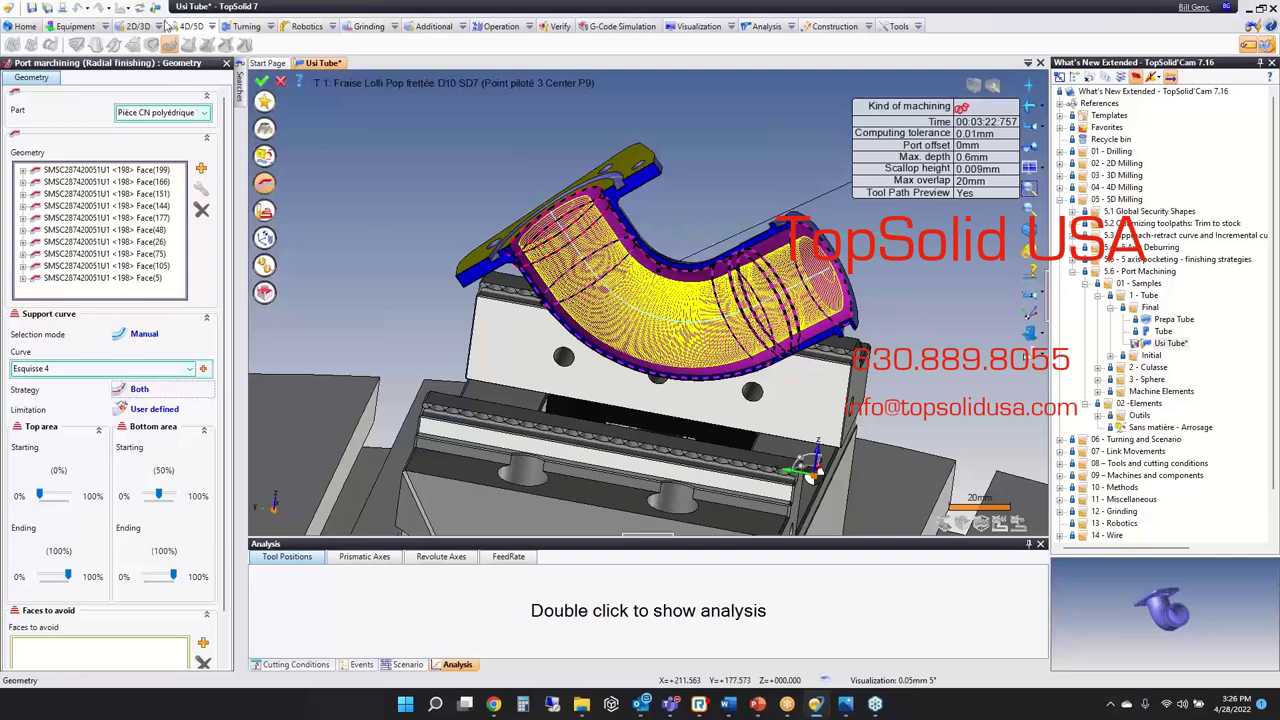
pyautogui.click(280, 84)
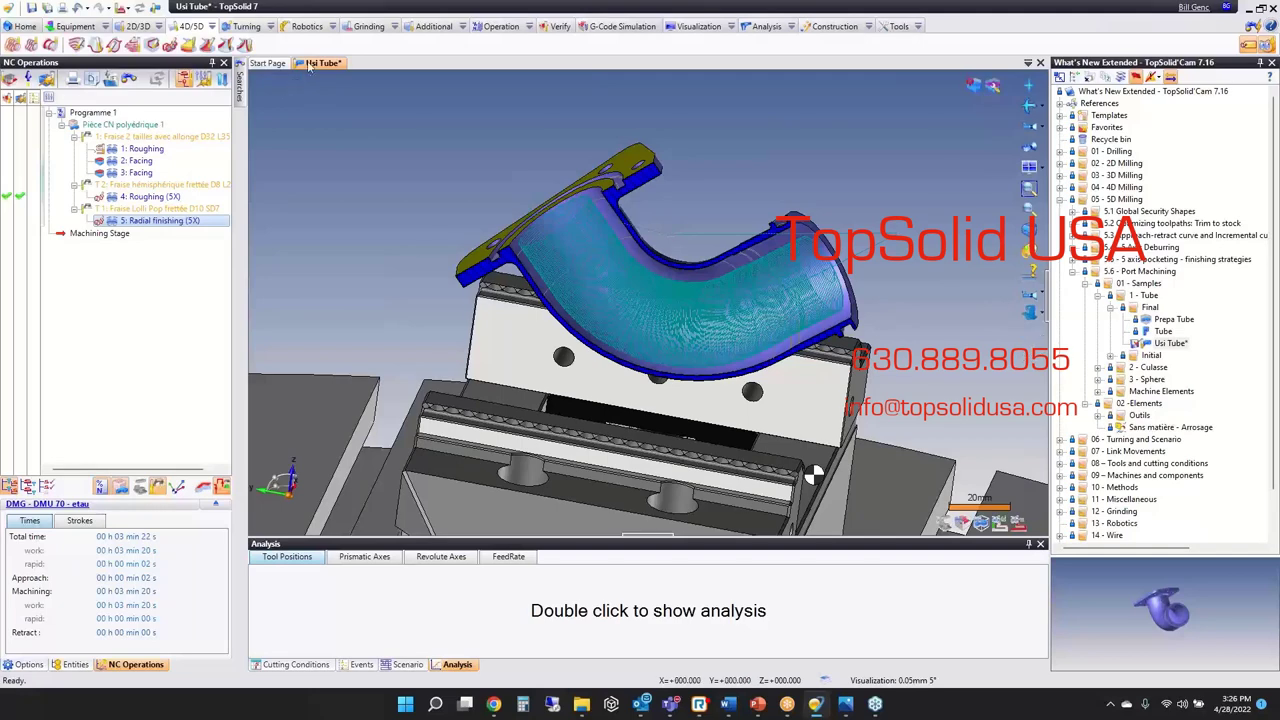
# Step: Close Usi Tube without saving and collapse the 5.6 - Port Machining folder in the project tree
pyautogui.hotkey('ctrl', 'w')
pyautogui.click(644, 378)
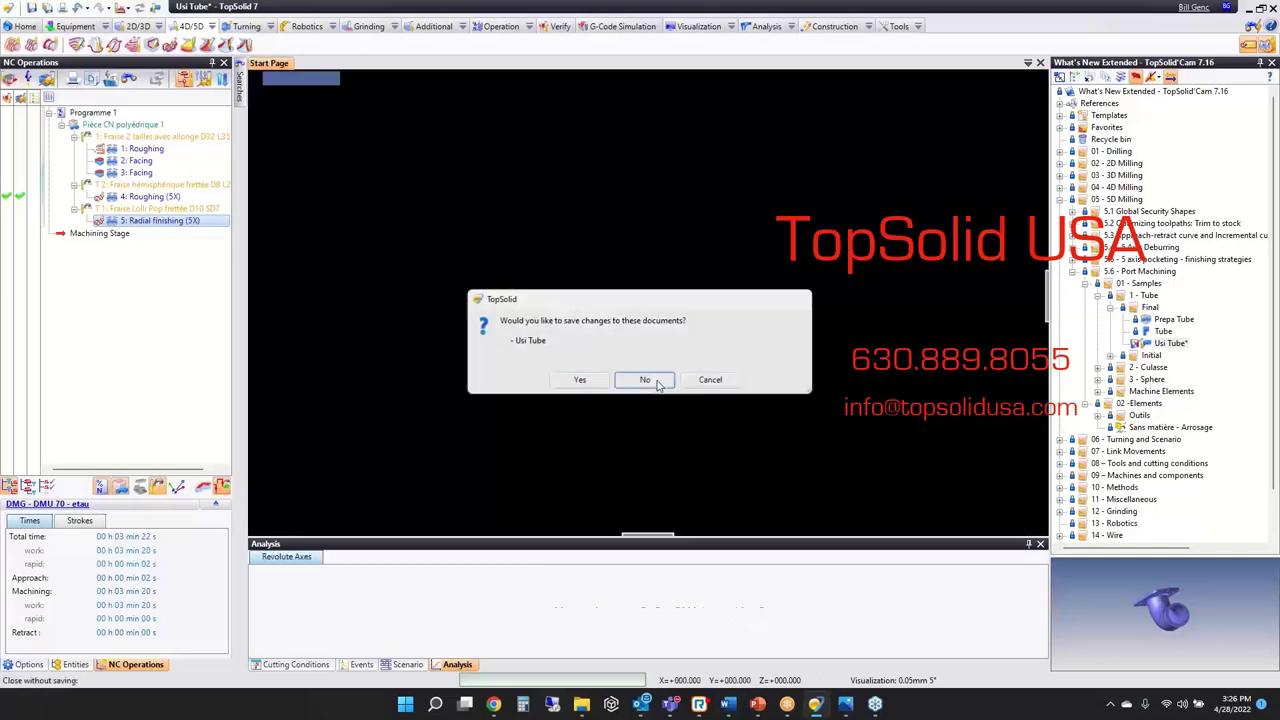
pyautogui.click(1072, 271)
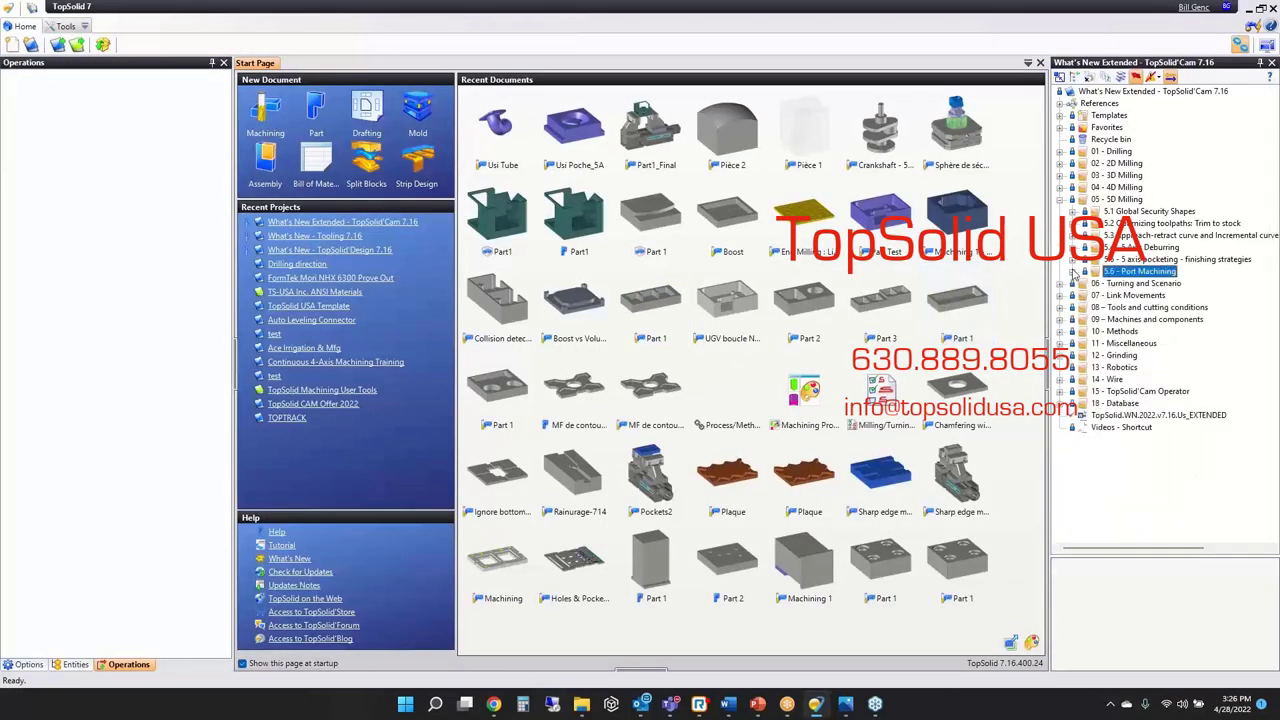
# Step: Switch to the running PowerPoint slide show of the What's New presentation
pyautogui.moveTo(757, 704)
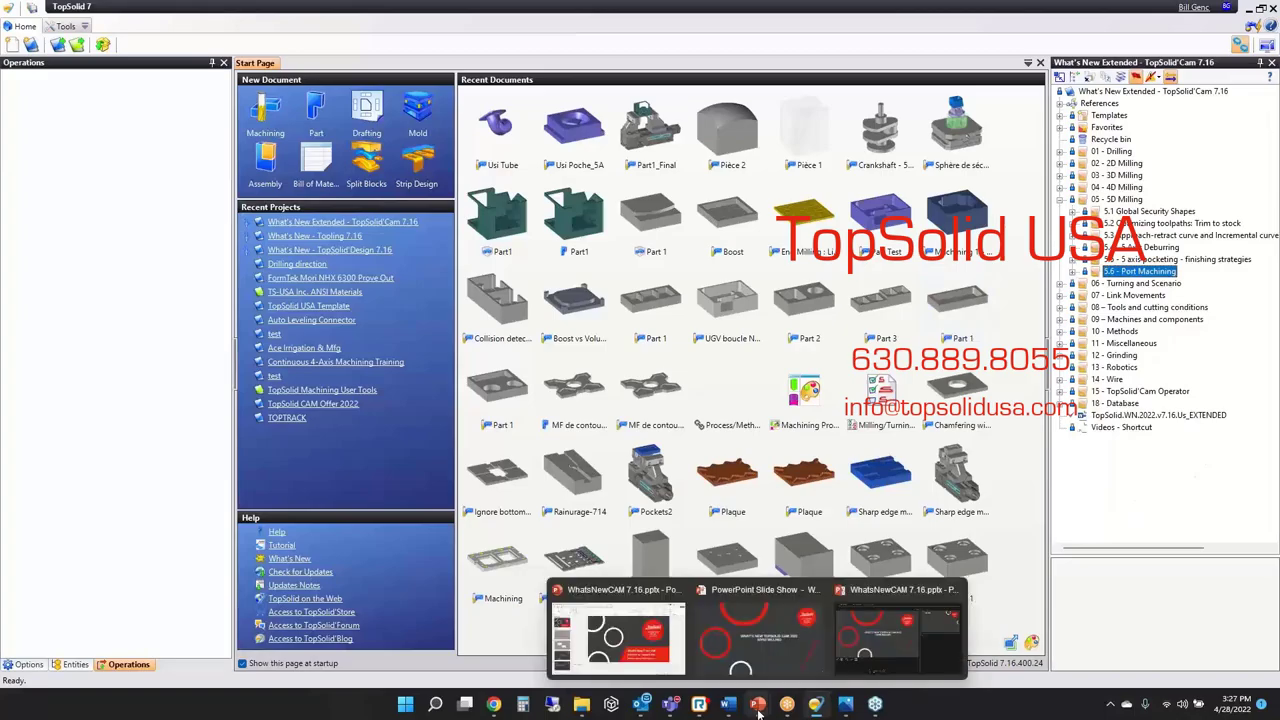
pyautogui.click(763, 634)
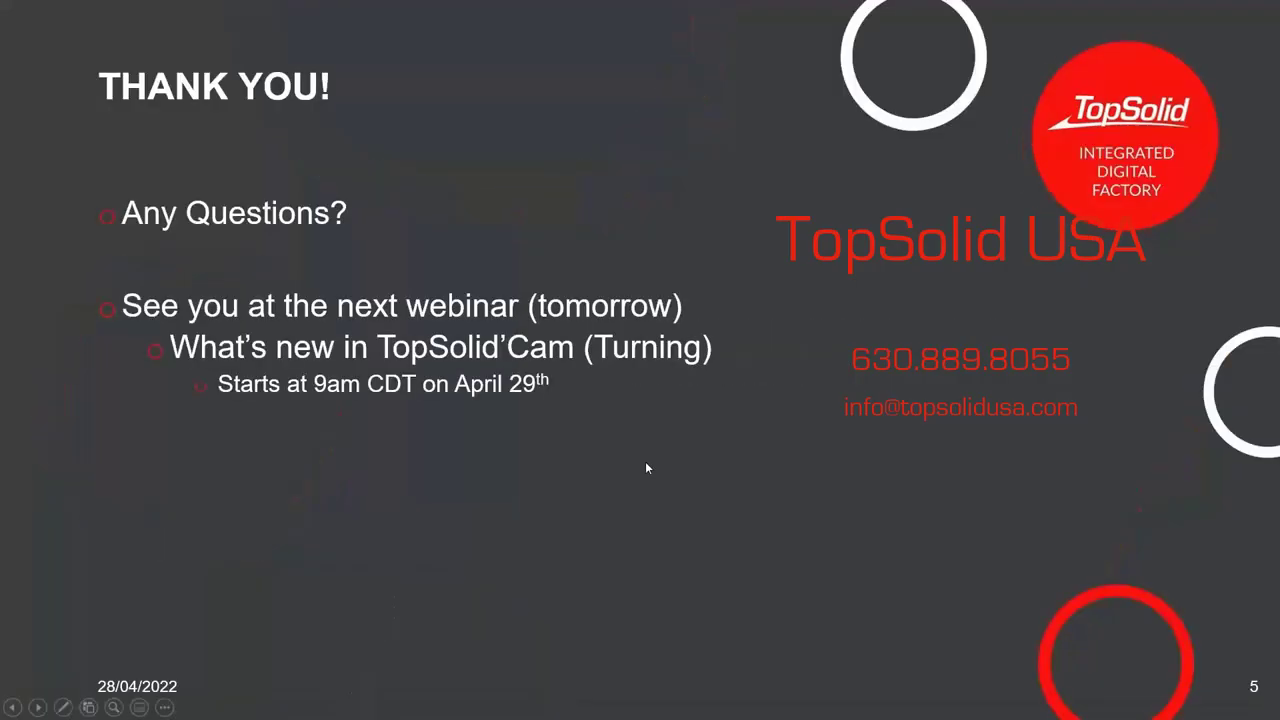